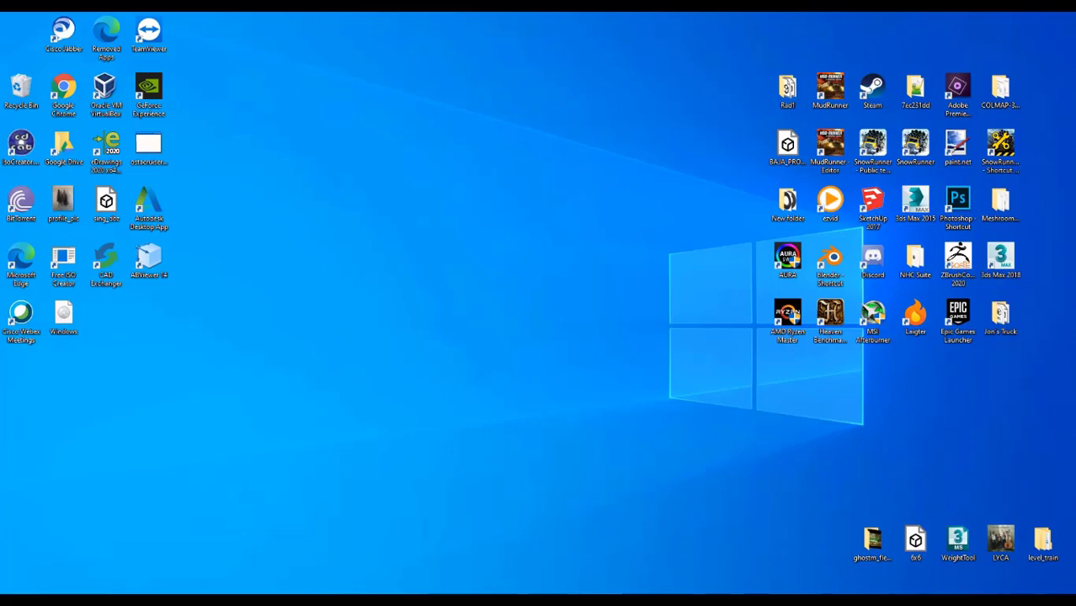
{"action": "mouse_move", "coordinate": [179, 601]}
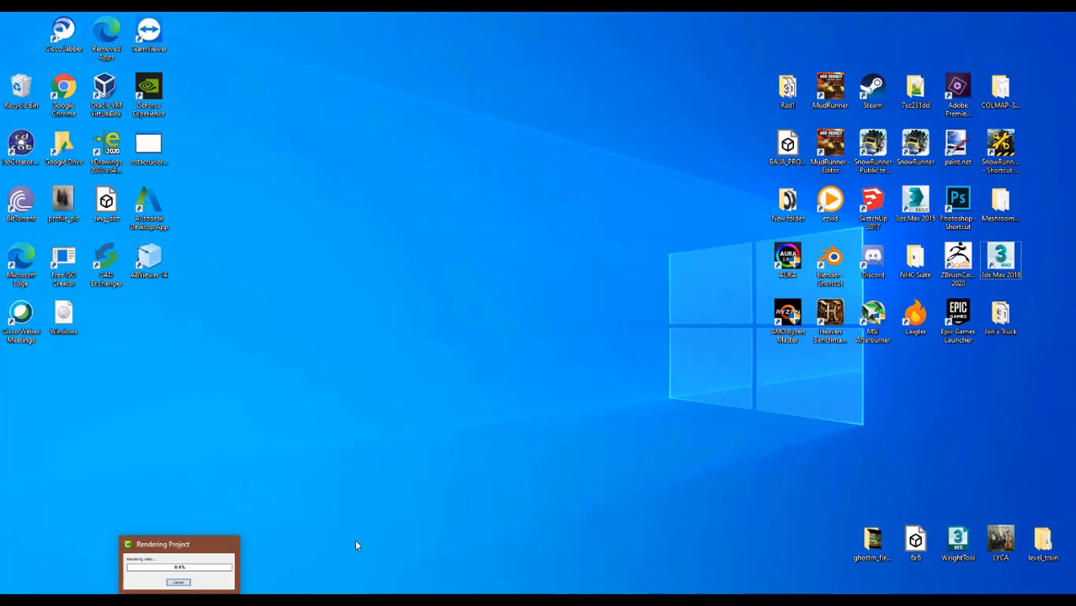
{"action": "left_click", "coordinate": [108, 601]}
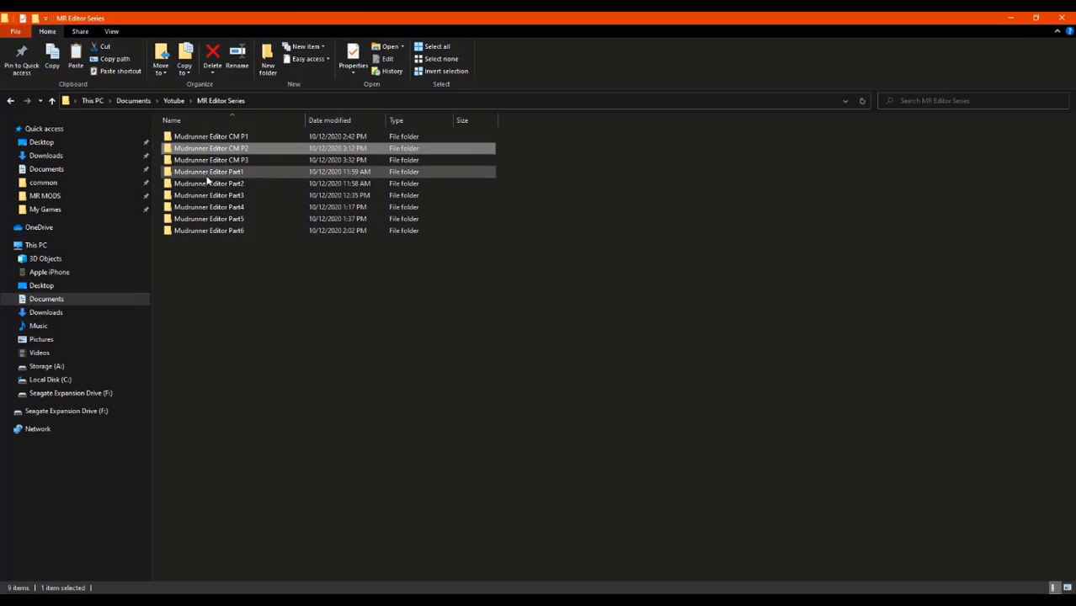
{"action": "left_click", "coordinate": [61, 198]}
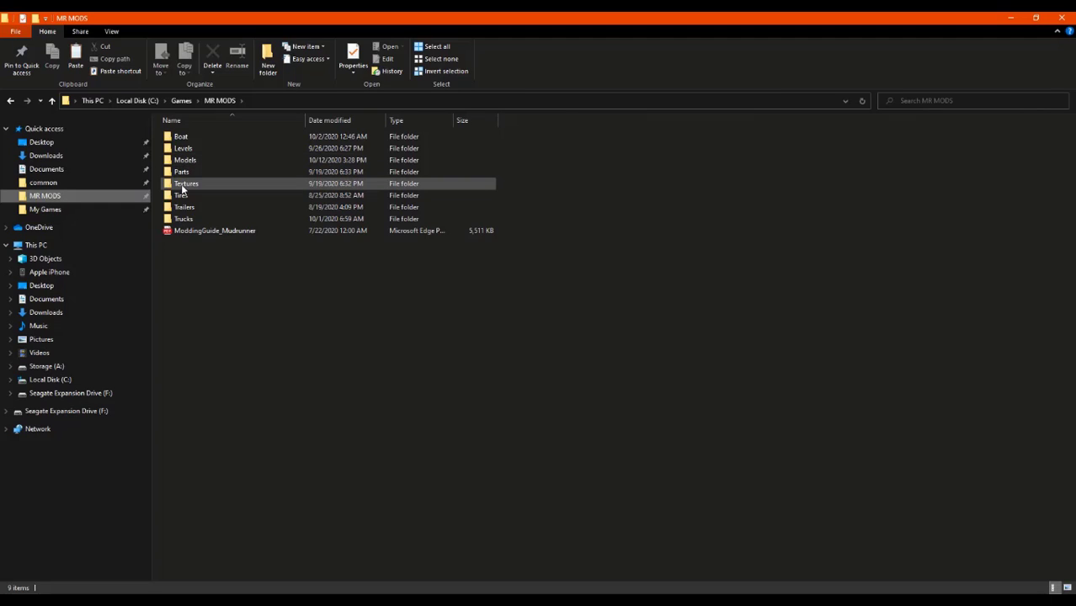
{"action": "left_click", "coordinate": [1060, 18]}
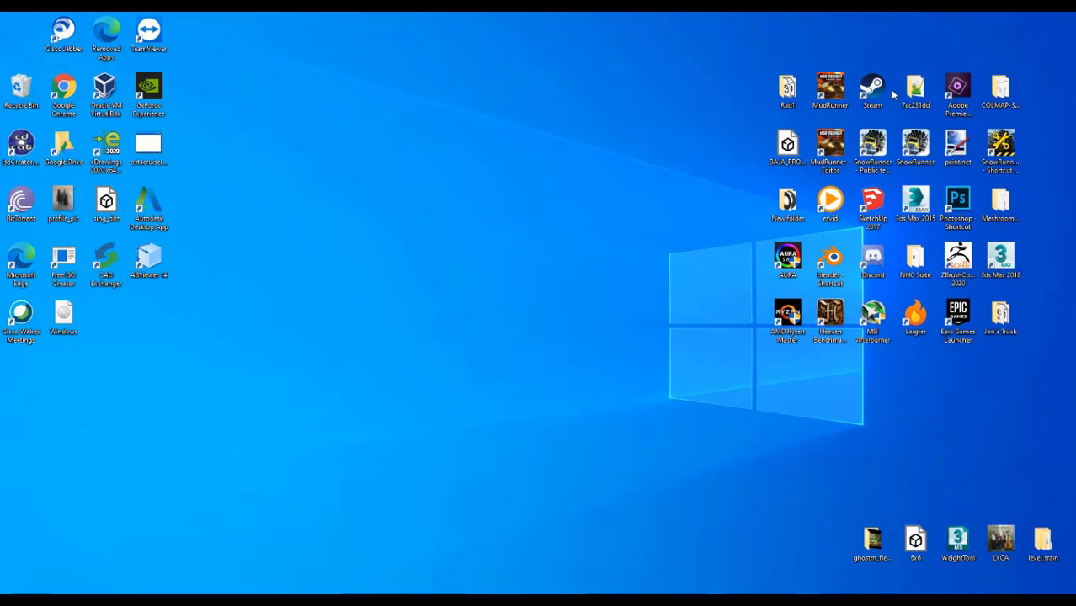
- Launch the MudRunner Editor and look through the prebuild and meshes folders of the media files
{"action": "double_click", "coordinate": [829, 147]}
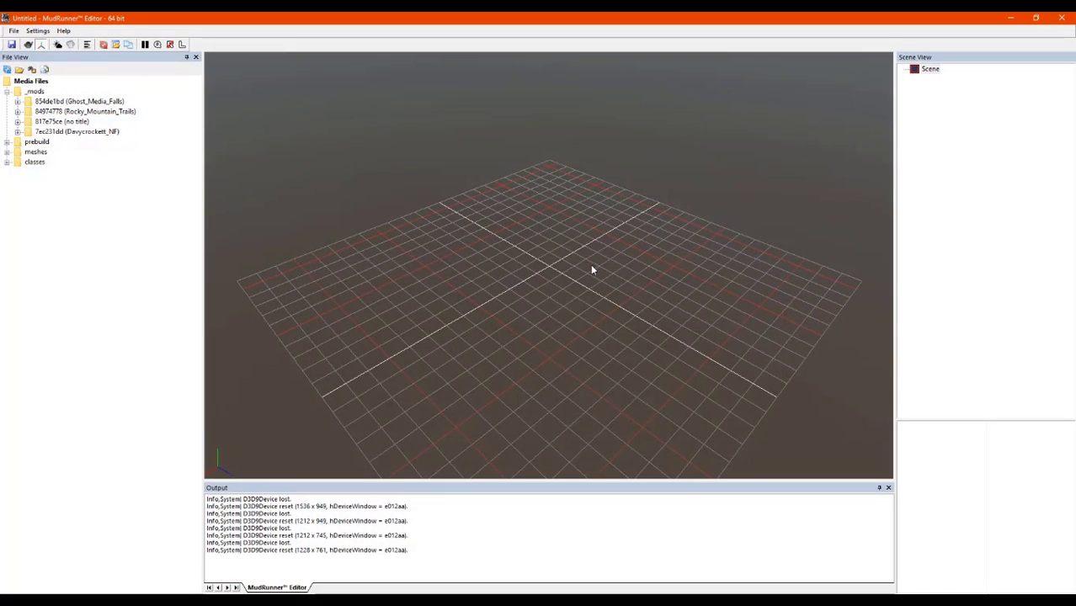
{"action": "double_click", "coordinate": [17, 142]}
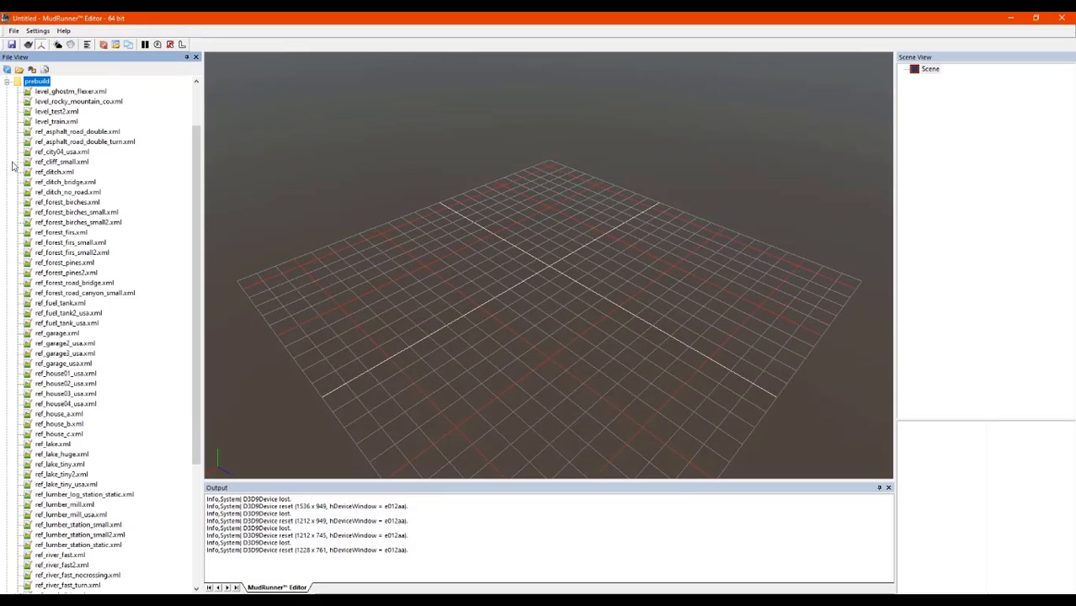
{"action": "scroll", "coordinate": [192, 177], "scroll_direction": "up", "scroll_amount": 2}
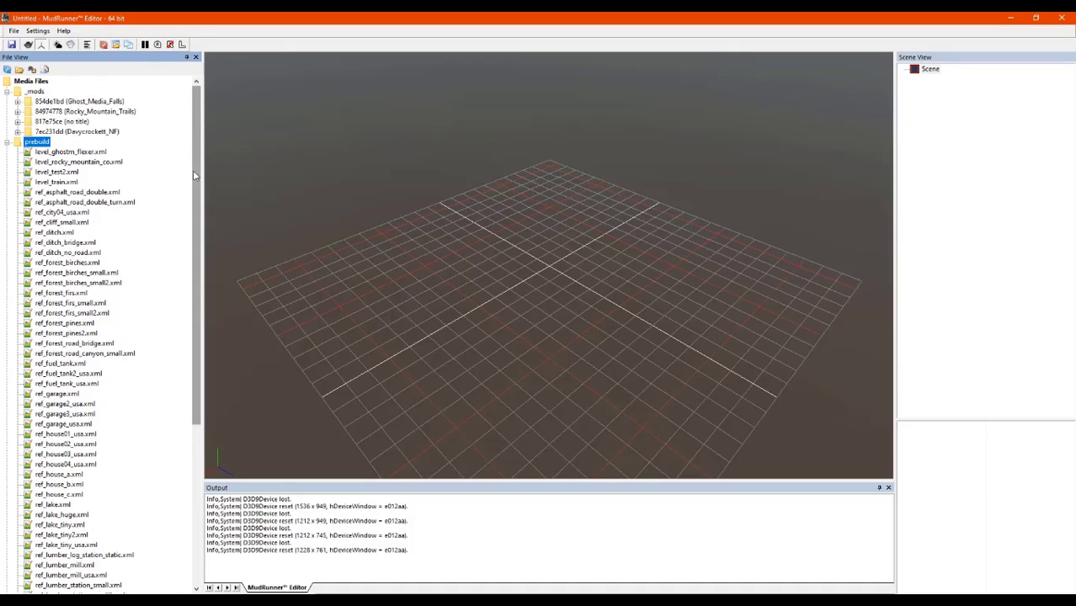
{"action": "left_click", "coordinate": [7, 143]}
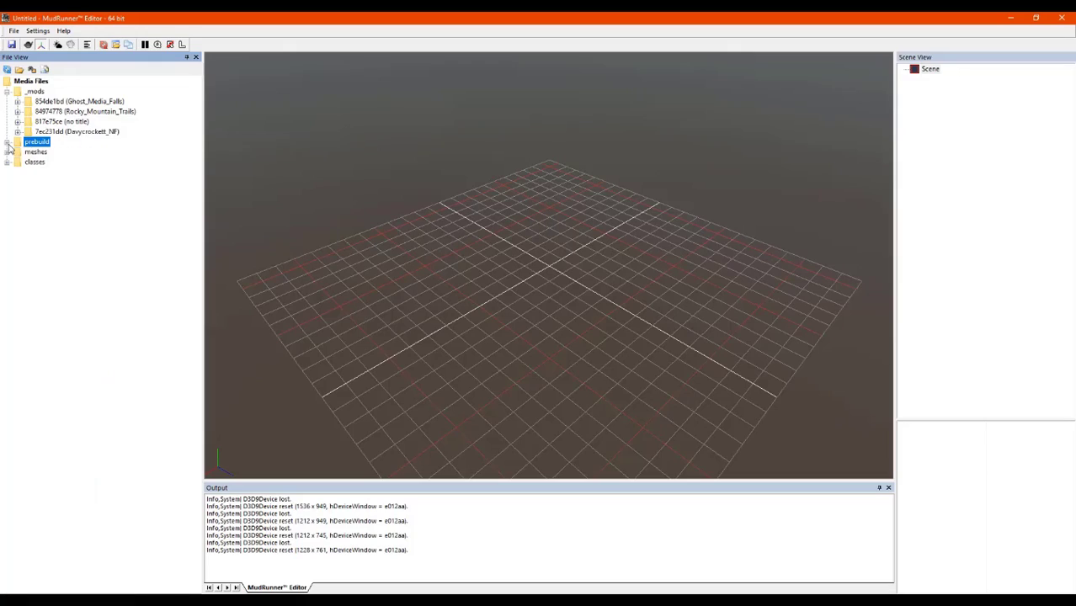
{"action": "scroll", "coordinate": [8, 159], "scroll_direction": "down", "scroll_amount": 1}
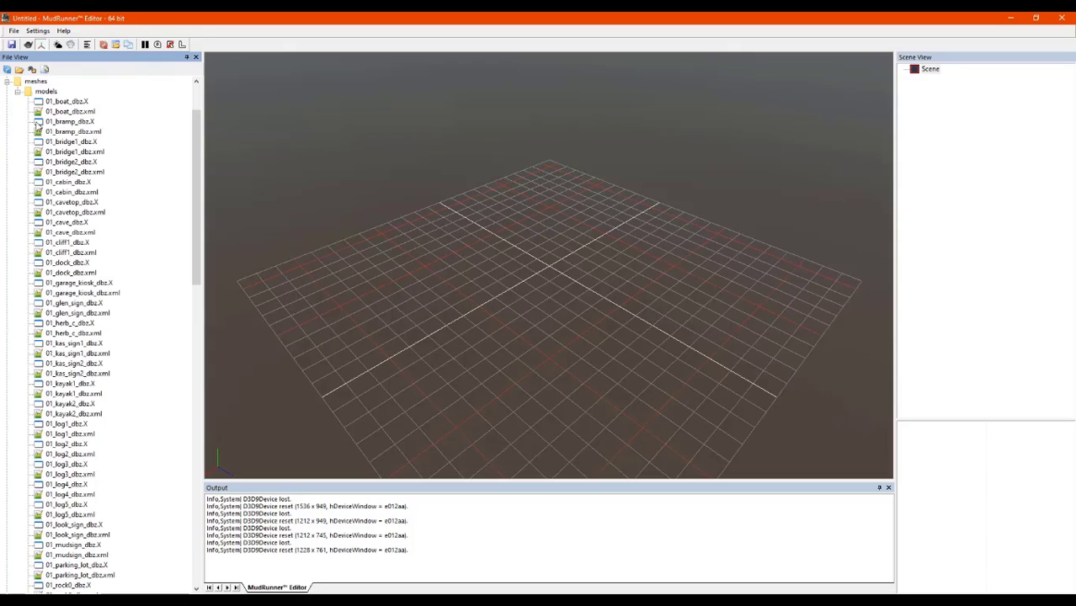
{"action": "left_click", "coordinate": [17, 93]}
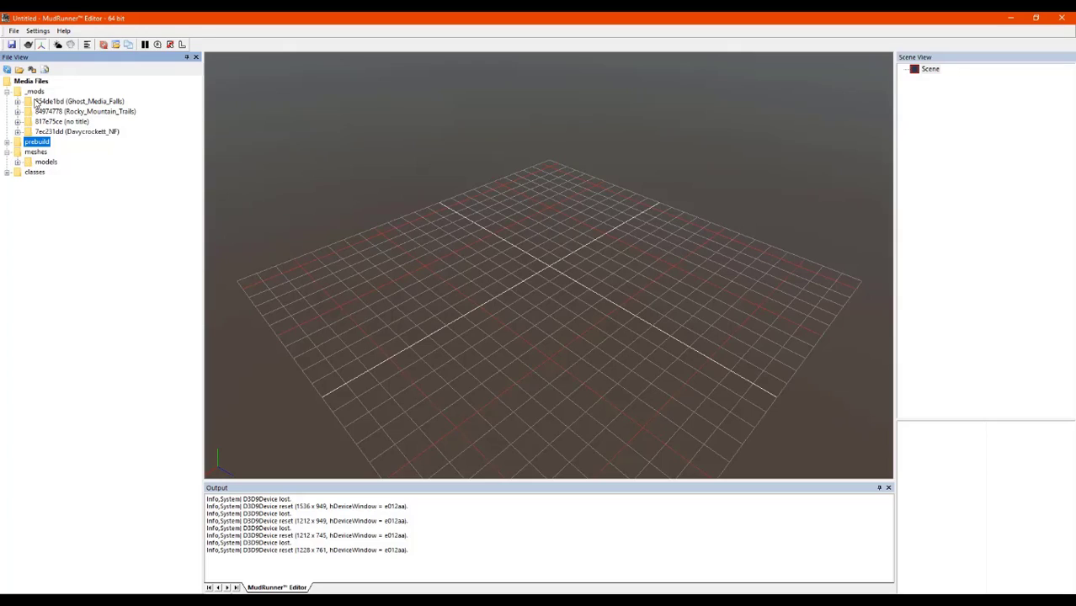
- Locate the mesh file 01_train_box_dbz.X in the models folder under meshes
{"action": "left_click", "coordinate": [46, 163]}
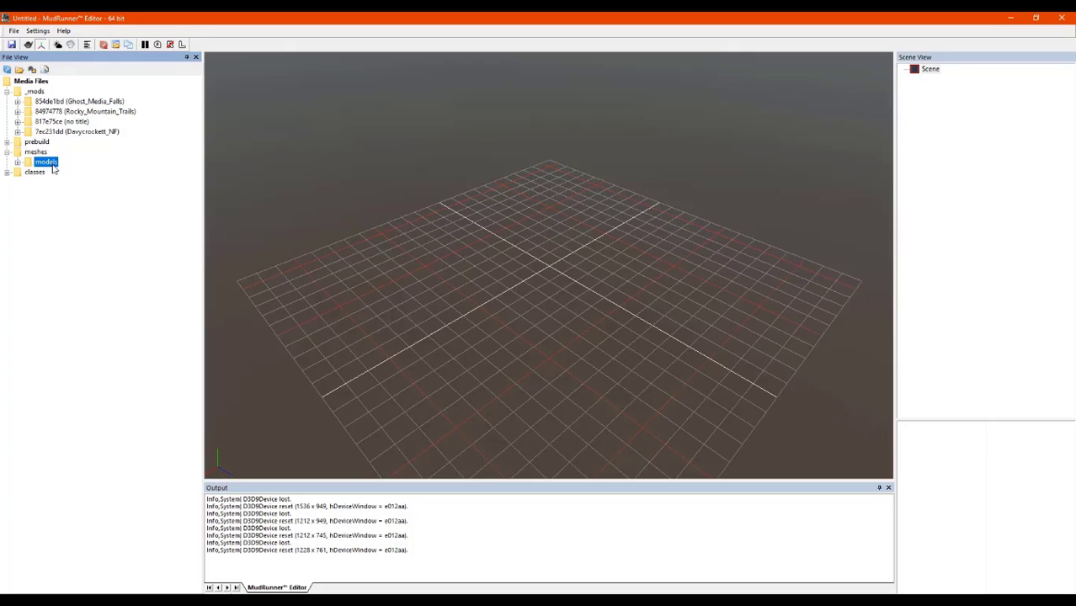
{"action": "left_click", "coordinate": [17, 163]}
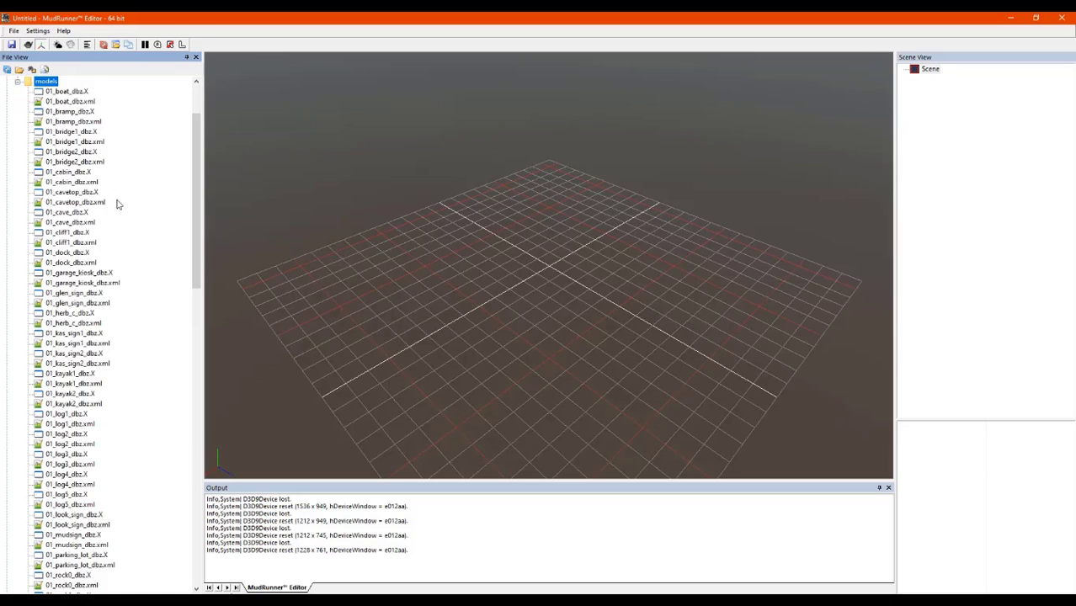
{"action": "scroll", "coordinate": [195, 192], "scroll_direction": "down", "scroll_amount": 6}
{"action": "left_click_drag", "start_coordinate": [195, 191], "coordinate": [194, 461]}
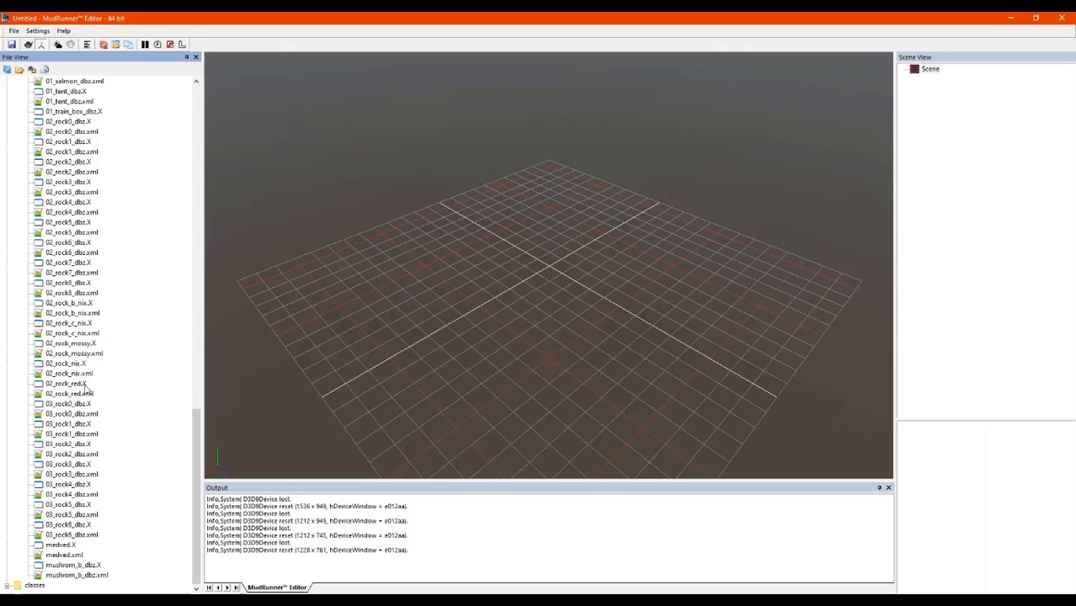
{"action": "left_click", "coordinate": [72, 114]}
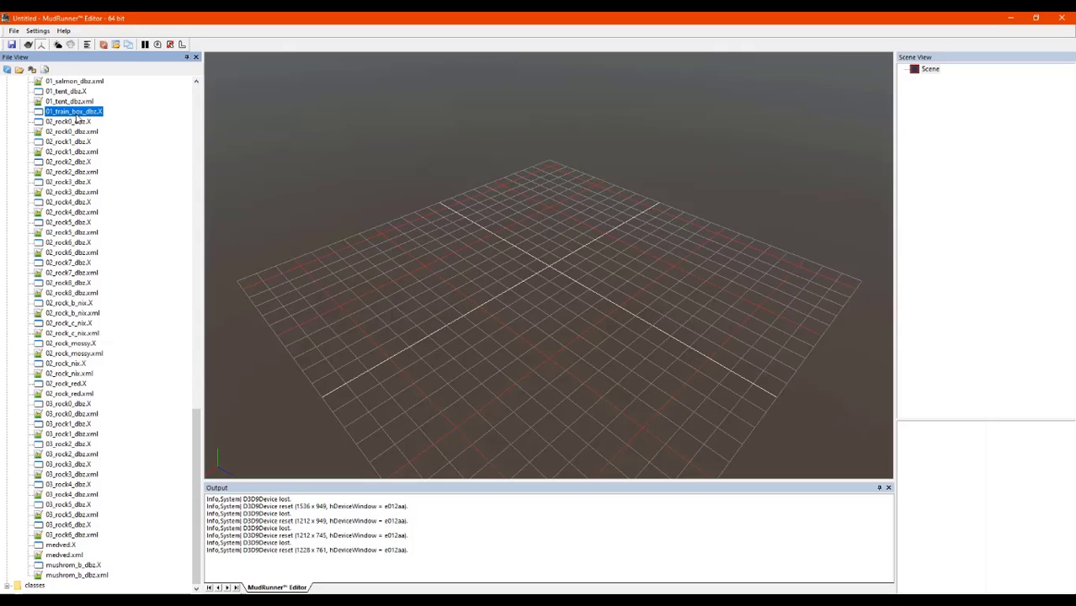
{"action": "left_click_drag", "start_coordinate": [199, 419], "coordinate": [199, 353]}
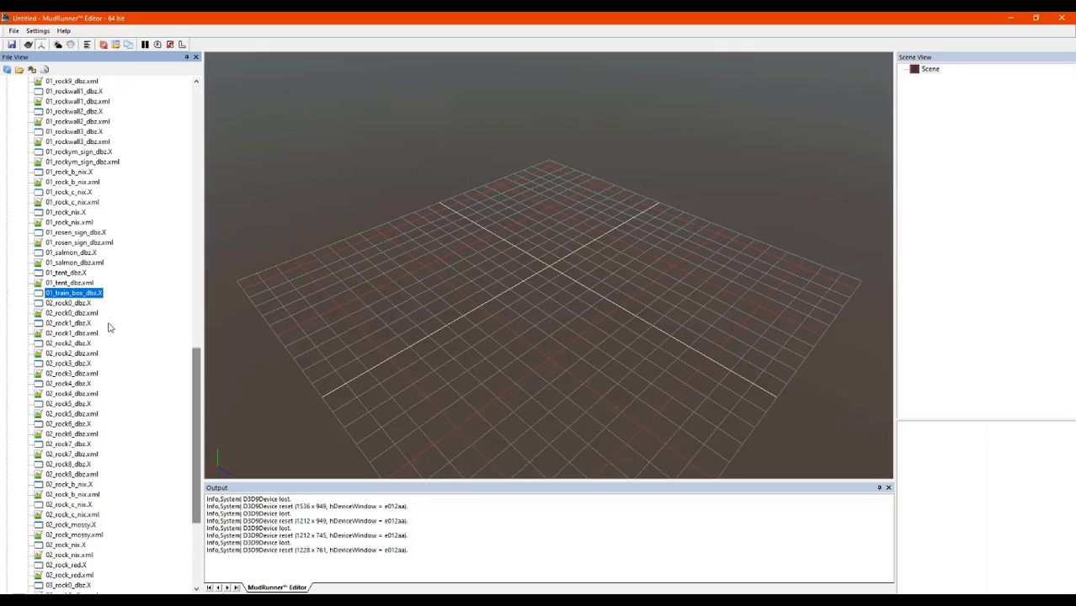
- Create a new mesh XML for 01_train_box_dbz.X, keeping the name 01_train_box_dbz identical to the mesh file
{"action": "double_click", "coordinate": [59, 296]}
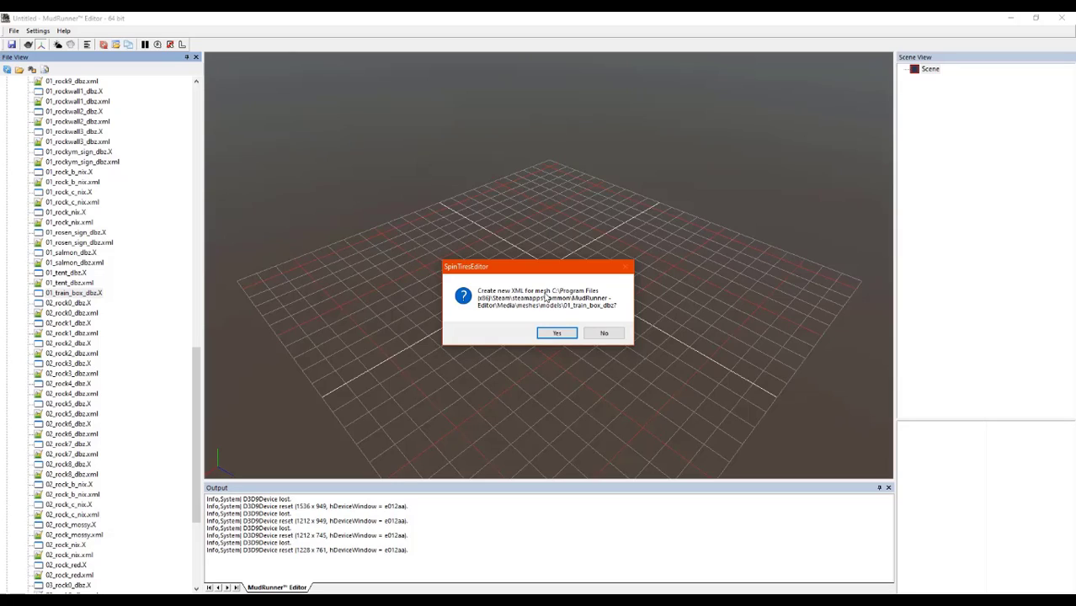
{"action": "left_click", "coordinate": [559, 333]}
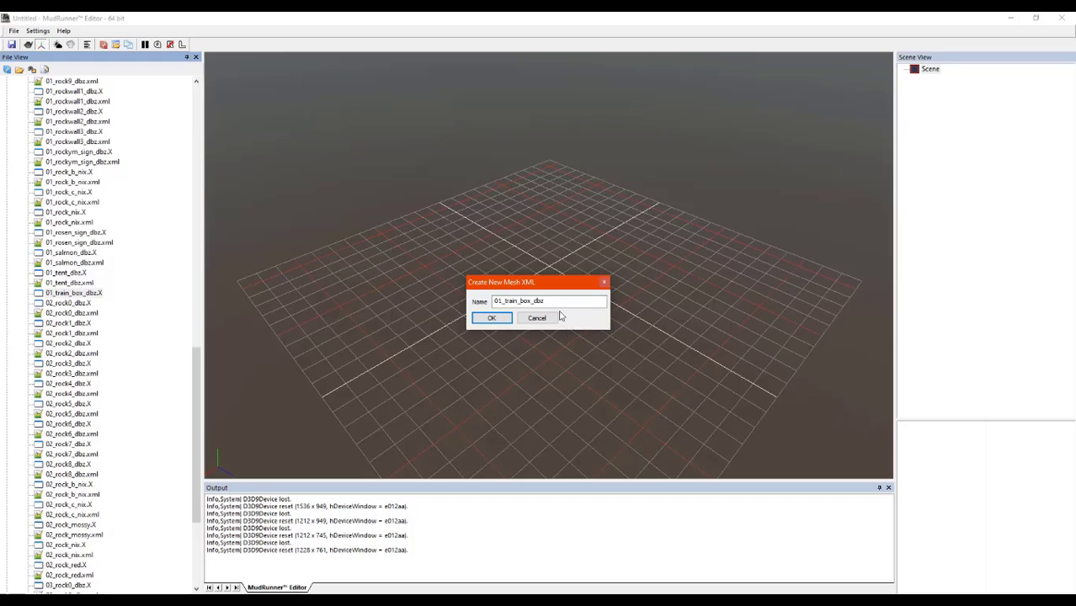
{"action": "left_click_drag", "start_coordinate": [545, 287], "coordinate": [515, 284]}
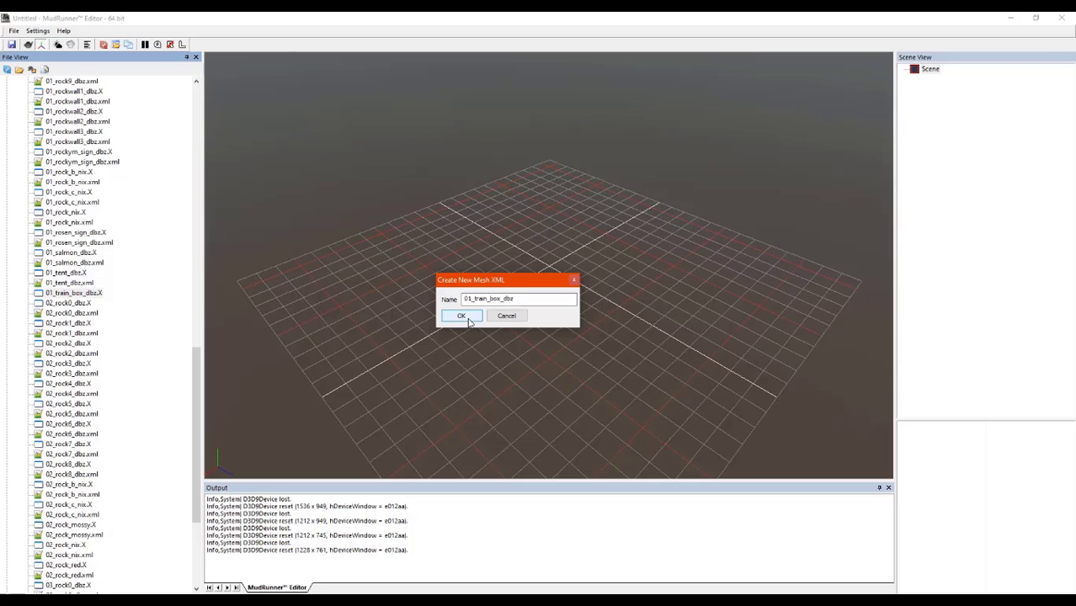
{"action": "left_click_drag", "start_coordinate": [519, 299], "coordinate": [440, 308]}
{"action": "left_click", "coordinate": [526, 300]}
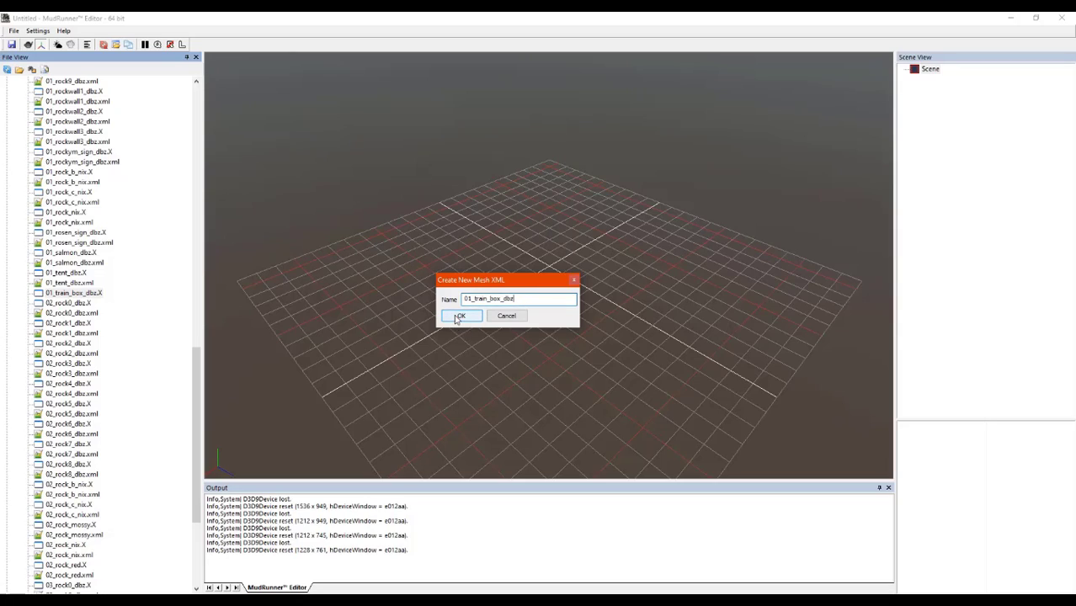
{"action": "left_click_drag", "start_coordinate": [527, 299], "coordinate": [468, 300]}
{"action": "left_click", "coordinate": [519, 300]}
{"action": "left_click", "coordinate": [461, 316]}
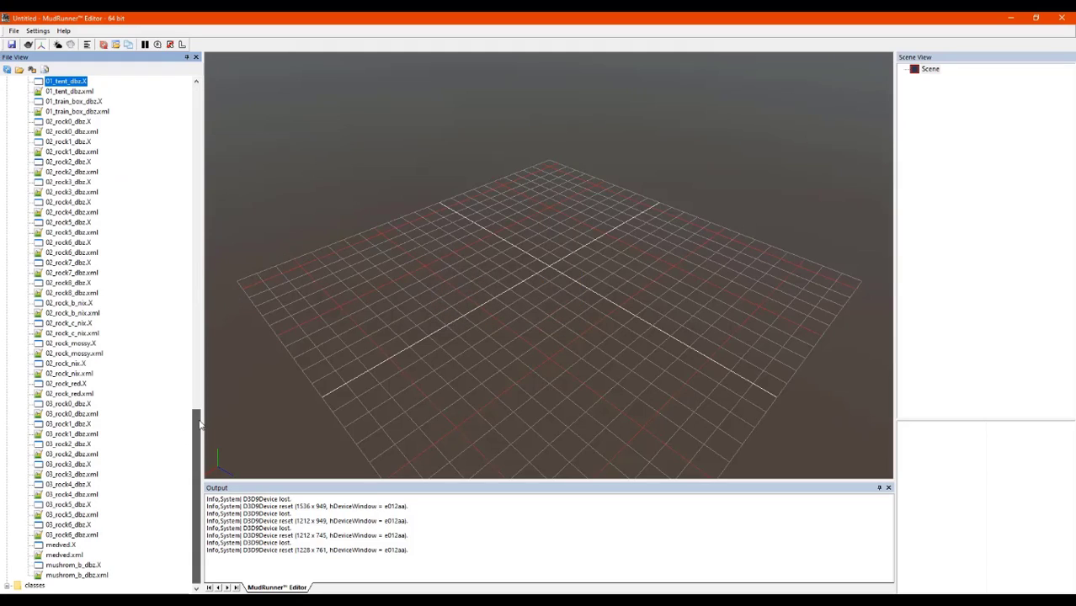
- Open 01_train_box_dbz.xml from the models folder to load the mesh into the scene
{"action": "left_click_drag", "start_coordinate": [199, 424], "coordinate": [198, 360]}
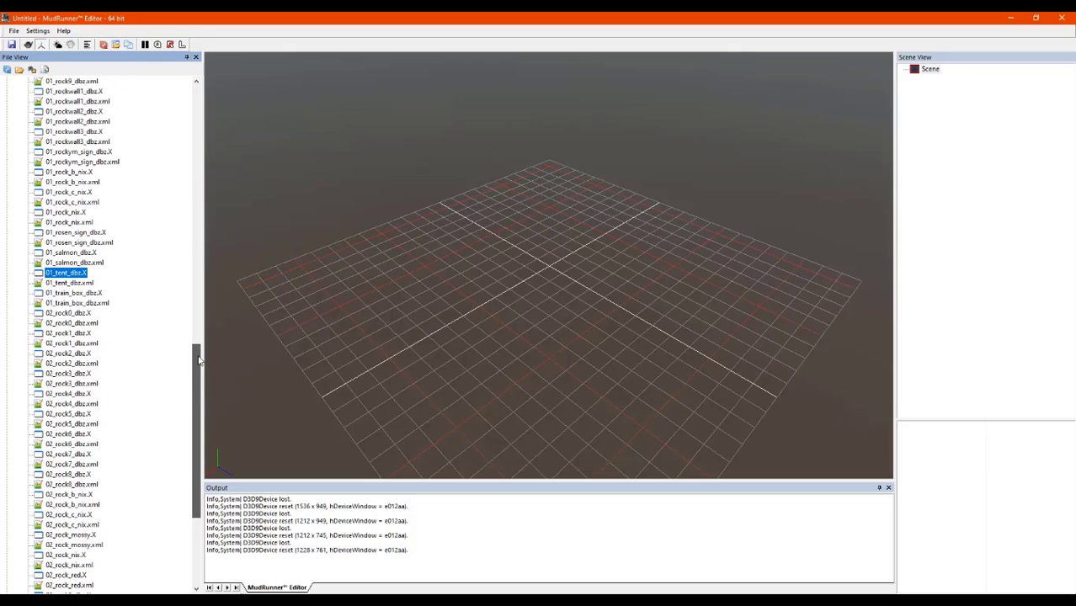
{"action": "left_click", "coordinate": [99, 304]}
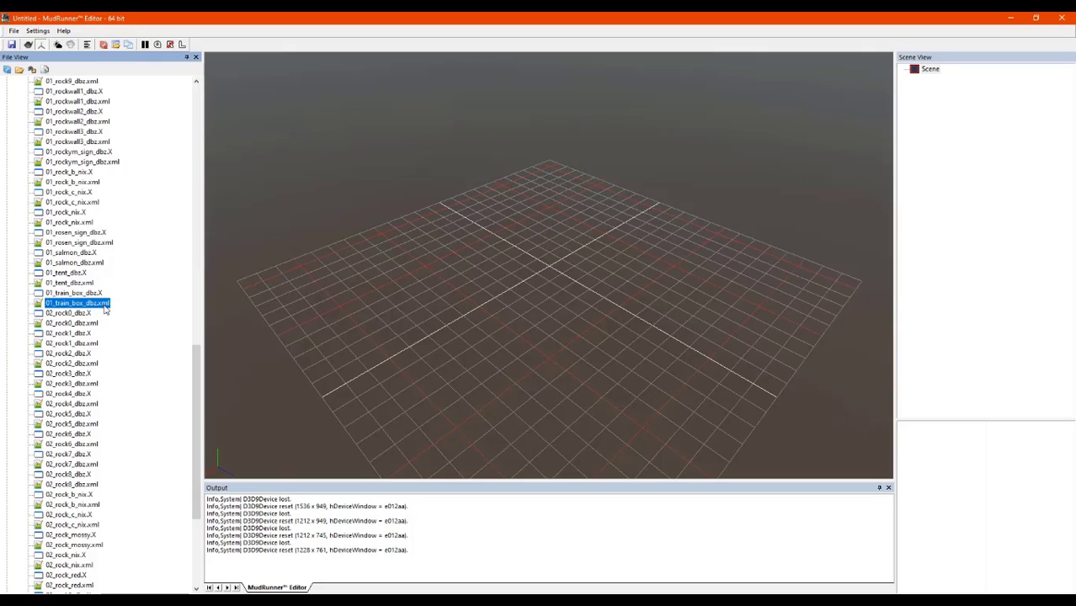
{"action": "double_click", "coordinate": [77, 305]}
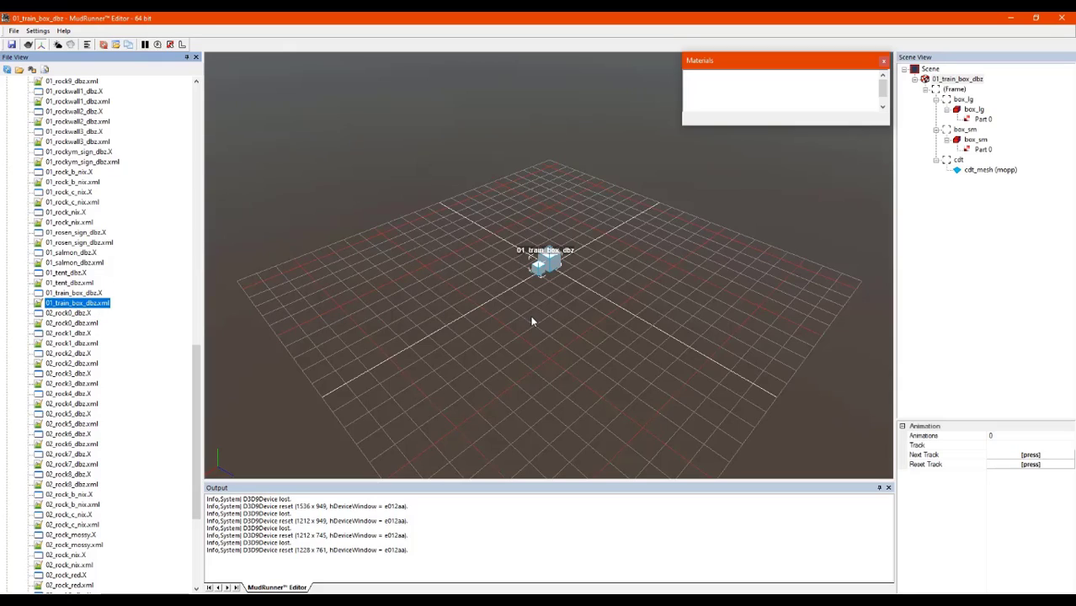
- Examine the loaded large and small boxes from several angles and distances
{"action": "middle_click_drag", "start_coordinate": [546, 290], "coordinate": [574, 278]}
{"action": "scroll", "coordinate": [547, 270], "scroll_direction": "up", "scroll_amount": 6}
{"action": "scroll", "coordinate": [545, 267], "scroll_direction": "down", "scroll_amount": 8}
{"action": "scroll", "coordinate": [576, 282], "scroll_direction": "down", "scroll_amount": 5}
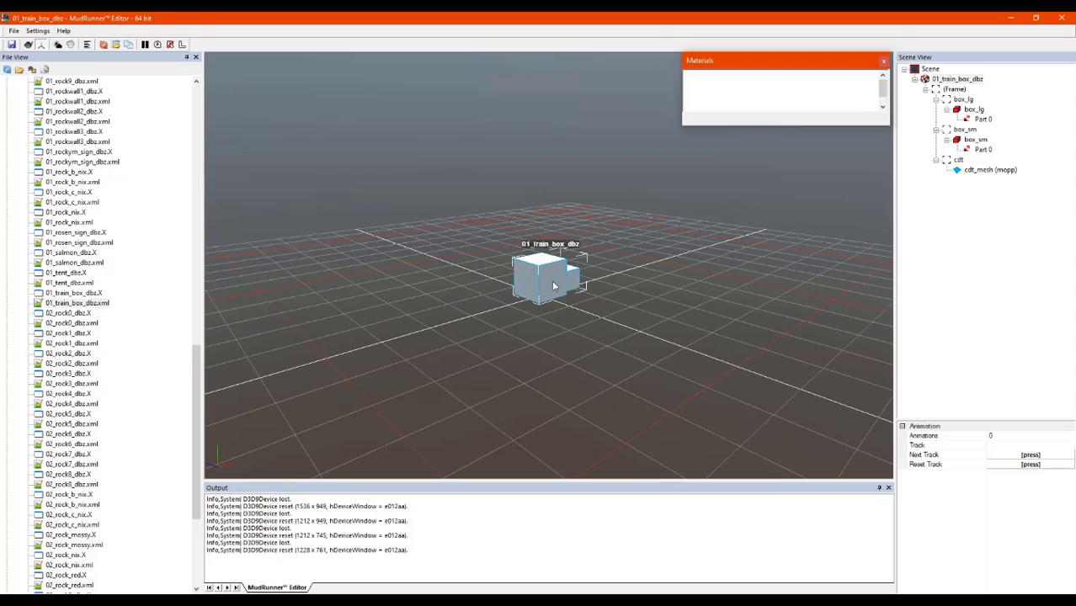
{"action": "scroll", "coordinate": [549, 285], "scroll_direction": "up", "scroll_amount": 4}
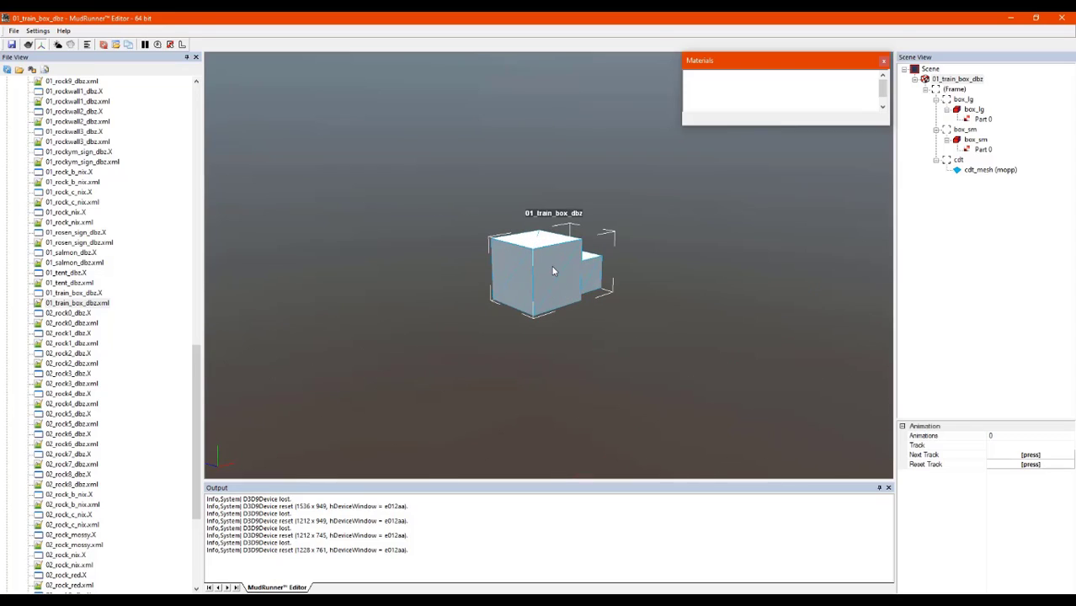
{"action": "middle_click_drag", "start_coordinate": [554, 271], "coordinate": [572, 279]}
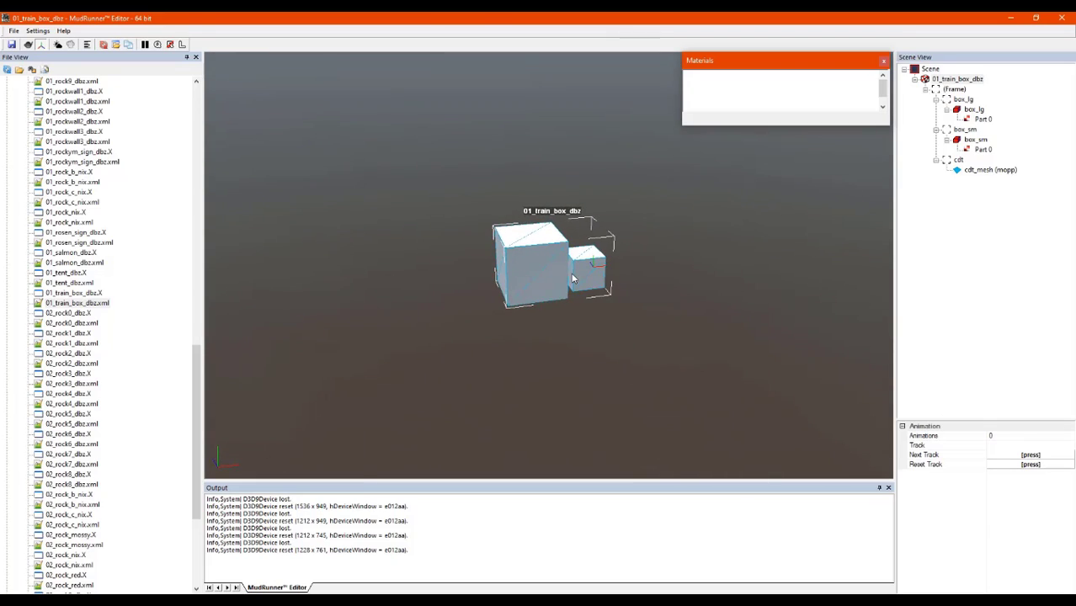
- Examine the cdt, Scene, 01_train_box_dbz and (Frame) nodes in the scene hierarchy
{"action": "left_click", "coordinate": [960, 160]}
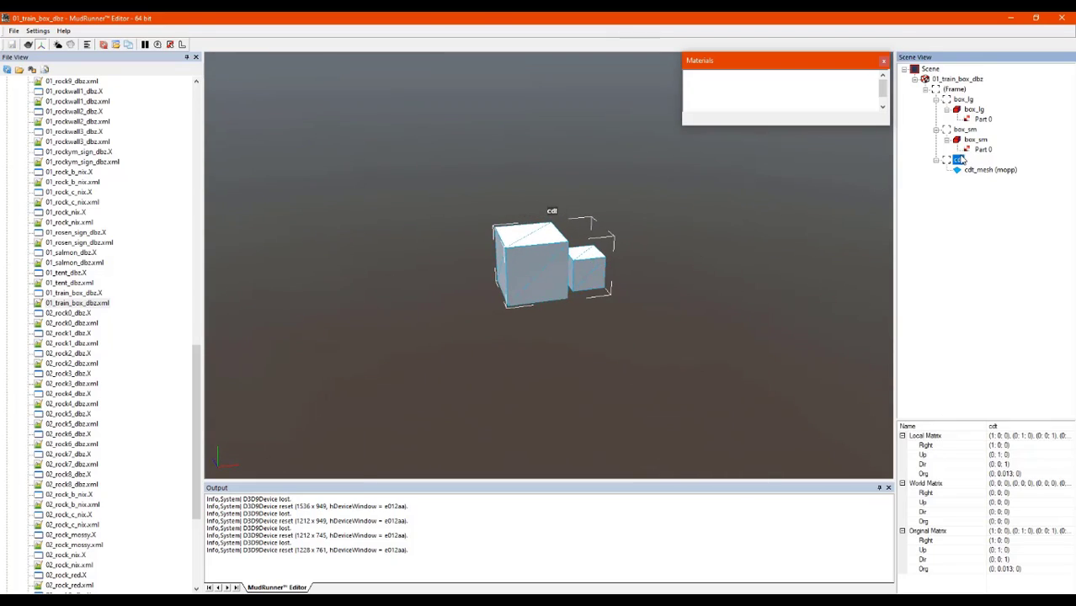
{"action": "left_click", "coordinate": [930, 69]}
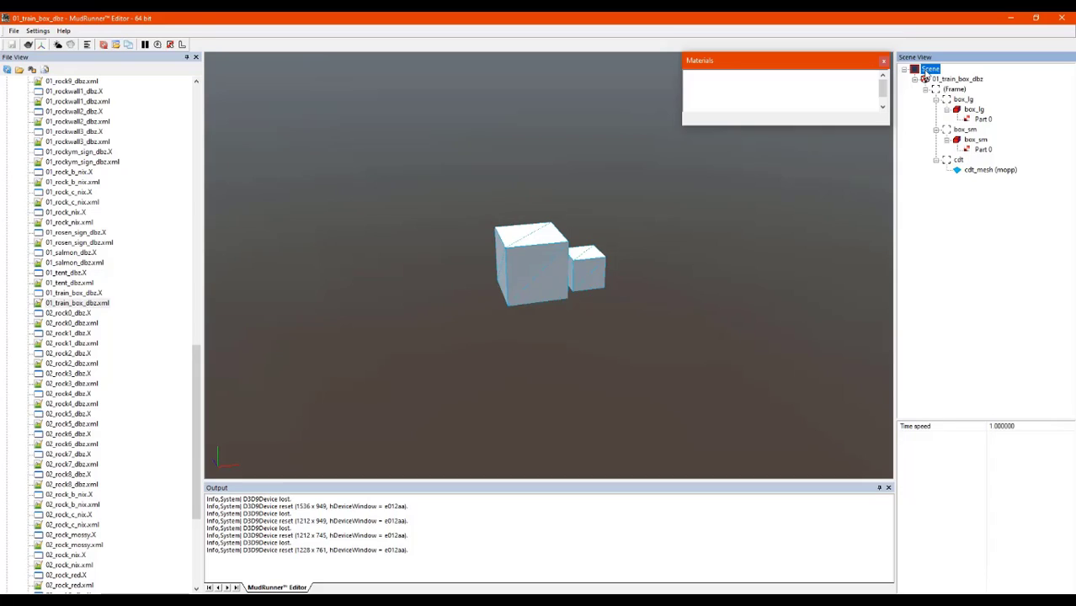
{"action": "left_click", "coordinate": [948, 79]}
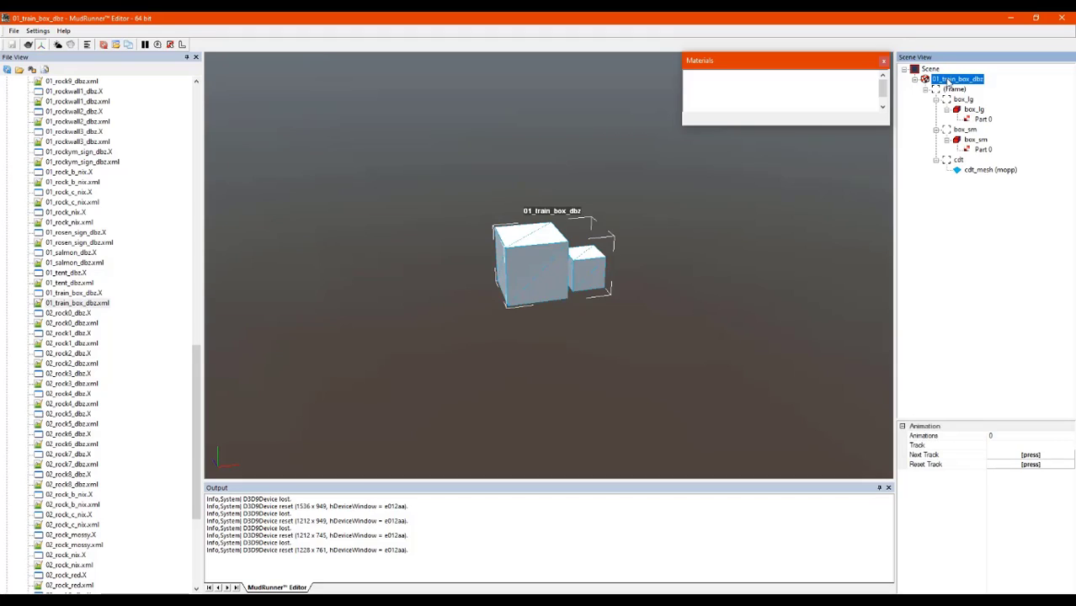
{"action": "left_click", "coordinate": [914, 79]}
{"action": "left_click", "coordinate": [914, 79]}
{"action": "double_click", "coordinate": [933, 93]}
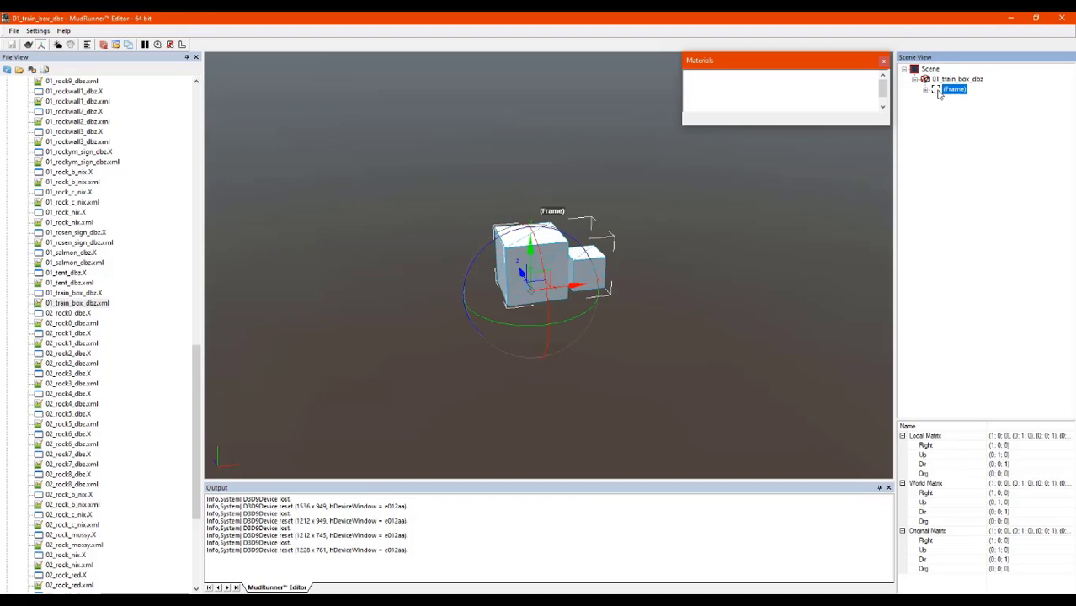
{"action": "left_click", "coordinate": [943, 79]}
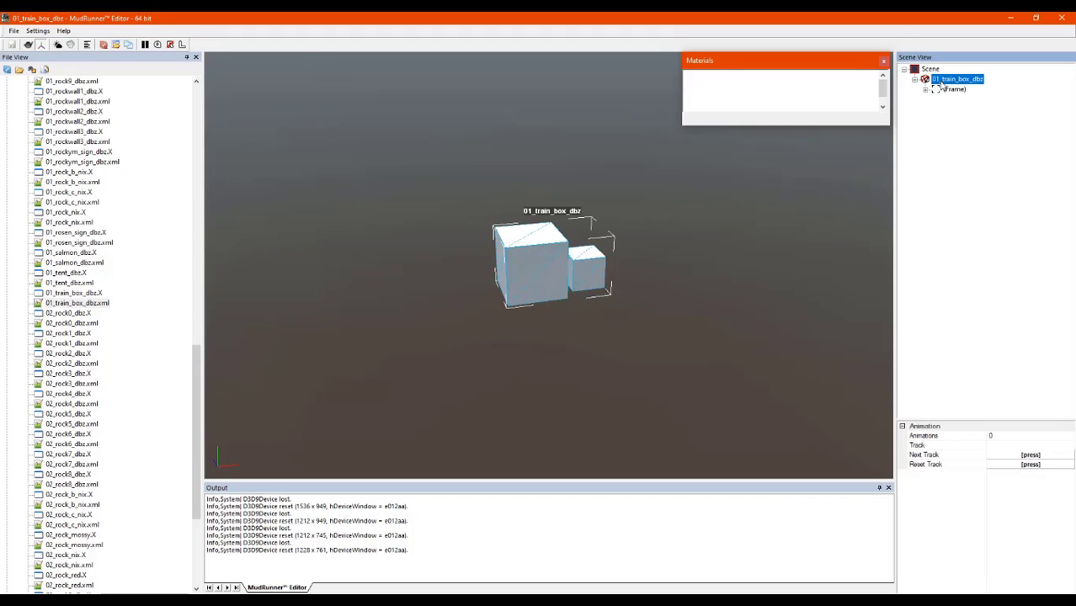
{"action": "left_click", "coordinate": [547, 243]}
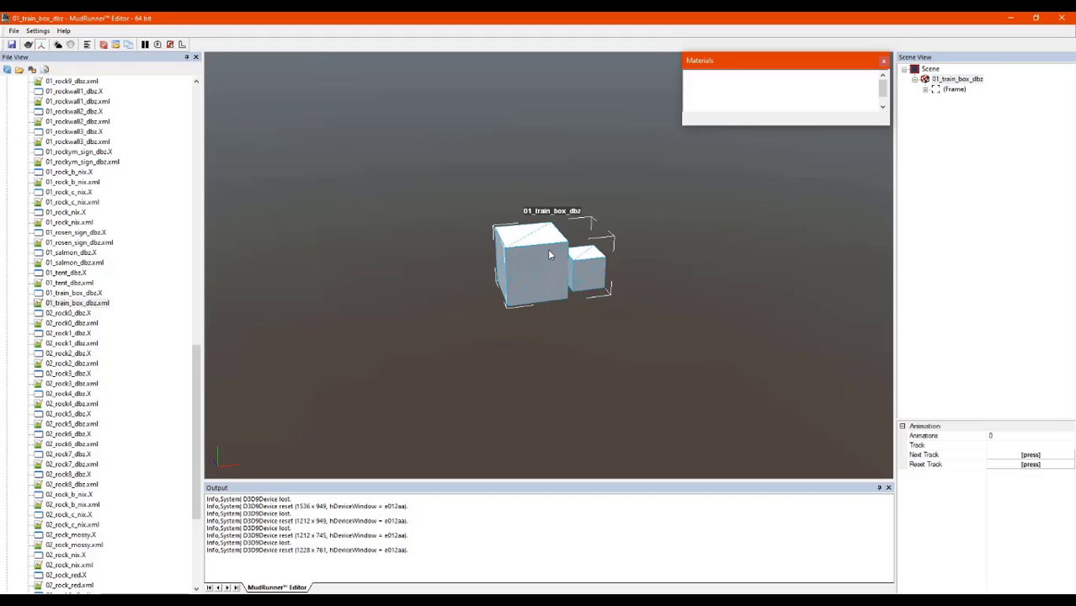
- Expand the (Frame) node of 01_train_box_dbz and select the box_lg frame to inspect it
{"action": "left_click", "coordinate": [923, 82]}
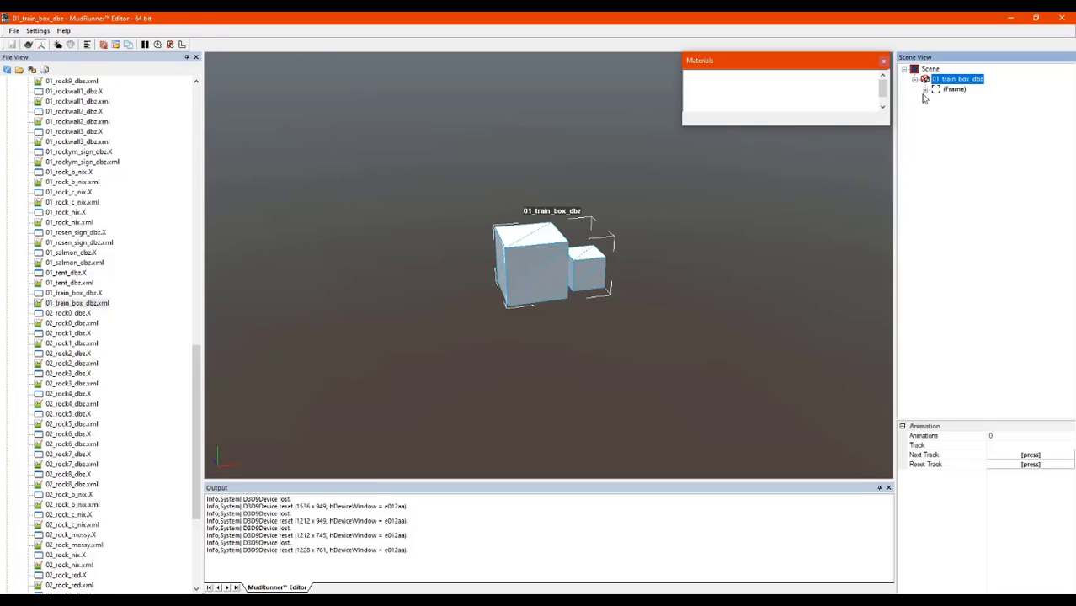
{"action": "left_click", "coordinate": [926, 91]}
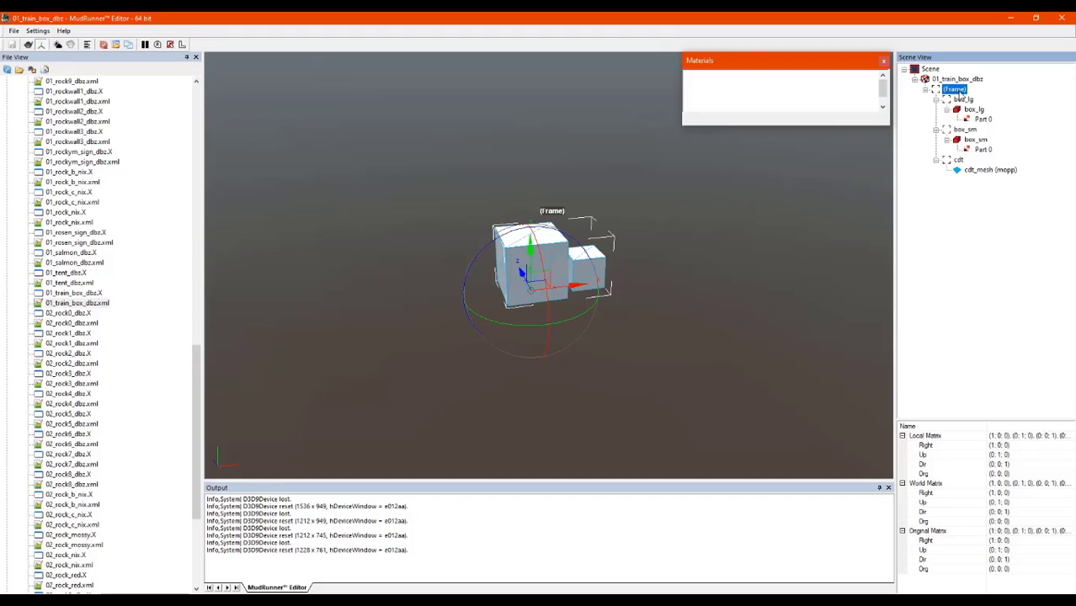
{"action": "left_click", "coordinate": [968, 100]}
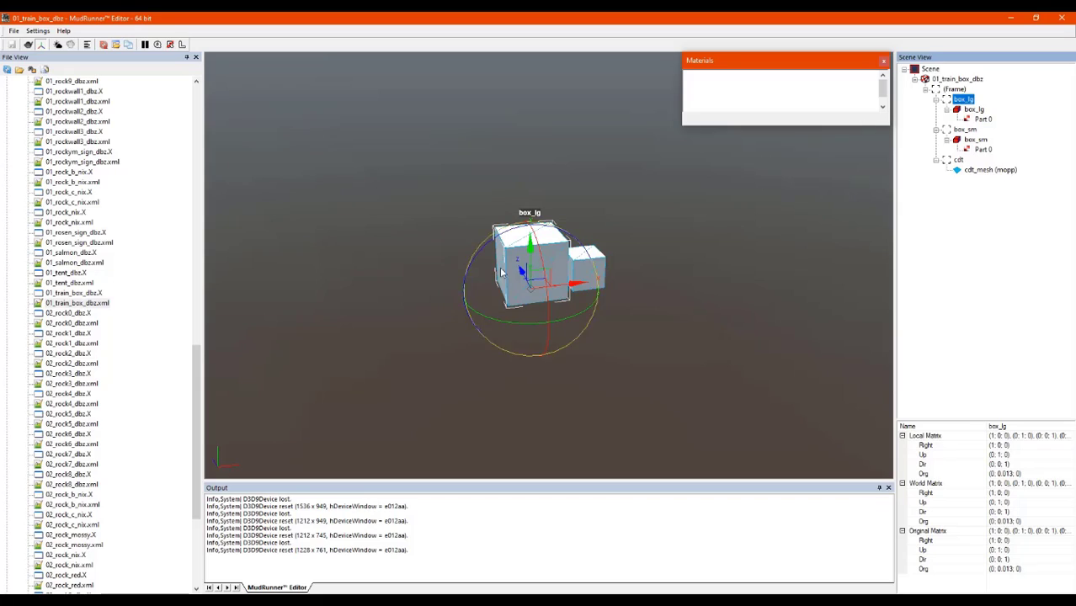
- Examine the box_lg frame, its mesh and its Part 0 in the scene hierarchy
{"action": "left_click", "coordinate": [965, 129]}
{"action": "left_click", "coordinate": [964, 100]}
{"action": "left_click", "coordinate": [972, 110]}
{"action": "left_click", "coordinate": [981, 119]}
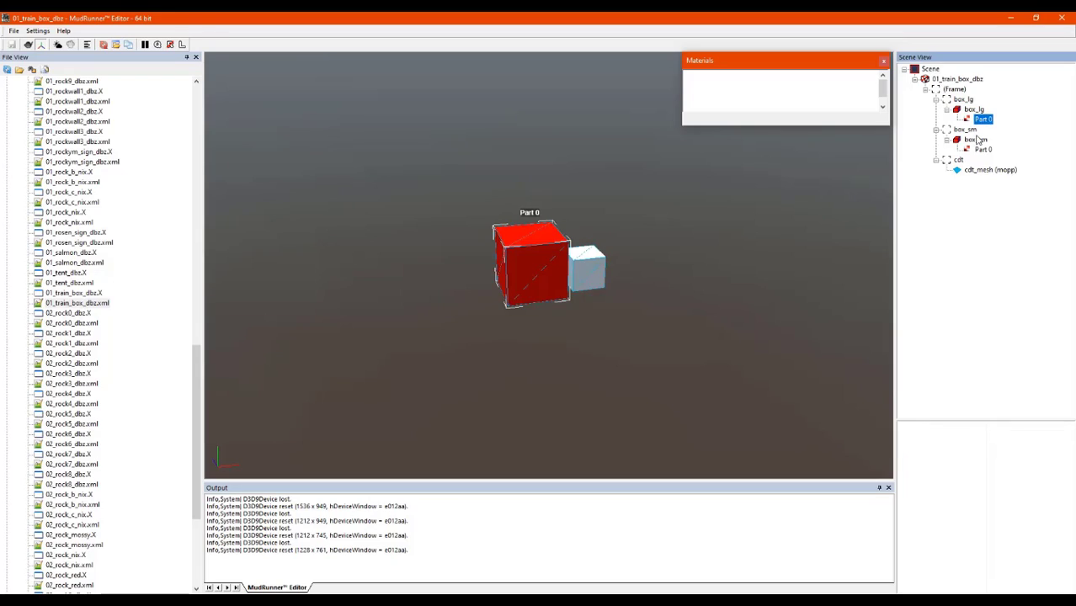
{"action": "left_click", "coordinate": [964, 99]}
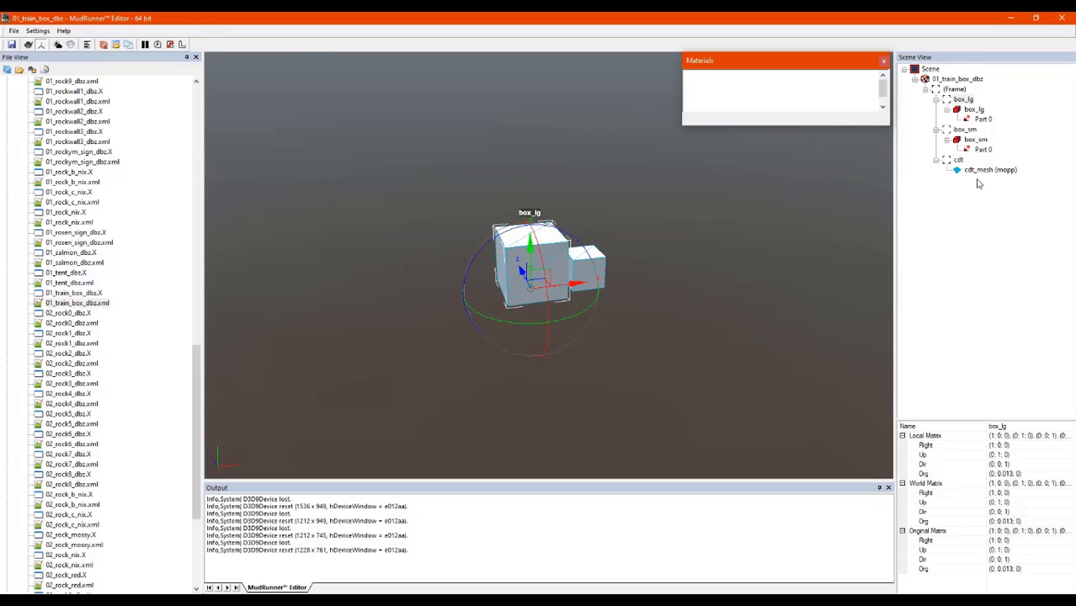
- Select the box_sm frame and inspect the small box up close and from farther away
{"action": "left_click", "coordinate": [965, 130]}
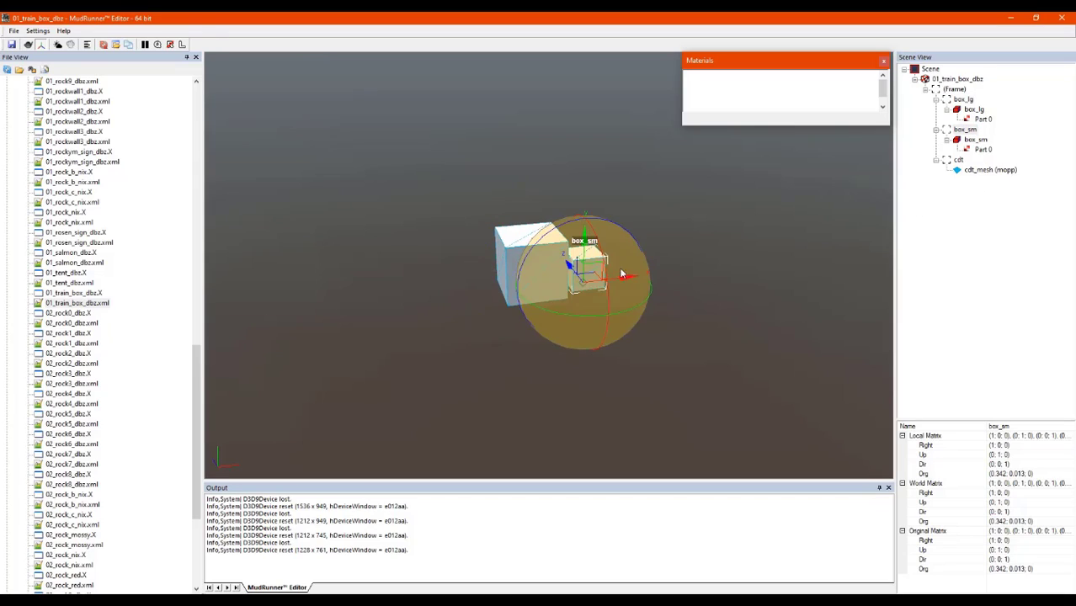
{"action": "scroll", "coordinate": [594, 278], "scroll_direction": "up", "scroll_amount": 5}
{"action": "scroll", "coordinate": [533, 278], "scroll_direction": "down", "scroll_amount": 6}
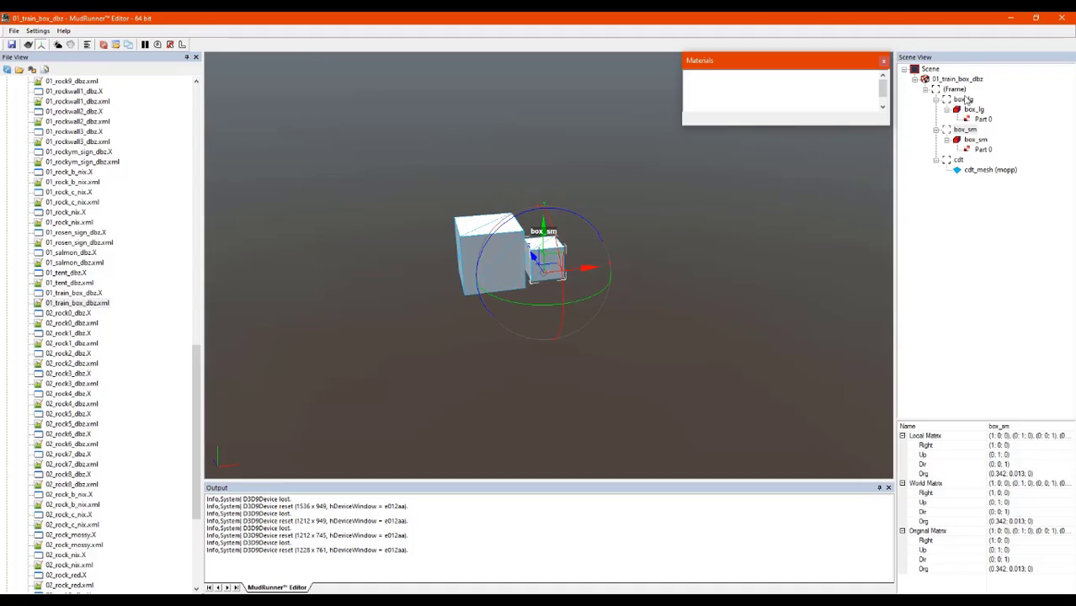
- Compare the box_lg and box_sm frames by selecting them alternately, ending on box_lg
{"action": "left_click", "coordinate": [964, 99]}
{"action": "left_click", "coordinate": [965, 130]}
{"action": "left_click", "coordinate": [973, 110]}
{"action": "left_click", "coordinate": [964, 100]}
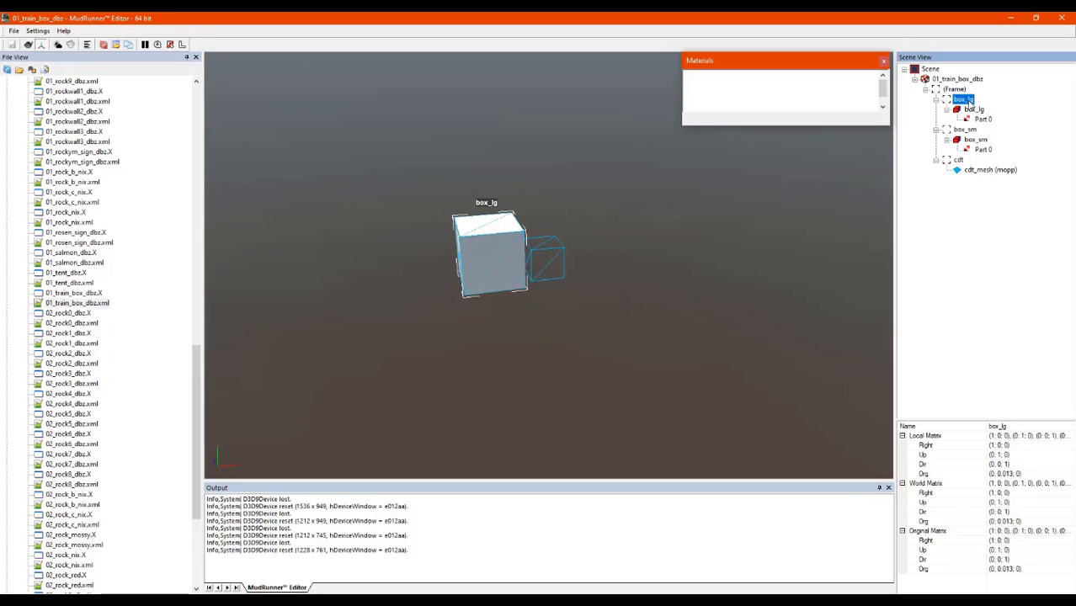
{"action": "left_click", "coordinate": [965, 132]}
{"action": "left_click", "coordinate": [964, 100]}
{"action": "left_click", "coordinate": [965, 130]}
{"action": "left_click", "coordinate": [964, 100]}
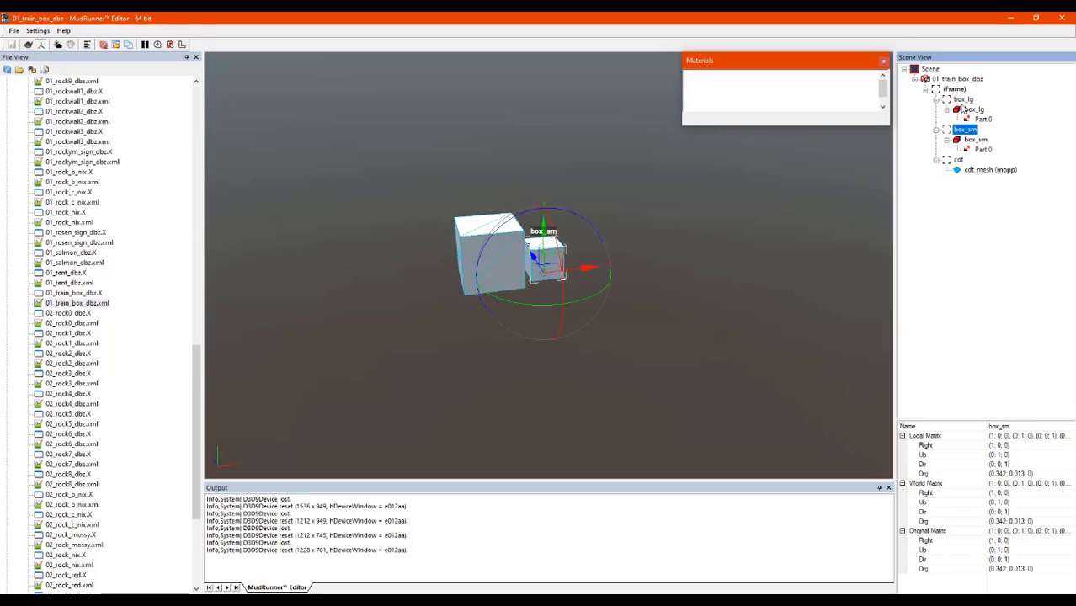
{"action": "left_click", "coordinate": [964, 131]}
{"action": "left_click", "coordinate": [964, 110]}
{"action": "left_click", "coordinate": [962, 101]}
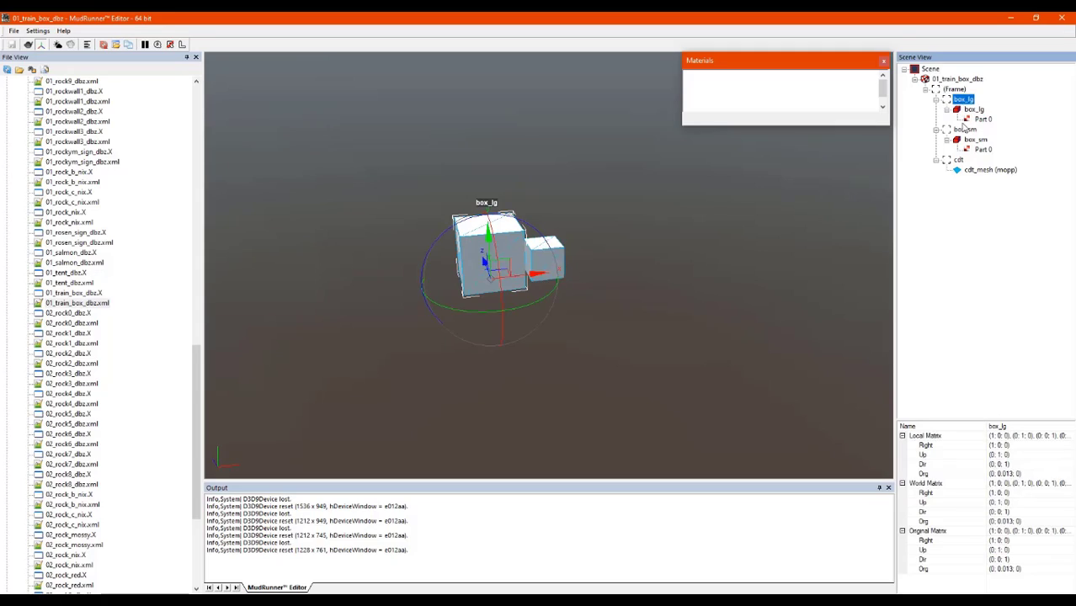
- Check the meshes and parts under the box_lg and box_sm frames, and reselect the box_lg frame
{"action": "left_click", "coordinate": [965, 120]}
{"action": "left_click", "coordinate": [964, 100]}
{"action": "left_click", "coordinate": [976, 120]}
{"action": "left_click", "coordinate": [973, 140]}
{"action": "left_click", "coordinate": [965, 130]}
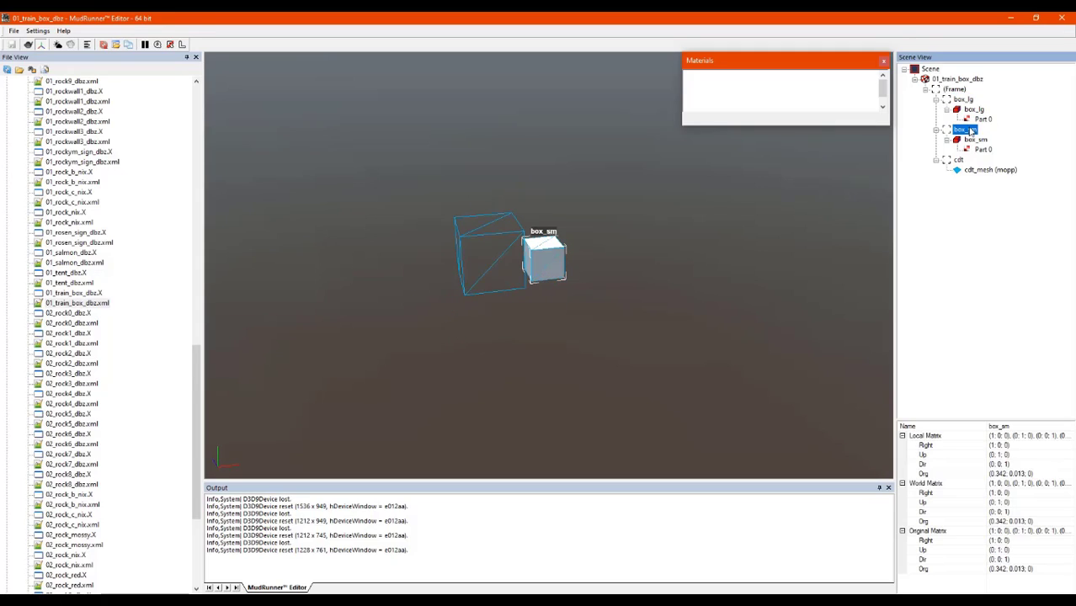
{"action": "left_click", "coordinate": [973, 112]}
{"action": "left_click", "coordinate": [964, 100]}
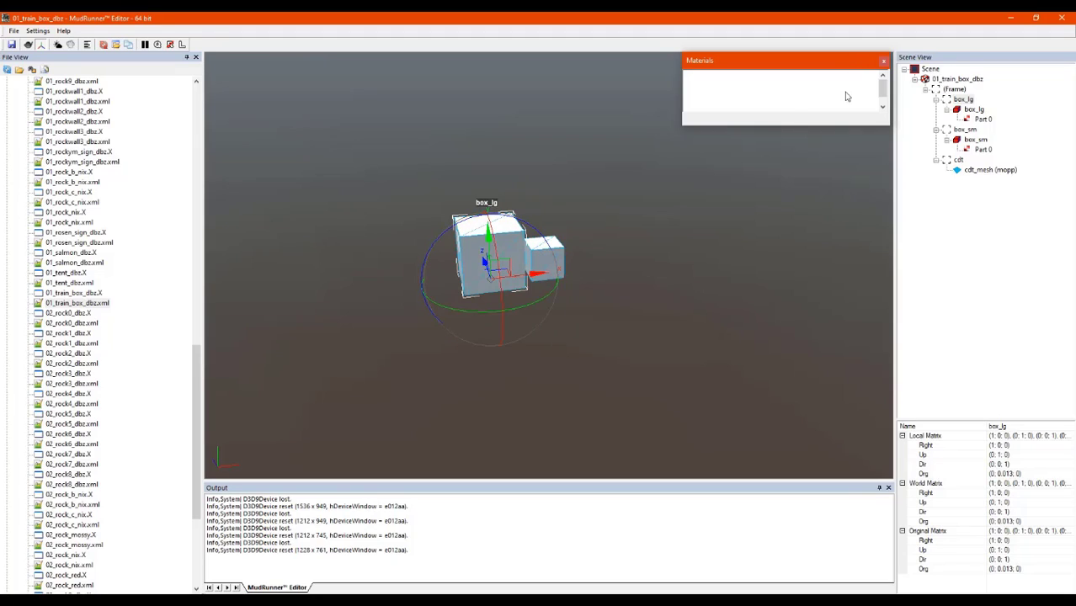
- Compare the box_lg mesh with its parent frame, ending with the frame selected
{"action": "left_click_drag", "start_coordinate": [883, 90], "coordinate": [883, 88]}
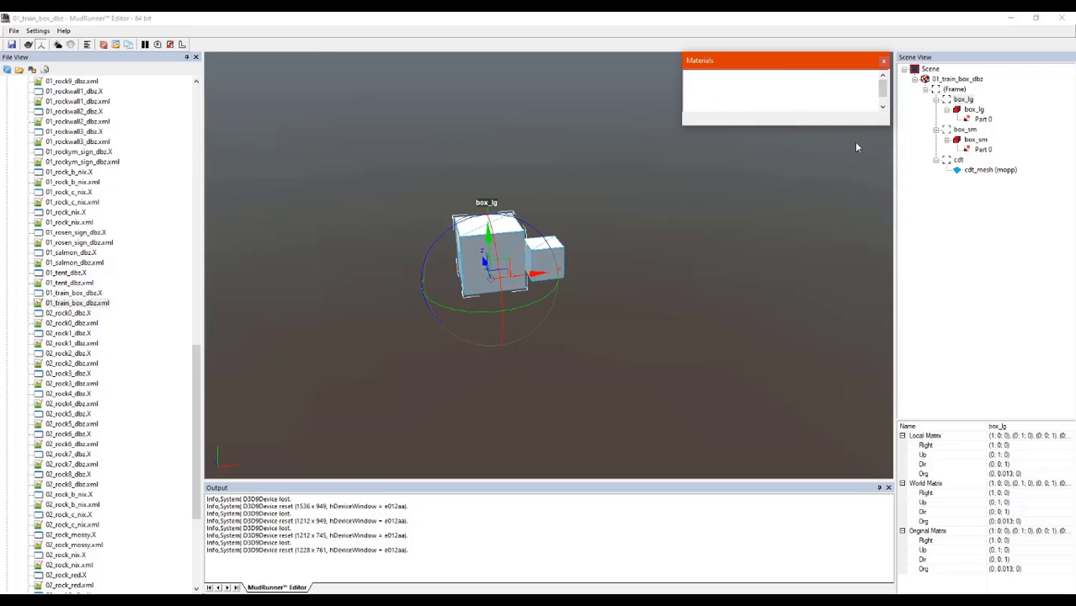
{"action": "left_click", "coordinate": [515, 279]}
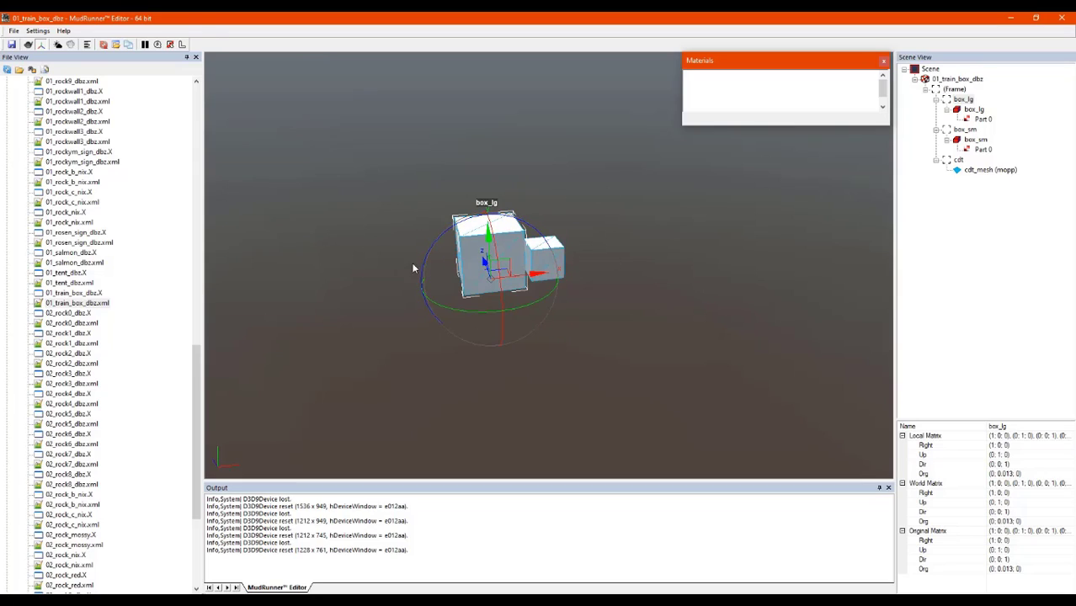
{"action": "left_click", "coordinate": [974, 110]}
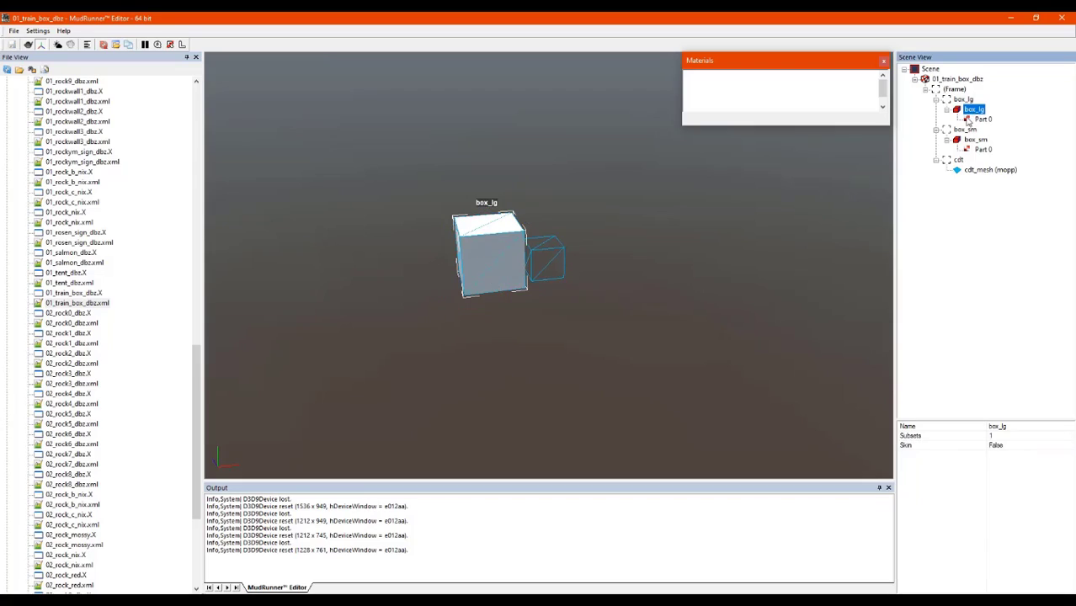
{"action": "left_click", "coordinate": [962, 100]}
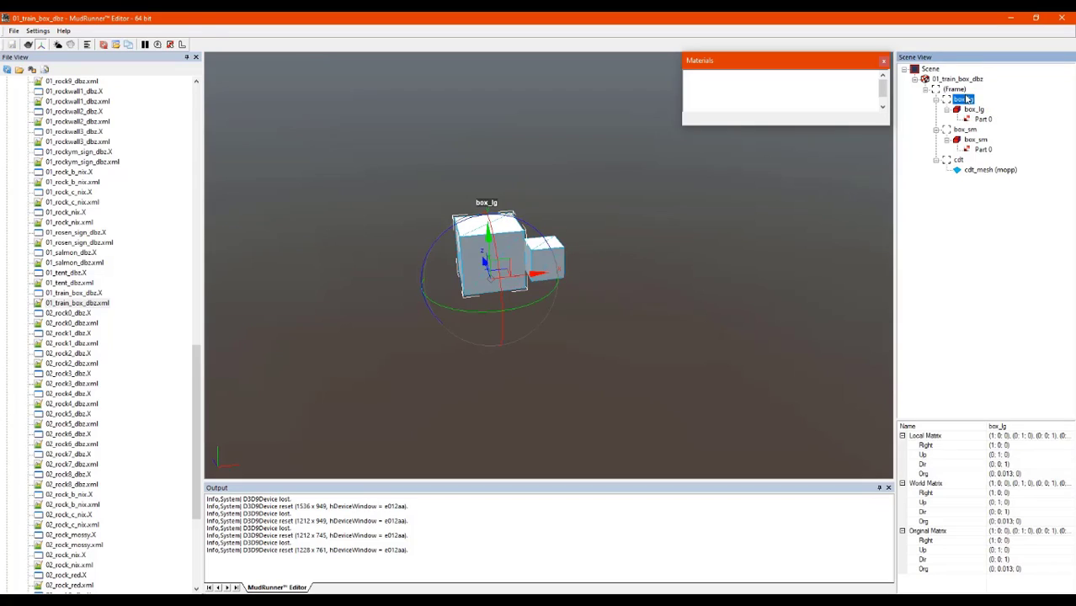
- Review the scene commands available for box_lg and reload the 01_train_box_dbz document
{"action": "right_click", "coordinate": [553, 270]}
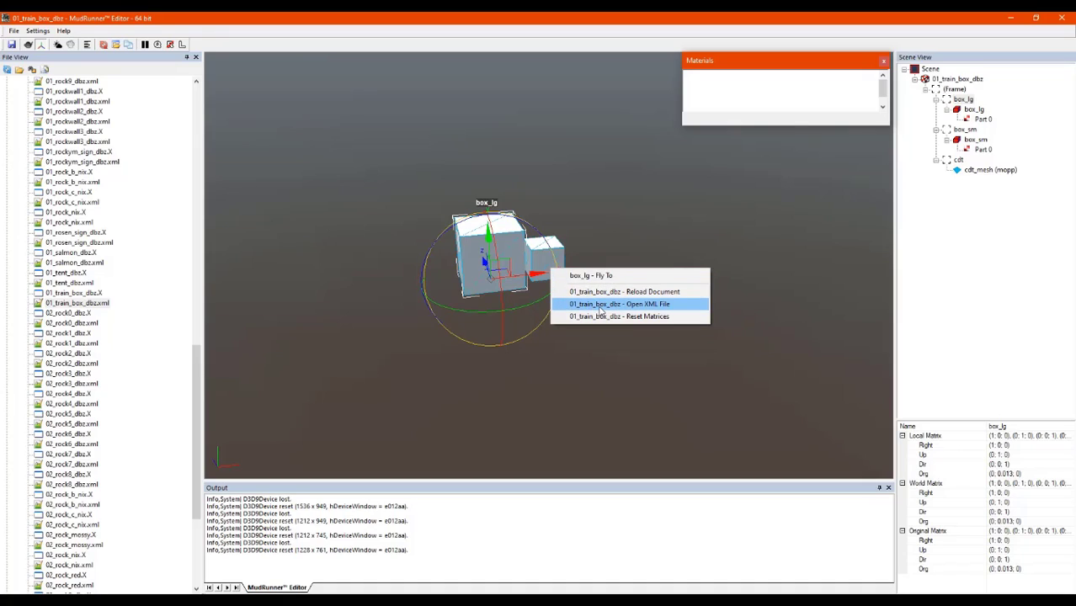
{"action": "right_click", "coordinate": [491, 257]}
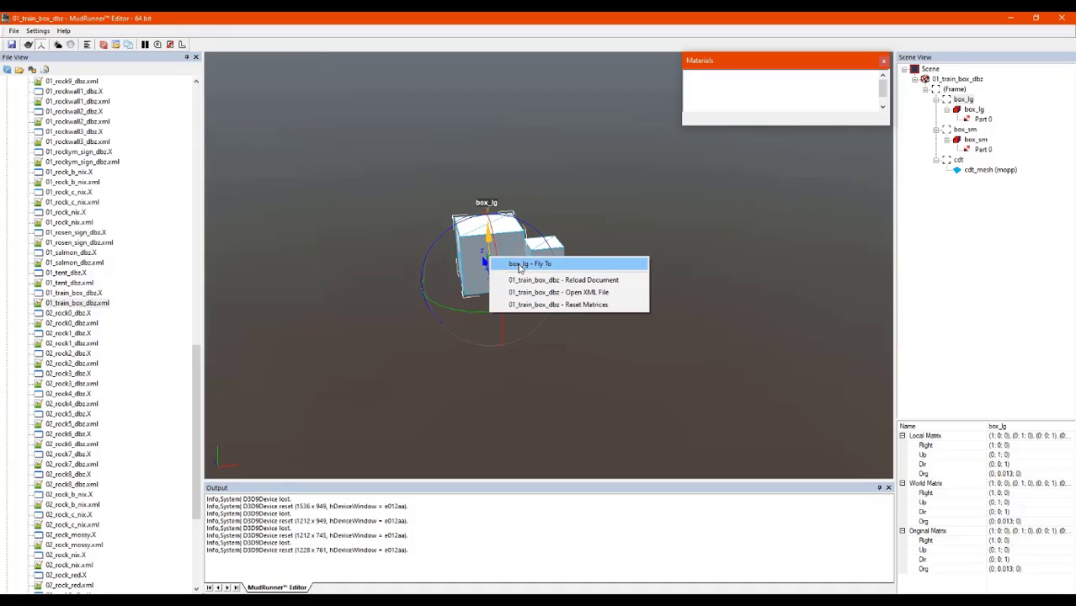
{"action": "right_click", "coordinate": [682, 202]}
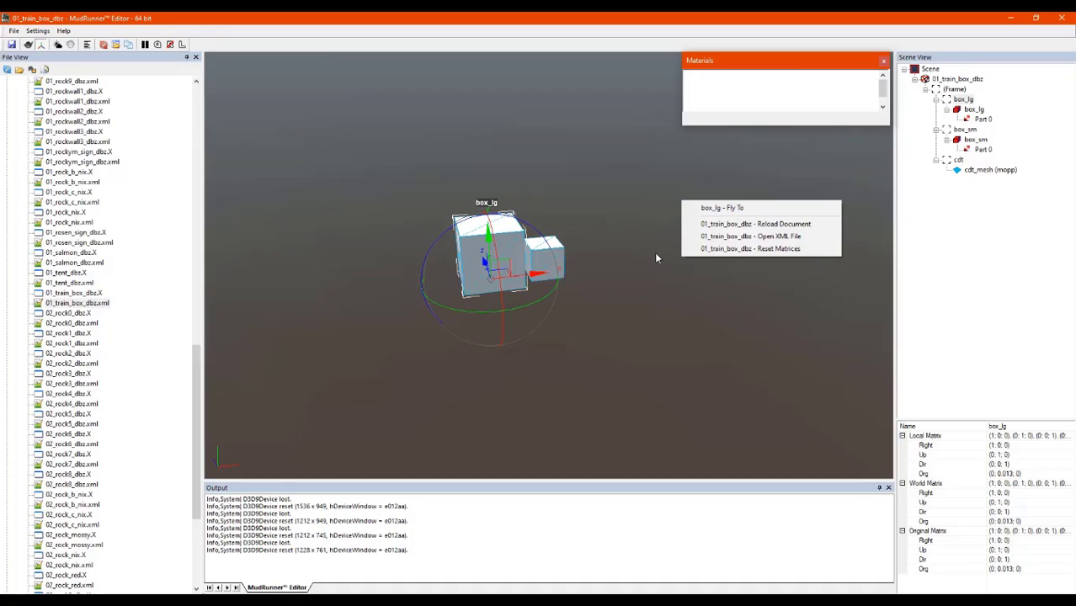
{"action": "right_click", "coordinate": [449, 177]}
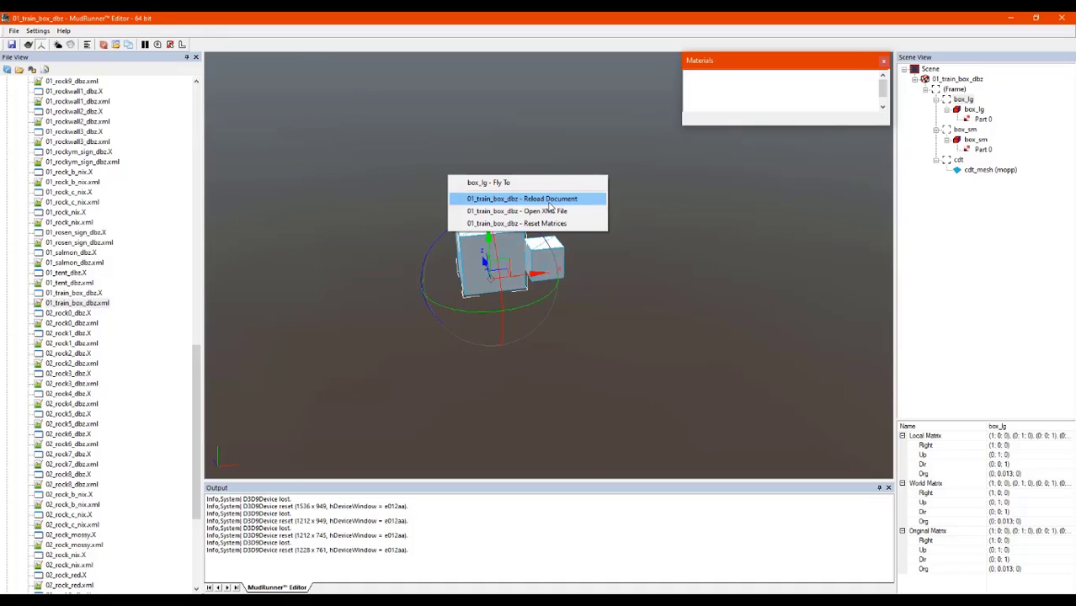
{"action": "left_click", "coordinate": [545, 200]}
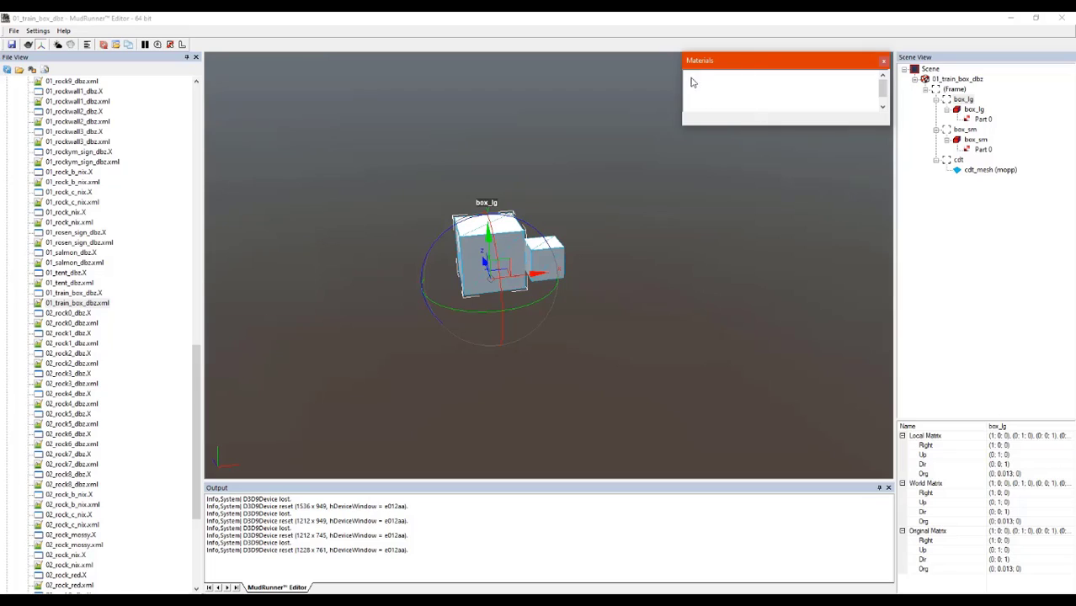
- Open the XML file of 01_train_box_dbz in Notepad++ and close the other open XML file
{"action": "right_click", "coordinate": [532, 223]}
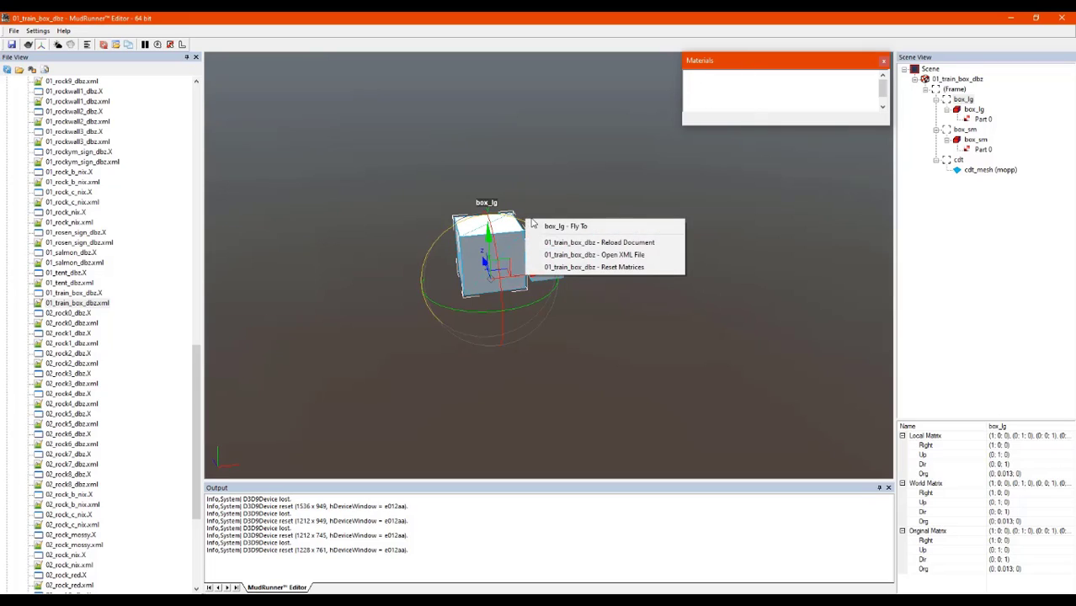
{"action": "left_click", "coordinate": [617, 260]}
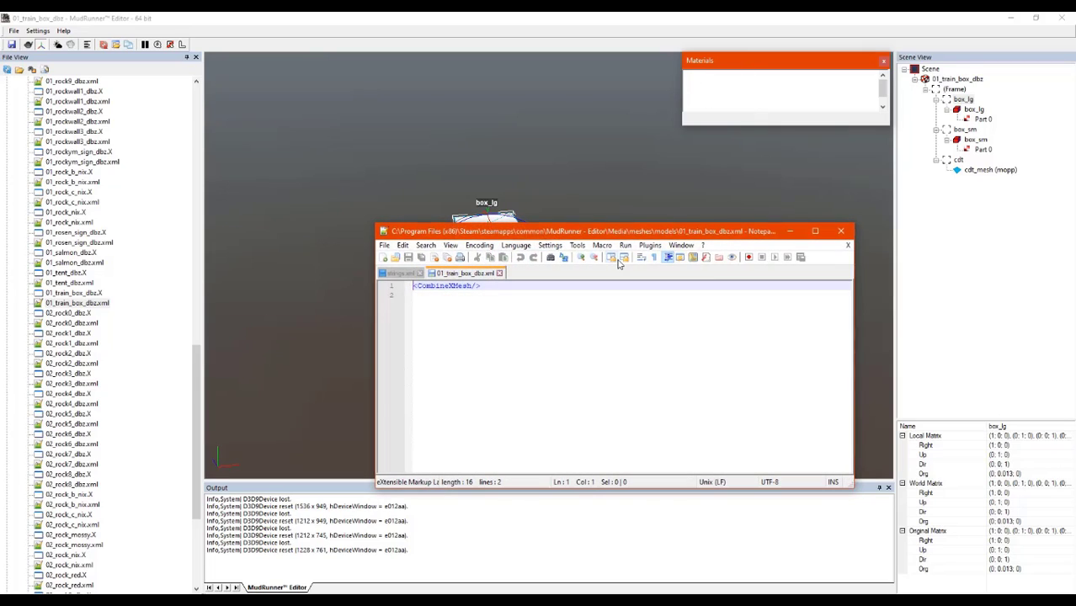
{"action": "left_click_drag", "start_coordinate": [600, 237], "coordinate": [486, 121]}
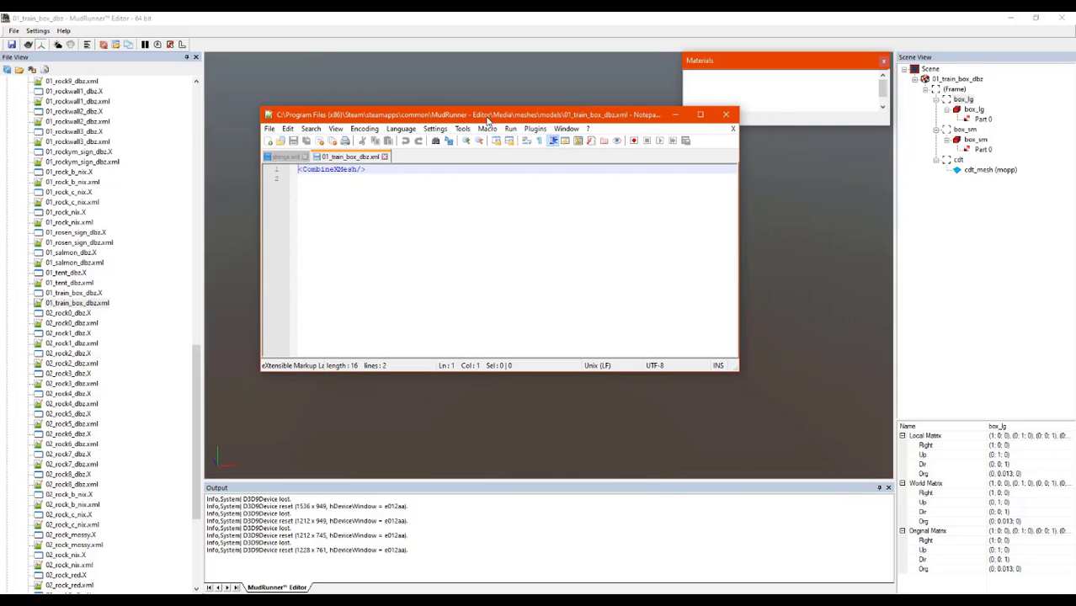
{"action": "left_click", "coordinate": [305, 157]}
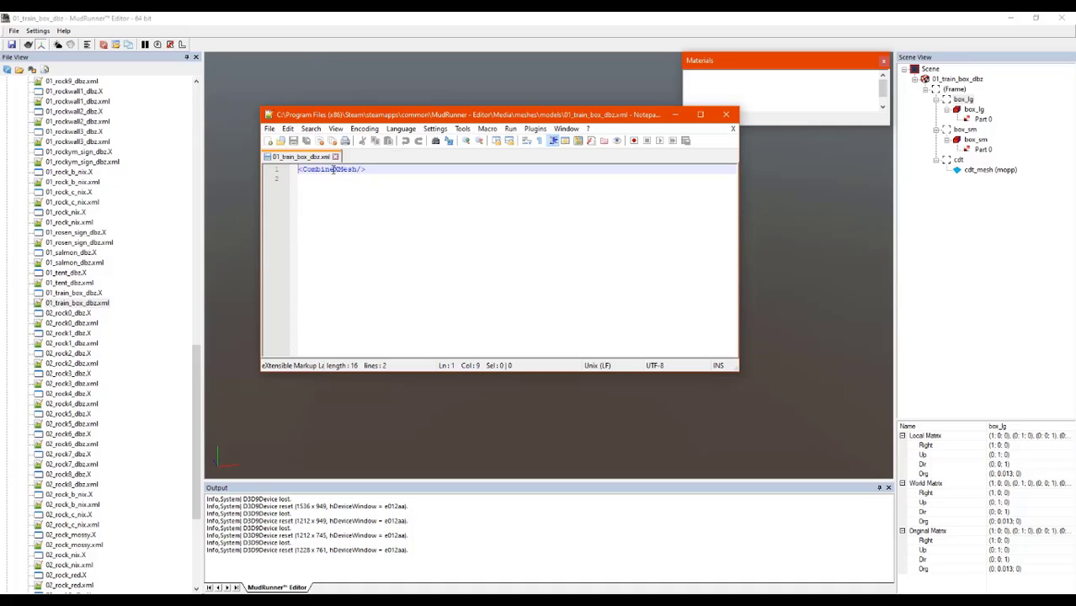
- Examine the CombineXMesh tag and review its available attributes and child nodes in the XML node editor, then close it
{"action": "left_click", "coordinate": [337, 170]}
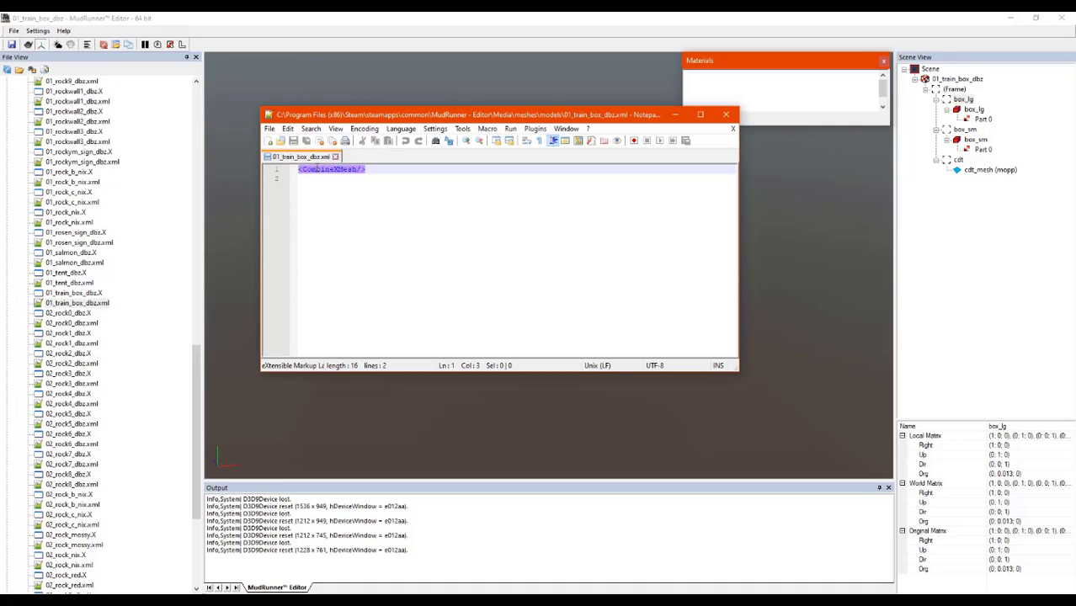
{"action": "double_click", "coordinate": [317, 171]}
{"action": "left_click", "coordinate": [345, 187]}
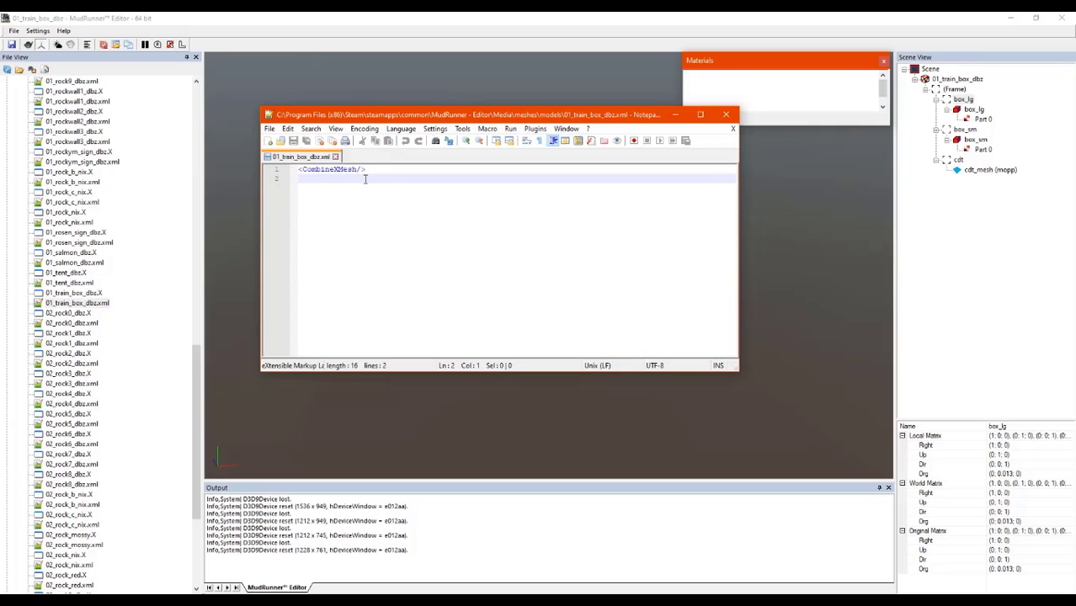
{"action": "double_click", "coordinate": [341, 173]}
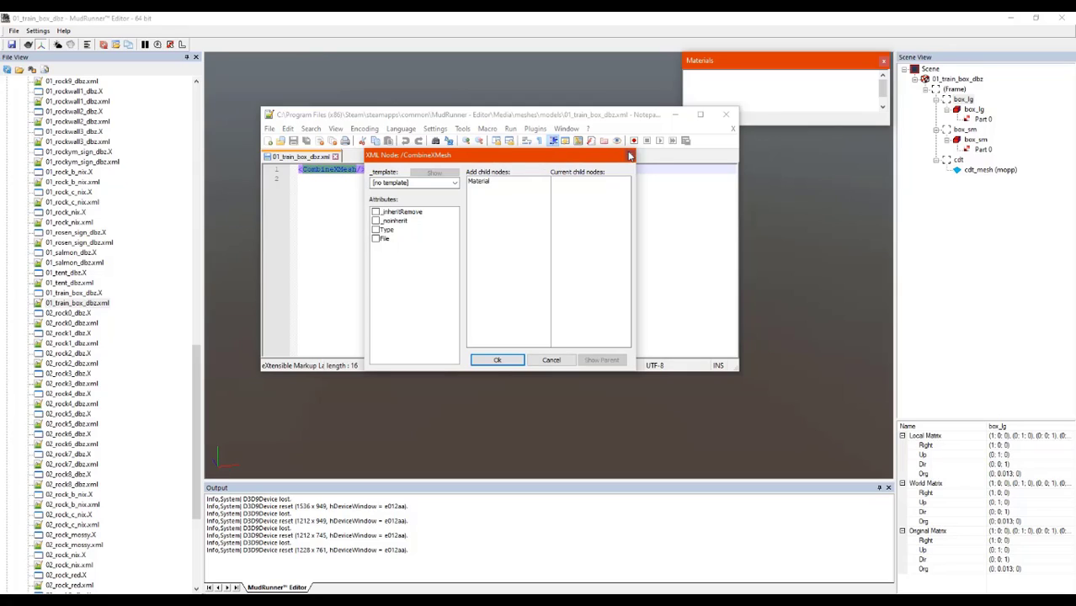
{"action": "left_click", "coordinate": [629, 156]}
{"action": "left_click", "coordinate": [311, 173]}
{"action": "left_click", "coordinate": [367, 172]}
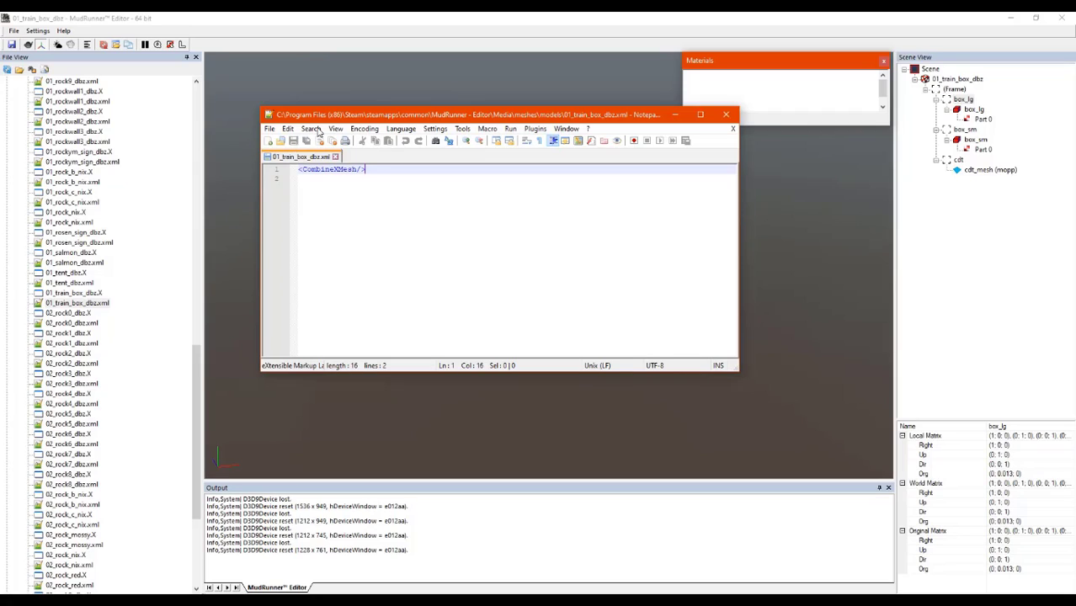
- Reopen the node editor for the CombineXMesh tag, enable its Type attribute and add a Material child node
{"action": "left_click_drag", "start_coordinate": [329, 115], "coordinate": [342, 112]}
{"action": "triple_click", "coordinate": [355, 165]}
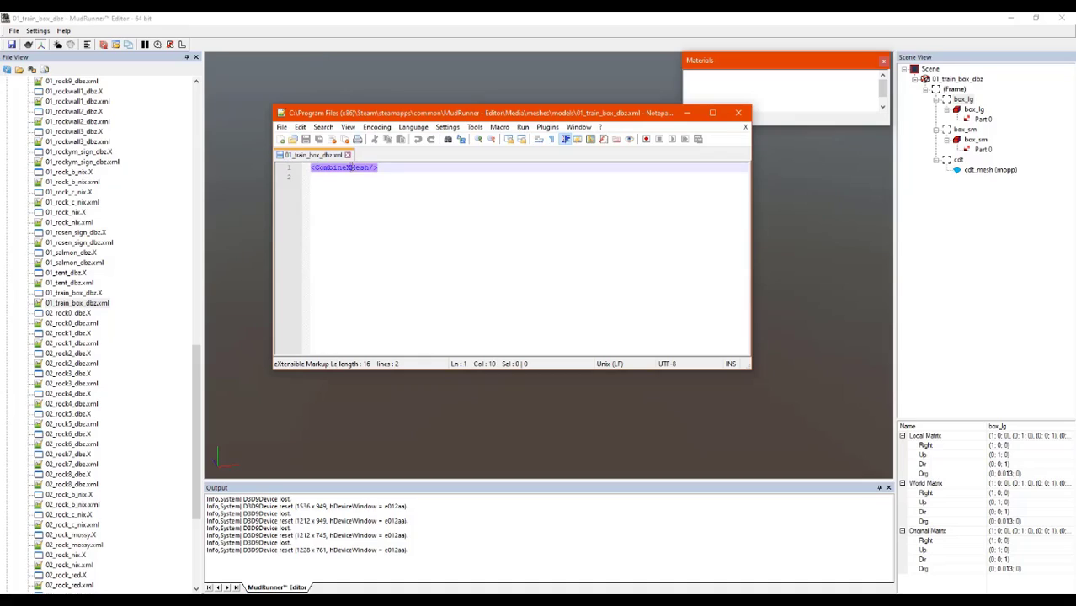
{"action": "left_click", "coordinate": [361, 177]}
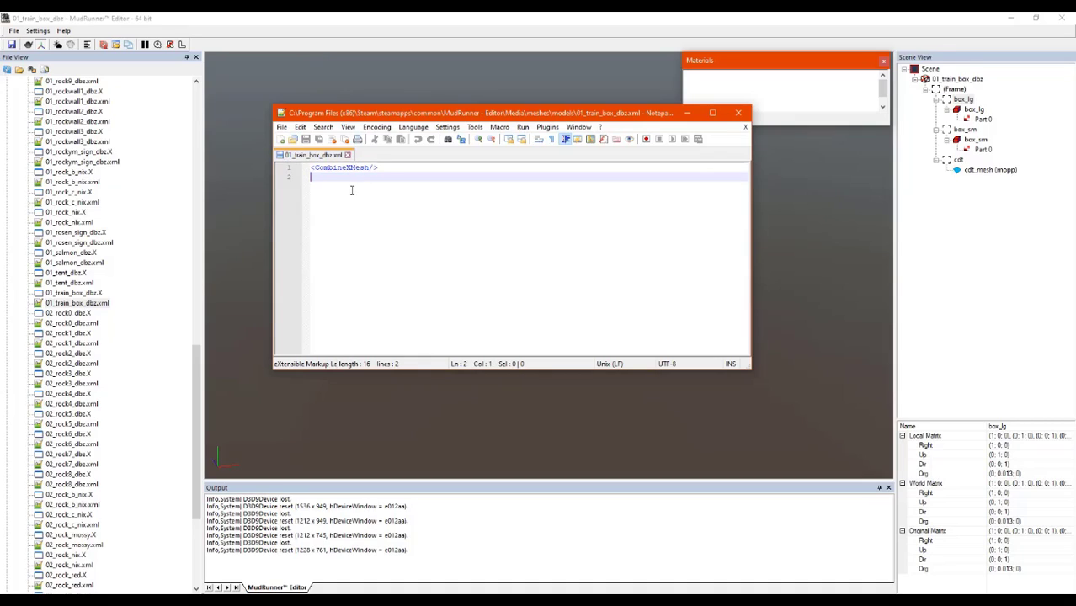
{"action": "triple_click", "coordinate": [341, 169]}
{"action": "left_click", "coordinate": [327, 171]}
{"action": "double_click", "coordinate": [332, 173]}
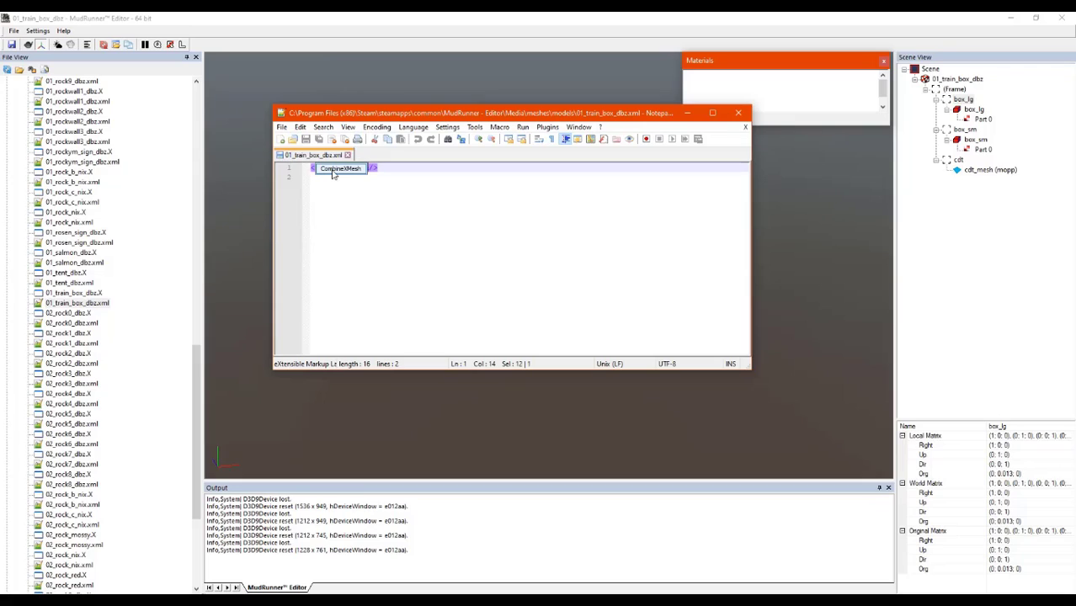
{"action": "left_click", "coordinate": [333, 173]}
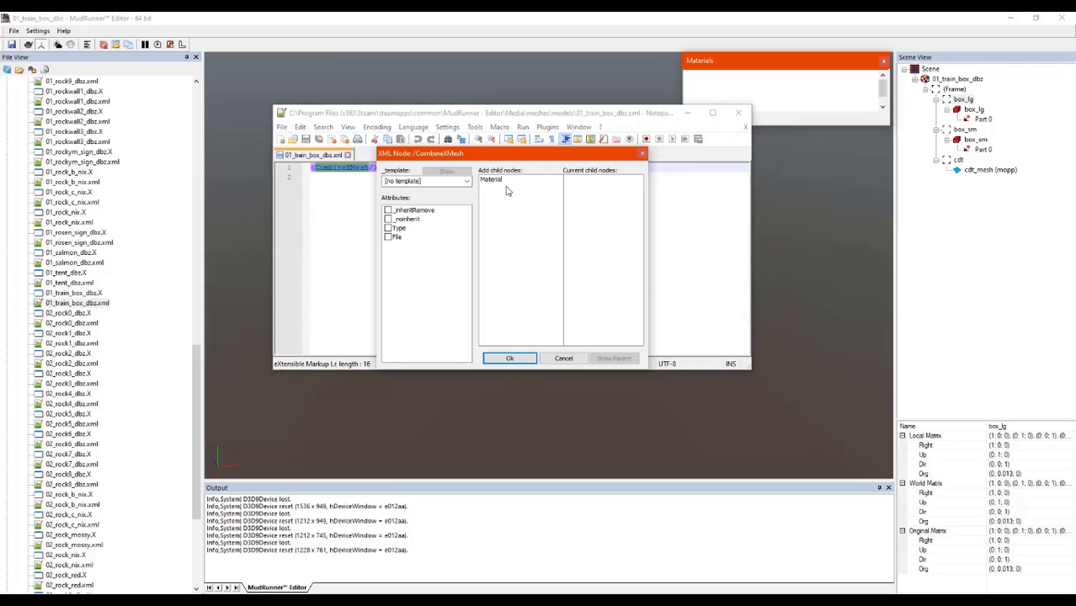
{"action": "left_click", "coordinate": [389, 229]}
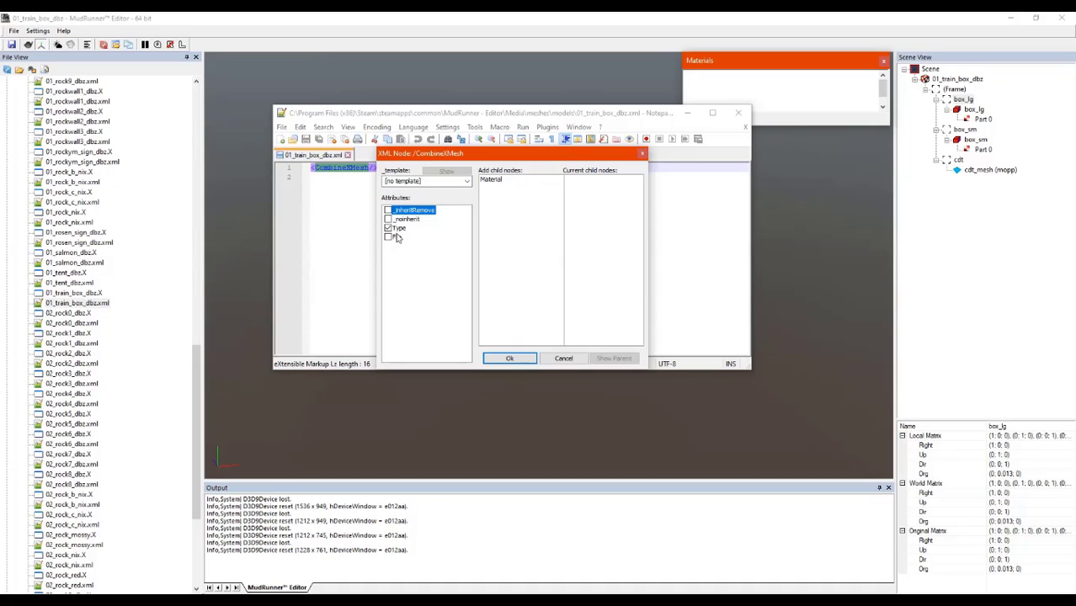
{"action": "double_click", "coordinate": [491, 180]}
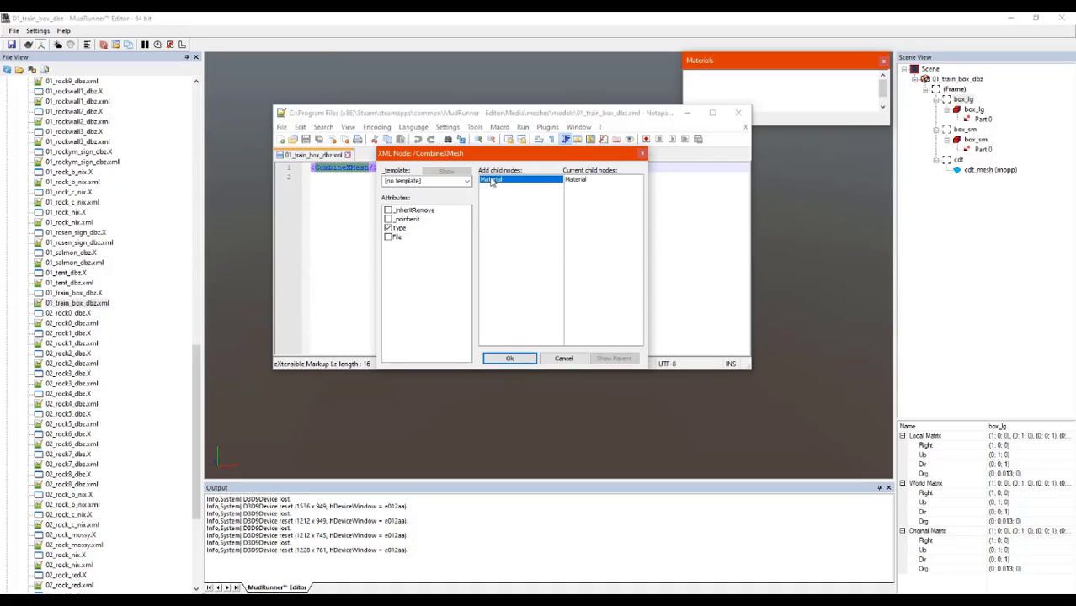
- Remove the Material child node from CombineXMesh, add it again, and move the dialog clear of the XML text
{"action": "left_click", "coordinate": [586, 182]}
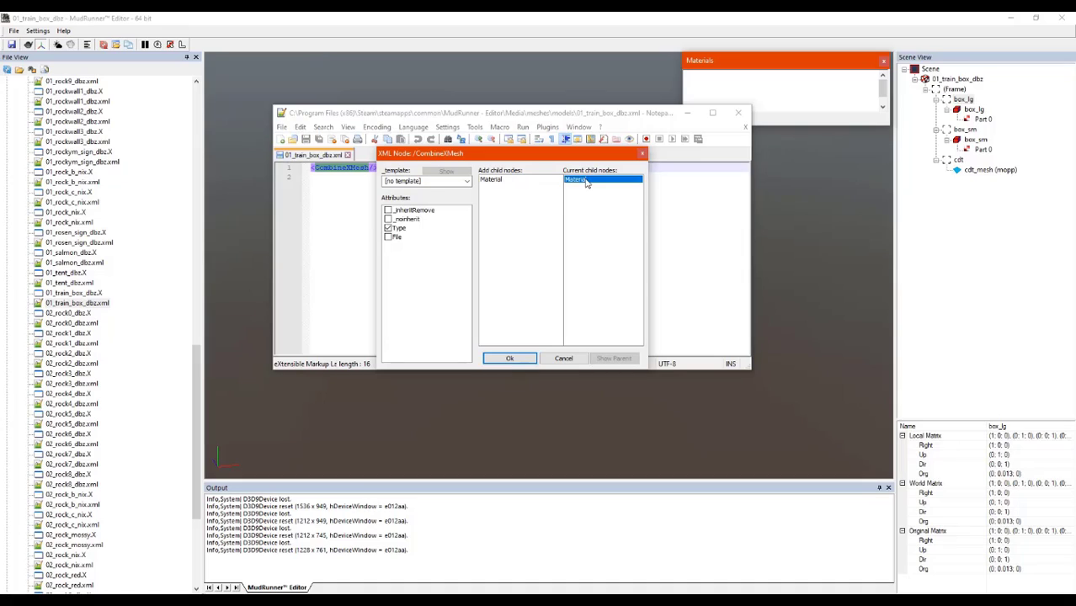
{"action": "double_click", "coordinate": [586, 183]}
{"action": "double_click", "coordinate": [493, 180]}
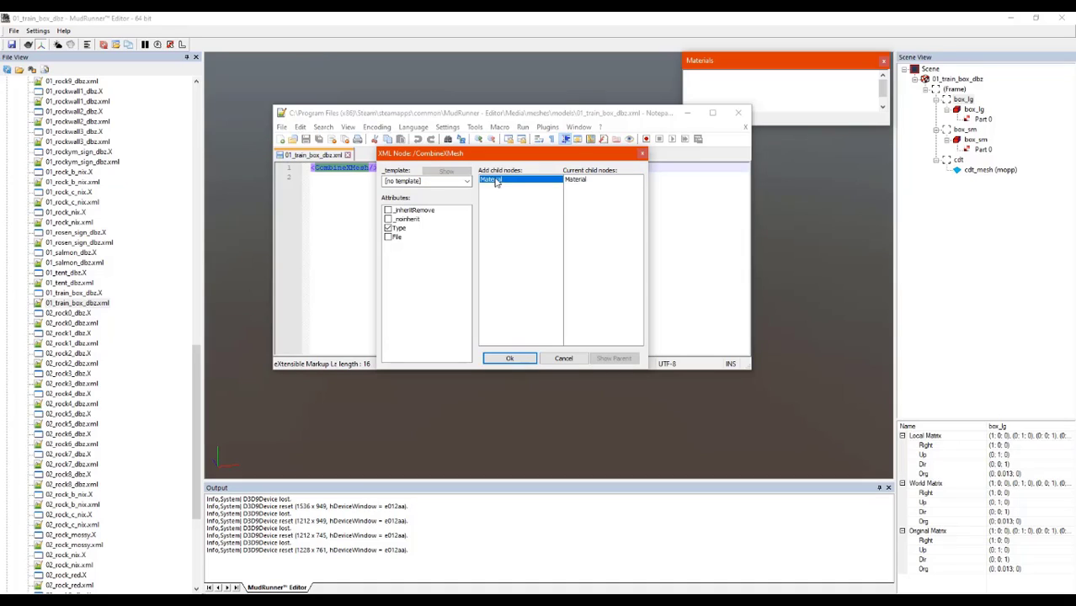
{"action": "left_click_drag", "start_coordinate": [558, 160], "coordinate": [661, 166]}
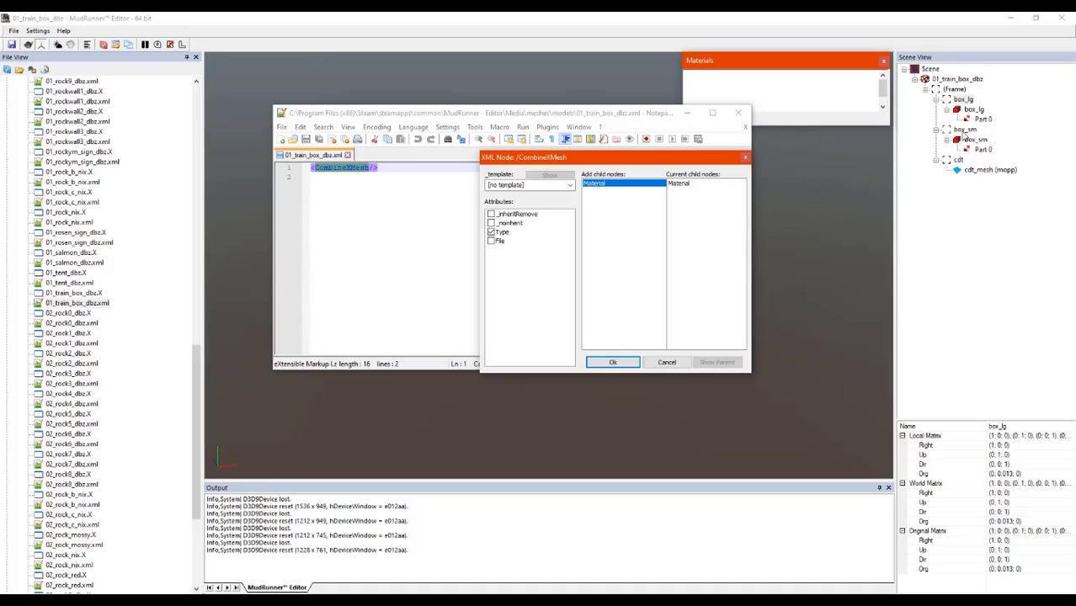
- Apply the Type attribute and Material child node to CombineXMesh, and set Type to "model"
{"action": "left_click", "coordinate": [613, 363]}
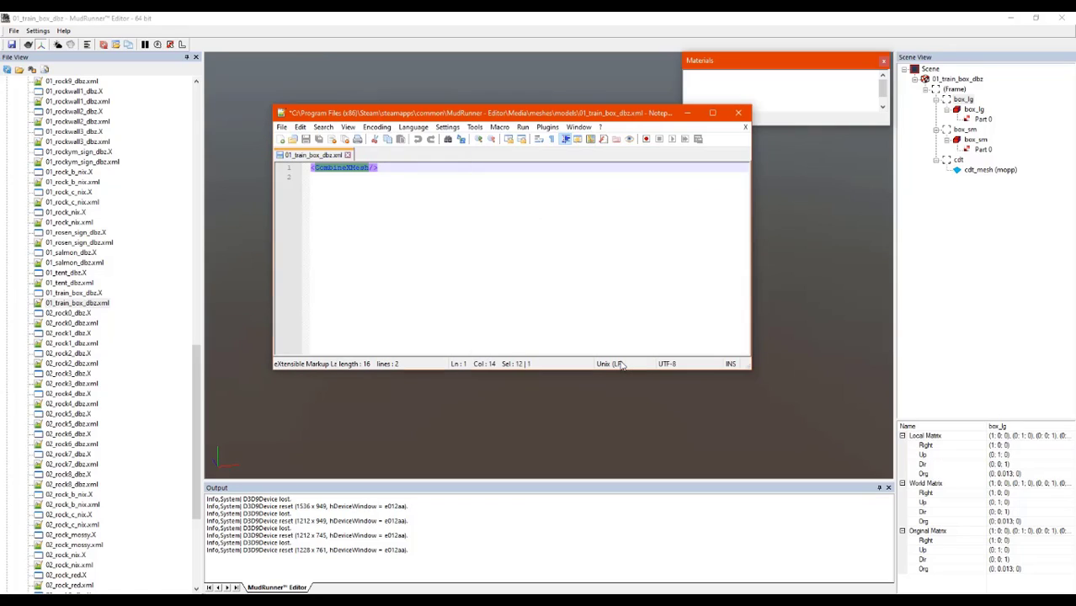
{"action": "left_click", "coordinate": [367, 222]}
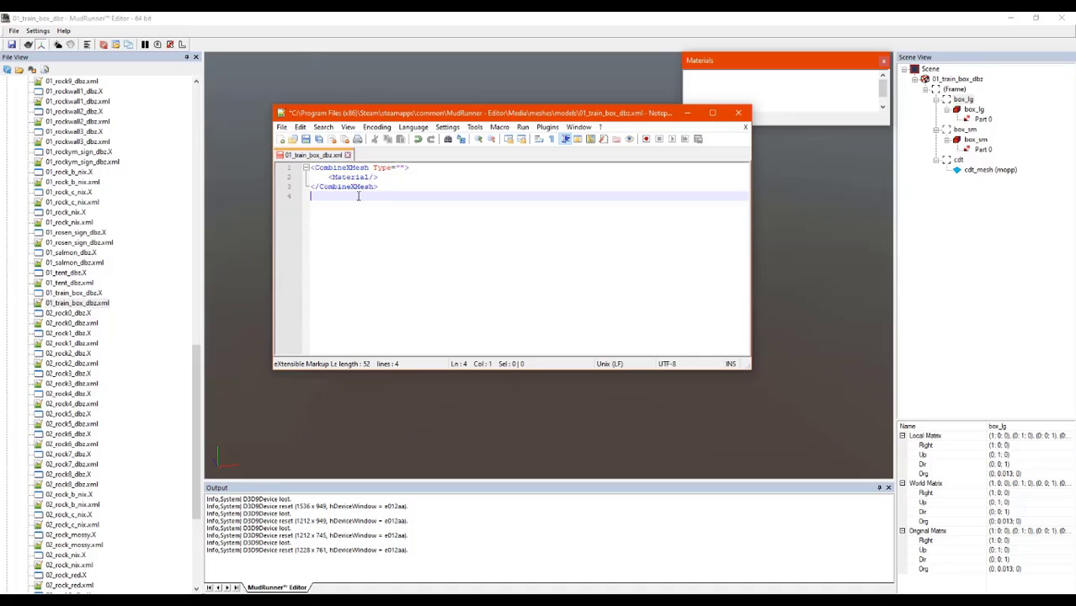
{"action": "left_click", "coordinate": [350, 186]}
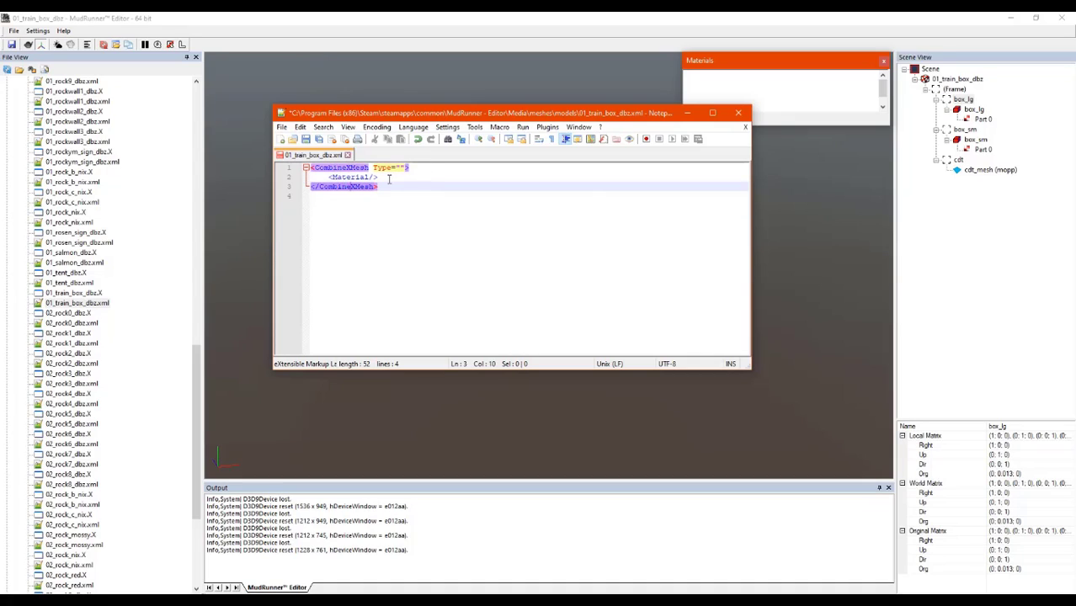
{"action": "left_click", "coordinate": [398, 167]}
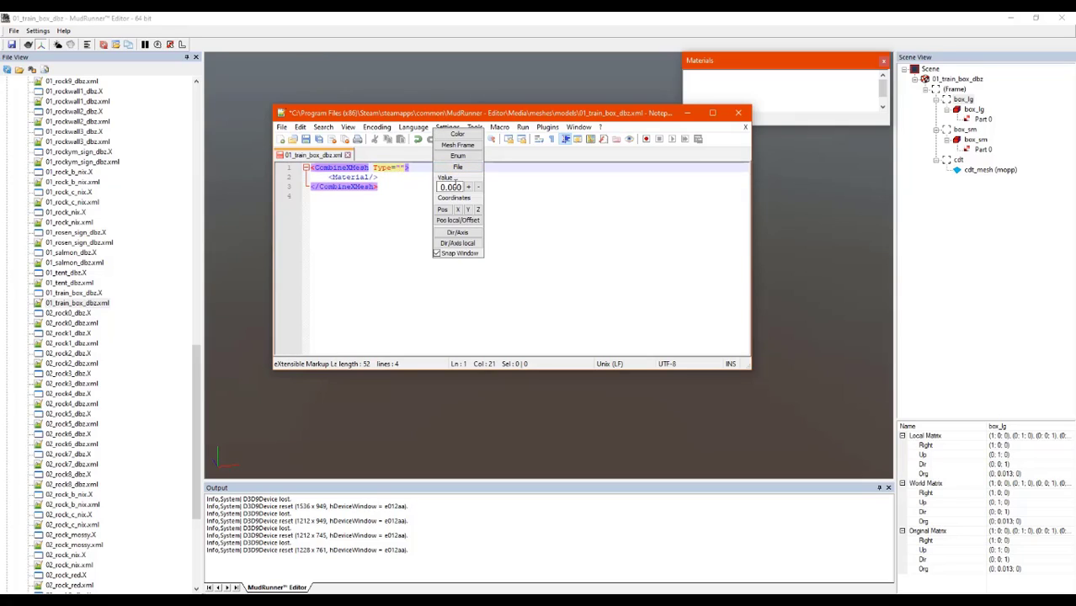
{"action": "type", "text": "model"}
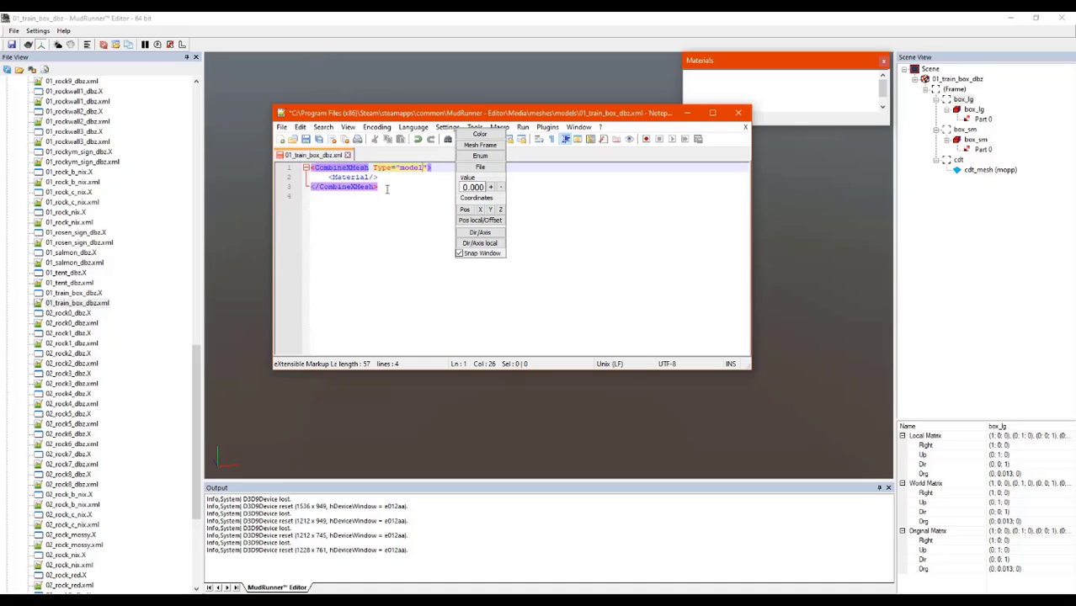
{"action": "left_click", "coordinate": [399, 187]}
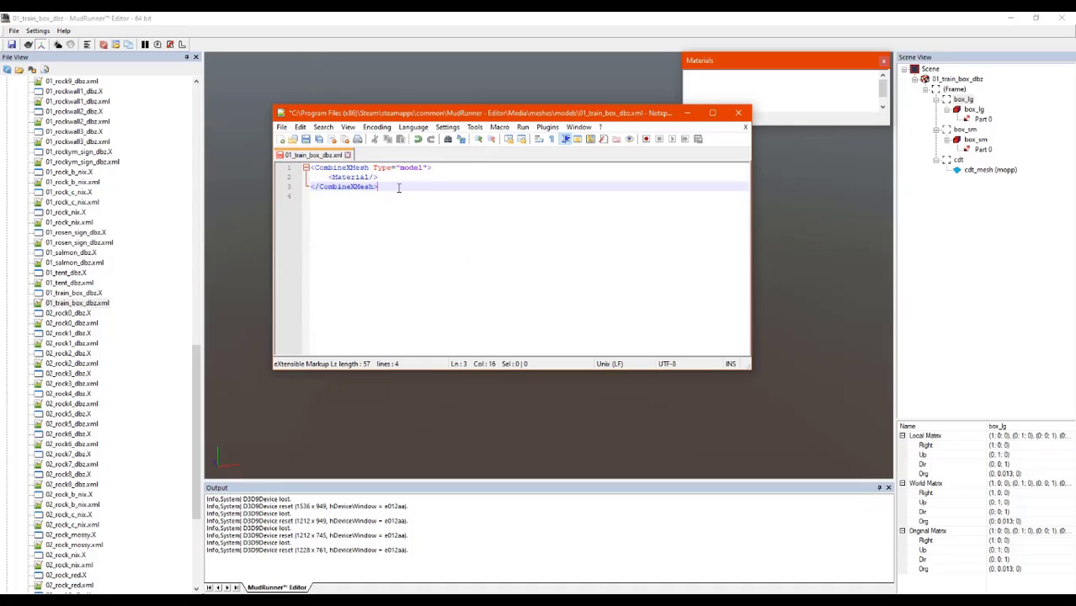
- Indent the closing CombineXMesh tag and insert blank lines above and below the Material tag
{"action": "left_click", "coordinate": [354, 177]}
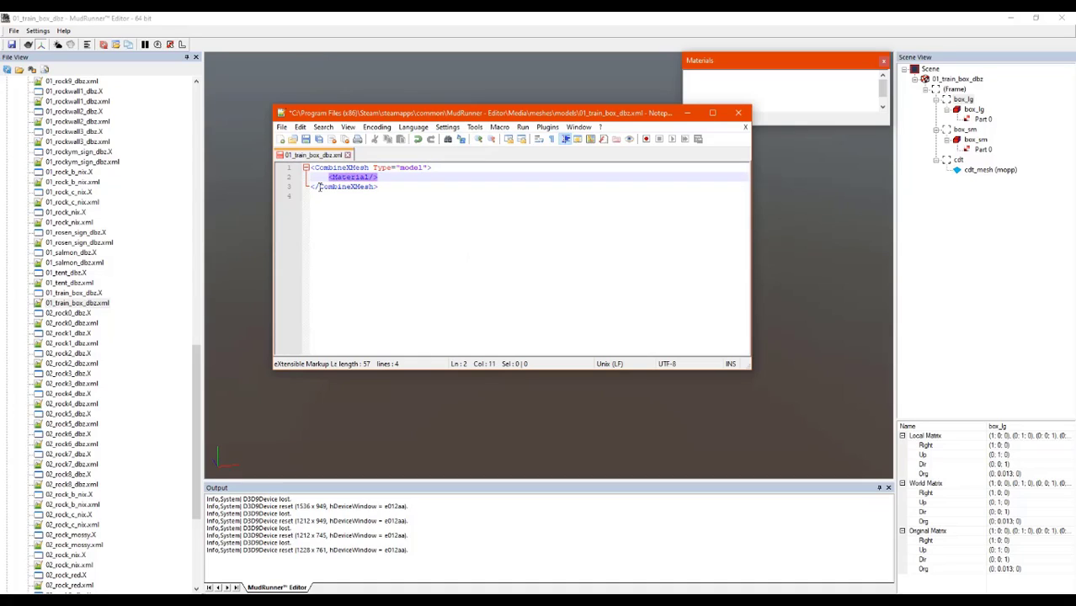
{"action": "left_click", "coordinate": [320, 186]}
{"action": "key", "text": "Tab"}
{"action": "key", "text": "Return"}
{"action": "key", "text": "Return"}
{"action": "key", "text": "Return"}
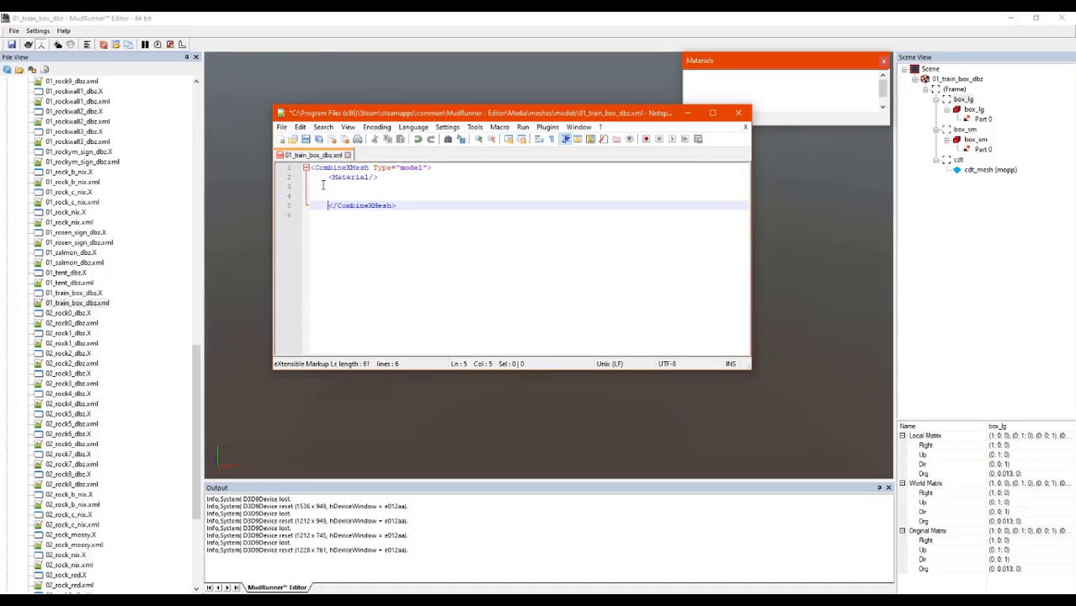
{"action": "left_click", "coordinate": [348, 178]}
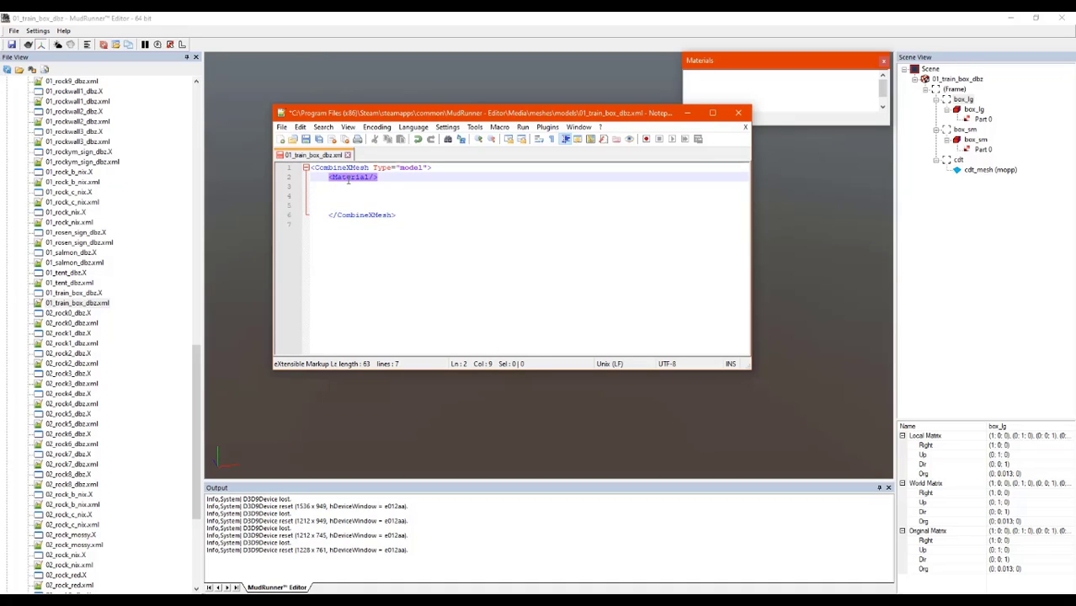
{"action": "key", "text": "Home"}
{"action": "key", "text": "Return"}
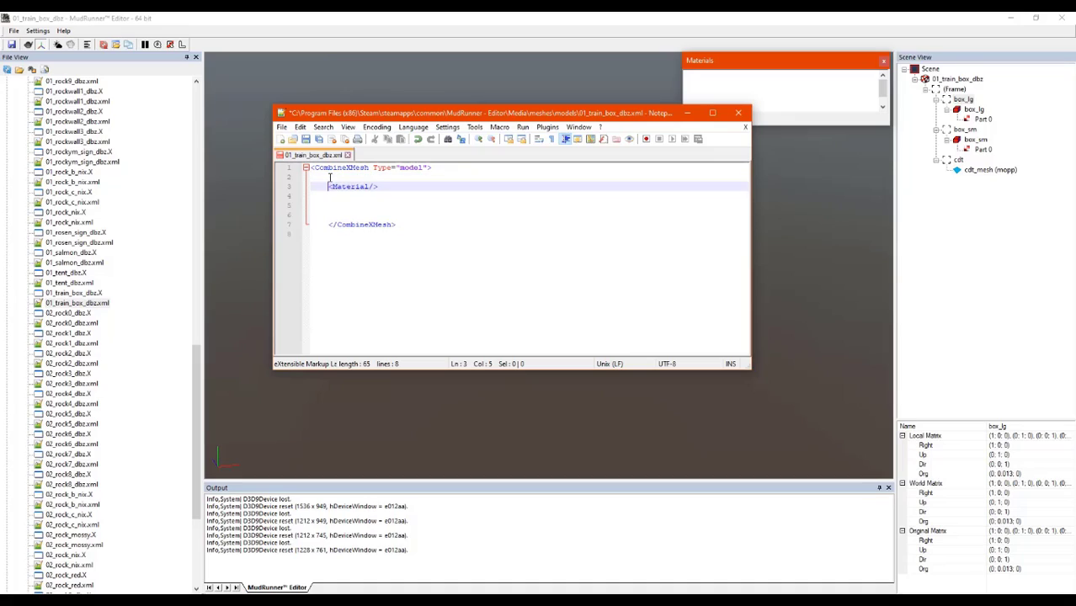
- Open the node editor for the Material tag and add a ModelMaterial child node
{"action": "left_click", "coordinate": [348, 186]}
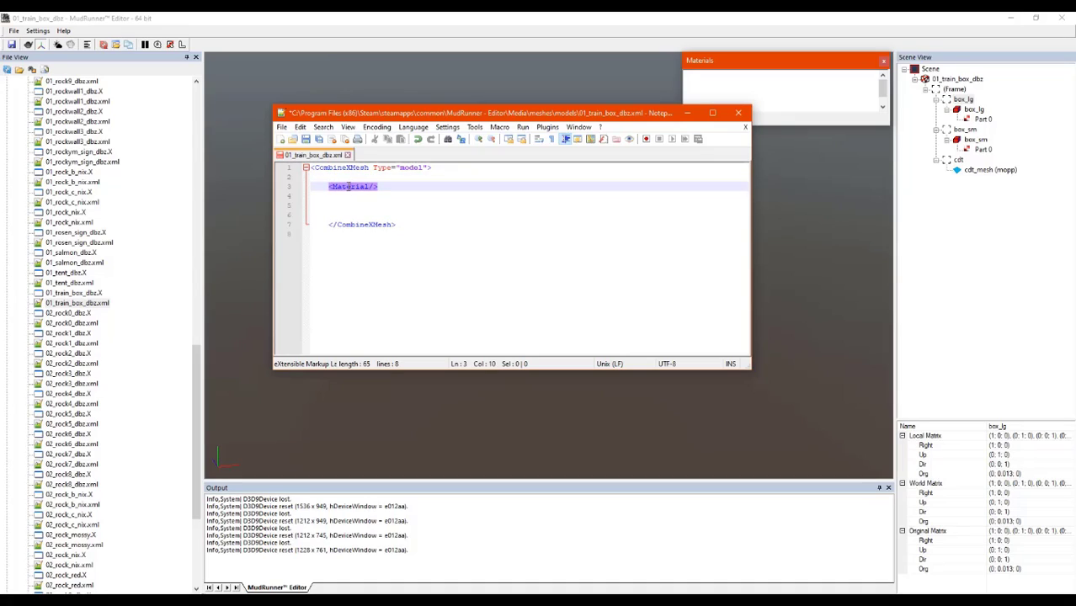
{"action": "double_click", "coordinate": [349, 185]}
{"action": "left_click", "coordinate": [355, 190]}
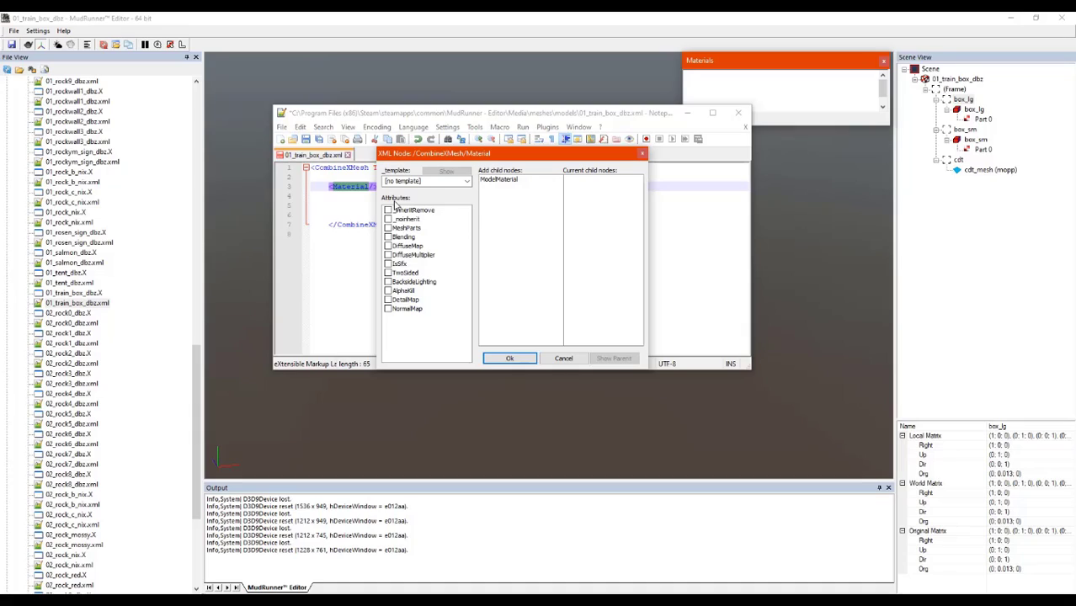
{"action": "double_click", "coordinate": [500, 180]}
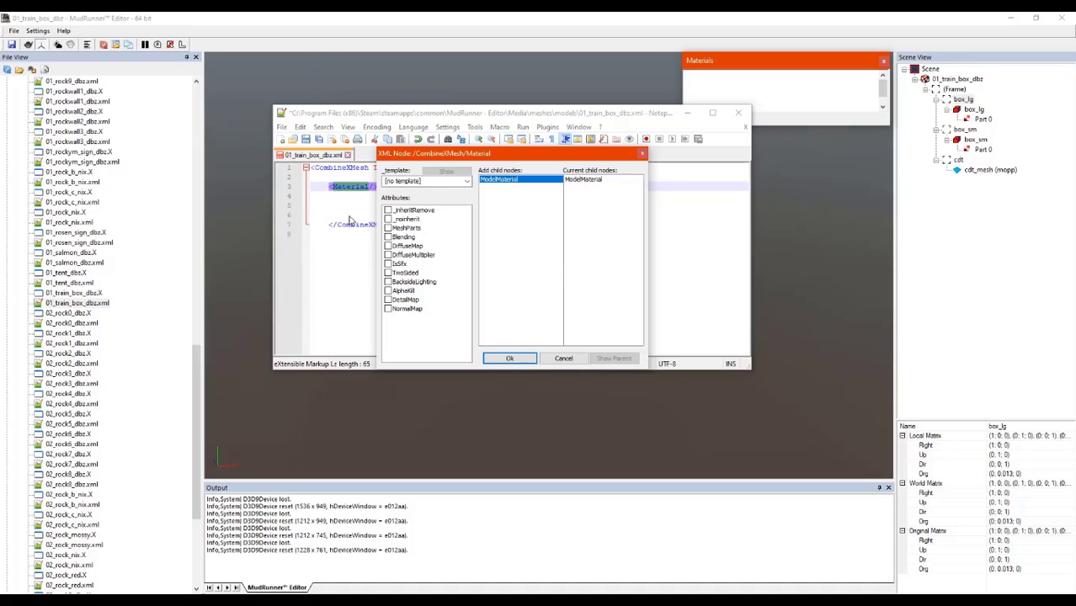
{"action": "left_click", "coordinate": [526, 357]}
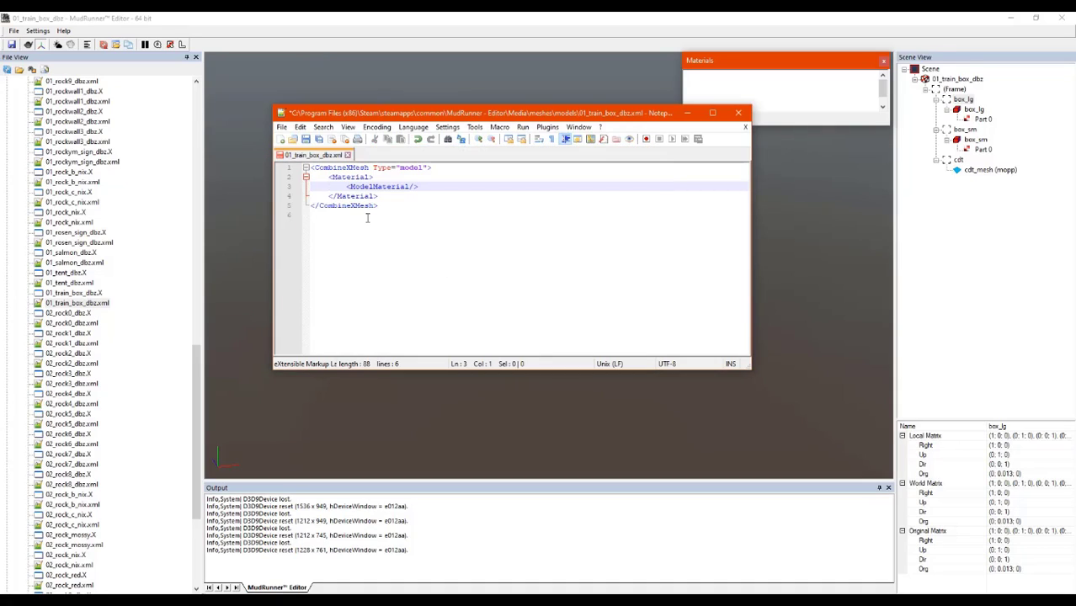
- Delete the ModelMaterial tag from inside the Material node
{"action": "left_click", "coordinate": [357, 195]}
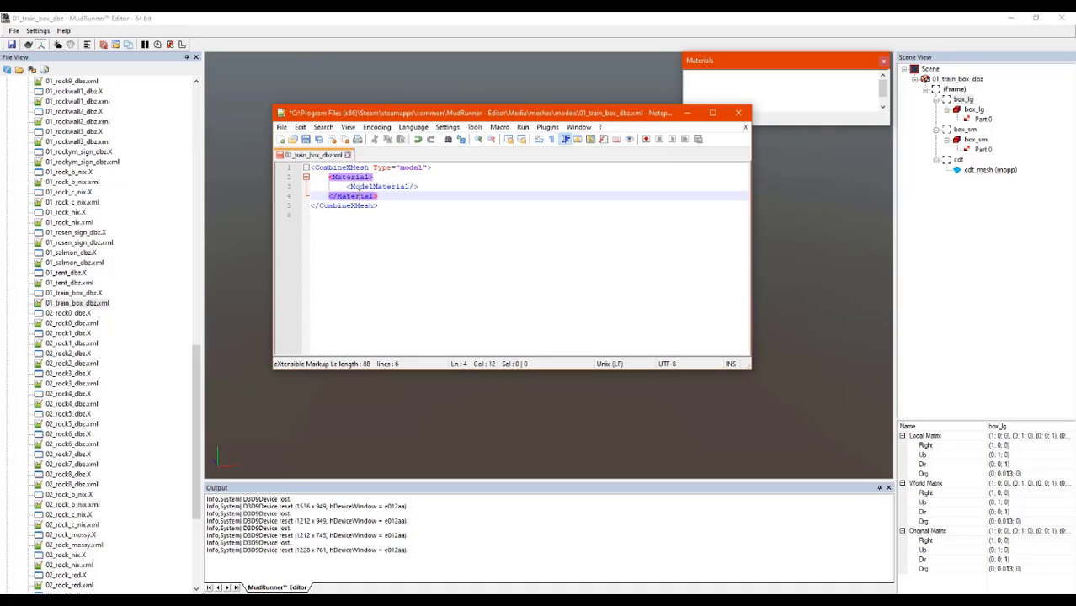
{"action": "left_click", "coordinate": [404, 186]}
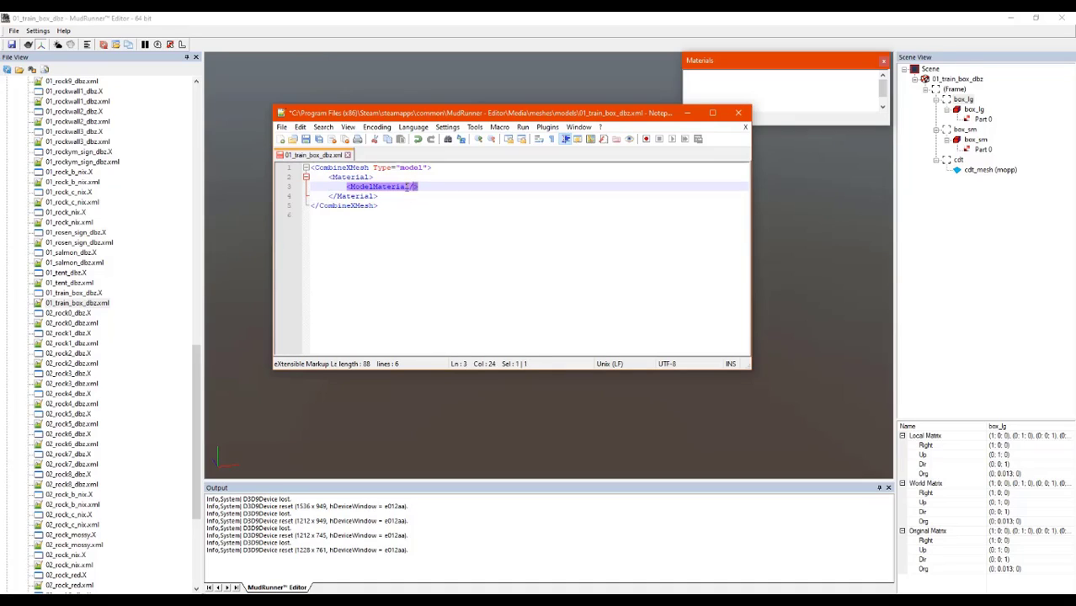
{"action": "left_click_drag", "start_coordinate": [419, 186], "coordinate": [346, 186]}
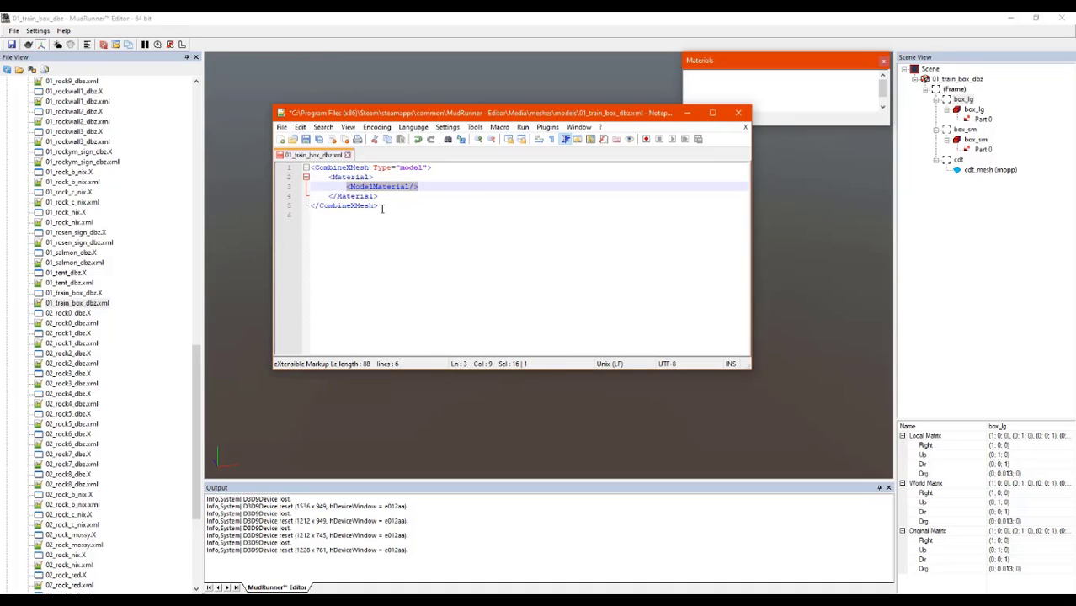
{"action": "key", "text": "Delete"}
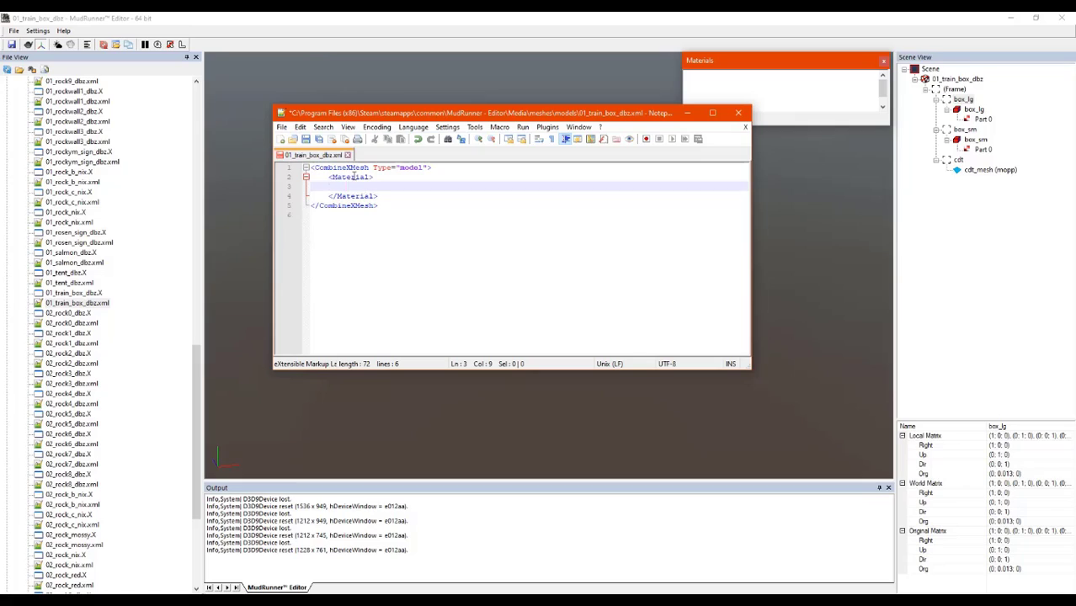
- Reopen the Material node editor, enable the MeshParts, DiffuseMap and NormalMap attributes, and add a ModelMaterial child node
{"action": "left_click", "coordinate": [355, 177]}
{"action": "double_click", "coordinate": [350, 176]}
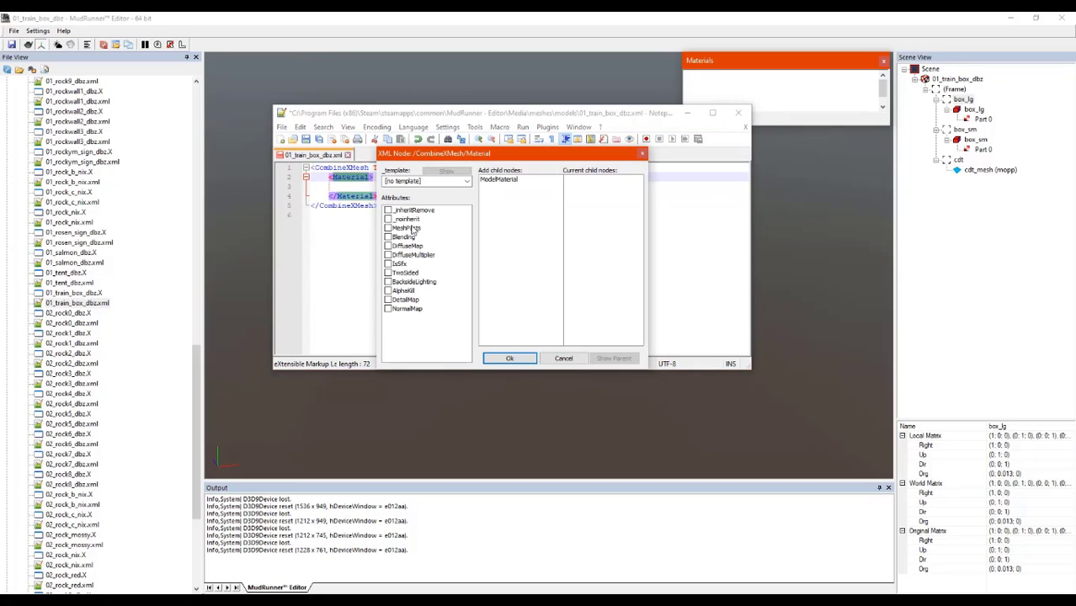
{"action": "left_click", "coordinate": [388, 229]}
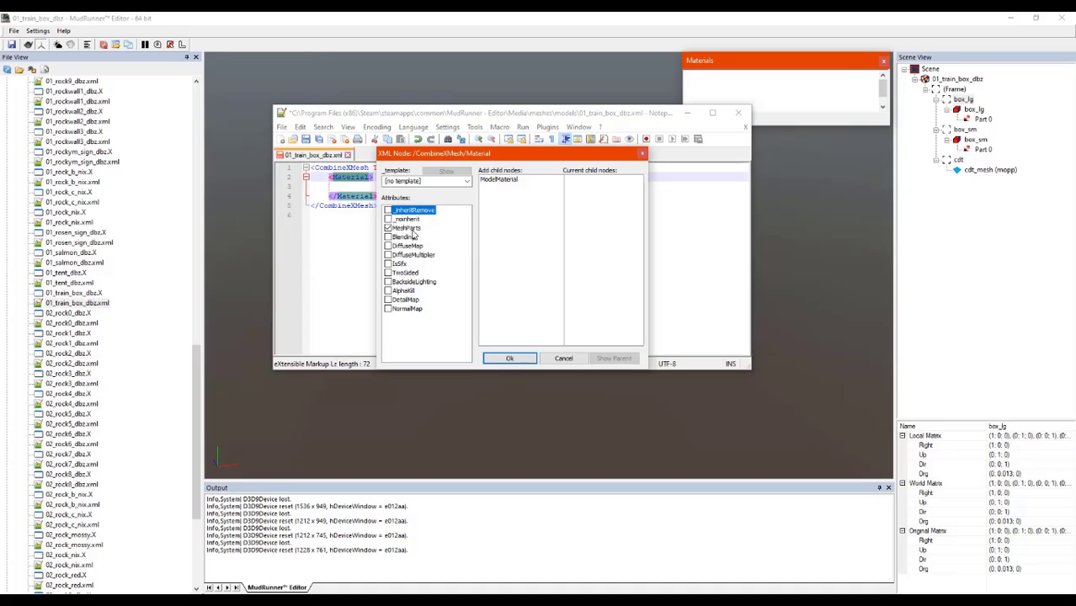
{"action": "left_click", "coordinate": [388, 246]}
{"action": "left_click", "coordinate": [388, 309]}
{"action": "double_click", "coordinate": [514, 180]}
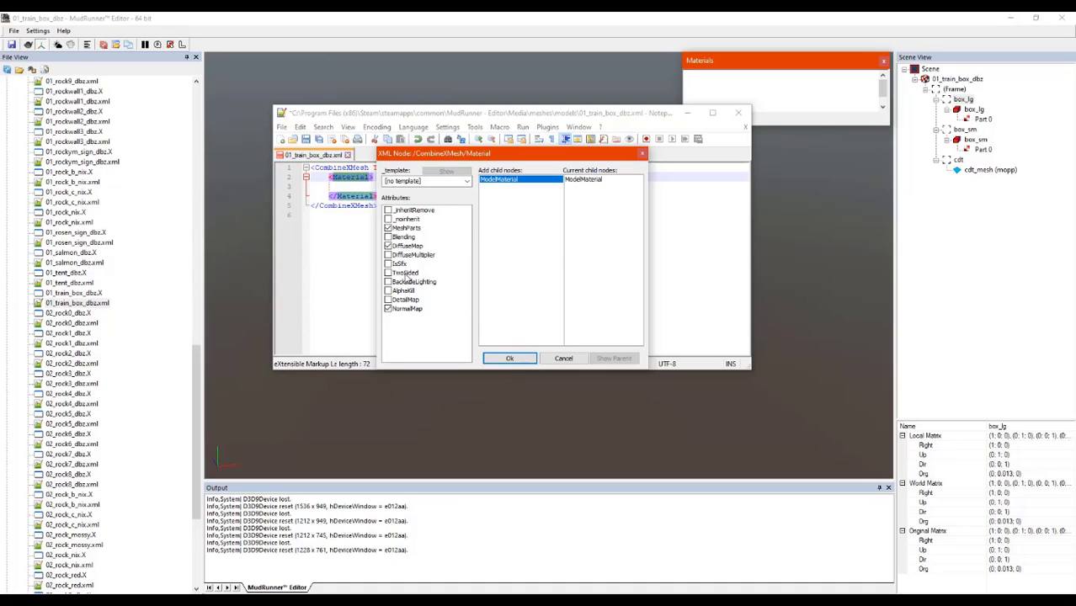
{"action": "left_click", "coordinate": [509, 359]}
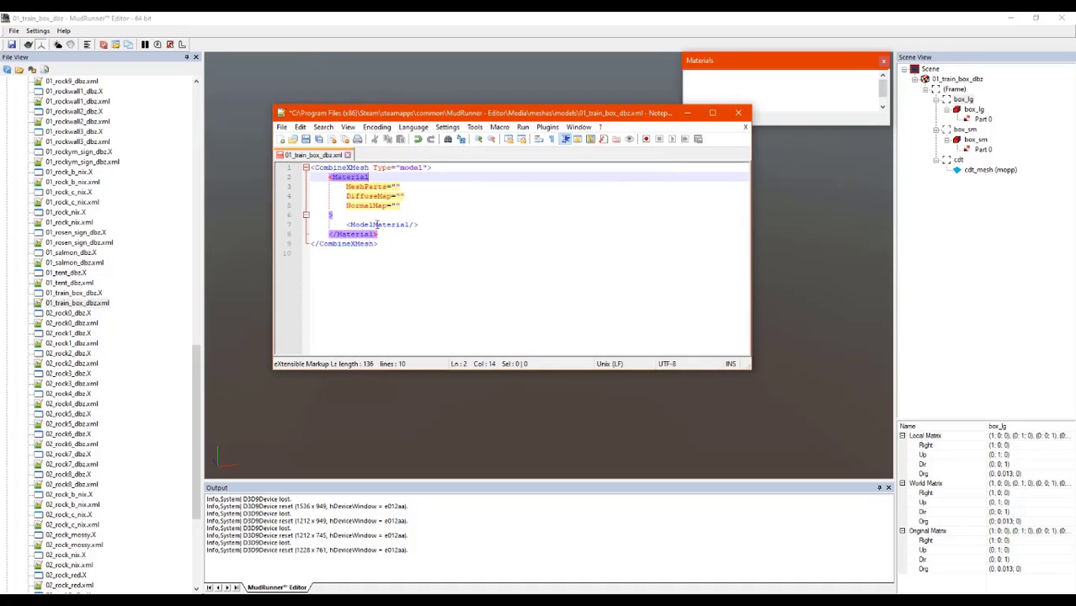
- Remove the ModelMaterial line and its leftover blank line, keeping the Material node's three attributes
{"action": "left_click", "coordinate": [352, 224]}
{"action": "left_click_drag", "start_coordinate": [428, 227], "coordinate": [345, 225]}
{"action": "key", "text": "BackSpace"}
{"action": "key", "text": "BackSpace"}
{"action": "key", "text": "BackSpace"}
{"action": "key", "text": "BackSpace"}
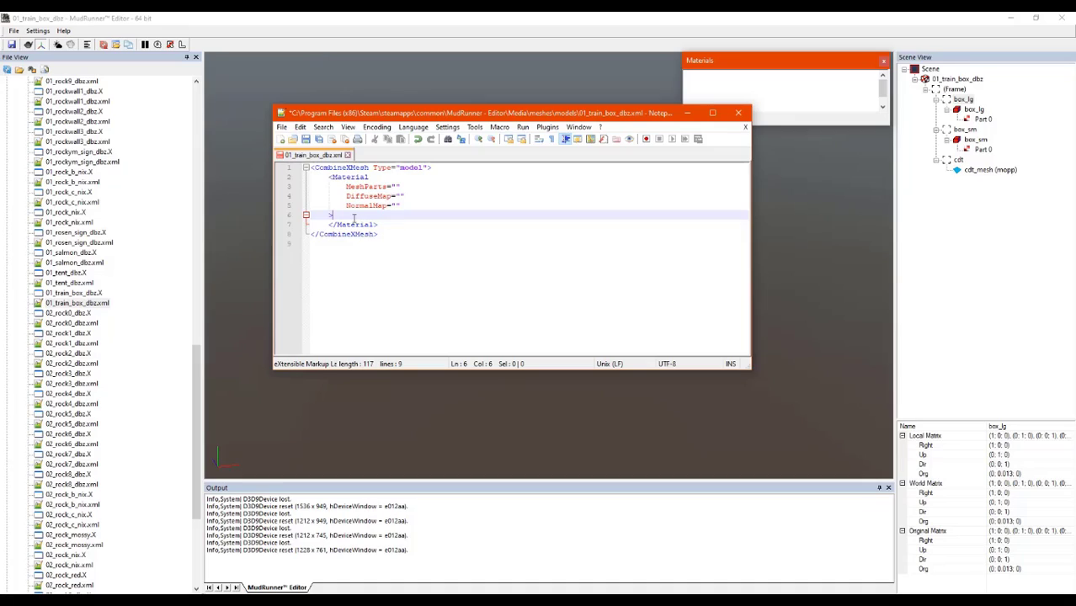
- Make room below the Material block and paste a copy of it there as a second Material node
{"action": "left_click", "coordinate": [345, 178]}
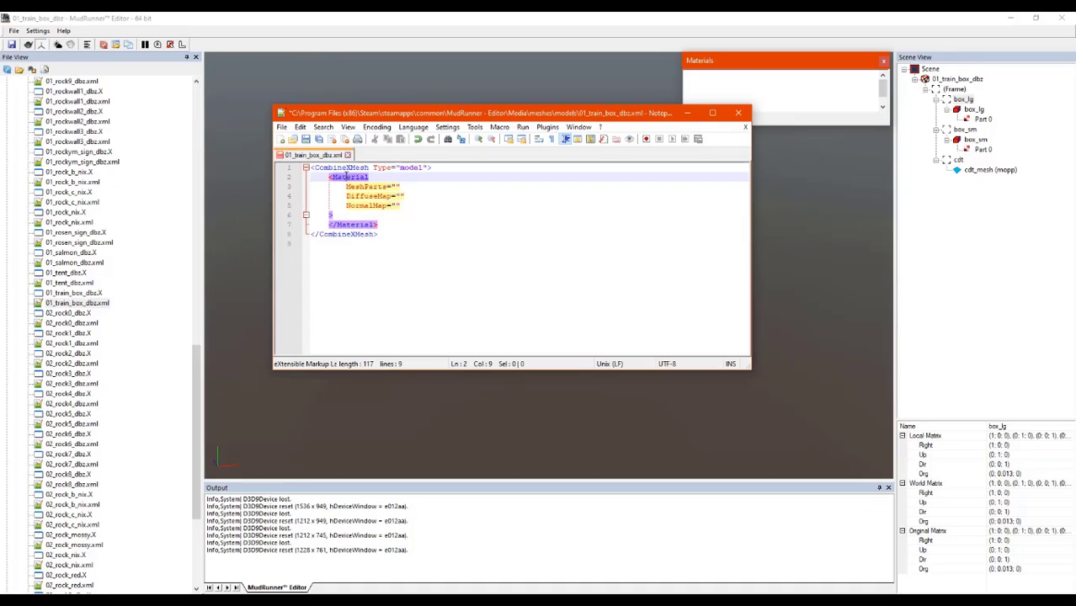
{"action": "left_click", "coordinate": [379, 224]}
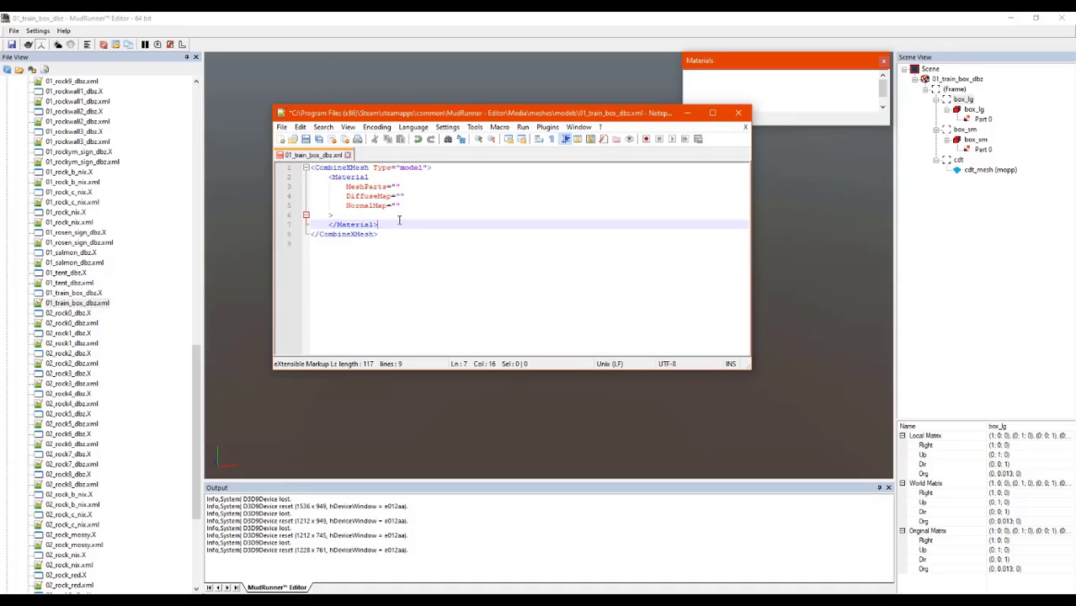
{"action": "key", "text": "Return"}
{"action": "key", "text": "Return"}
{"action": "key", "text": "Return"}
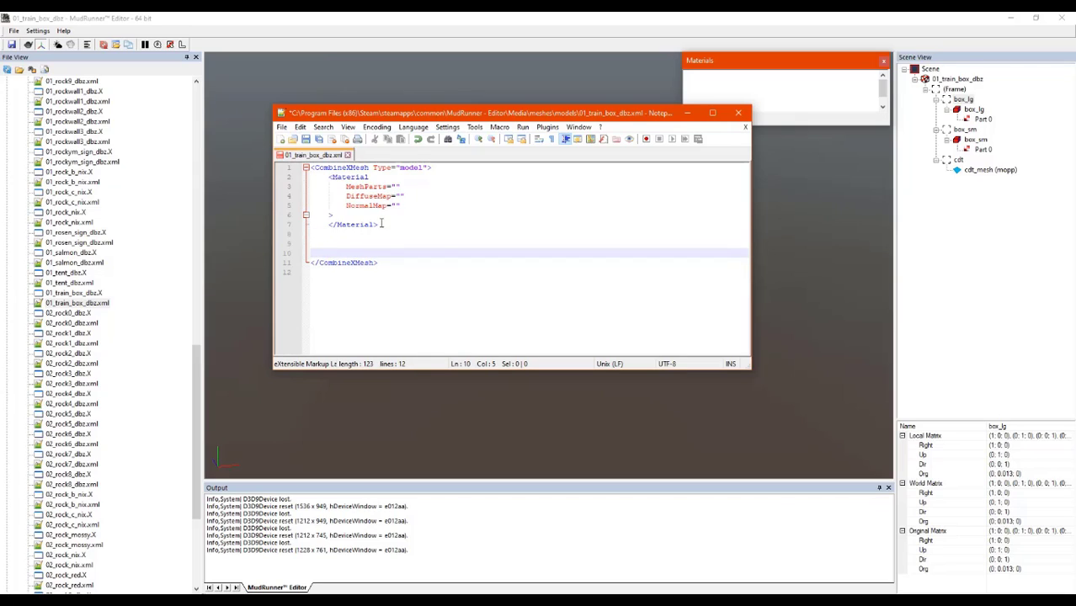
{"action": "left_click_drag", "start_coordinate": [382, 224], "coordinate": [328, 176]}
{"action": "right_click", "coordinate": [344, 179]}
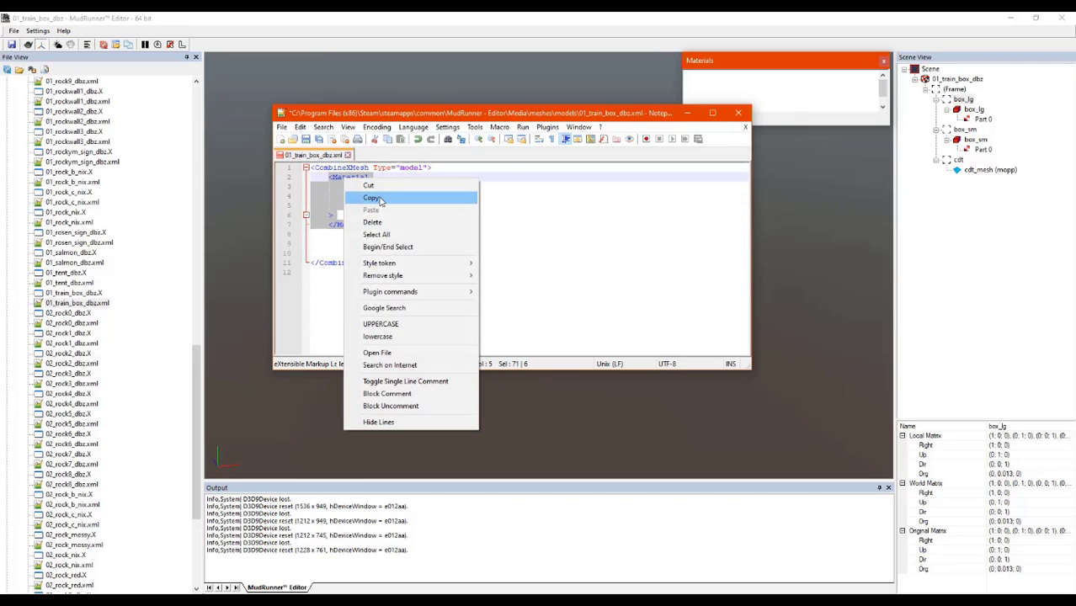
{"action": "left_click", "coordinate": [380, 200]}
{"action": "left_click", "coordinate": [333, 234]}
{"action": "right_click", "coordinate": [327, 234]}
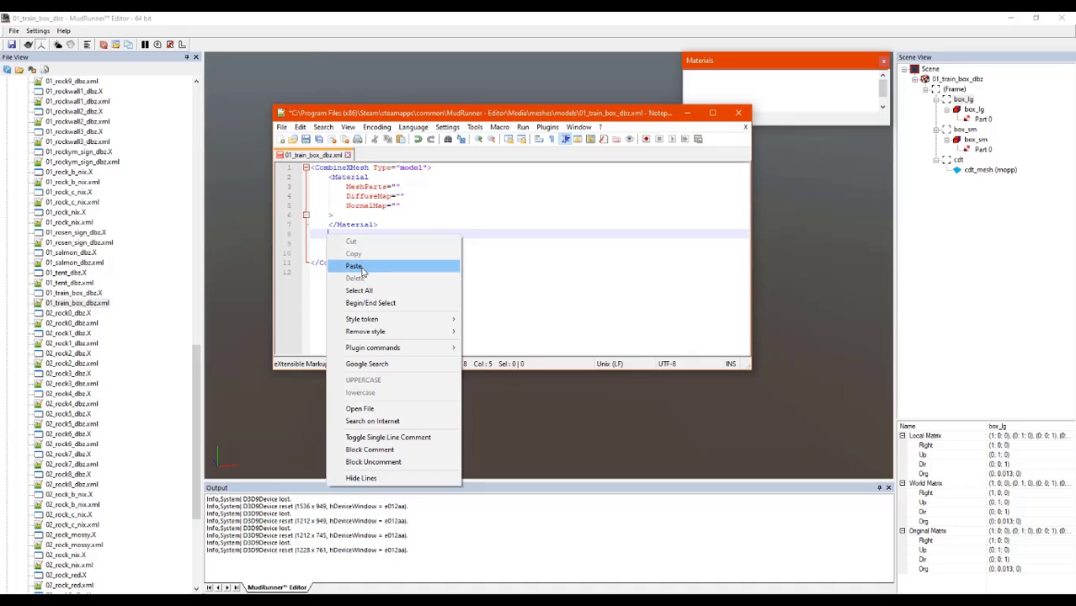
{"action": "left_click", "coordinate": [354, 266]}
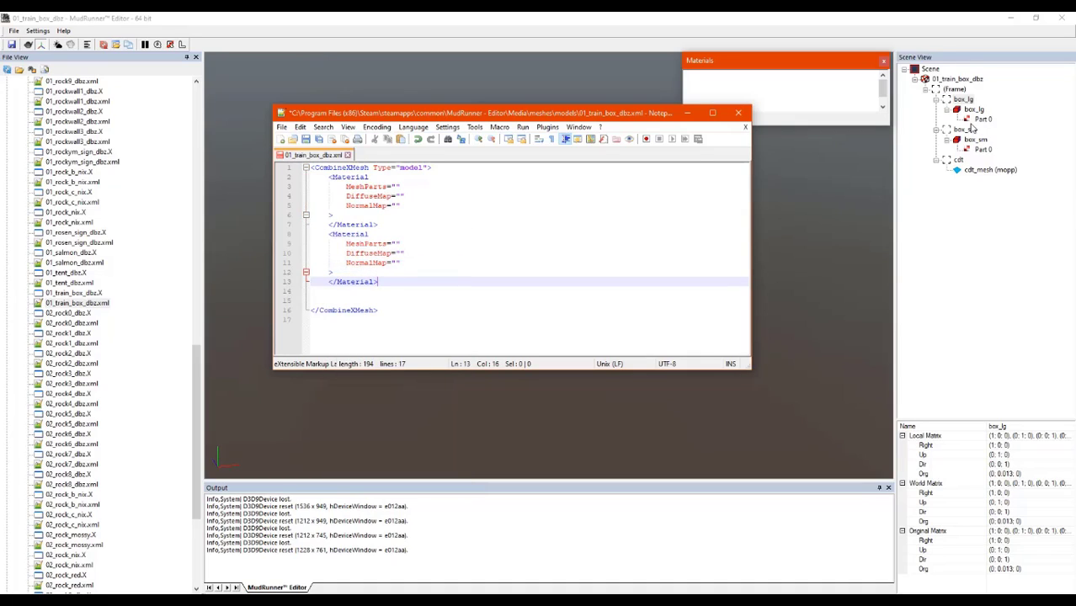
- Set the first Material node's MeshParts attribute to box_lg
{"action": "left_click", "coordinate": [364, 220]}
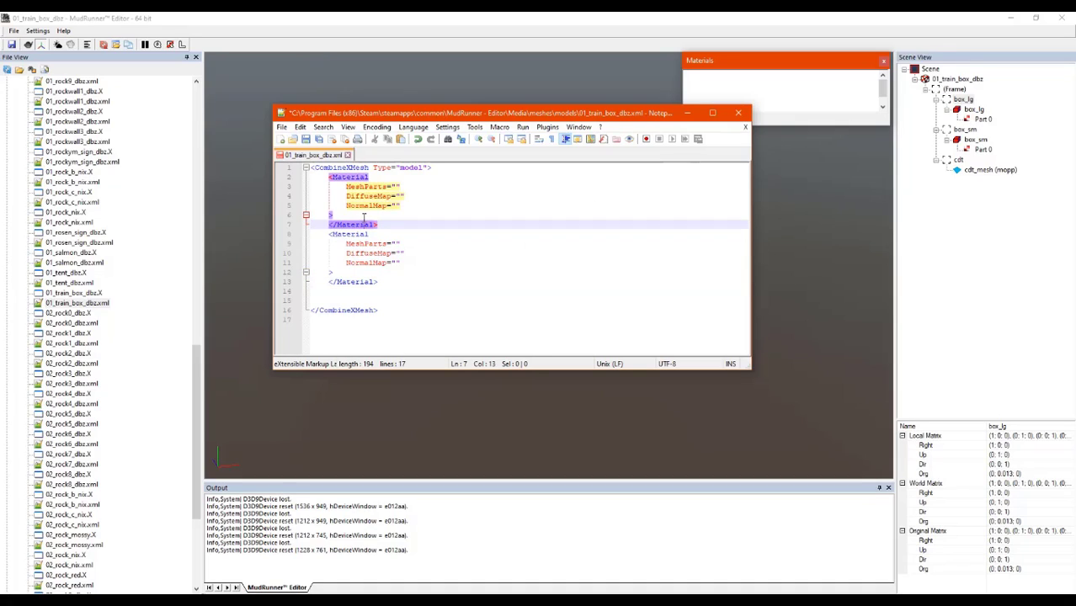
{"action": "left_click", "coordinate": [396, 185]}
{"action": "right_click", "coordinate": [398, 185]}
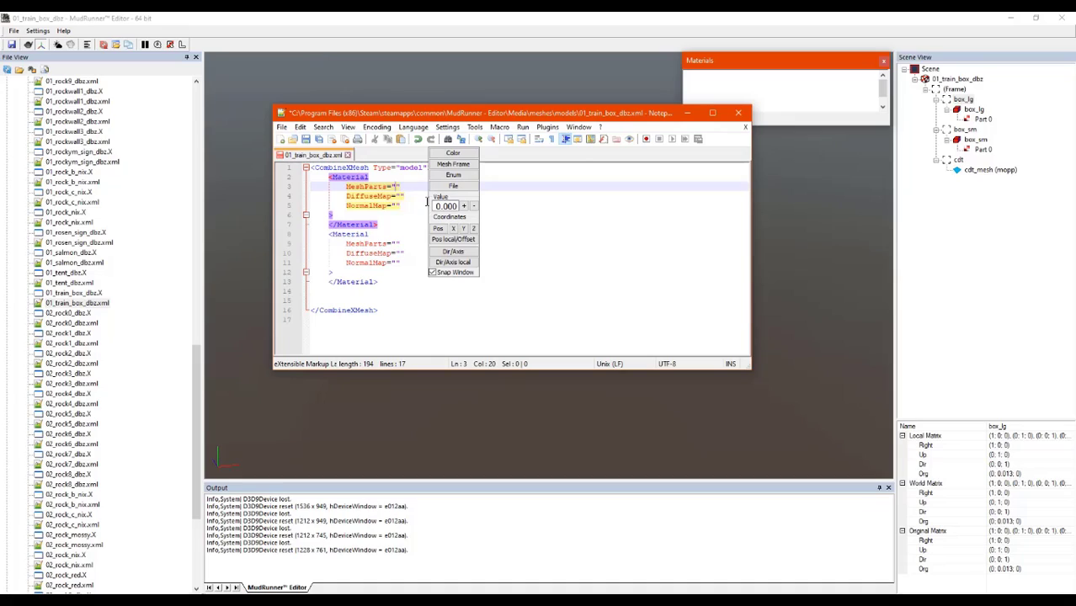
{"action": "type", "text": "box"}
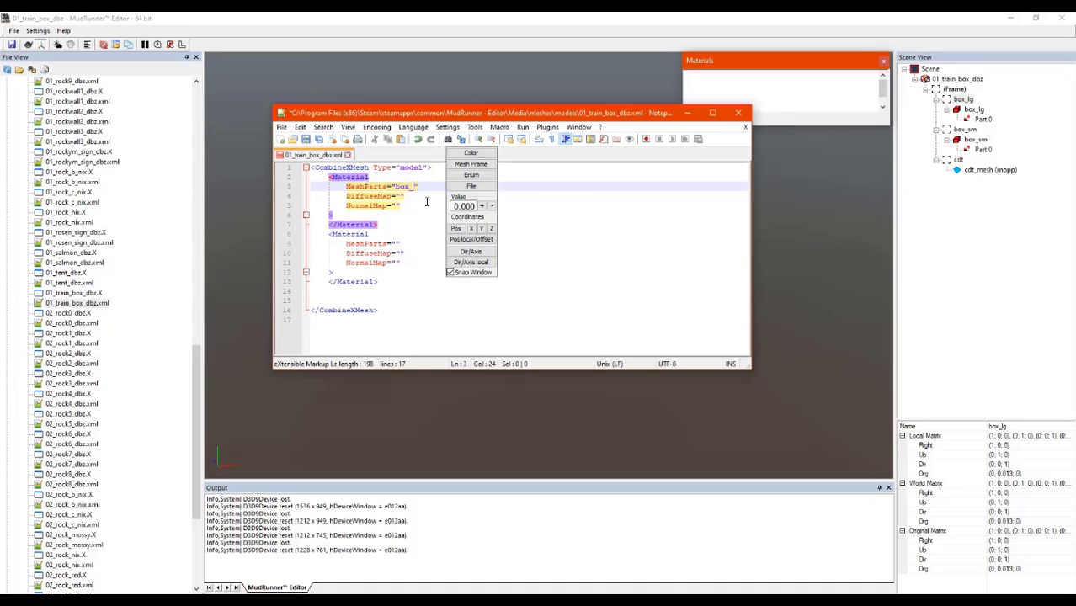
{"action": "type", "text": " lg"}
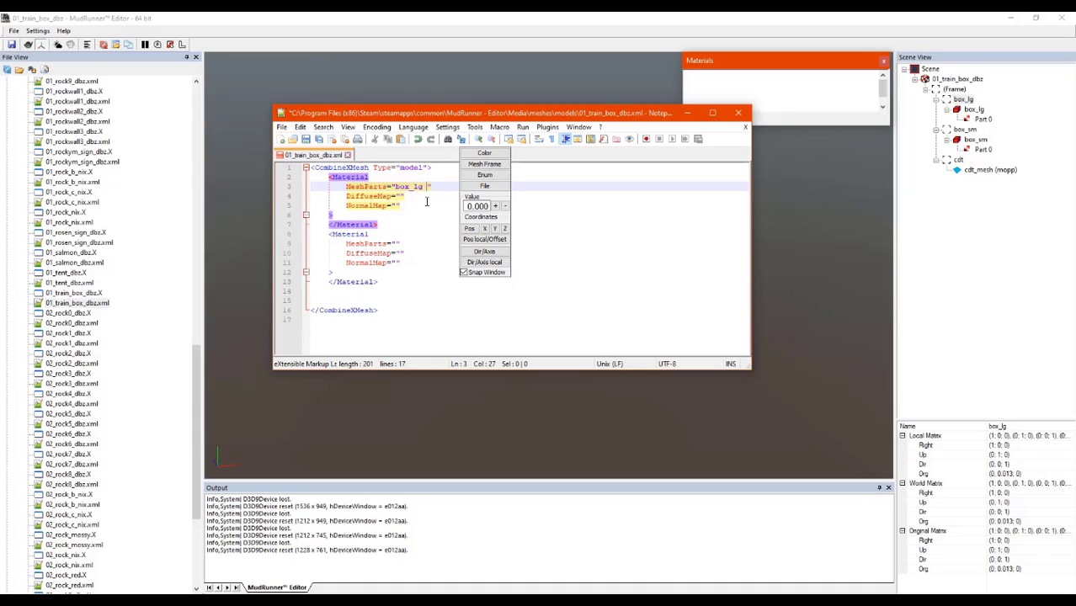
{"action": "type", "text": "0"}
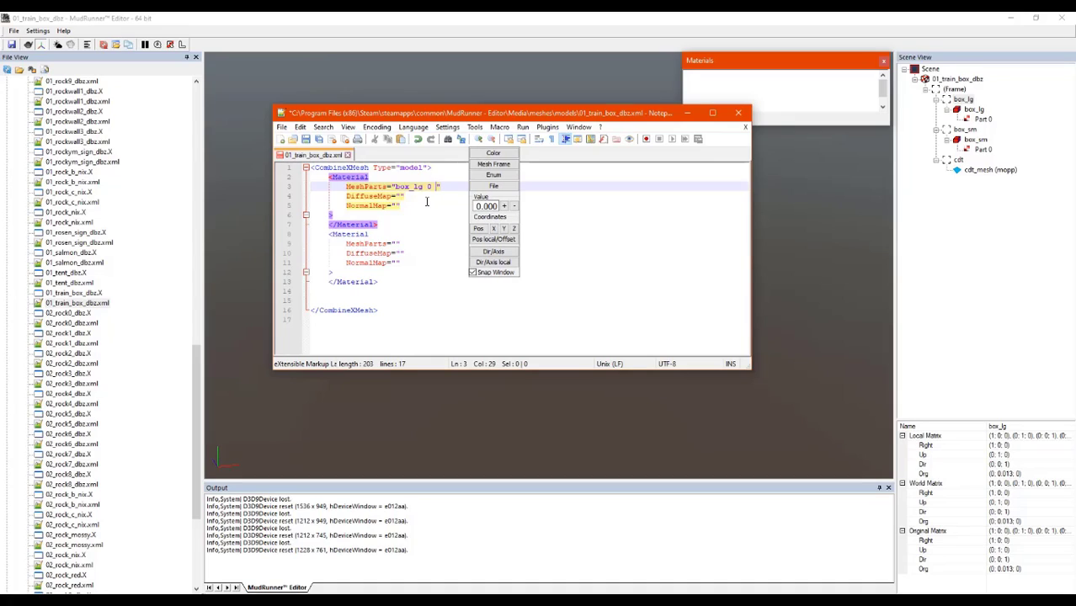
{"action": "type", "text": " 1 "}
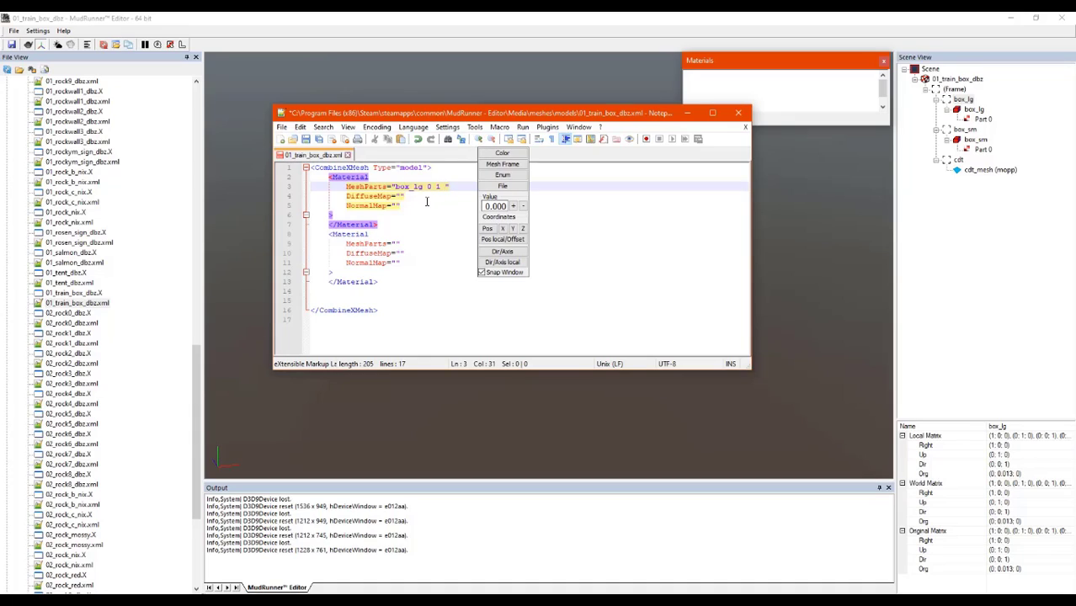
{"action": "type", "text": "2"}
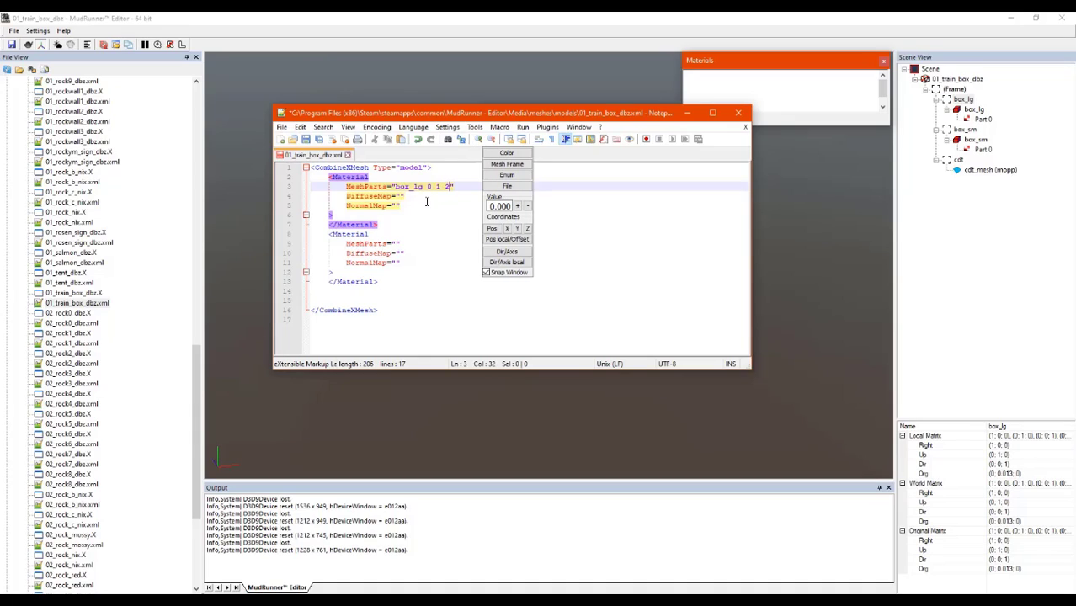
{"action": "key", "text": "BackSpace"}
{"action": "key", "text": "BackSpace"}
{"action": "key", "text": "BackSpace"}
{"action": "key", "text": "BackSpace"}
{"action": "key", "text": "BackSpace"}
{"action": "key", "text": "BackSpace"}
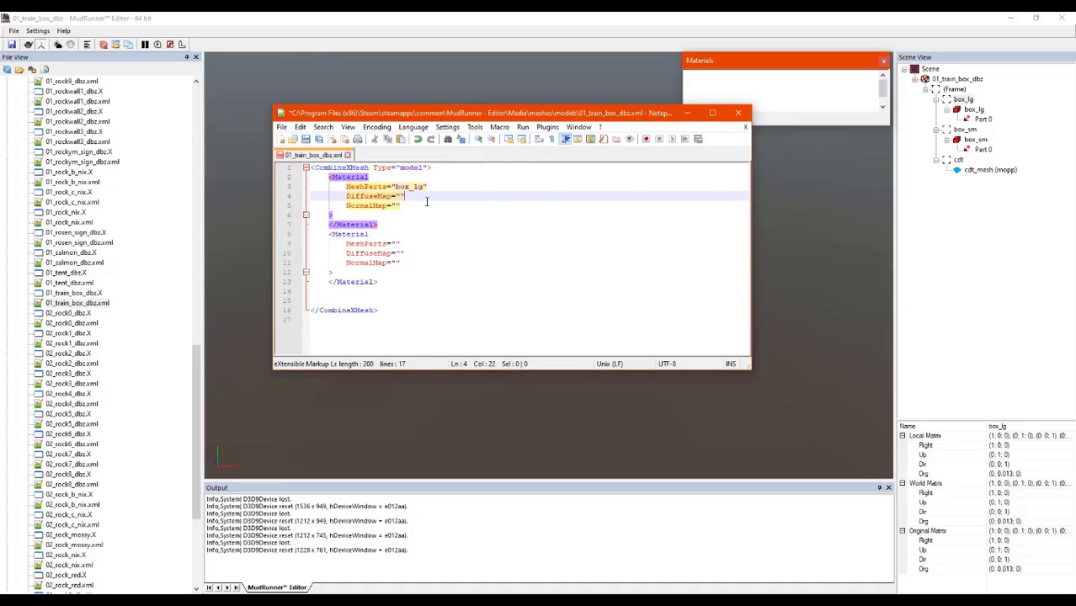
- Set the first Material's DiffuseMap to the texture file train_box__d_a.tga from the textures/models folder
{"action": "key", "text": "Down"}
{"action": "key", "text": "Left"}
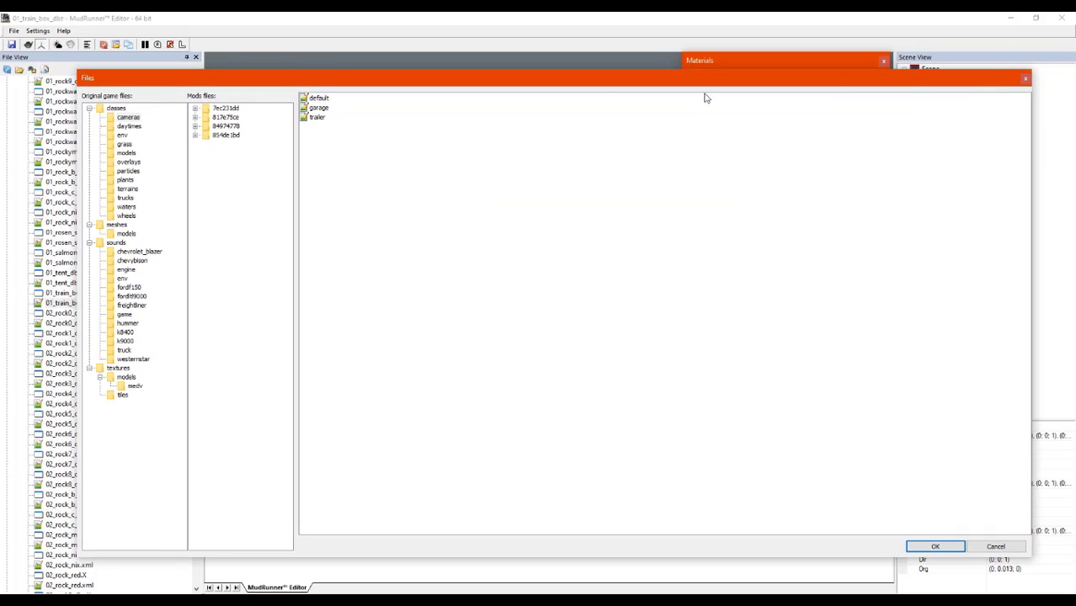
{"action": "left_click", "coordinate": [116, 368]}
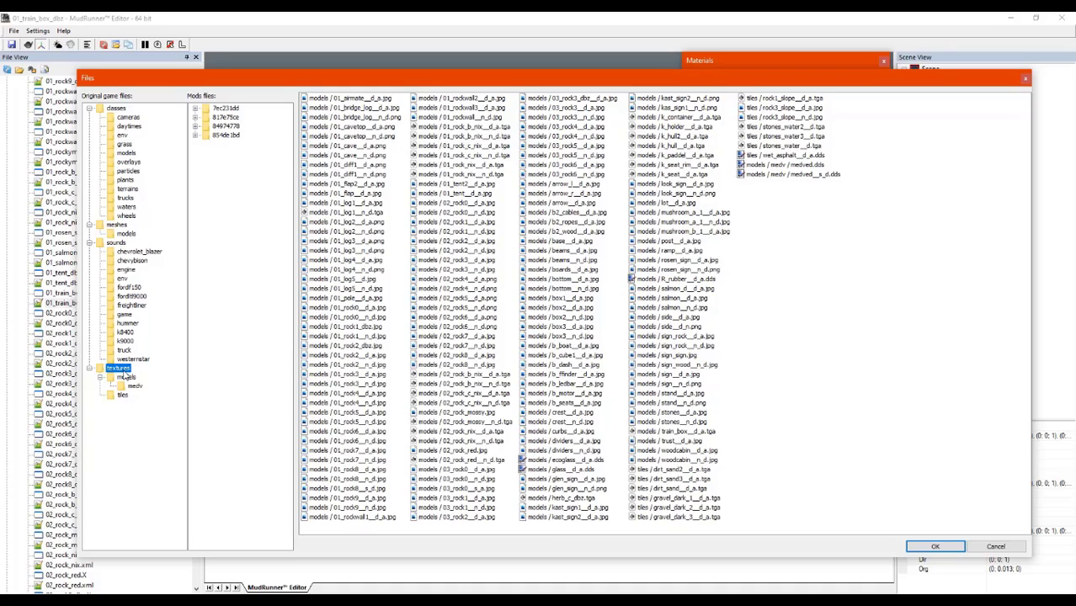
{"action": "left_click", "coordinate": [126, 377]}
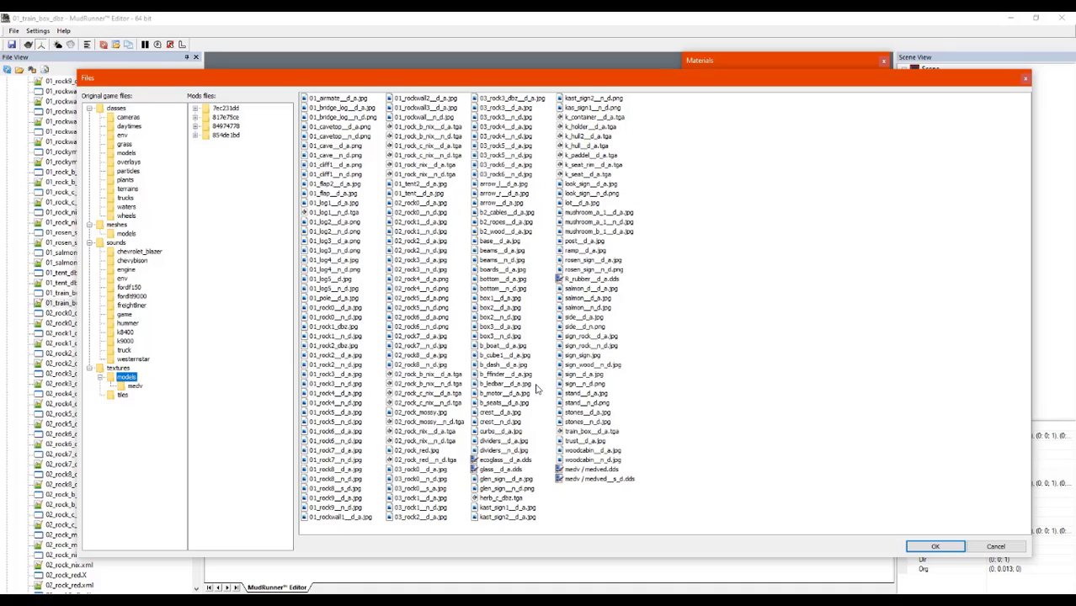
{"action": "left_click", "coordinate": [134, 386]}
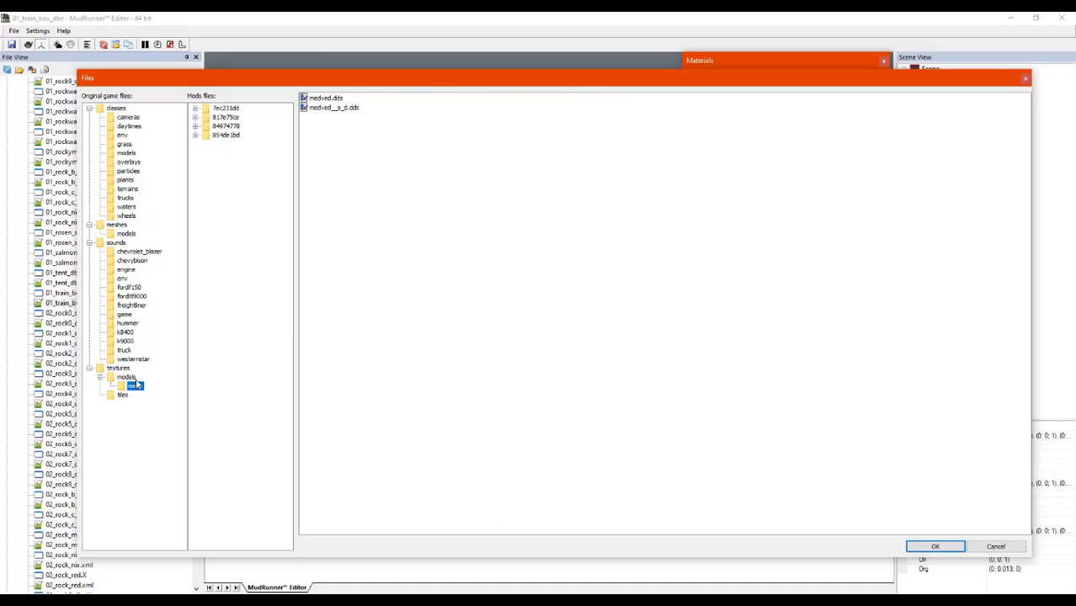
{"action": "left_click", "coordinate": [129, 378]}
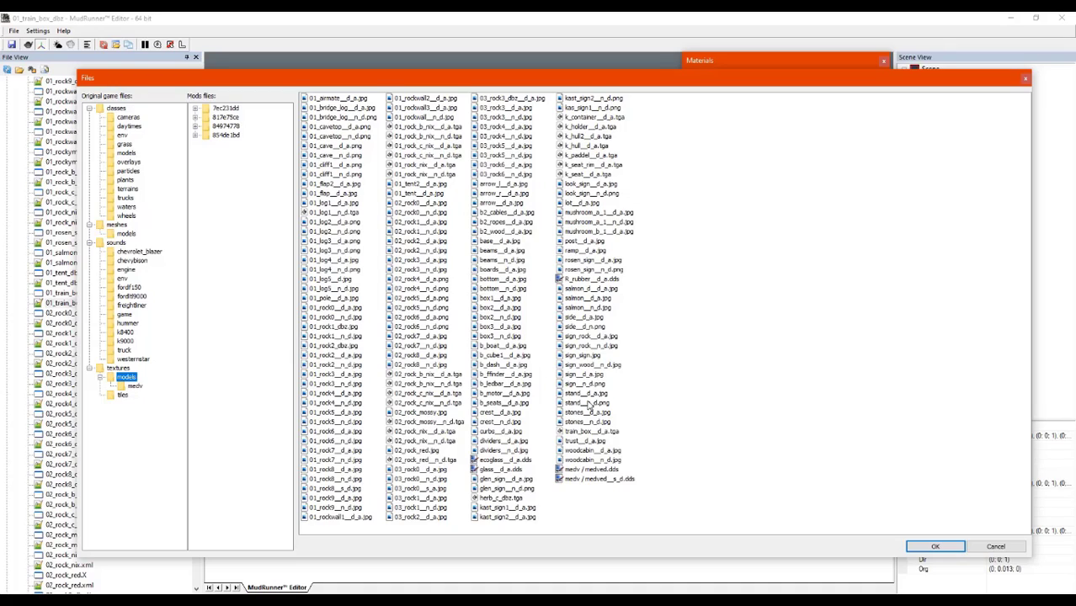
{"action": "left_click", "coordinate": [589, 431]}
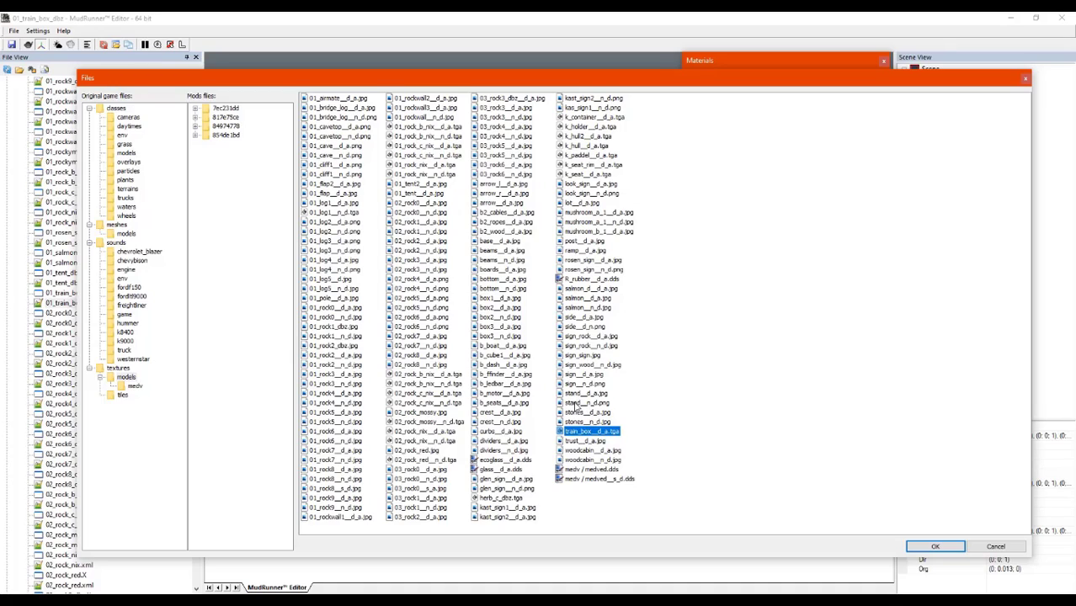
{"action": "left_click", "coordinate": [579, 403]}
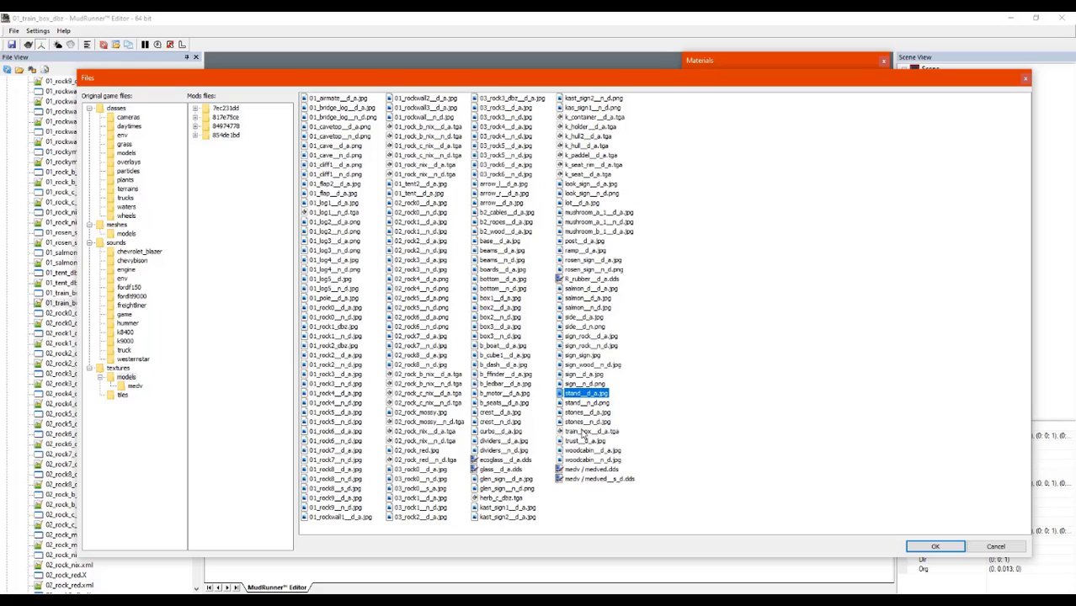
{"action": "left_click", "coordinate": [580, 433]}
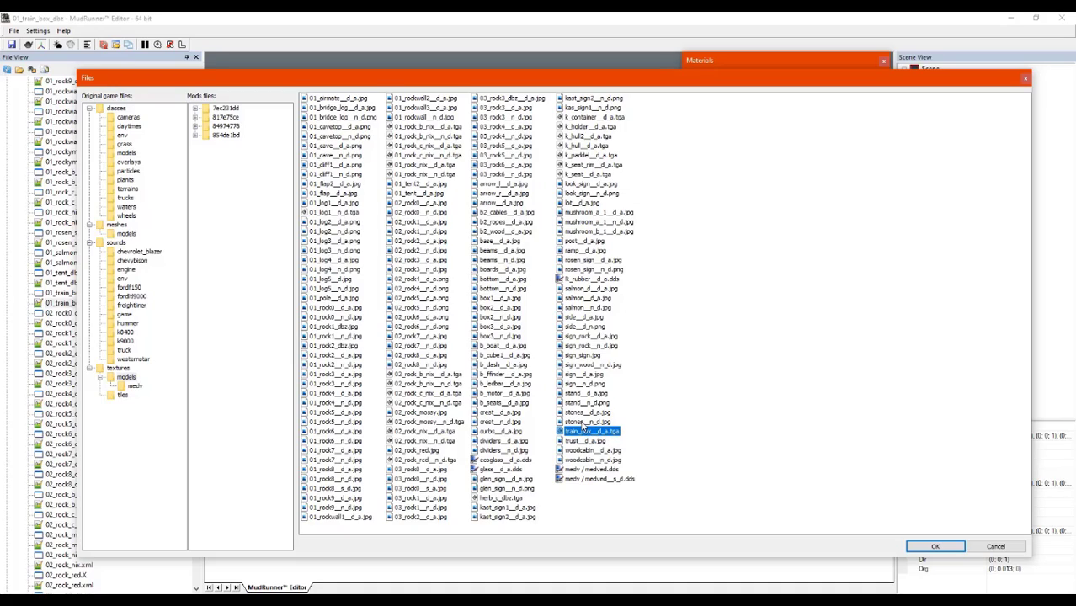
{"action": "left_click", "coordinate": [581, 423]}
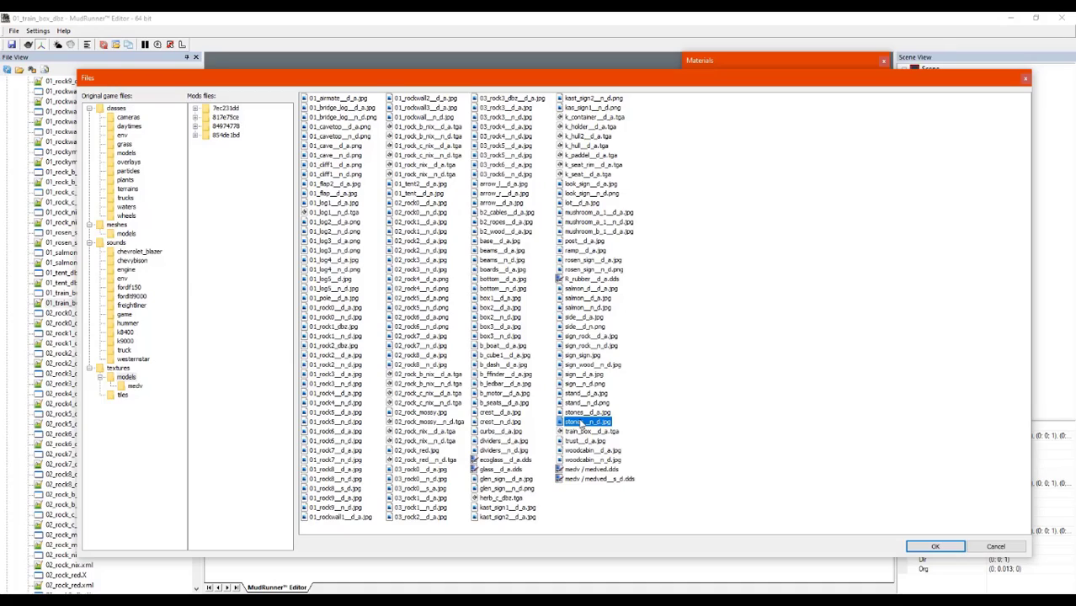
{"action": "left_click", "coordinate": [573, 432]}
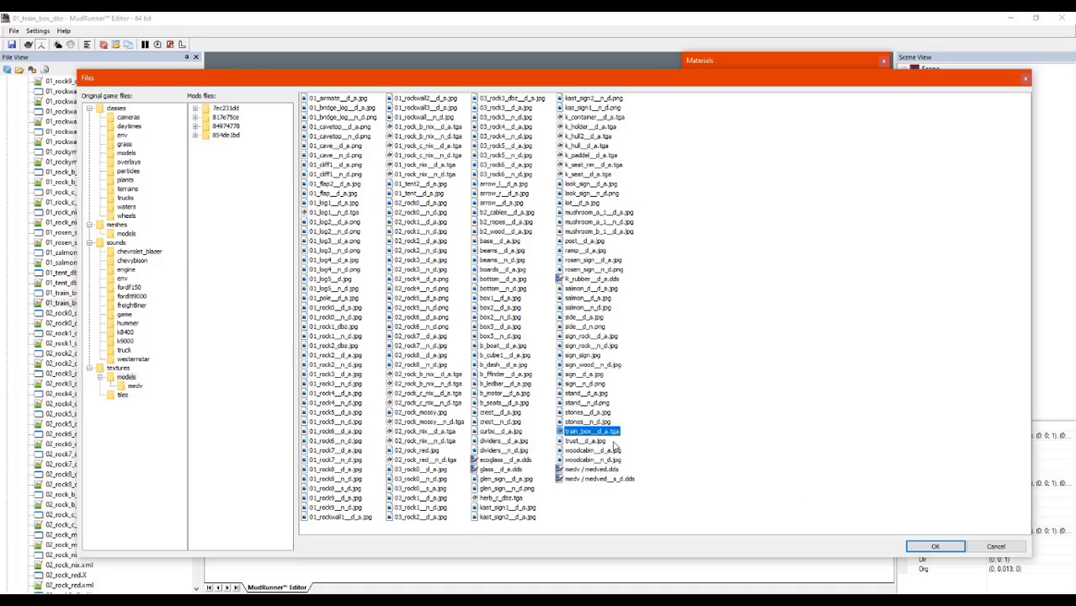
{"action": "left_click", "coordinate": [930, 546]}
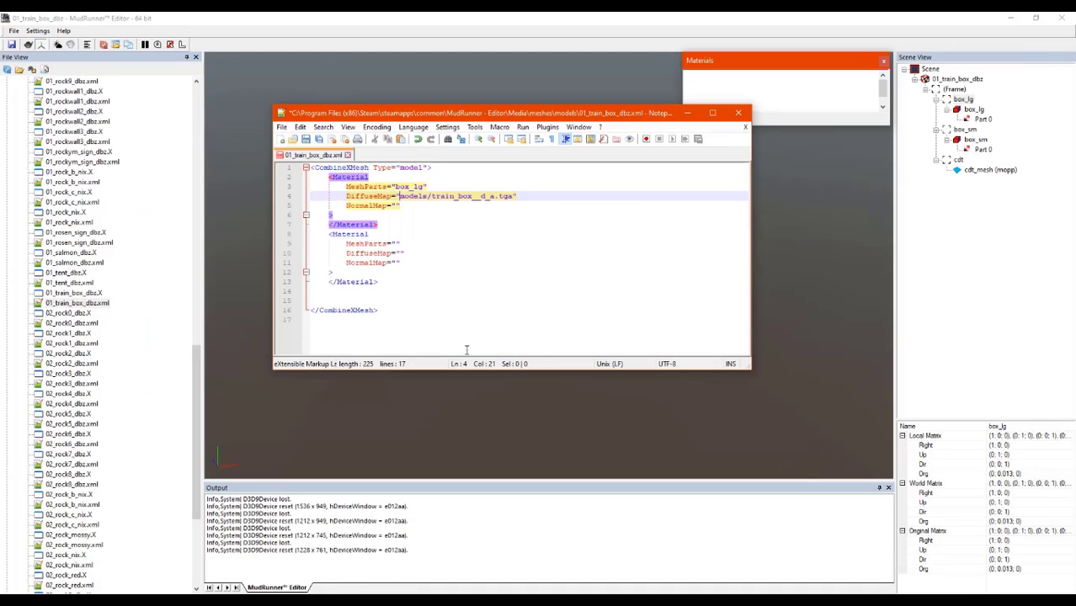
{"action": "middle_click", "coordinate": [397, 206]}
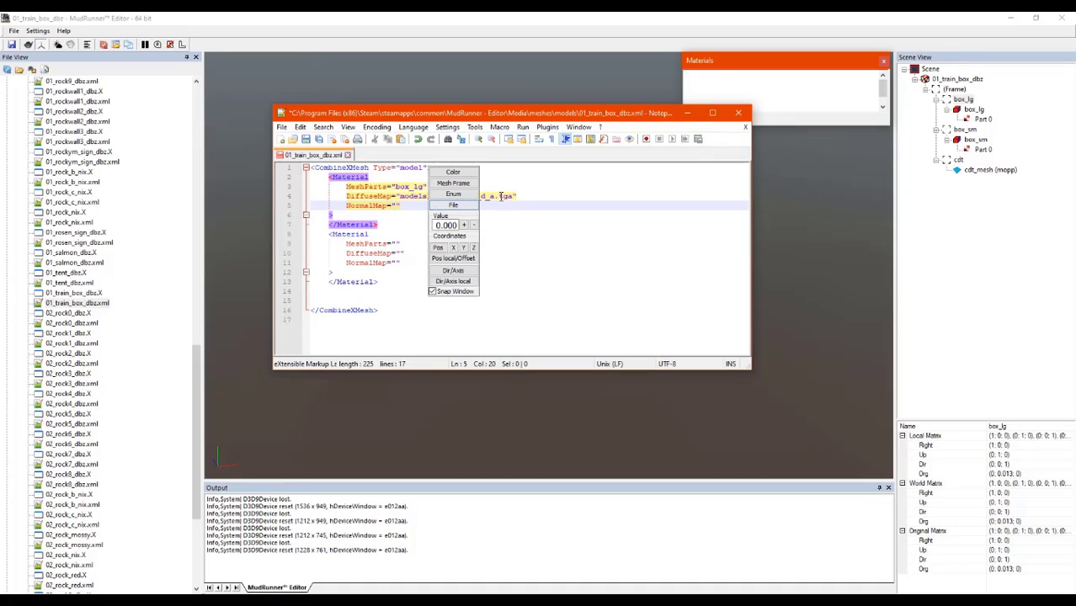
{"action": "left_click", "coordinate": [397, 244]}
{"action": "middle_click", "coordinate": [398, 243]}
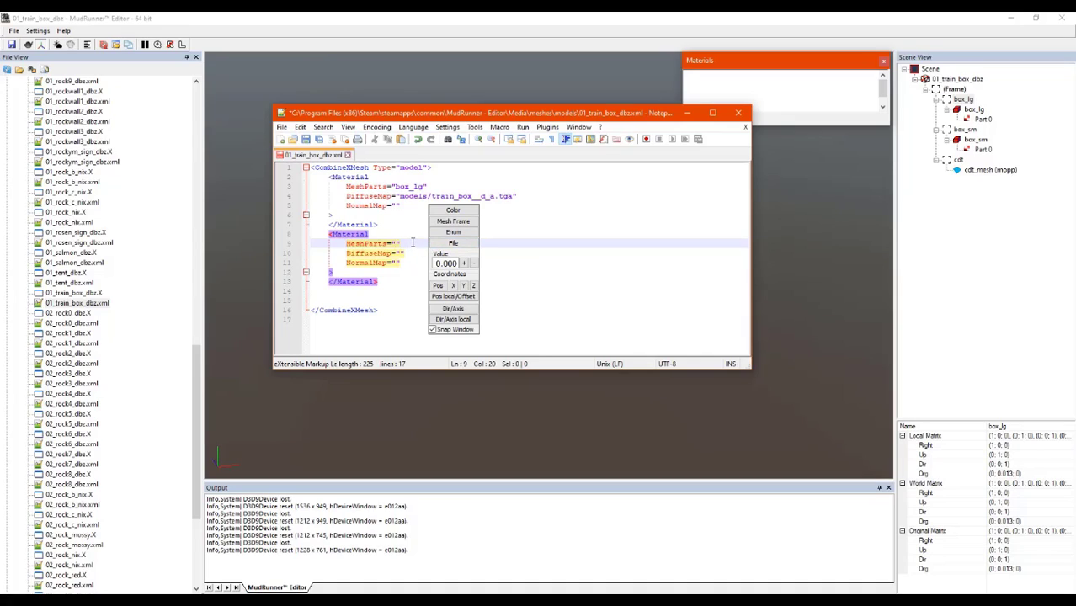
{"action": "left_click", "coordinate": [391, 224]}
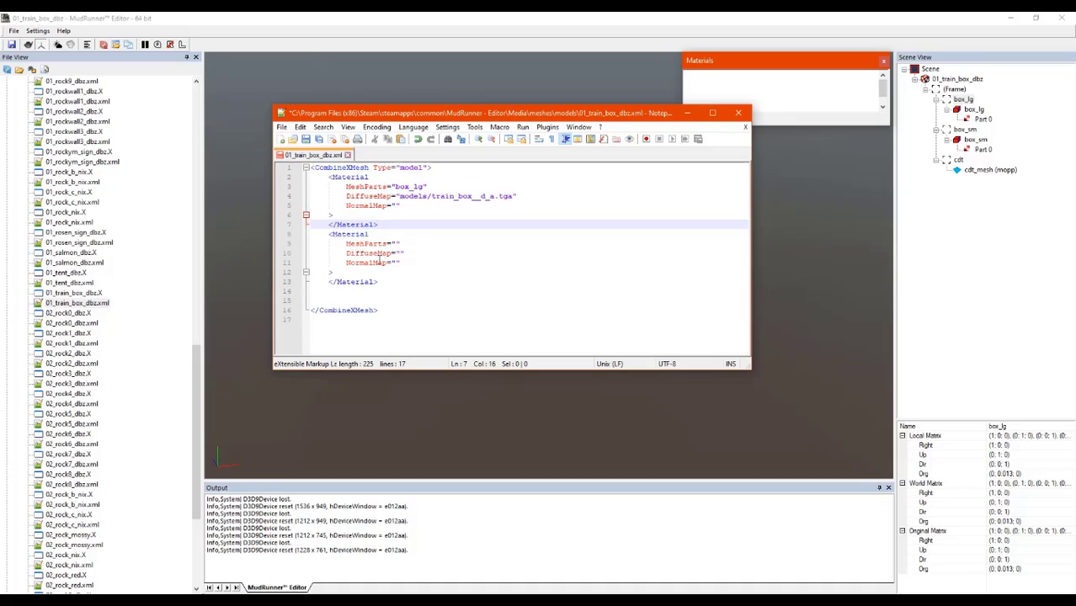
- Save and close 01_train_box_dbz.xml, and let the MudRunner Editor reload the changed file
{"action": "left_click", "coordinate": [306, 141]}
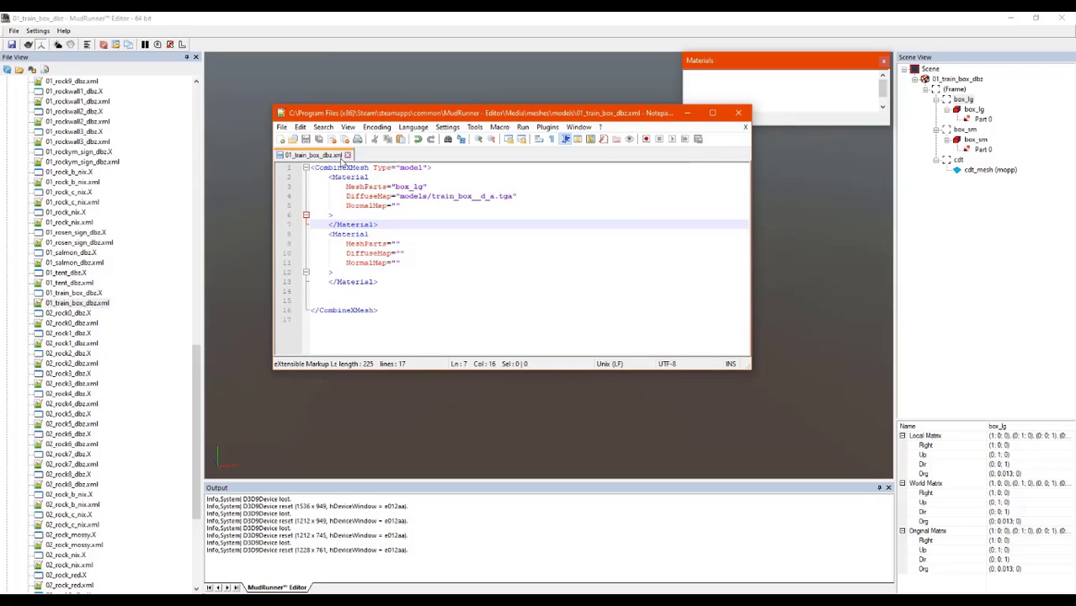
{"action": "left_click", "coordinate": [738, 113]}
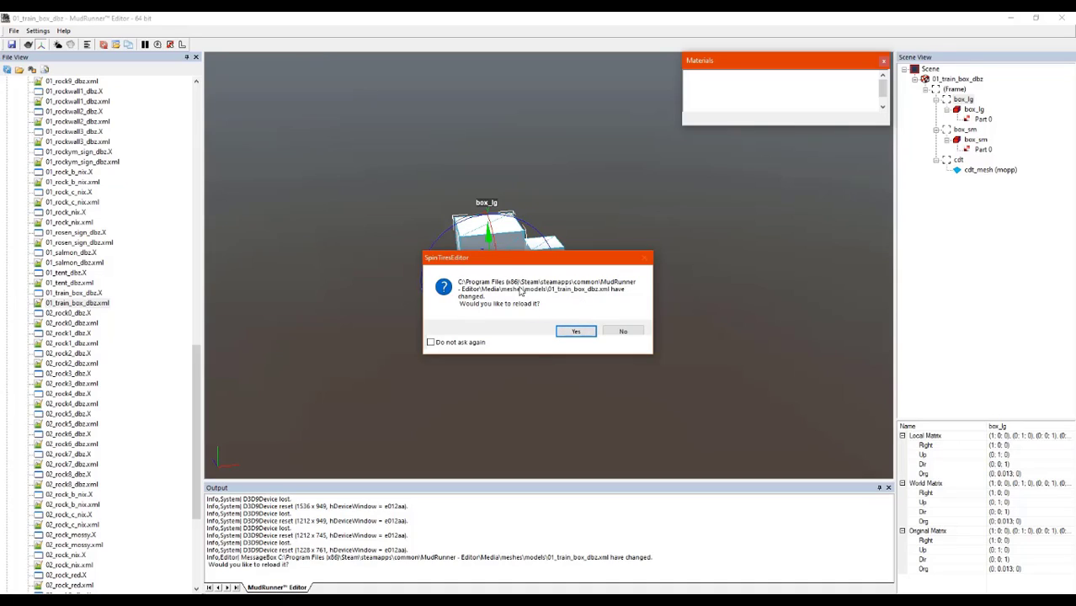
{"action": "left_click", "coordinate": [576, 332]}
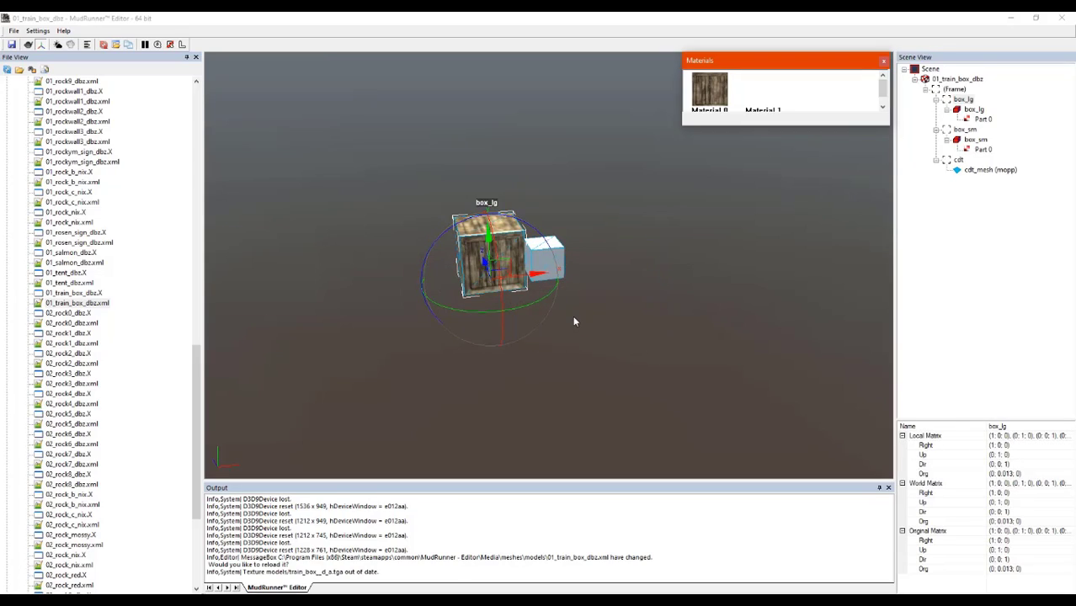
- Examine the large and small boxes up close from several angles, and check the entries in the material list
{"action": "left_click", "coordinate": [499, 255]}
{"action": "scroll", "coordinate": [488, 249], "scroll_direction": "up", "scroll_amount": 4}
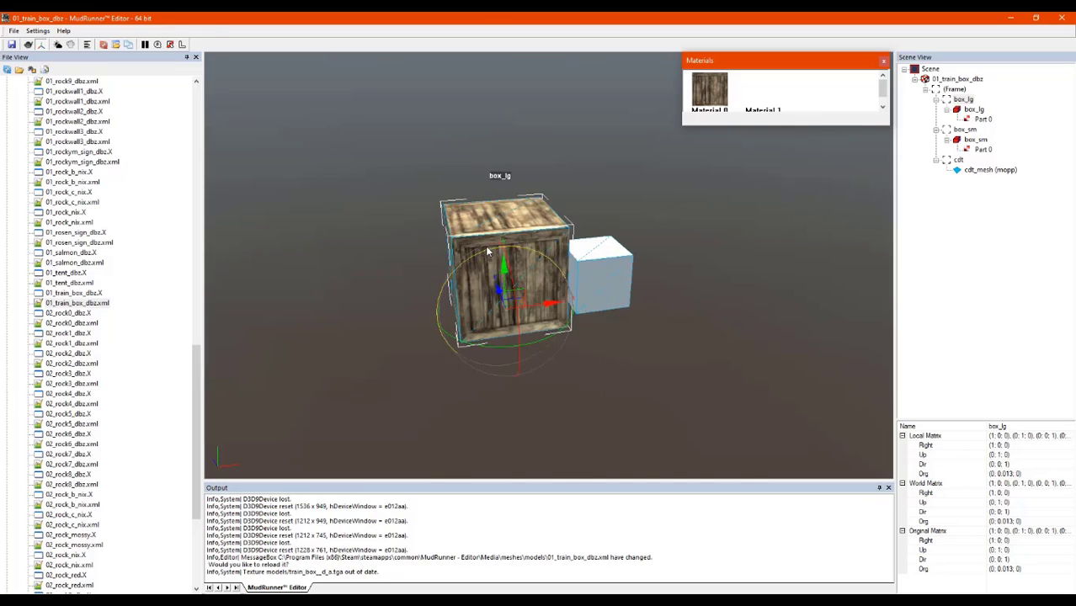
{"action": "scroll", "coordinate": [497, 257], "scroll_direction": "up", "scroll_amount": 5}
{"action": "scroll", "coordinate": [497, 257], "scroll_direction": "down", "scroll_amount": 4}
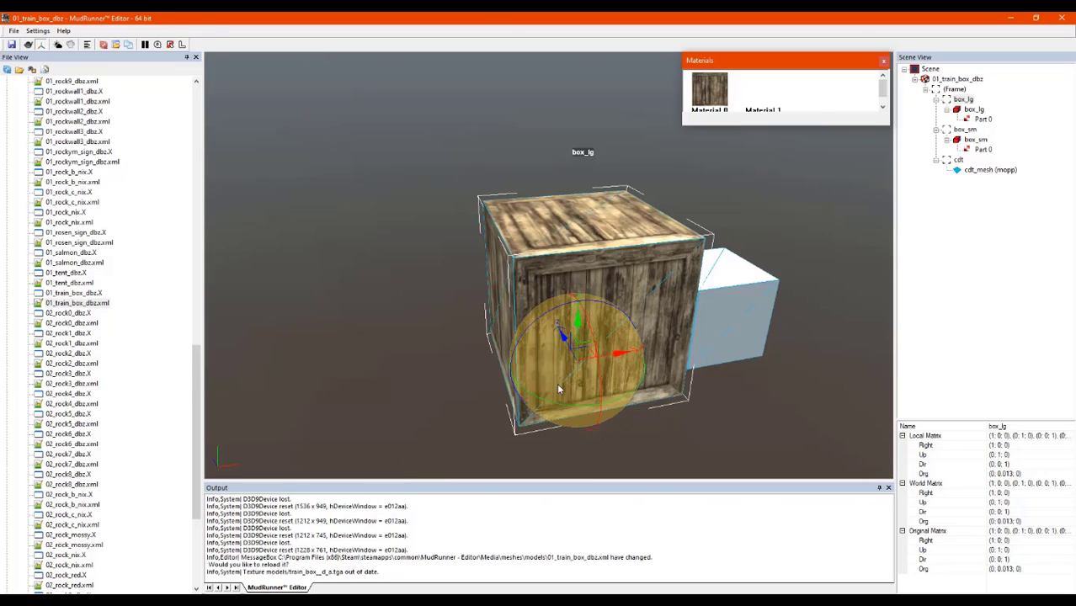
{"action": "left_click_drag", "start_coordinate": [407, 339], "coordinate": [388, 322]}
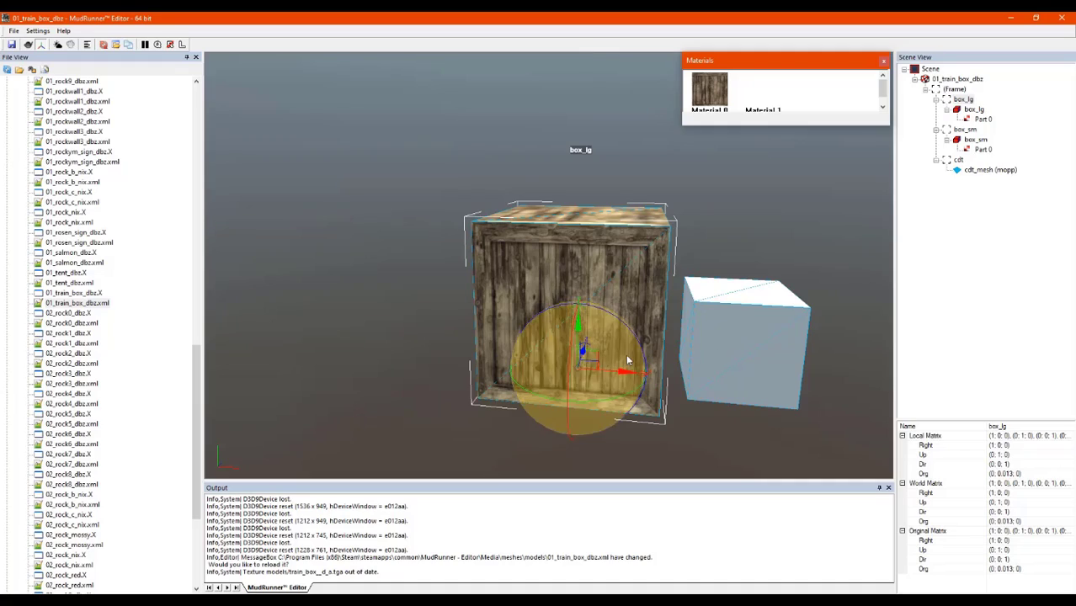
{"action": "scroll", "coordinate": [669, 350], "scroll_direction": "down", "scroll_amount": 5}
{"action": "scroll", "coordinate": [669, 351], "scroll_direction": "up", "scroll_amount": 5}
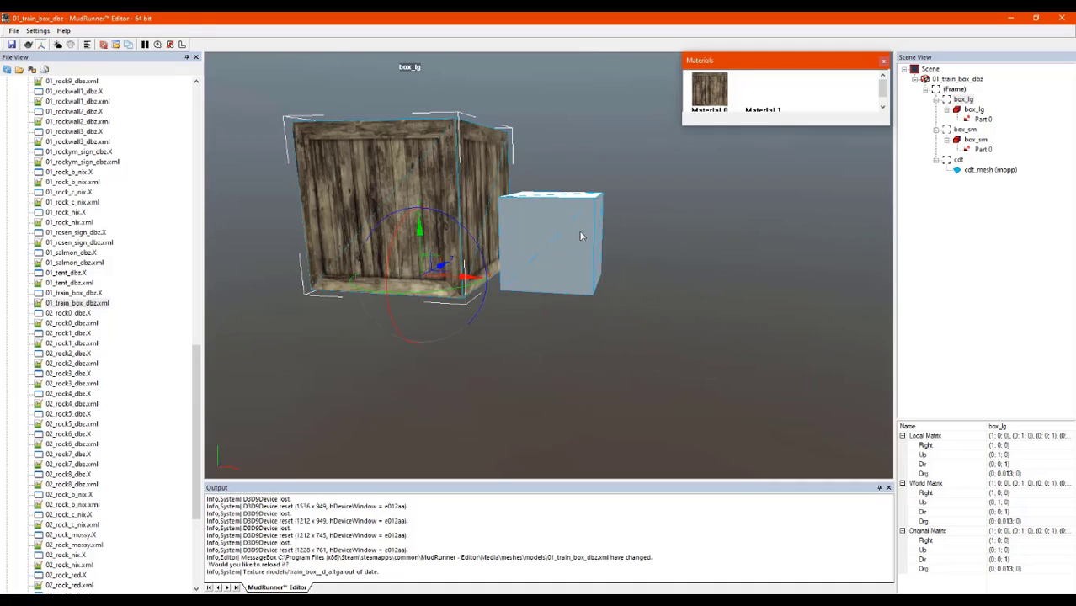
{"action": "scroll", "coordinate": [580, 236], "scroll_direction": "down", "scroll_amount": 2}
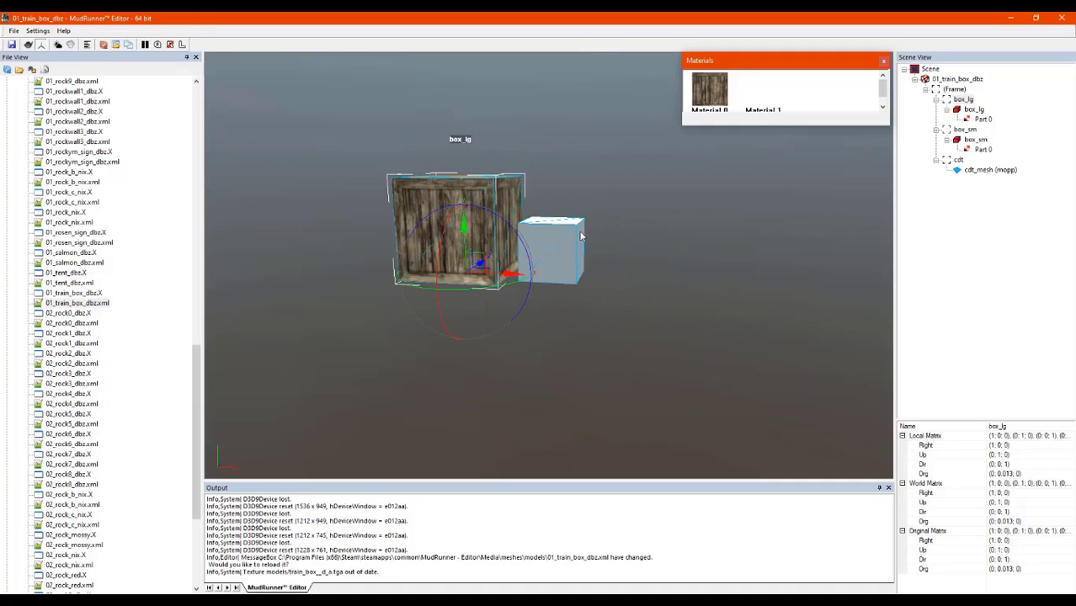
{"action": "left_click", "coordinate": [878, 94]}
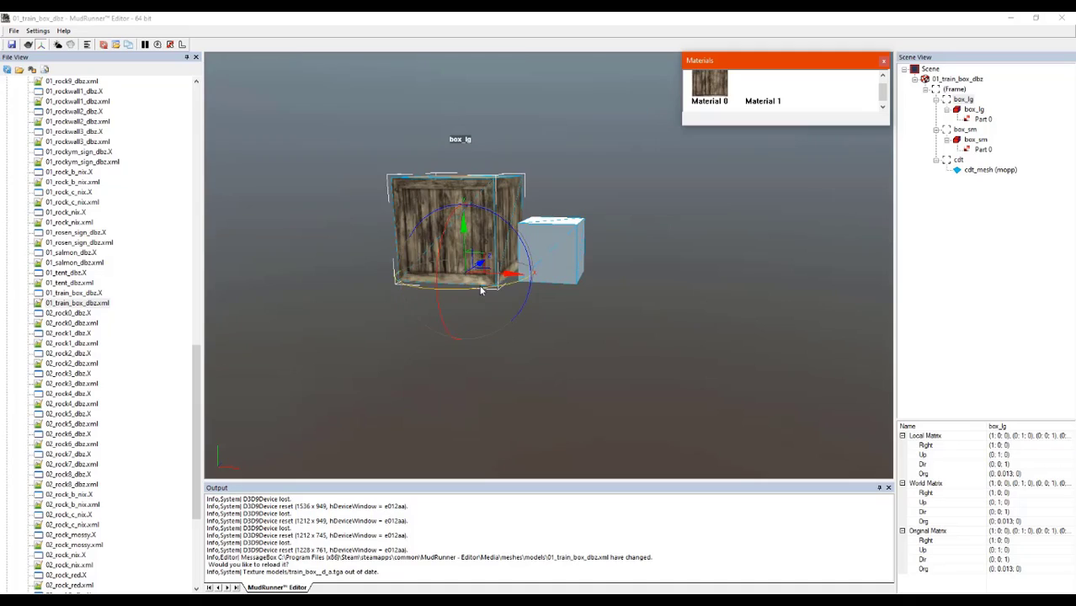
- Select box_sm, open the model's XML file, and set the second Material's DiffuseMap to train_box__d_a.tga from the textures/models folder
{"action": "left_click", "coordinate": [964, 129]}
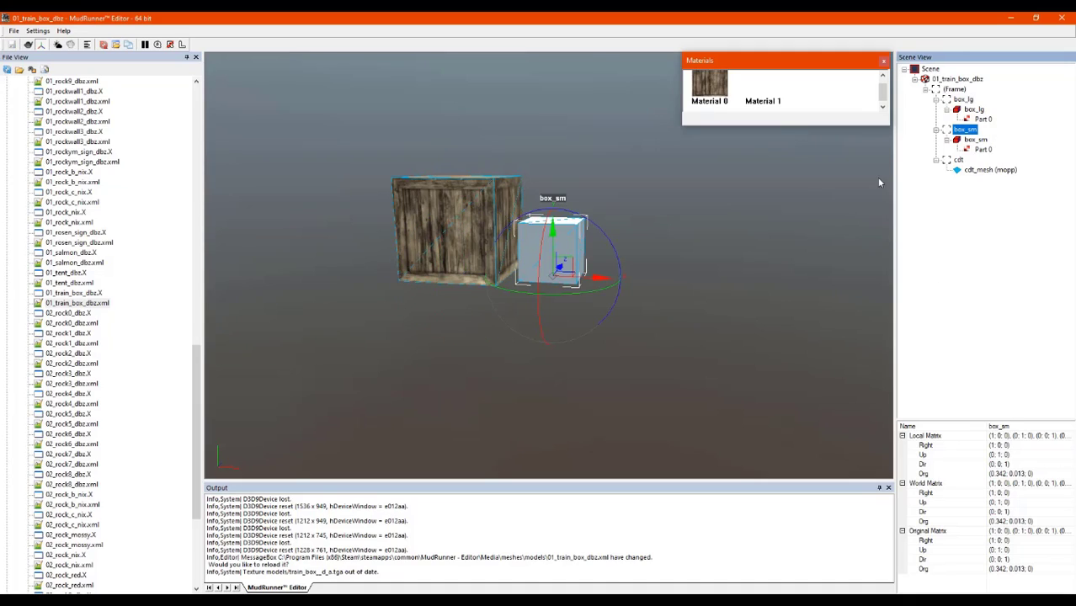
{"action": "right_click", "coordinate": [579, 283]}
{"action": "left_click", "coordinate": [640, 313]}
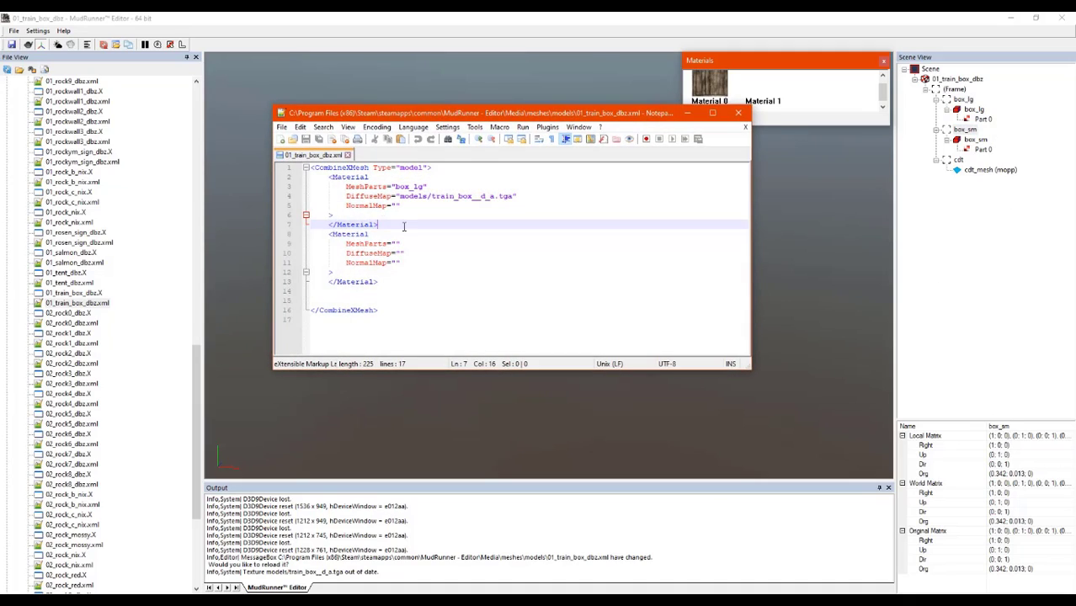
{"action": "left_click_drag", "start_coordinate": [472, 114], "coordinate": [853, 160]}
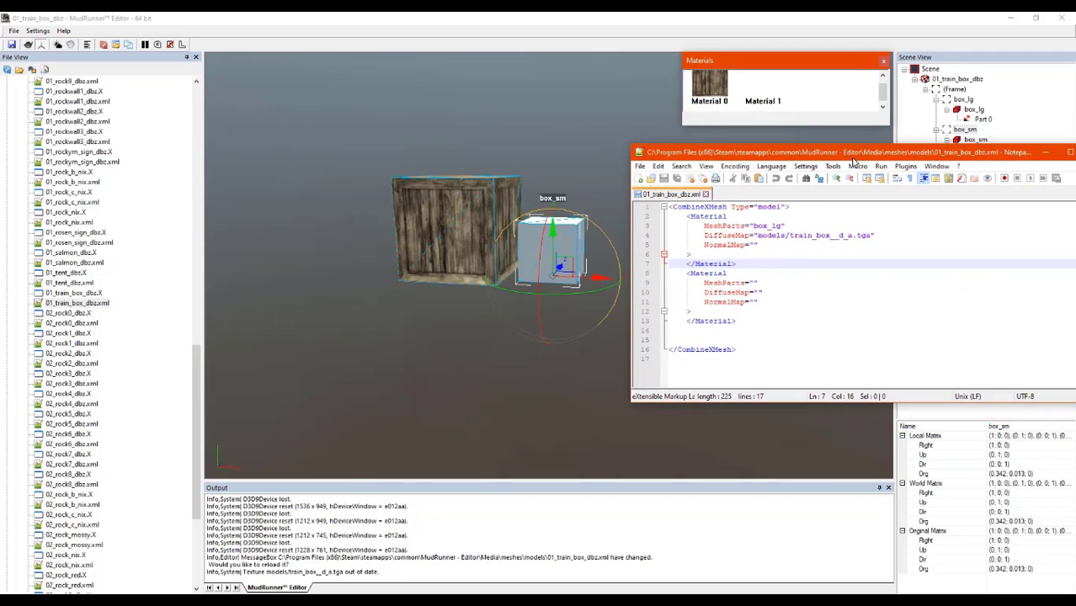
{"action": "left_click", "coordinate": [754, 283]}
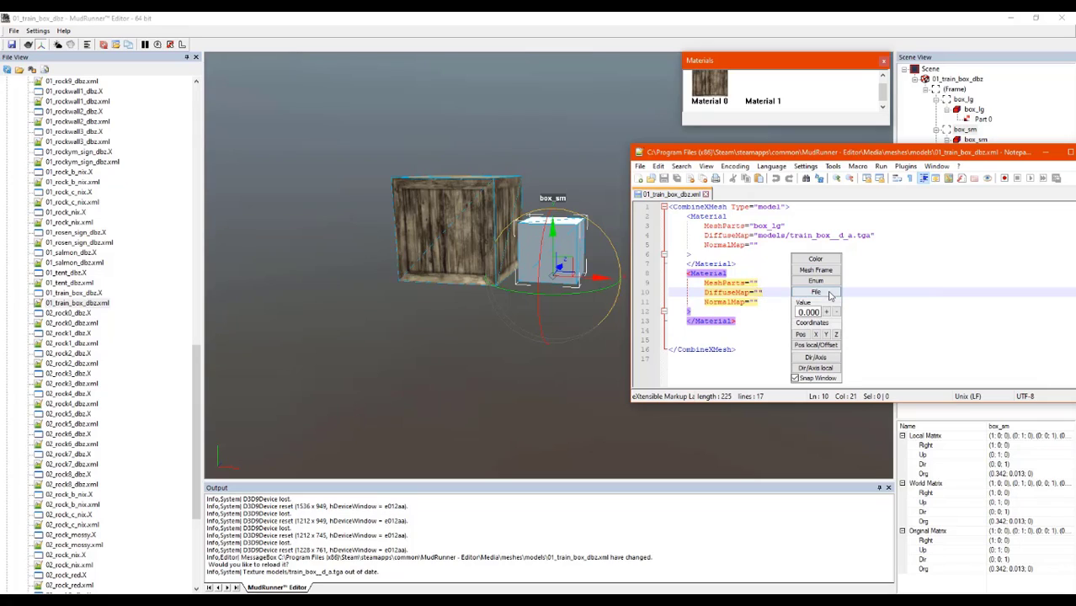
{"action": "left_click", "coordinate": [809, 285]}
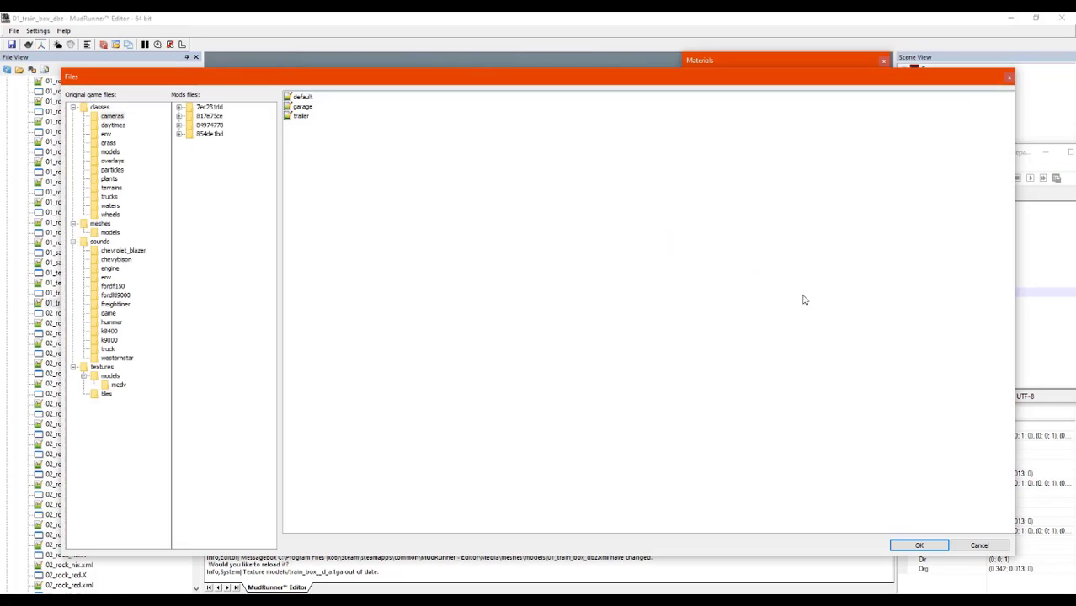
{"action": "left_click", "coordinate": [121, 386]}
{"action": "left_click", "coordinate": [111, 376]}
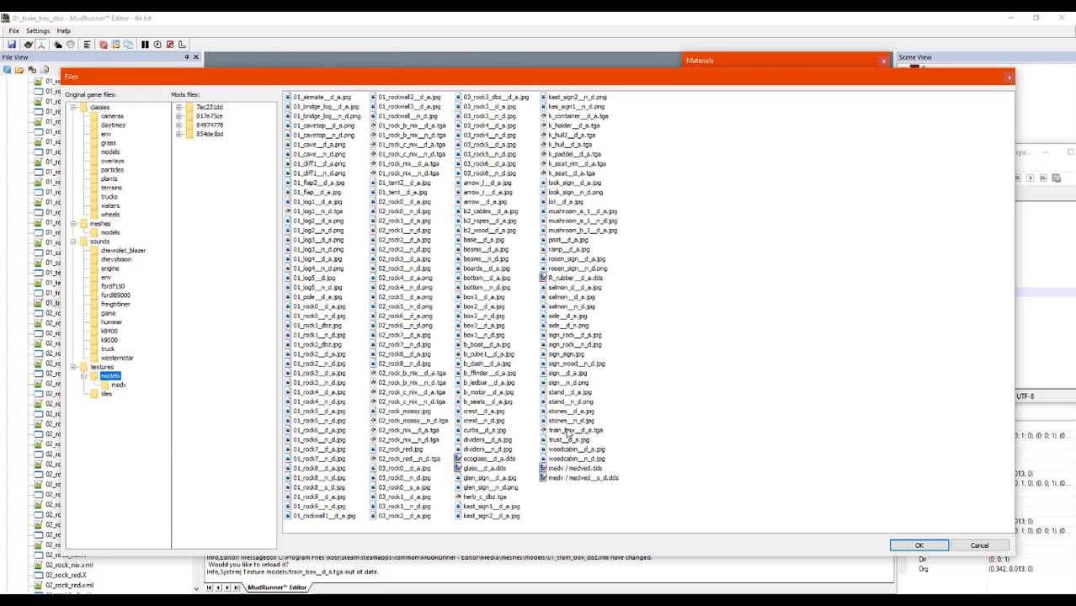
{"action": "double_click", "coordinate": [569, 431]}
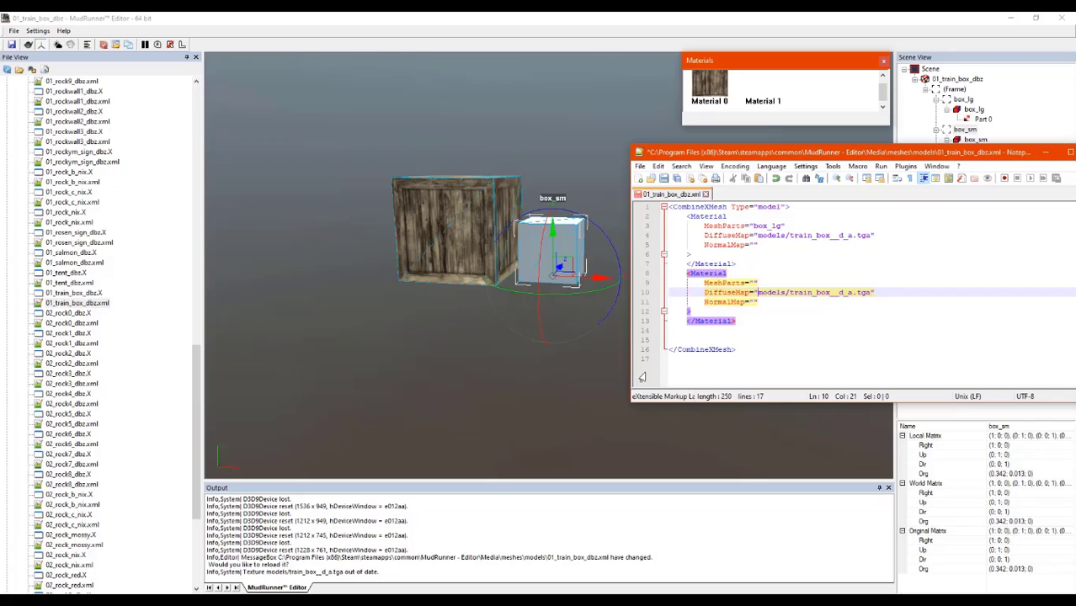
- Save and close 01_train_box_dbz.xml, and reload the changed file in the MudRunner Editor
{"action": "left_click", "coordinate": [663, 180]}
{"action": "left_click_drag", "start_coordinate": [877, 148], "coordinate": [500, 266]}
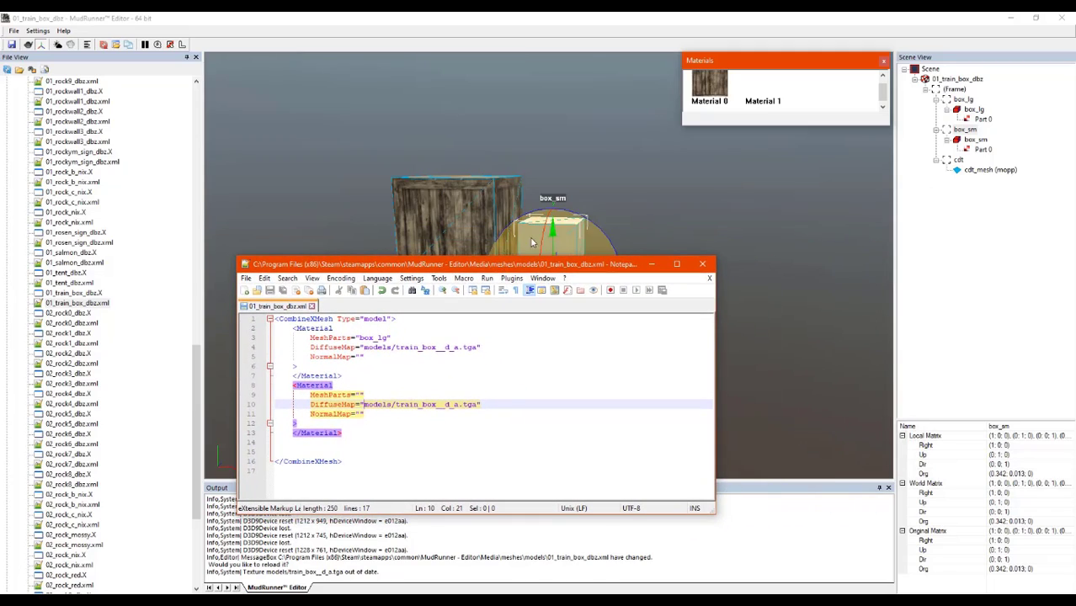
{"action": "left_click", "coordinate": [702, 264]}
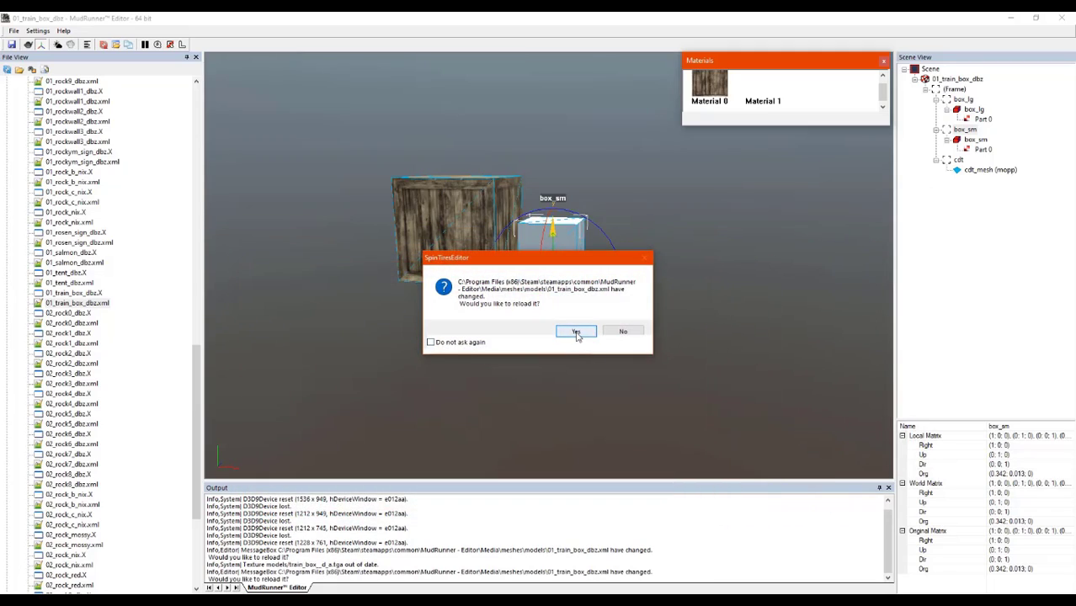
{"action": "left_click", "coordinate": [574, 331]}
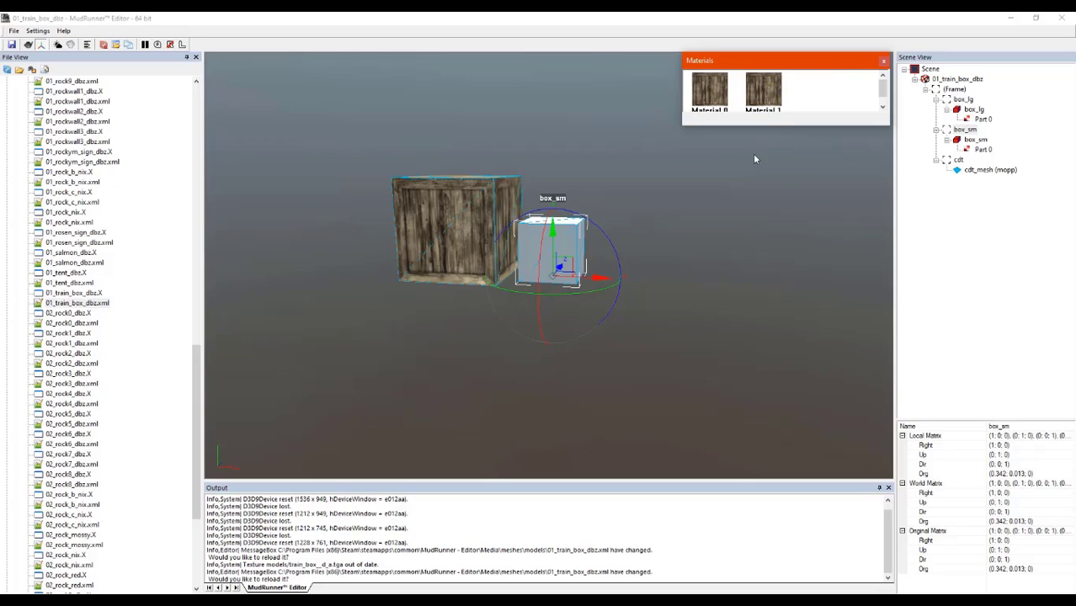
- Reopen the model's XML file and set the second Material's MeshParts attribute to box_sm
{"action": "right_click", "coordinate": [534, 264]}
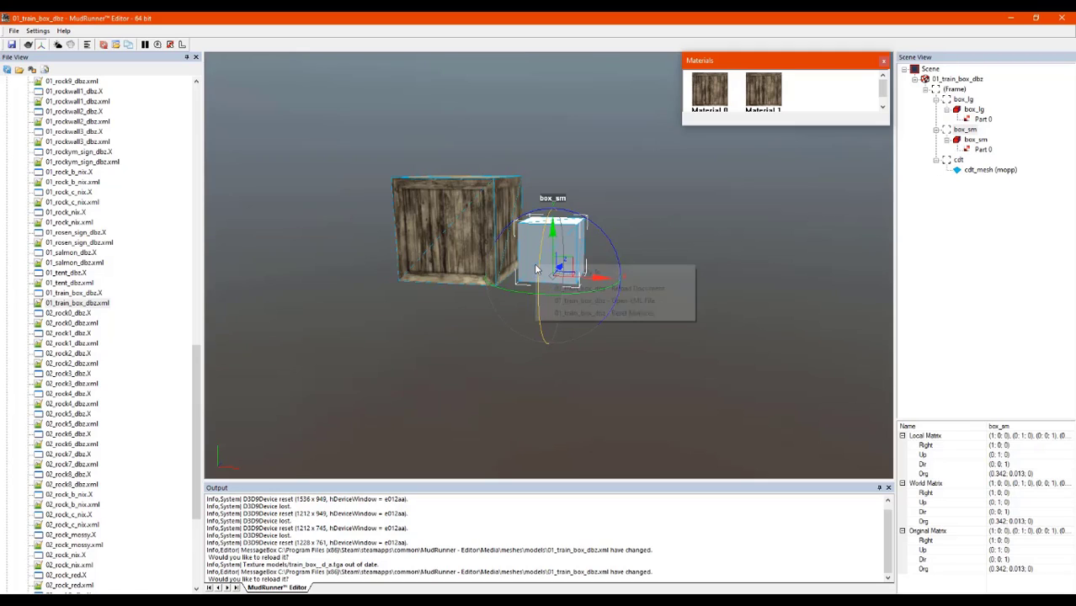
{"action": "left_click", "coordinate": [629, 301]}
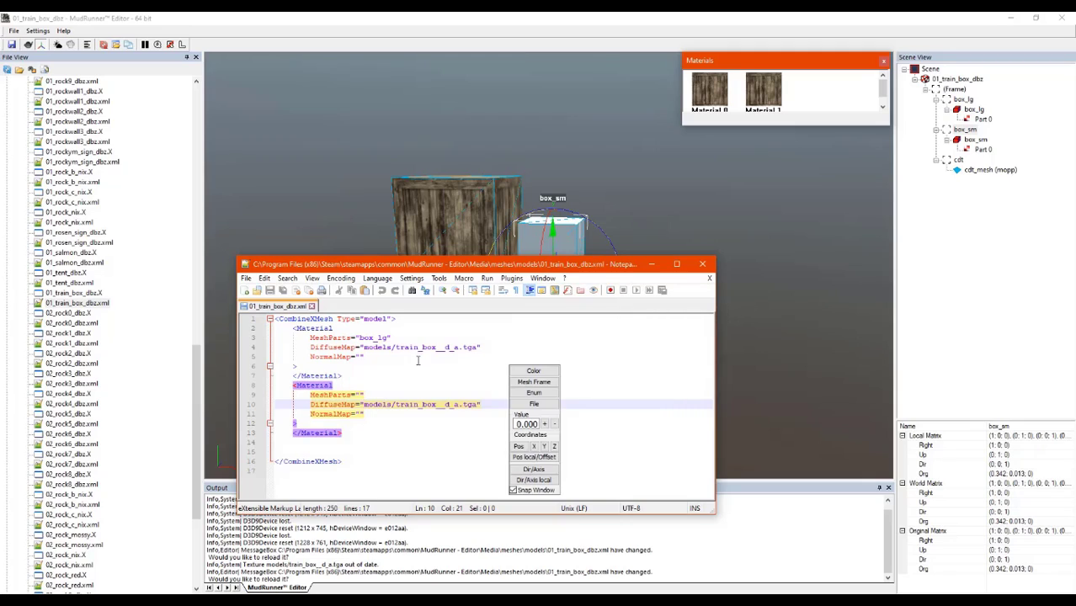
{"action": "left_click", "coordinate": [360, 395]}
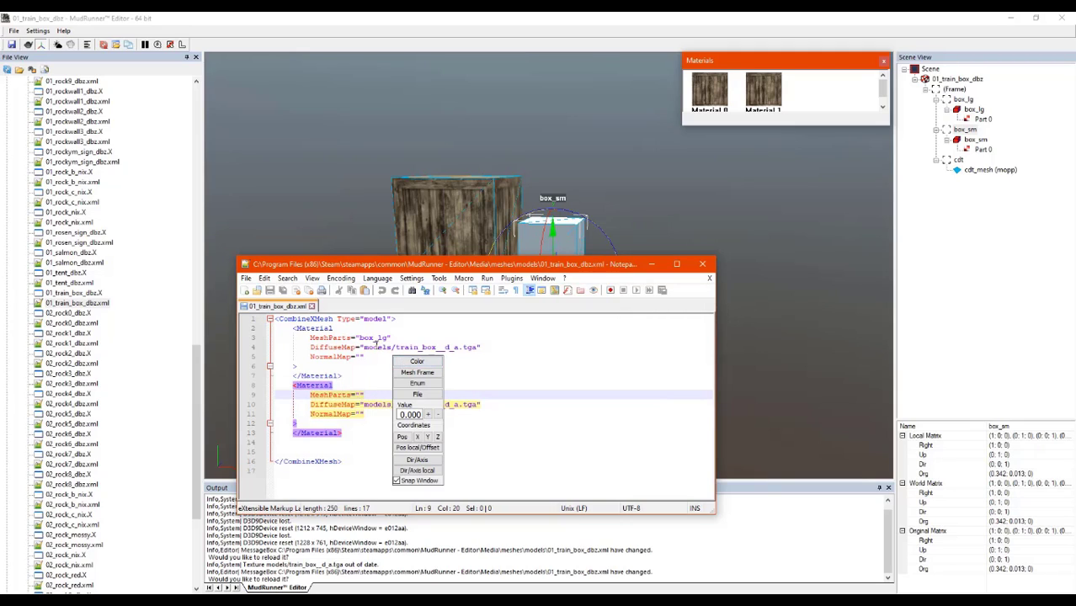
{"action": "left_click_drag", "start_coordinate": [450, 265], "coordinate": [991, 177]}
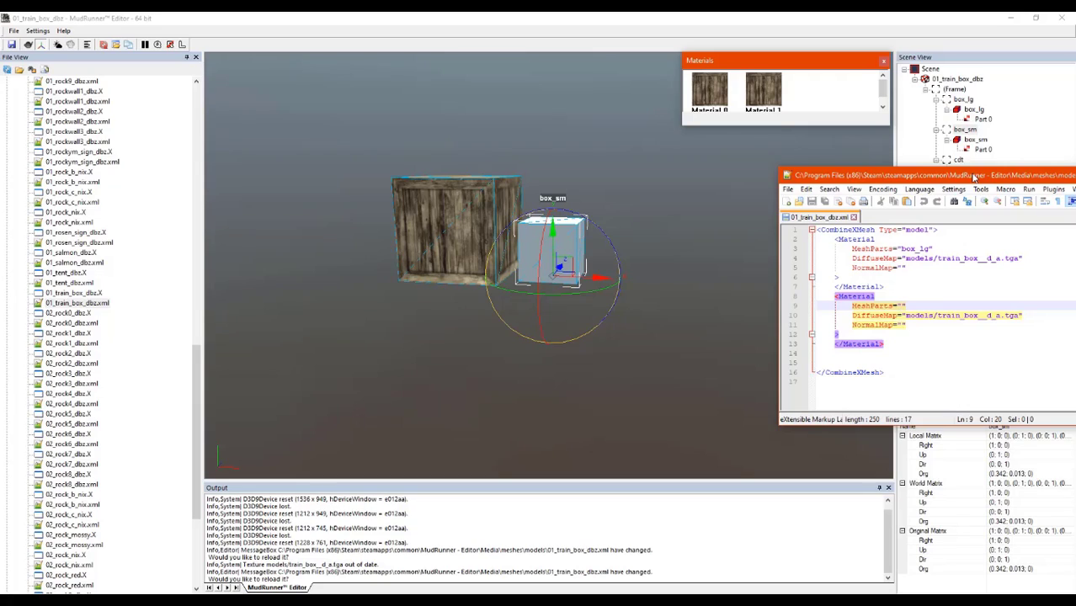
{"action": "type", "text": "bo"}
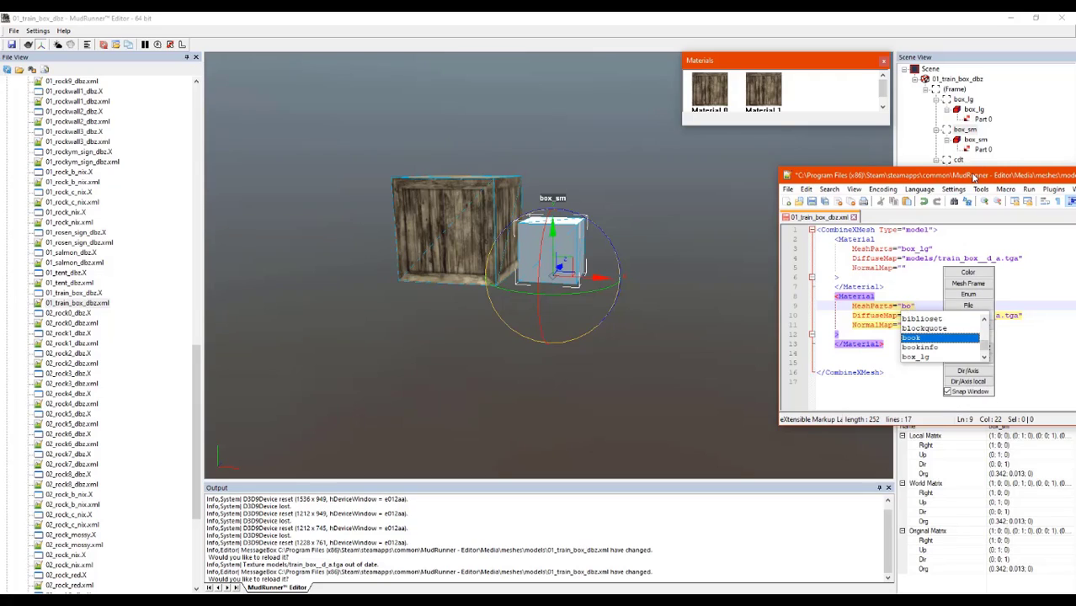
{"action": "type", "text": "x"}
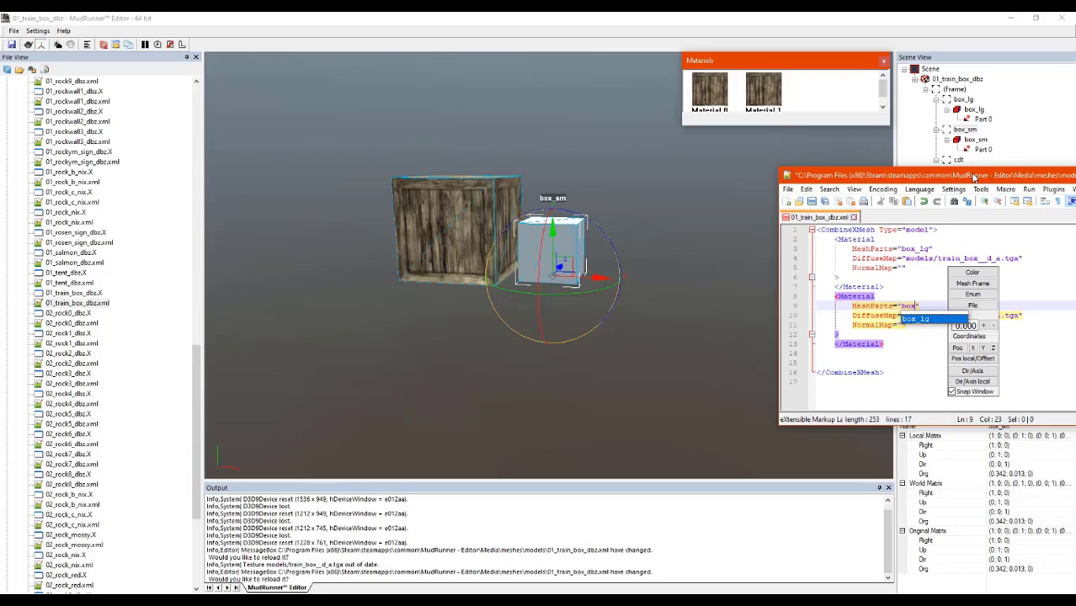
{"action": "type", "text": "_"}
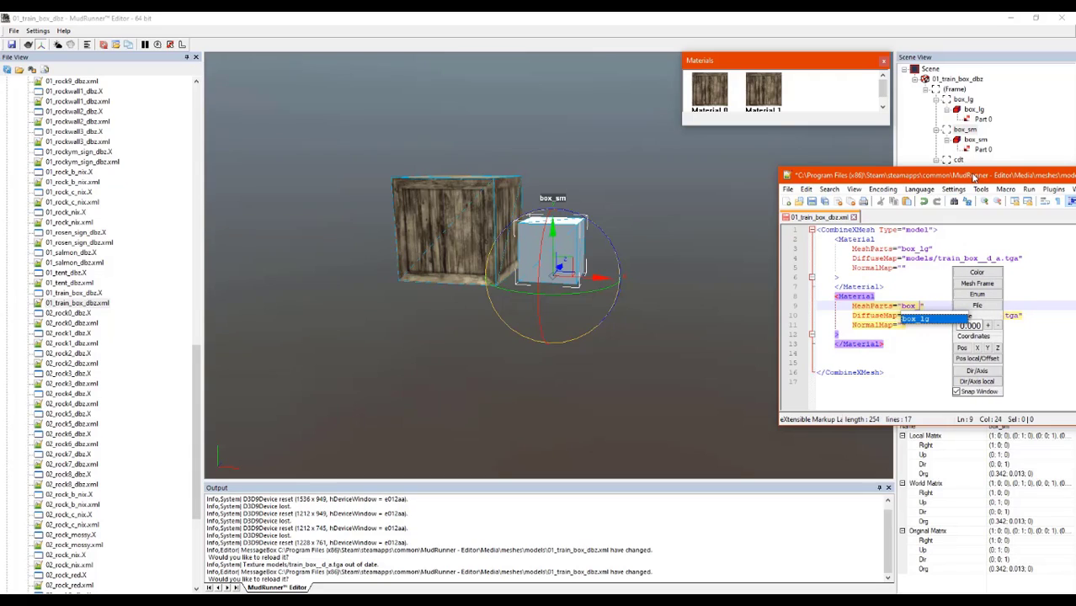
{"action": "type", "text": "sm"}
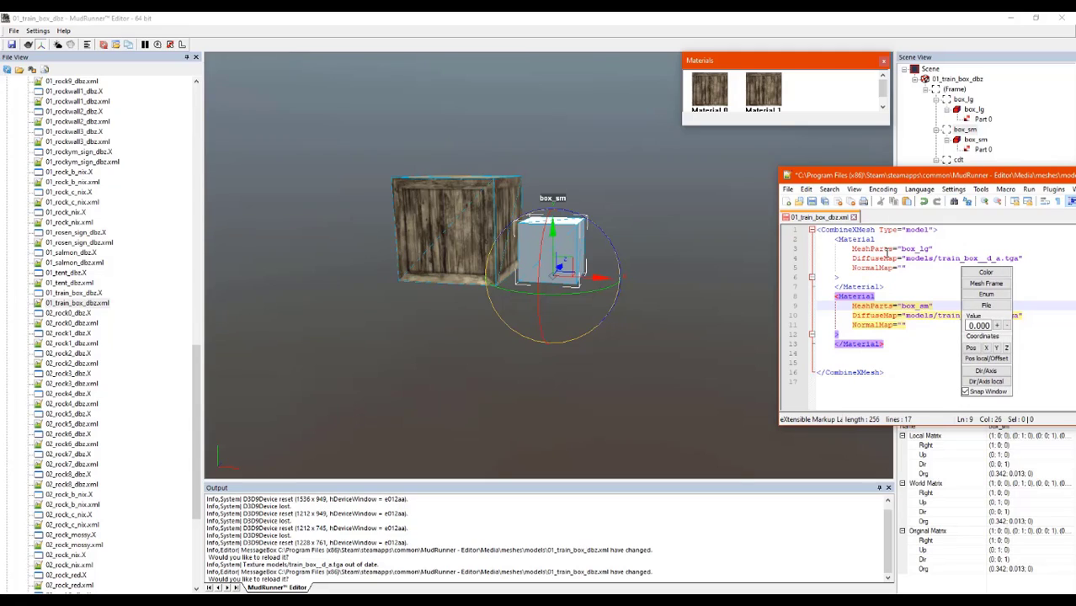
{"action": "left_click", "coordinate": [887, 326]}
{"action": "left_click", "coordinate": [906, 355]}
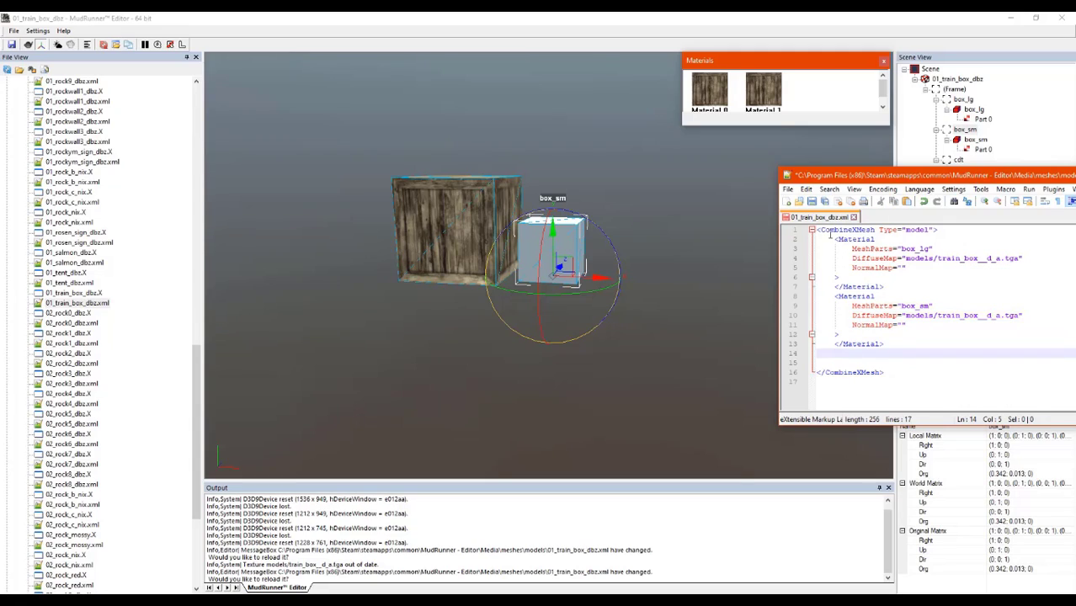
- Save the MeshParts change, close the XML file, and reload it in the MudRunner Editor
{"action": "left_click", "coordinate": [812, 204]}
{"action": "left_click_drag", "start_coordinate": [963, 178], "coordinate": [697, 184]}
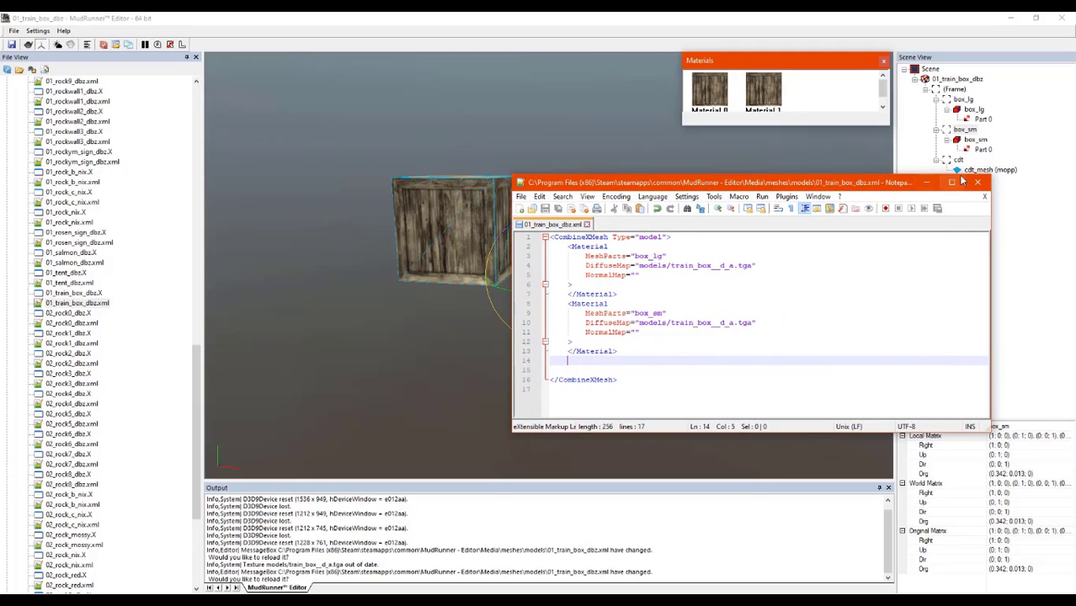
{"action": "left_click", "coordinate": [977, 182]}
{"action": "left_click", "coordinate": [573, 331]}
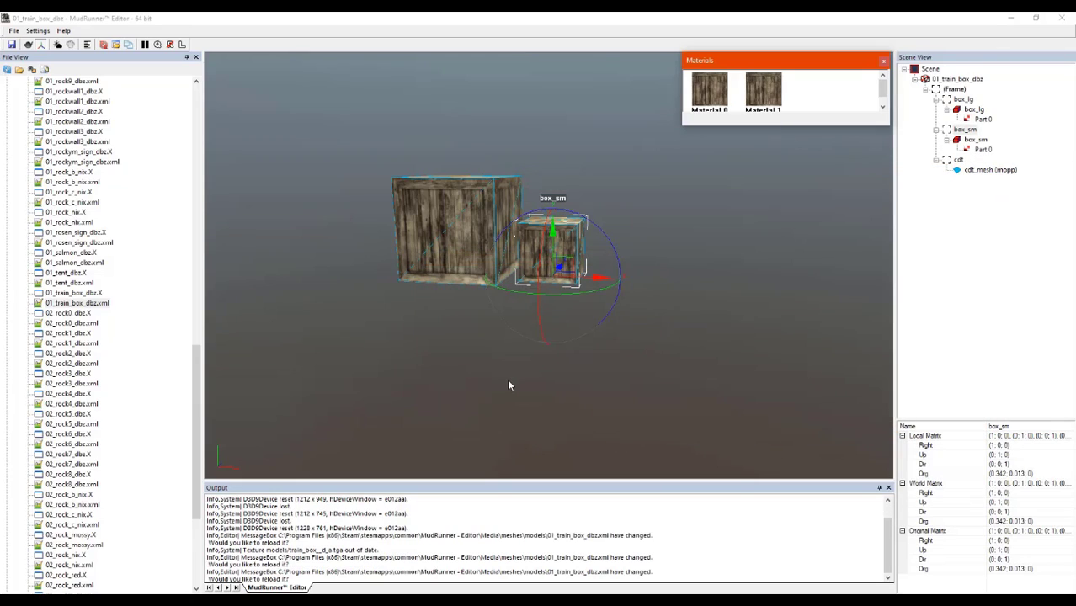
- Examine the wood texture on the small and large boxes up close and from farther away
{"action": "left_click", "coordinate": [654, 321]}
{"action": "scroll", "coordinate": [586, 278], "scroll_direction": "up", "scroll_amount": 4}
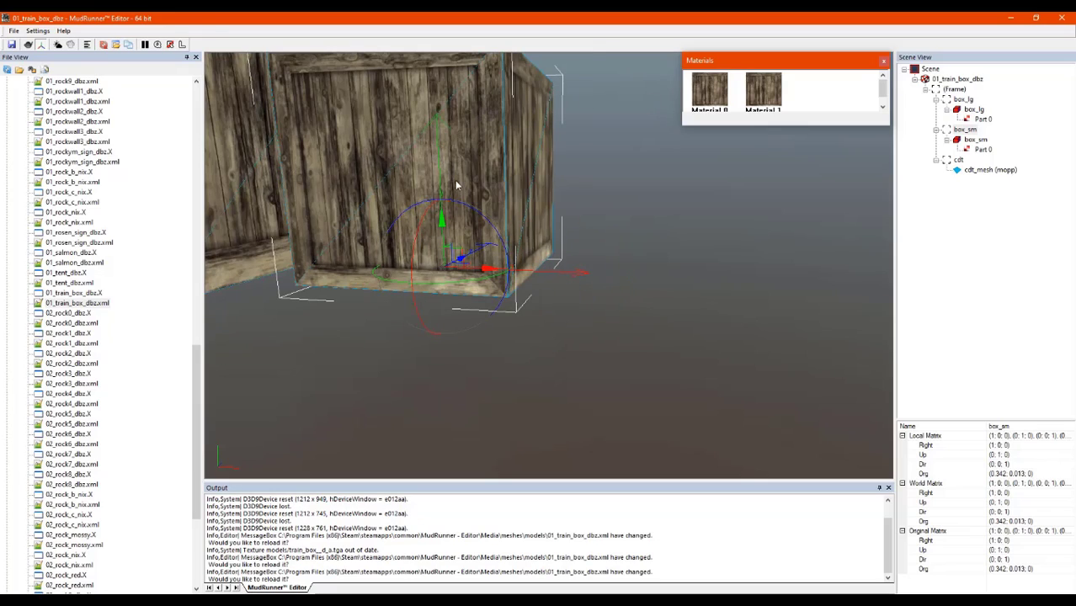
{"action": "scroll", "coordinate": [456, 185], "scroll_direction": "down", "scroll_amount": 4}
{"action": "scroll", "coordinate": [533, 249], "scroll_direction": "down", "scroll_amount": 2}
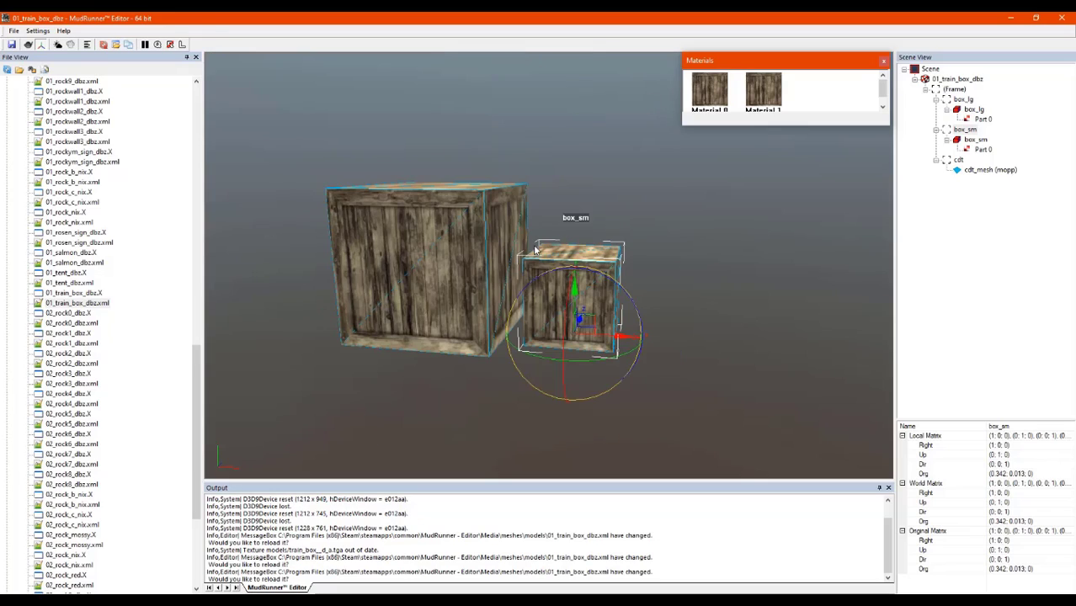
{"action": "scroll", "coordinate": [589, 269], "scroll_direction": "up", "scroll_amount": 4}
{"action": "scroll", "coordinate": [623, 281], "scroll_direction": "down", "scroll_amount": 5}
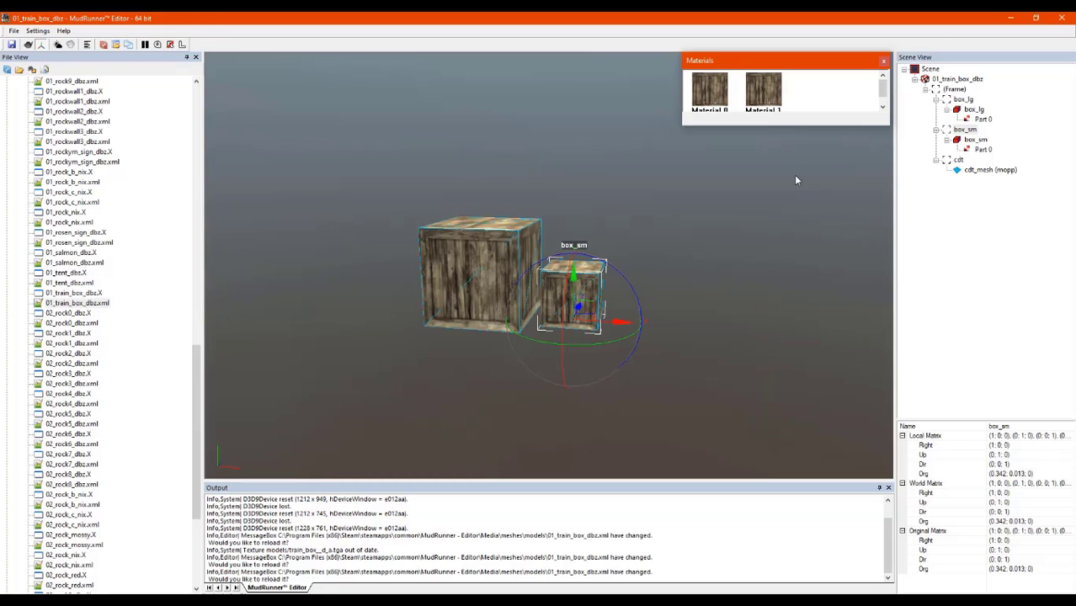
{"action": "mouse_move", "coordinate": [742, 209]}
{"action": "middle_mouse_down"}
{"action": "mouse_move", "coordinate": [654, 290]}
{"action": "mouse_move", "coordinate": [619, 303]}
{"action": "mouse_move", "coordinate": [548, 235]}
{"action": "mouse_move", "coordinate": [592, 272]}
{"action": "mouse_move", "coordinate": [708, 252]}
{"action": "mouse_move", "coordinate": [694, 276]}
{"action": "mouse_move", "coordinate": [601, 272]}
{"action": "mouse_move", "coordinate": [724, 250]}
{"action": "mouse_move", "coordinate": [677, 225]}
{"action": "mouse_move", "coordinate": [688, 235]}
{"action": "mouse_move", "coordinate": [652, 274]}
{"action": "middle_mouse_up"}
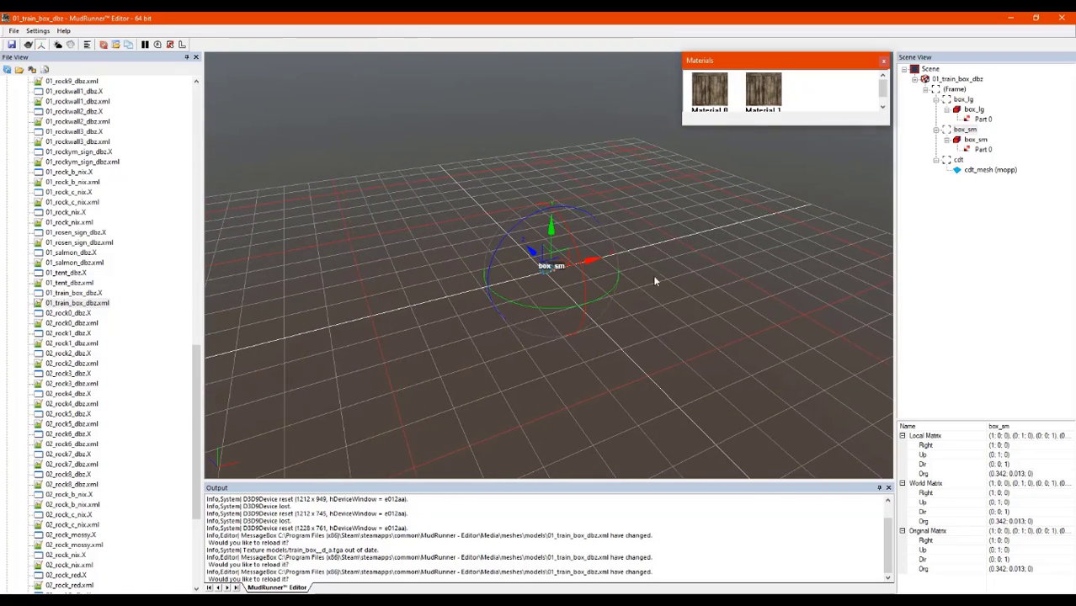
{"action": "right_click", "coordinate": [642, 287]}
{"action": "left_click", "coordinate": [678, 307]}
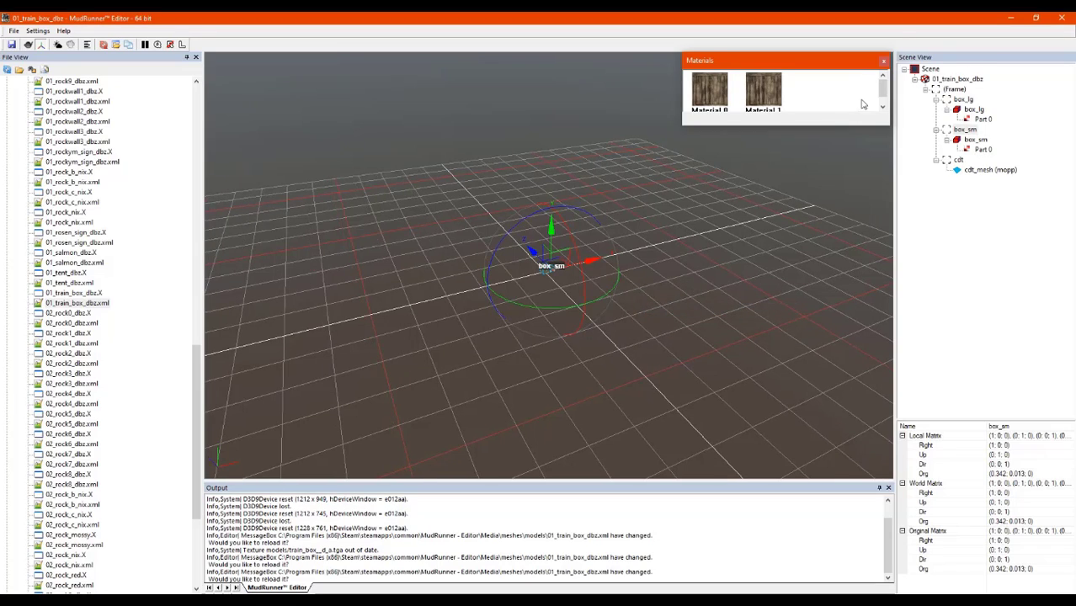
- Close the material list and inspect both boxes up close and at a distance against the grid
{"action": "left_click", "coordinate": [882, 62]}
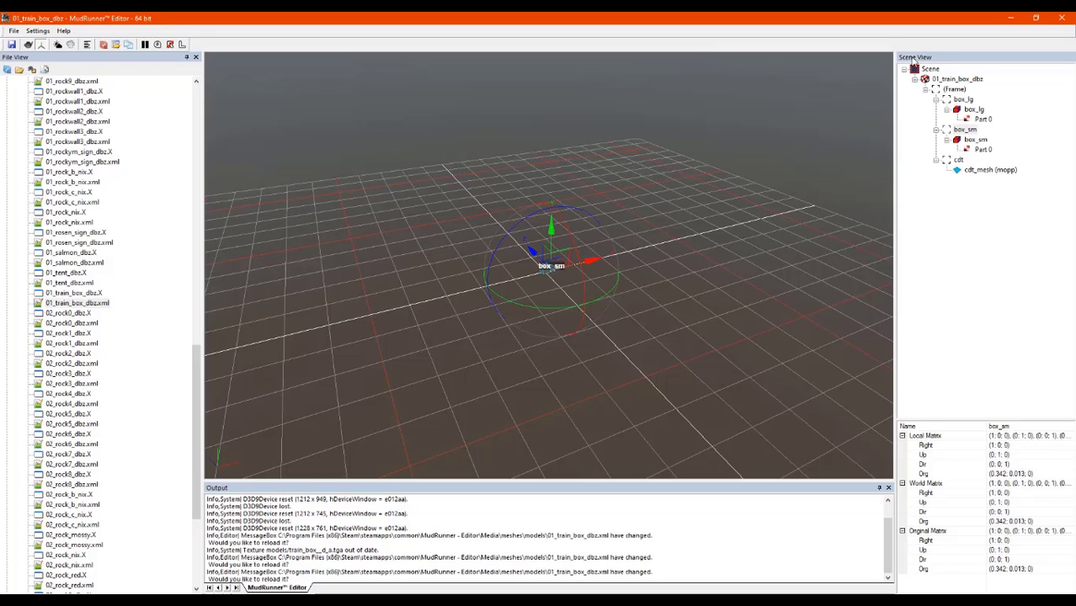
{"action": "left_click", "coordinate": [906, 64]}
{"action": "right_click_drag", "start_coordinate": [659, 317], "coordinate": [613, 308]}
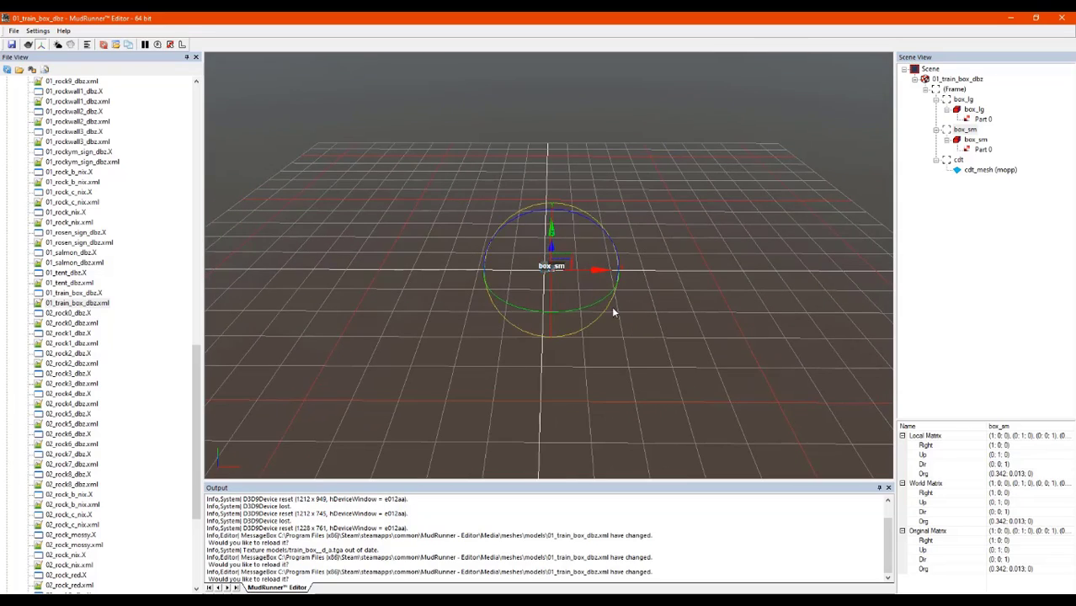
{"action": "scroll", "coordinate": [554, 269], "scroll_direction": "up", "scroll_amount": 10}
{"action": "scroll", "coordinate": [555, 271], "scroll_direction": "up", "scroll_amount": 3}
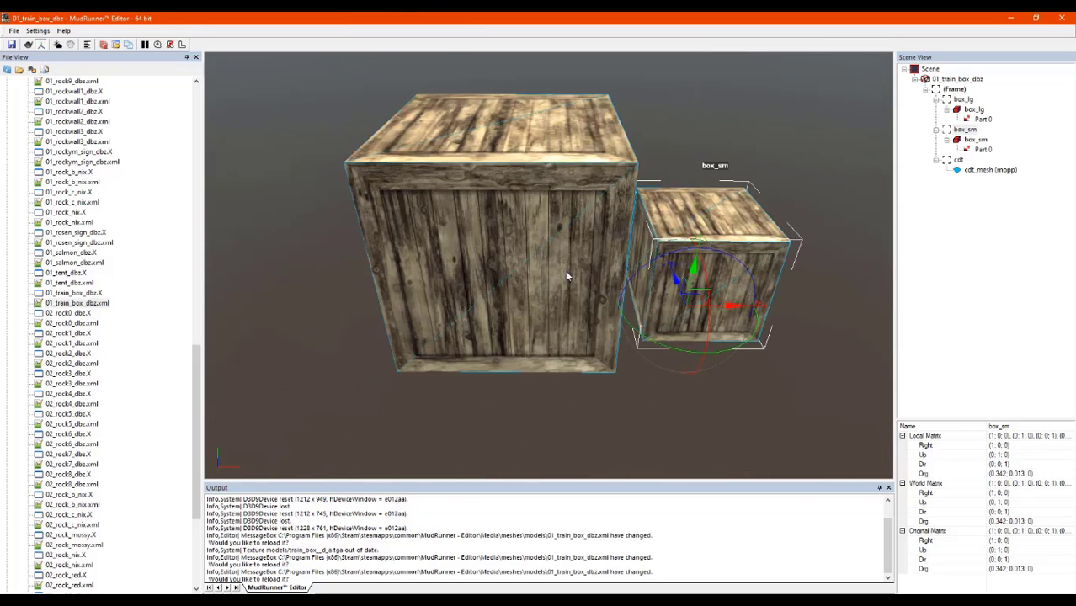
{"action": "scroll", "coordinate": [566, 273], "scroll_direction": "down", "scroll_amount": 10}
{"action": "scroll", "coordinate": [567, 276], "scroll_direction": "down", "scroll_amount": 3}
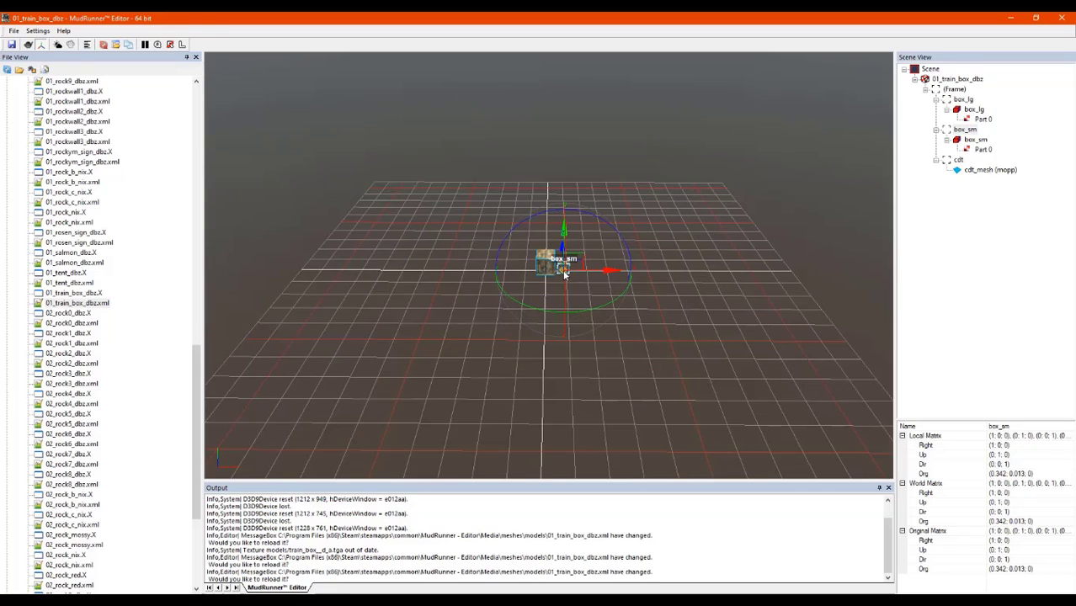
{"action": "right_click_drag", "start_coordinate": [445, 269], "coordinate": [452, 266]}
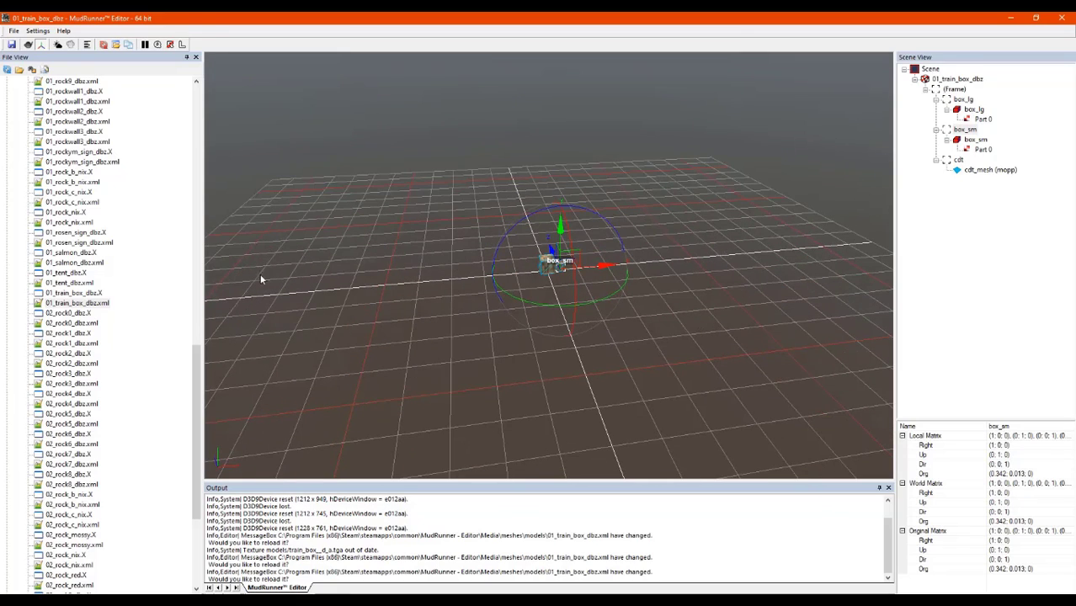
- Collapse the meshes folder in the media files and expand the prebuild folder
{"action": "scroll", "coordinate": [47, 168], "scroll_direction": "up", "scroll_amount": 20}
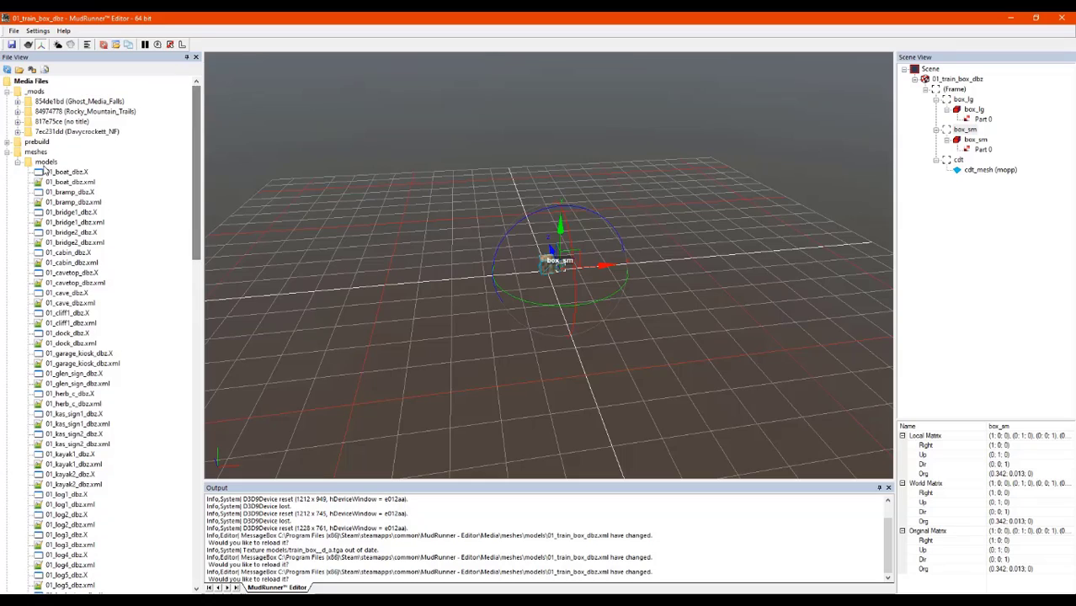
{"action": "left_click", "coordinate": [7, 153]}
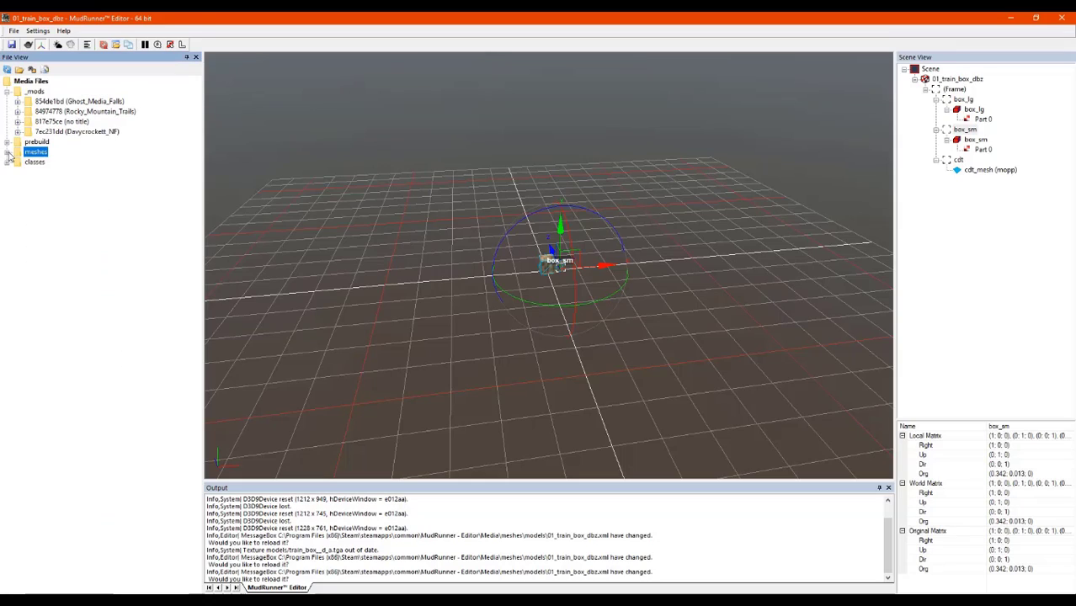
{"action": "left_click", "coordinate": [30, 152]}
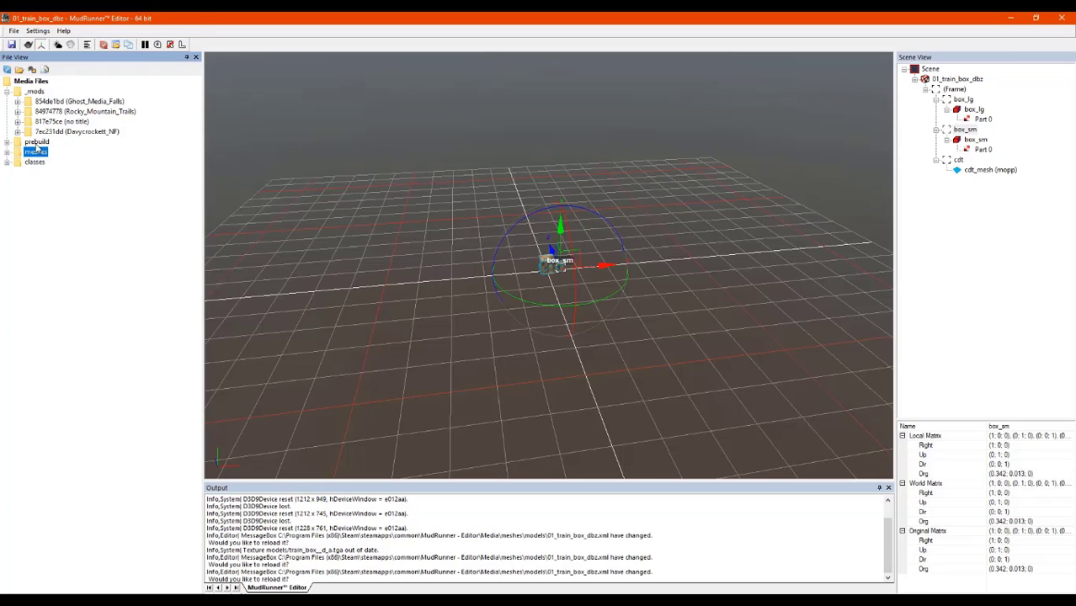
{"action": "left_click", "coordinate": [36, 142]}
{"action": "left_click", "coordinate": [7, 141]}
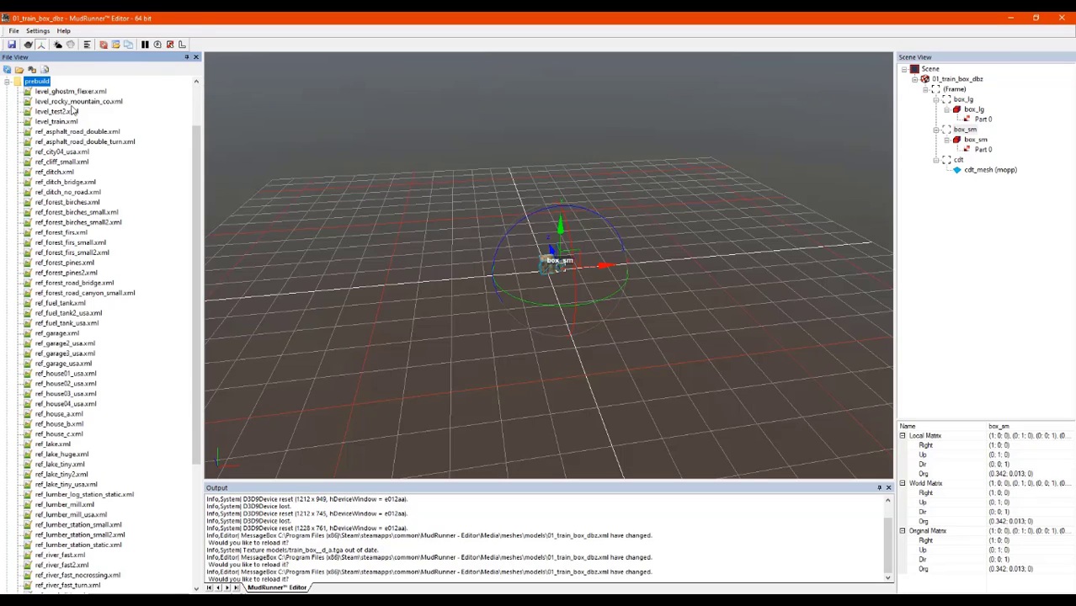
- Open the level_train.xml level and look through the model assets available for placement, cancelling without choosing one
{"action": "double_click", "coordinate": [68, 122]}
{"action": "left_click", "coordinate": [621, 326]}
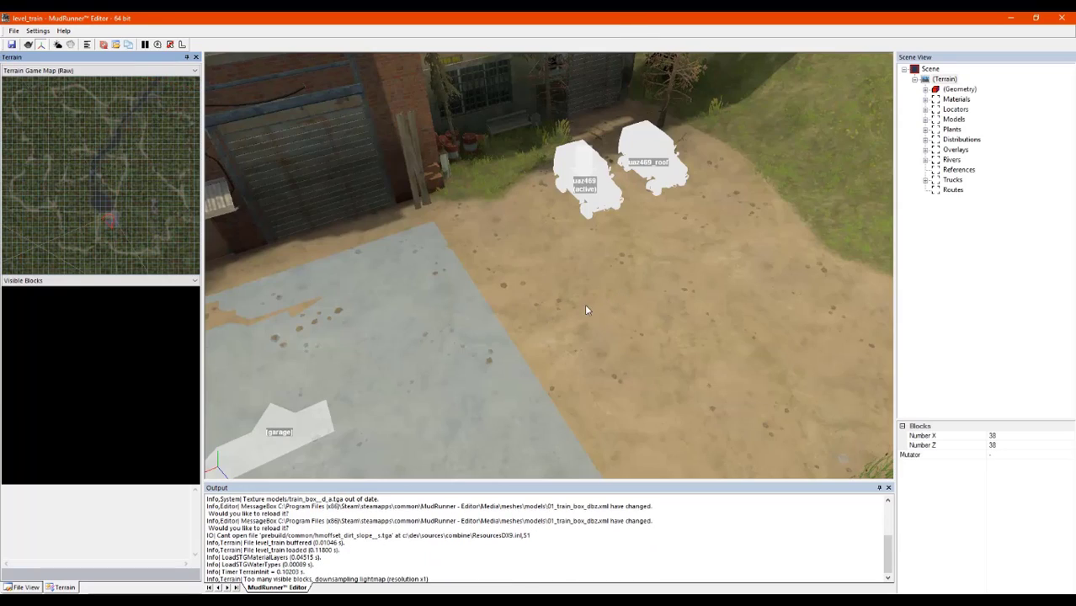
{"action": "middle_click_drag", "start_coordinate": [585, 307], "coordinate": [542, 309]}
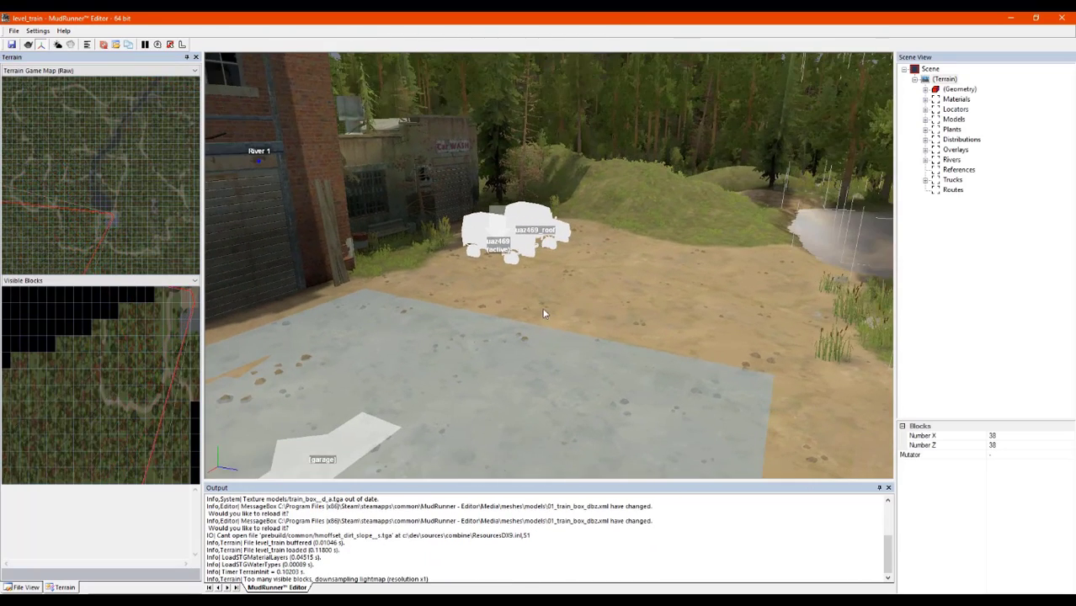
{"action": "right_click", "coordinate": [428, 281]}
{"action": "left_click", "coordinate": [479, 339]}
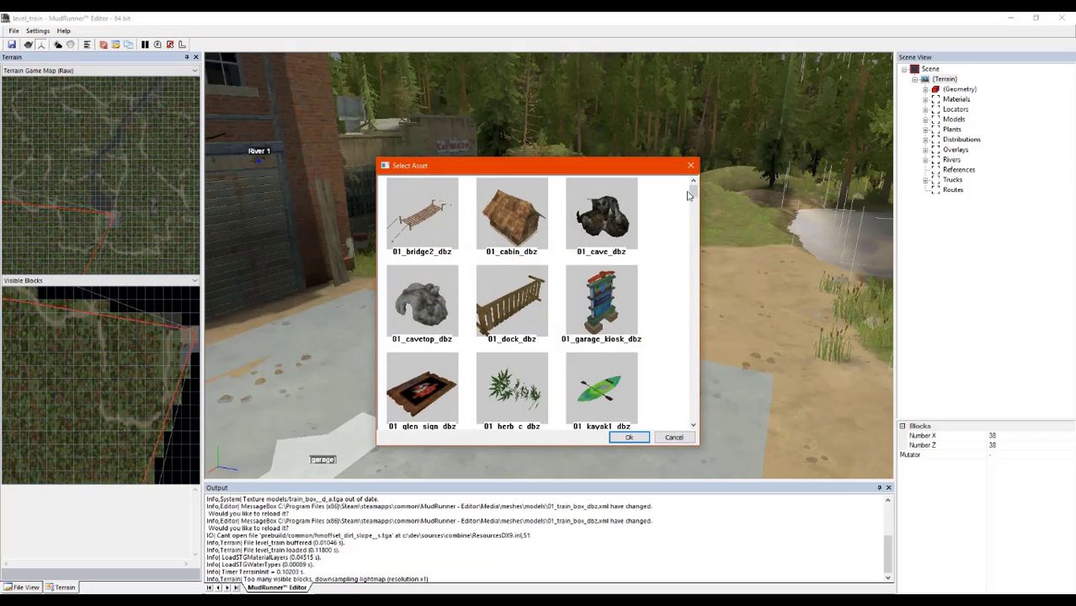
{"action": "mouse_move", "coordinate": [693, 195]}
{"action": "left_mouse_down"}
{"action": "mouse_move", "coordinate": [699, 416]}
{"action": "mouse_move", "coordinate": [695, 188]}
{"action": "left_mouse_up"}
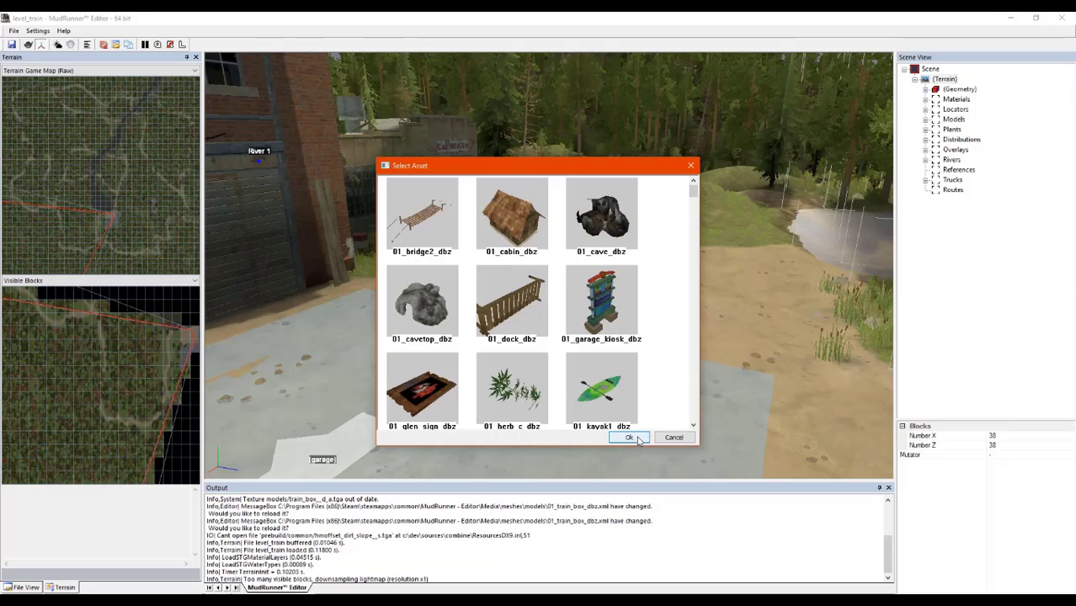
{"action": "left_click", "coordinate": [663, 437]}
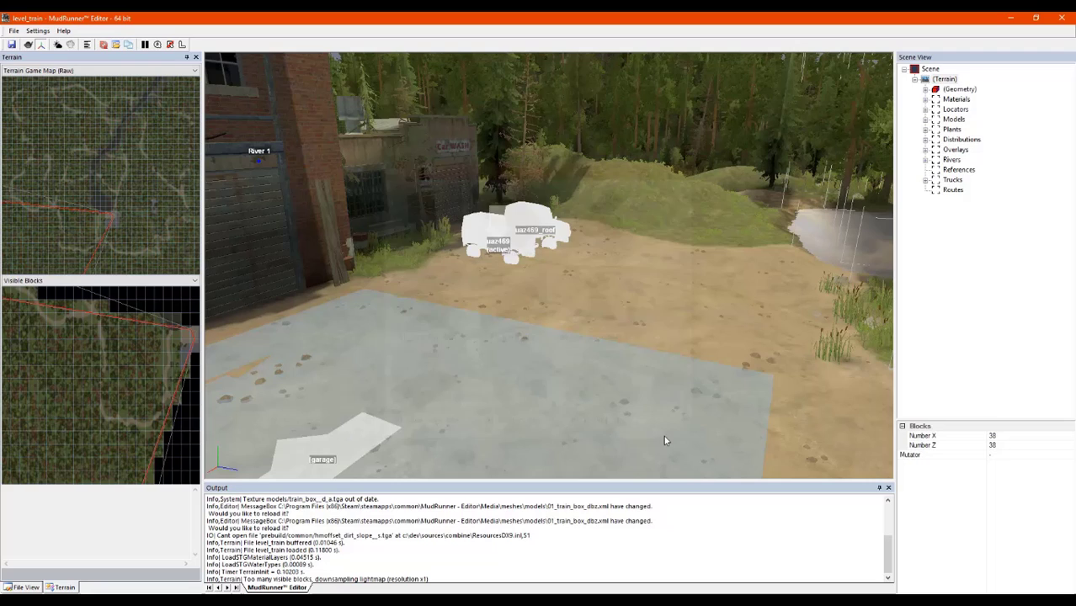
- Replace the open level with a new empty scene
{"action": "left_click", "coordinate": [502, 378]}
{"action": "left_click", "coordinate": [13, 30]}
{"action": "left_click", "coordinate": [26, 41]}
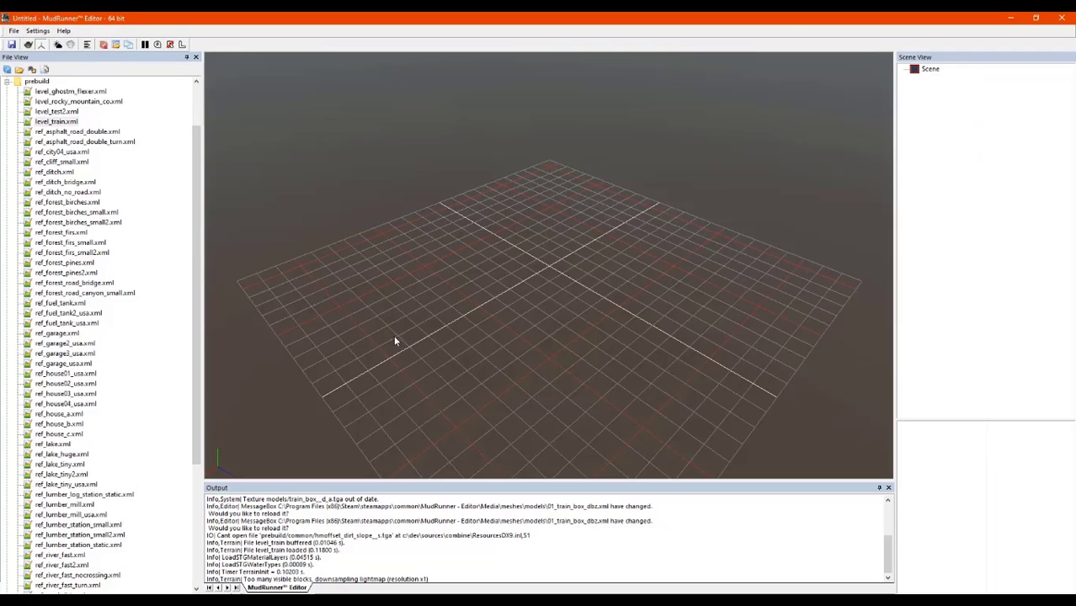
- Minimize the open application windows and switch to a new File Explorer window
{"action": "left_click", "coordinate": [1010, 17]}
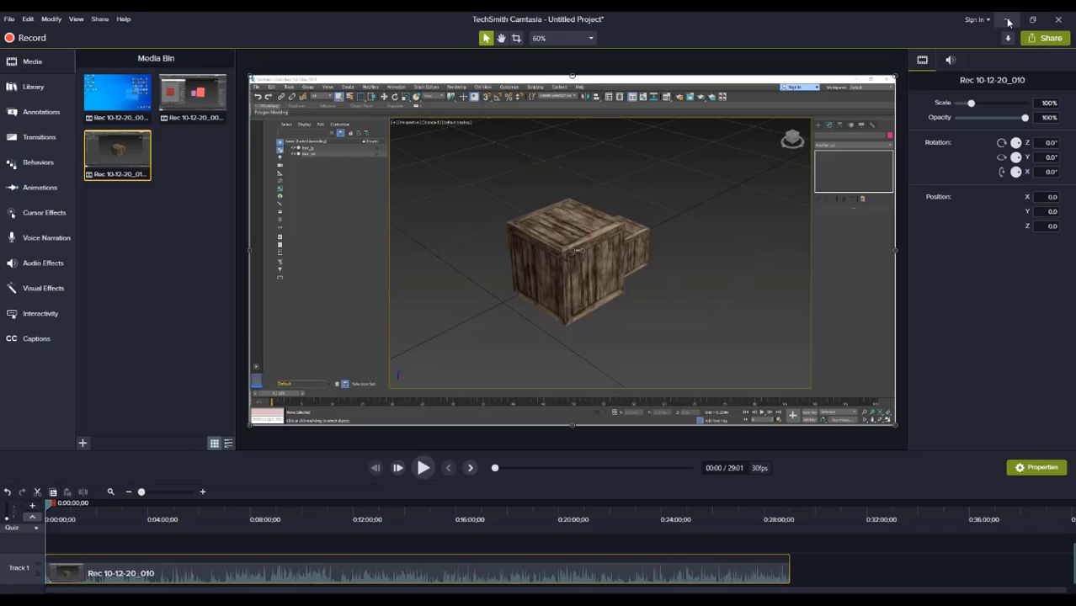
{"action": "left_click", "coordinate": [1008, 20]}
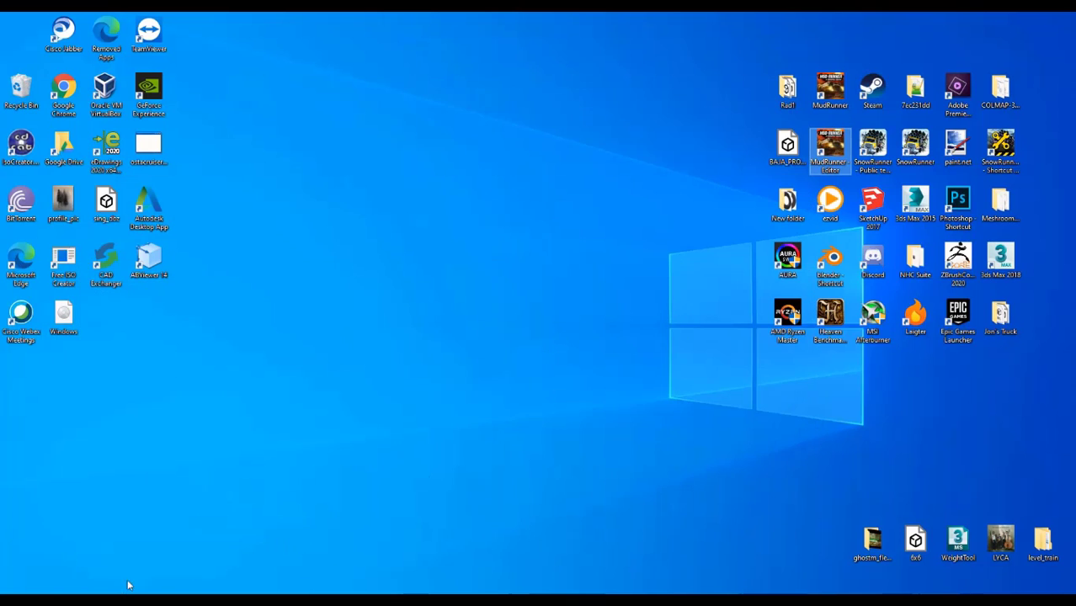
{"action": "key", "text": "super+e"}
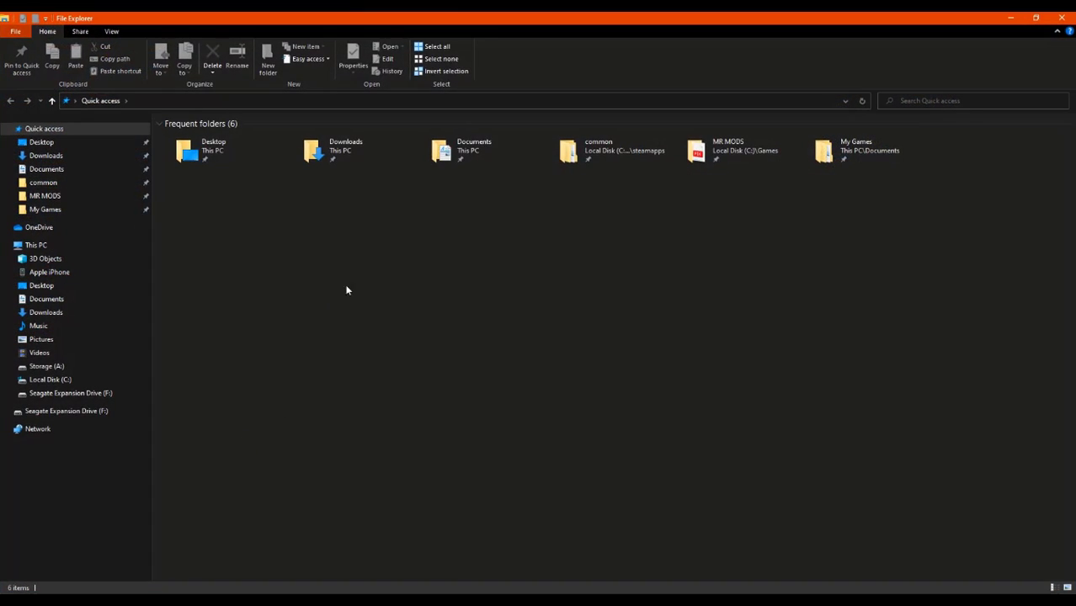
- Go to the common folder and open MudRunner - Editor\Media\classes\models
{"action": "double_click", "coordinate": [734, 156]}
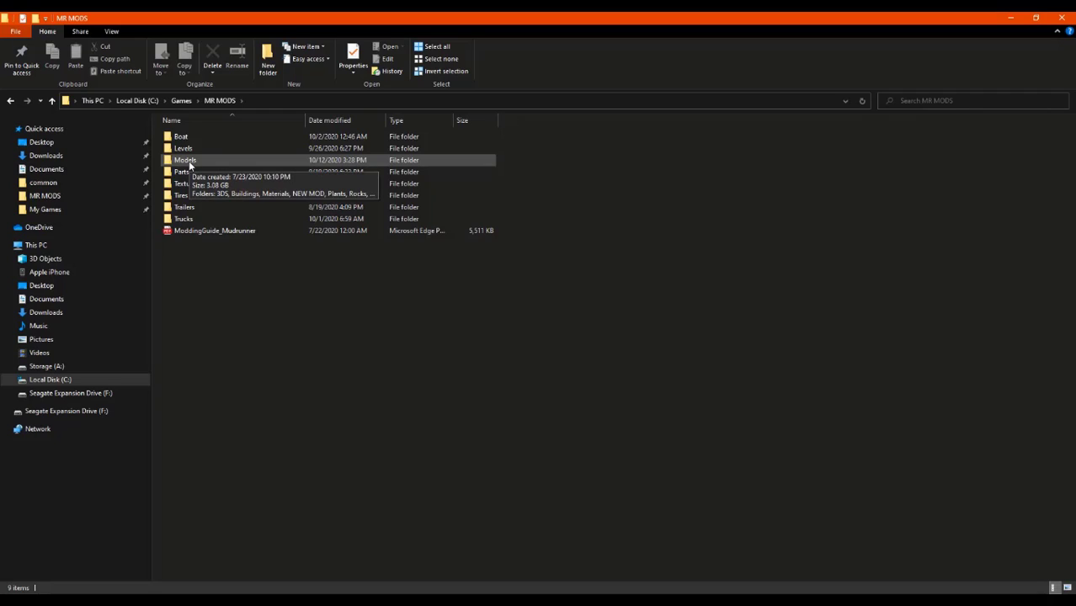
{"action": "left_click", "coordinate": [58, 190]}
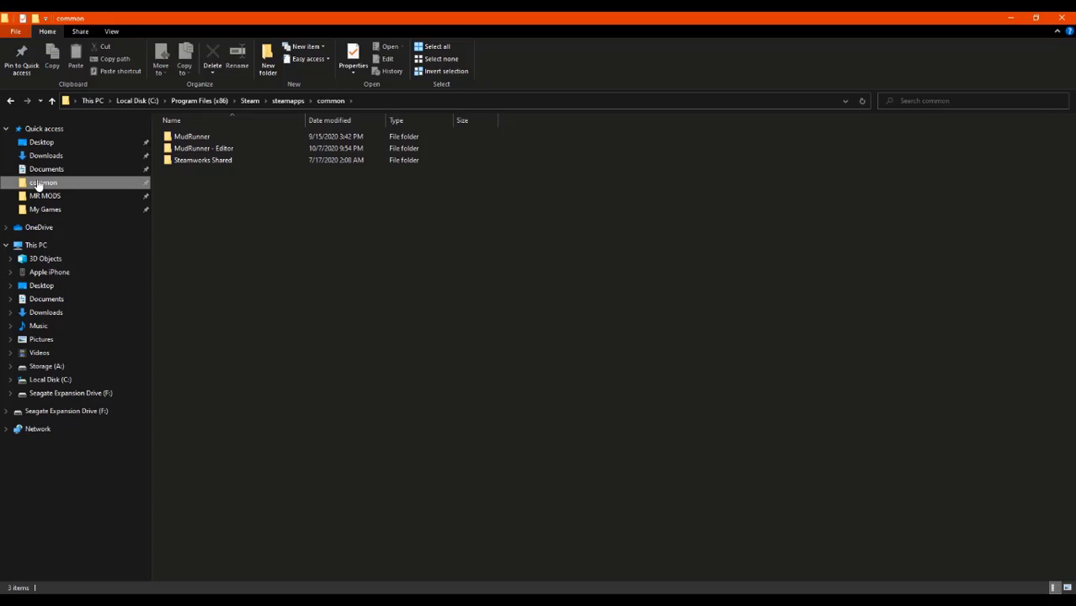
{"action": "double_click", "coordinate": [198, 152]}
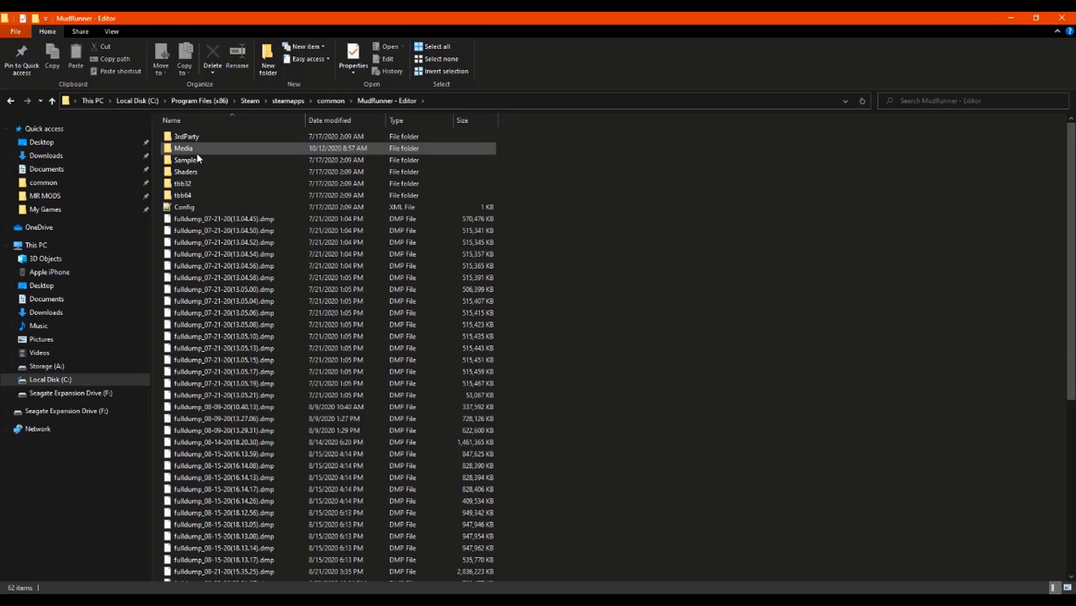
{"action": "double_click", "coordinate": [196, 152]}
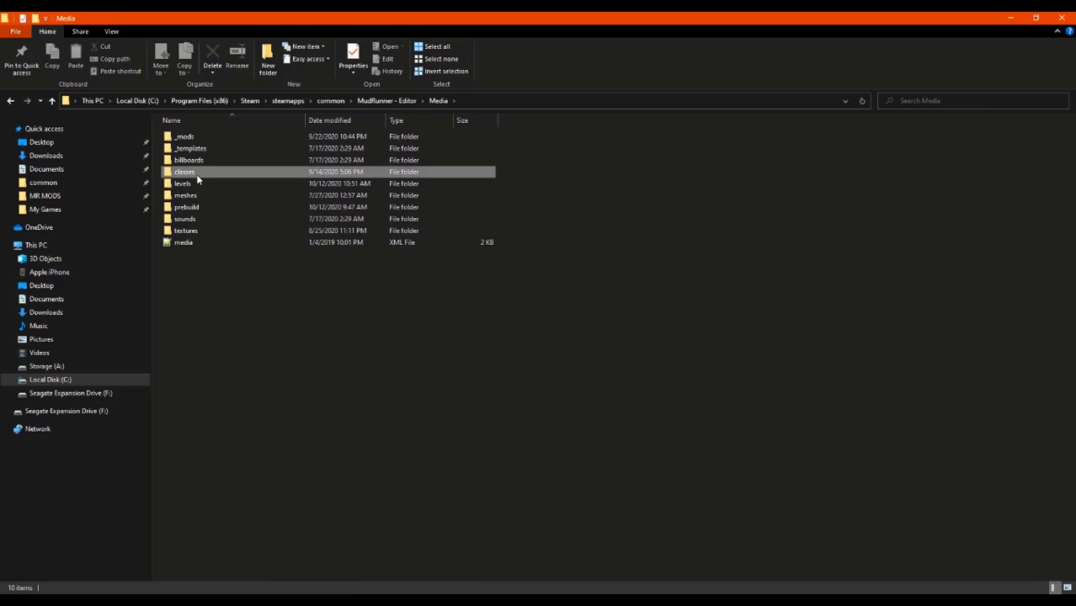
{"action": "double_click", "coordinate": [196, 172]}
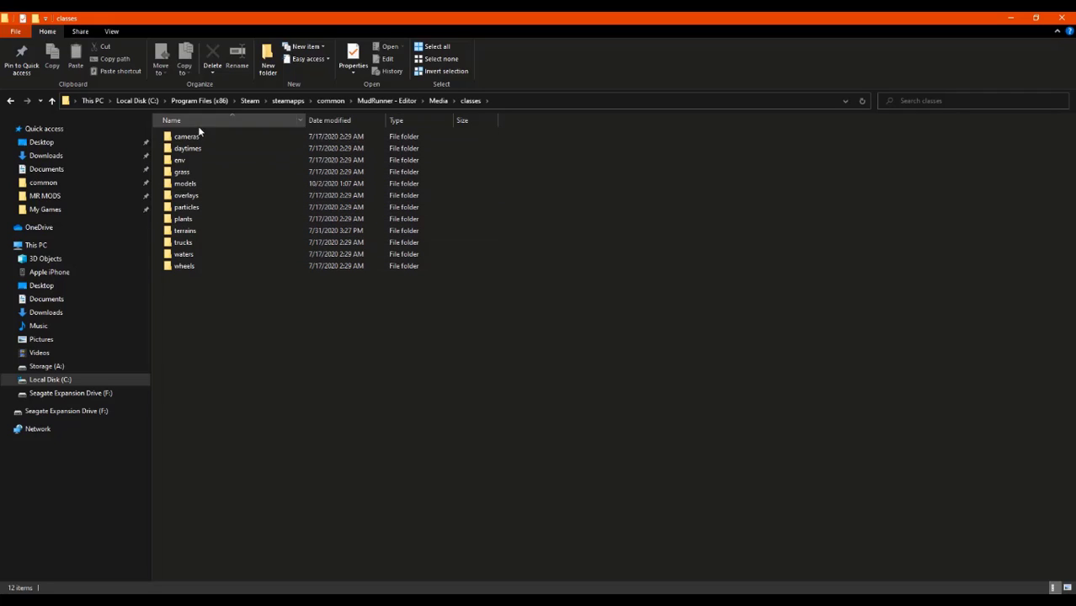
{"action": "double_click", "coordinate": [196, 188]}
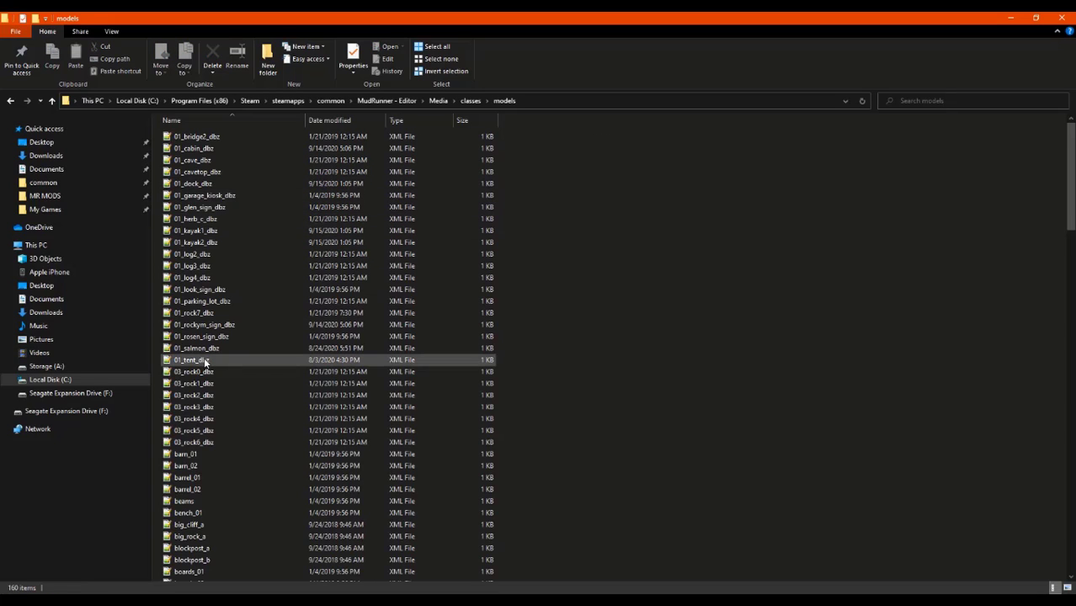
- Find sign_for_sale among the model class files, read its XML, and close the editor window
{"action": "scroll", "coordinate": [204, 362], "scroll_direction": "down", "scroll_amount": 6}
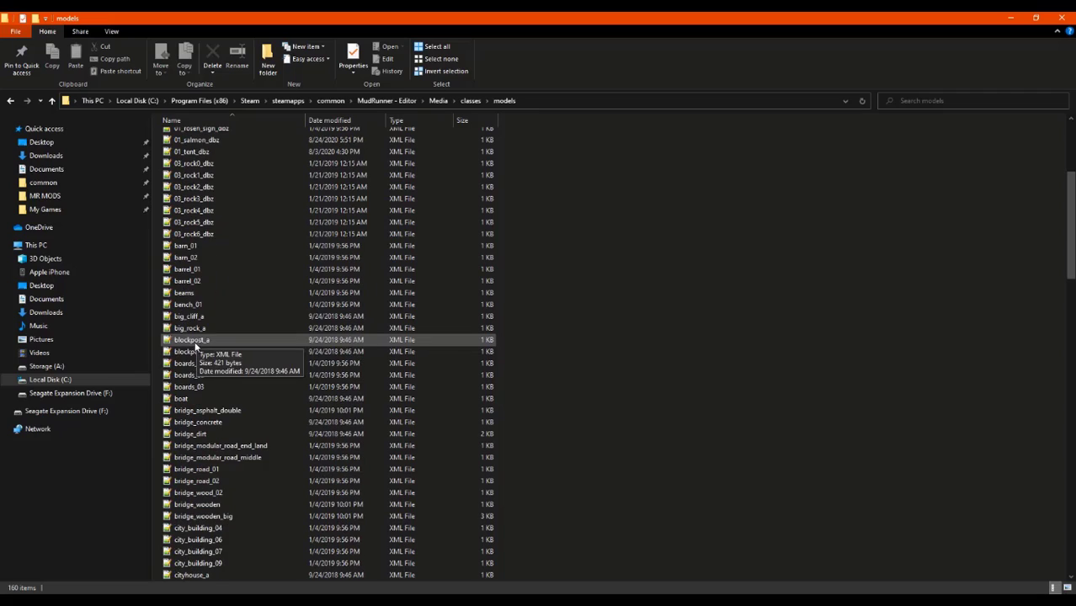
{"action": "scroll", "coordinate": [196, 347], "scroll_direction": "down", "scroll_amount": 20}
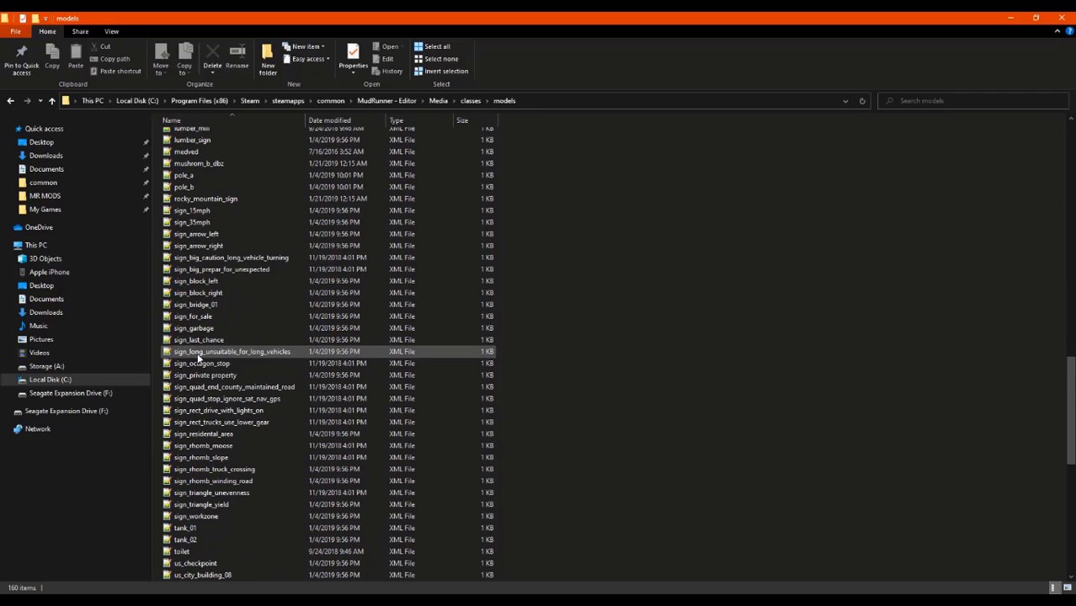
{"action": "scroll", "coordinate": [198, 358], "scroll_direction": "down", "scroll_amount": 13}
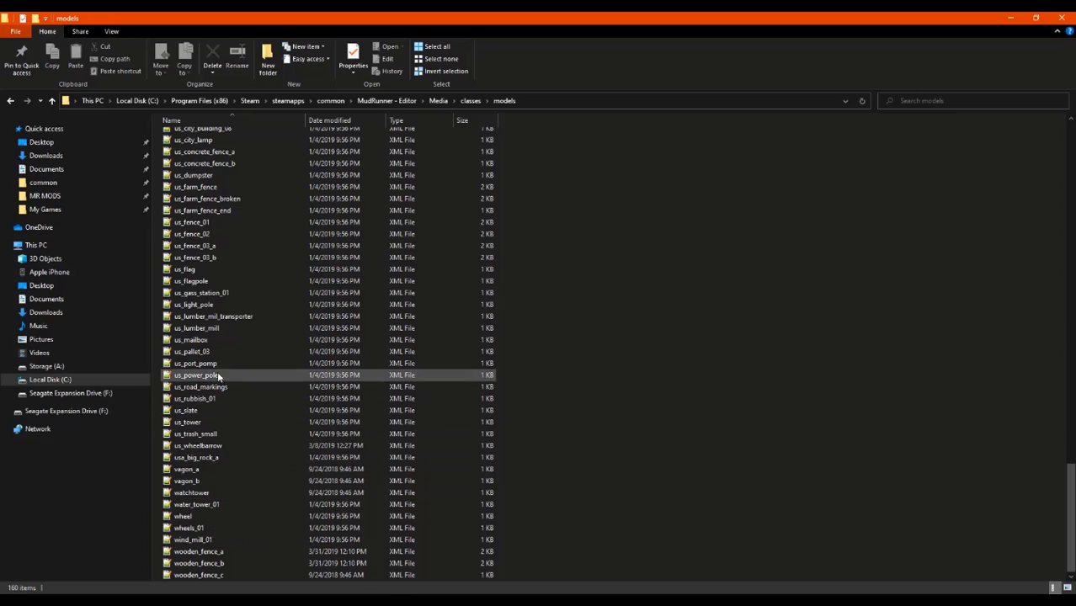
{"action": "scroll", "coordinate": [218, 377], "scroll_direction": "up", "scroll_amount": 6}
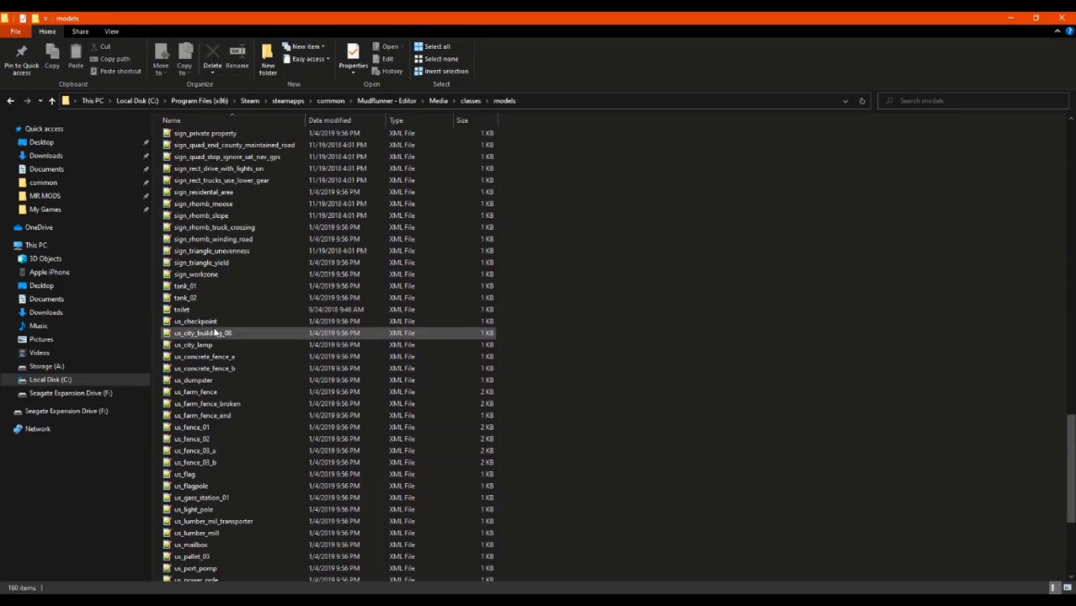
{"action": "scroll", "coordinate": [244, 269], "scroll_direction": "up", "scroll_amount": 4}
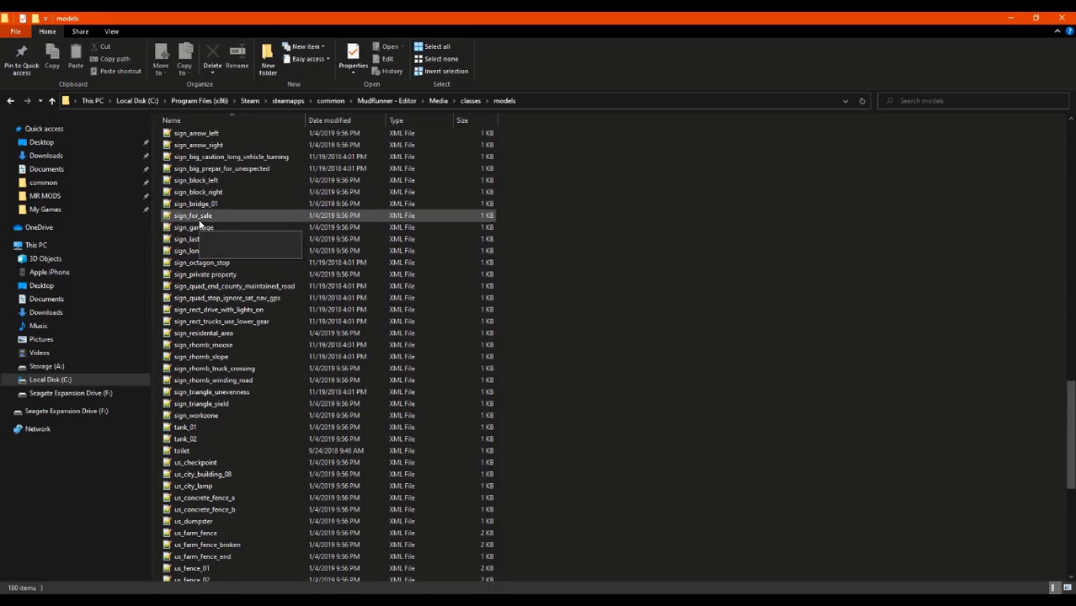
{"action": "left_click", "coordinate": [199, 217]}
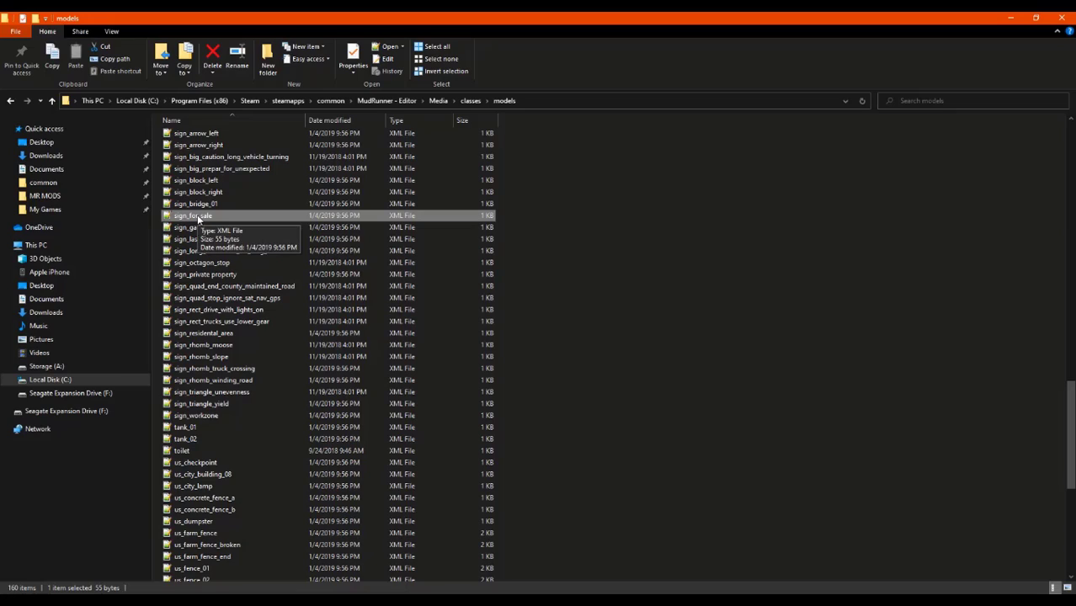
{"action": "double_click", "coordinate": [198, 217]}
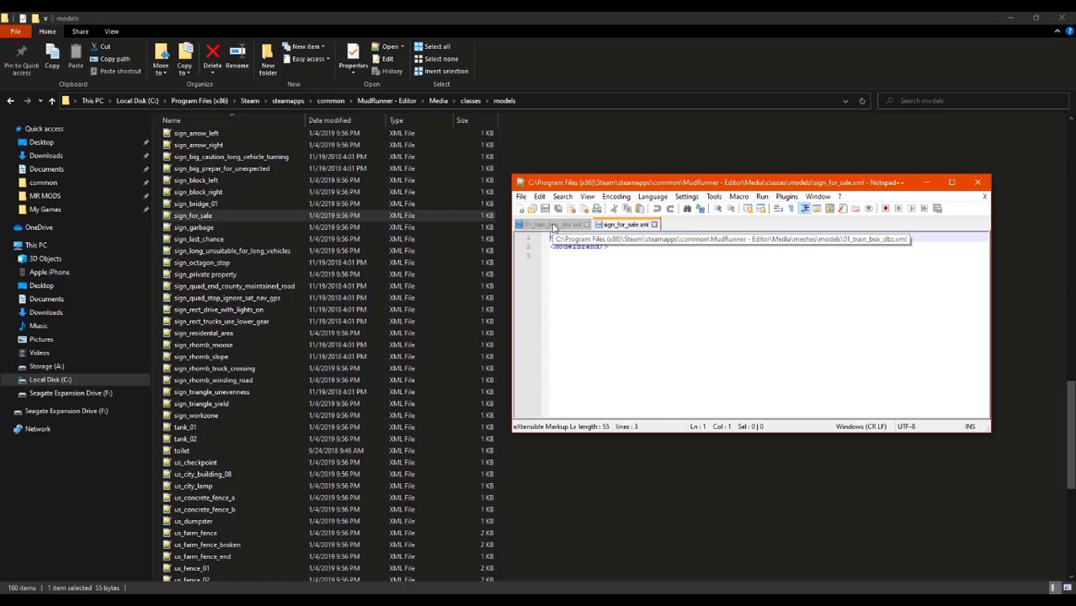
{"action": "left_click", "coordinate": [976, 182]}
- Open the pole_a class file to examine its ModelBrand, physics and occlusion entries, then close it
{"action": "scroll", "coordinate": [215, 202], "scroll_direction": "up", "scroll_amount": 3}
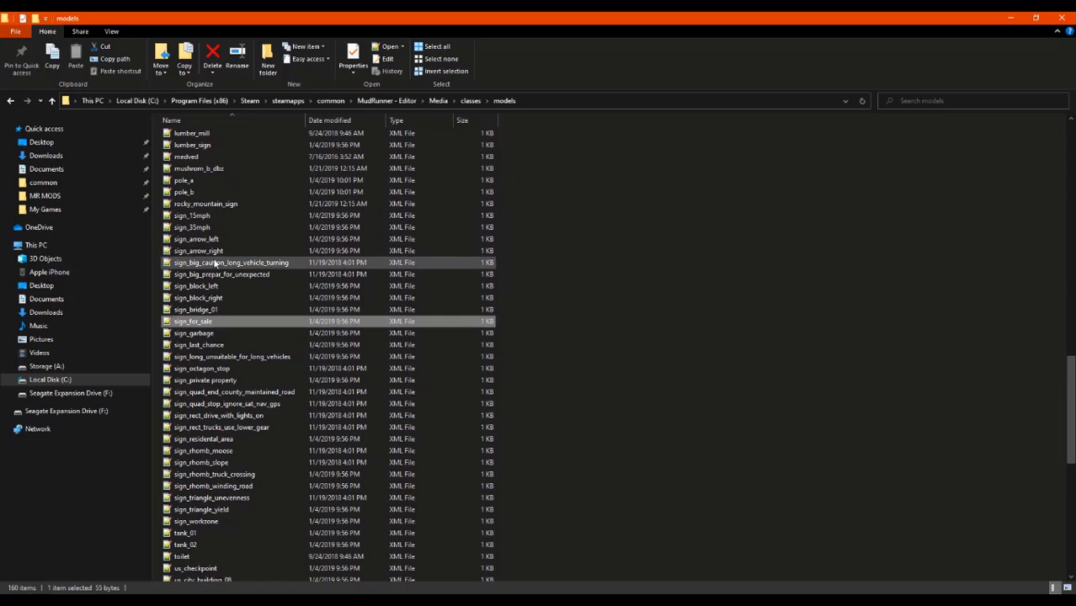
{"action": "scroll", "coordinate": [200, 226], "scroll_direction": "up", "scroll_amount": 2}
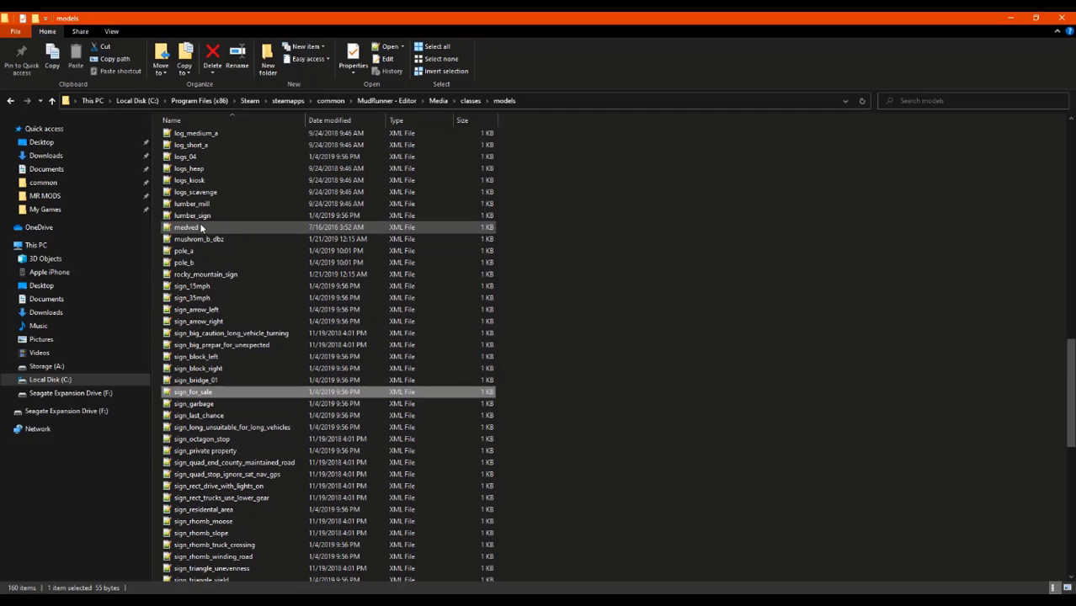
{"action": "left_click", "coordinate": [199, 251]}
{"action": "double_click", "coordinate": [201, 252]}
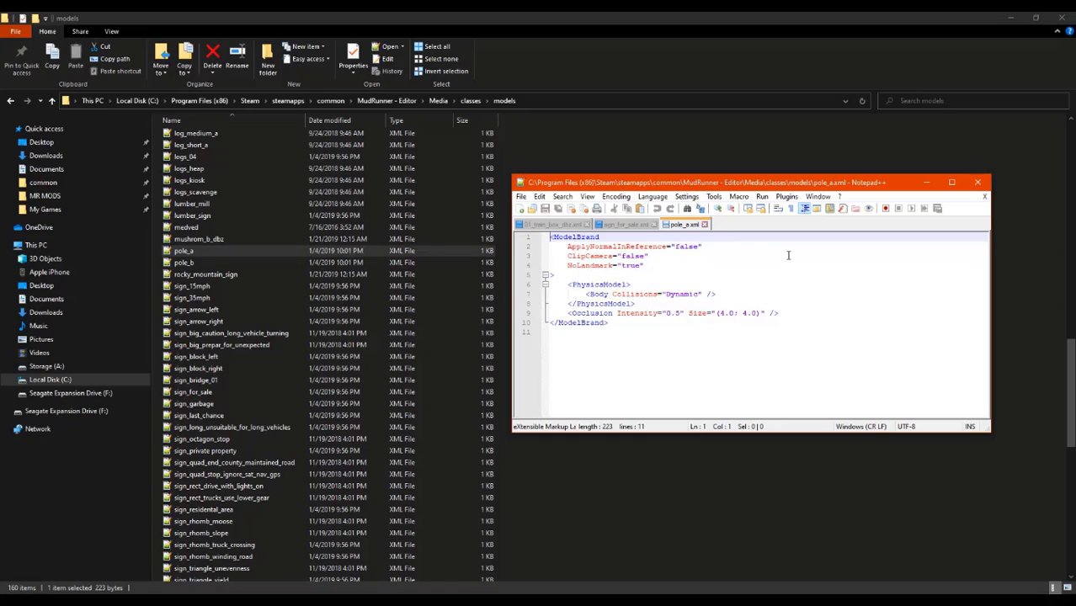
{"action": "left_click", "coordinate": [976, 183]}
- Open the logs_heap class file, examine its ModelBrand and PhysicsModel tags, and close it
{"action": "scroll", "coordinate": [211, 252], "scroll_direction": "up", "scroll_amount": 4}
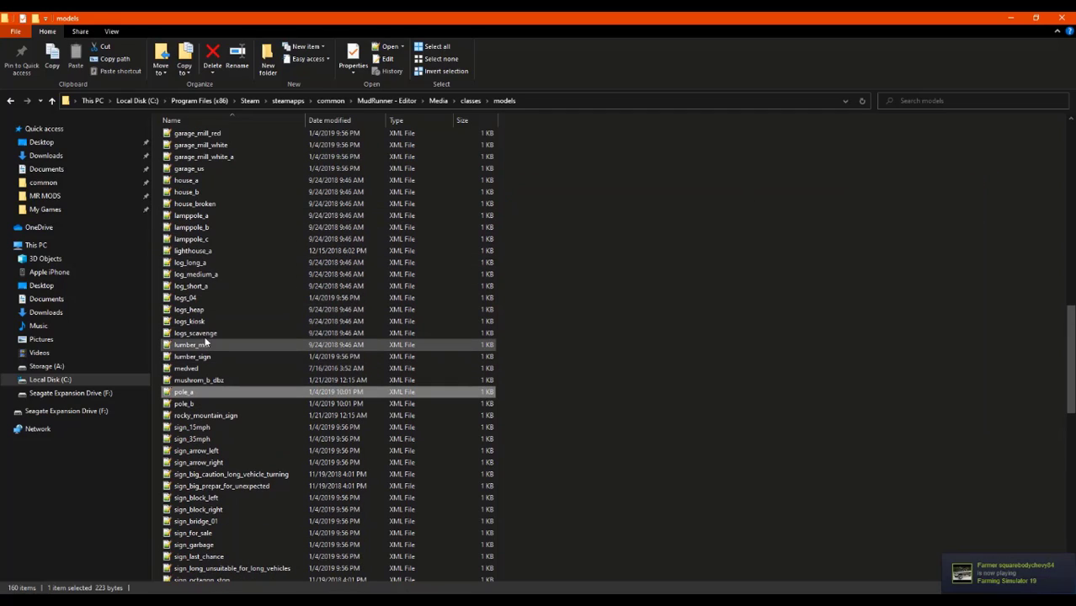
{"action": "double_click", "coordinate": [196, 311]}
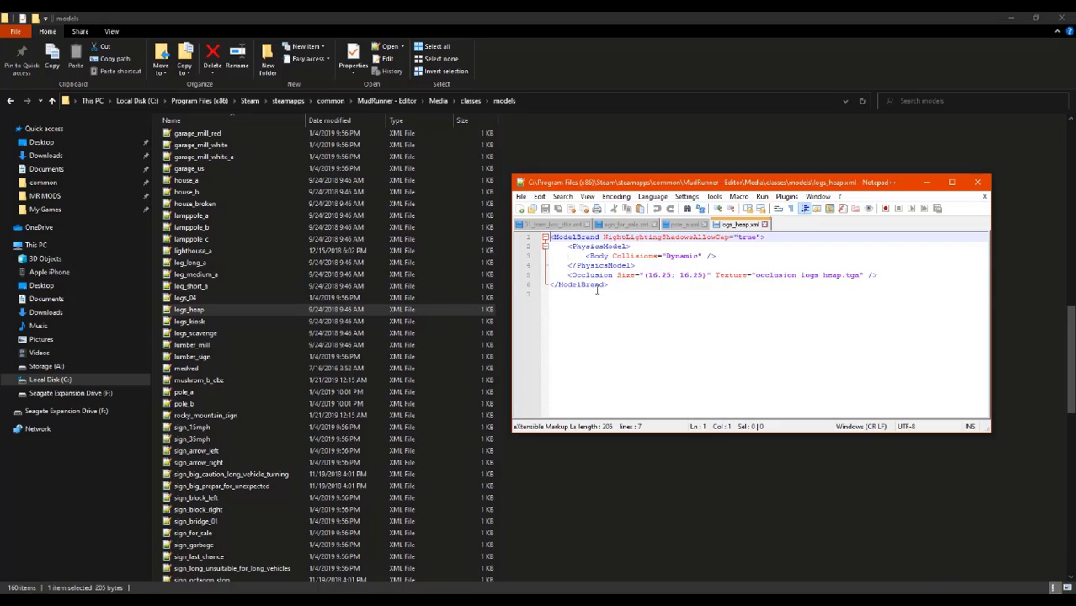
{"action": "left_click", "coordinate": [597, 290]}
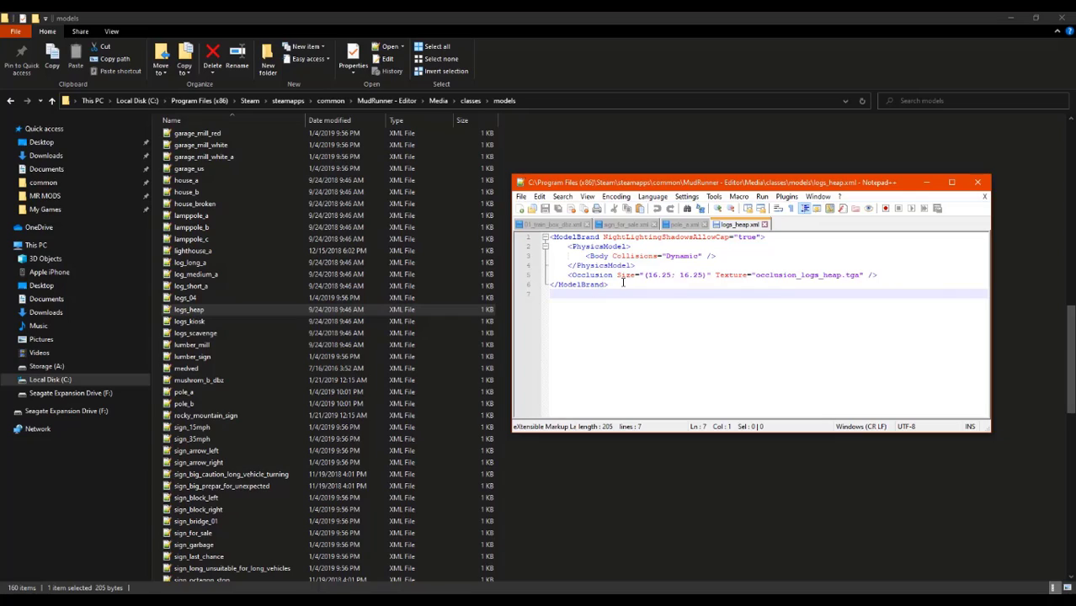
{"action": "left_click", "coordinate": [595, 247]}
{"action": "left_click", "coordinate": [575, 237]}
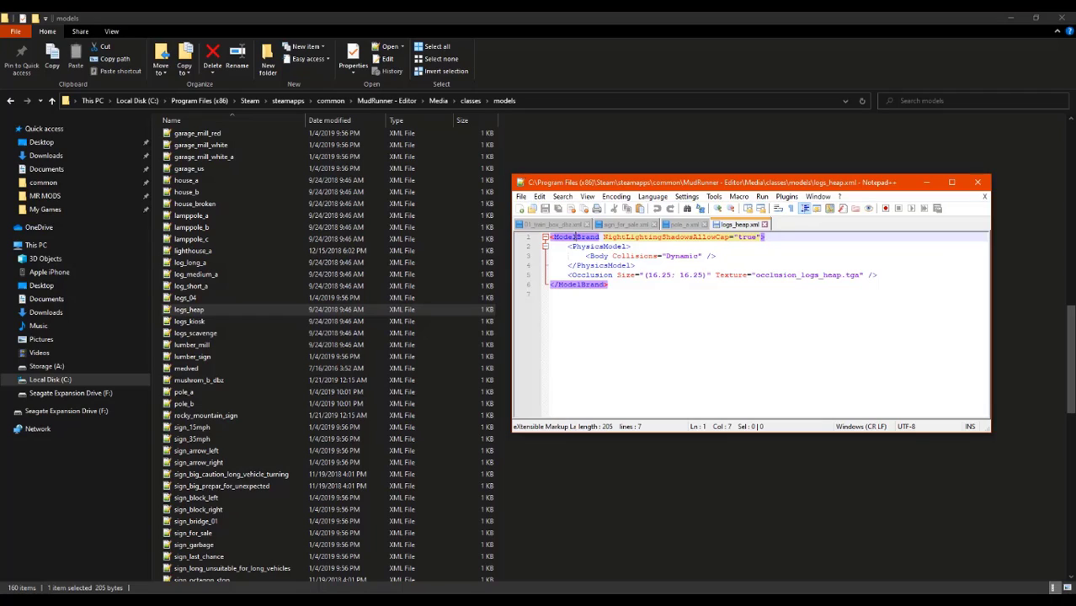
{"action": "left_click", "coordinate": [976, 182]}
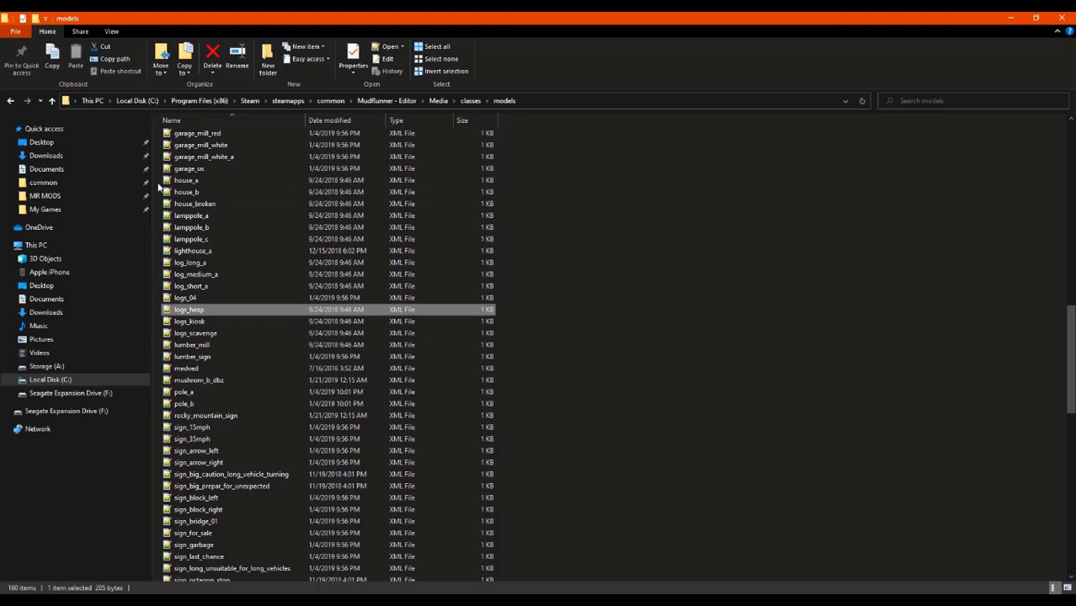
- Open the house_a class file to examine its StaticLights, PhysicsModel and Occlusion entries, then close the editor window
{"action": "left_click", "coordinate": [193, 181]}
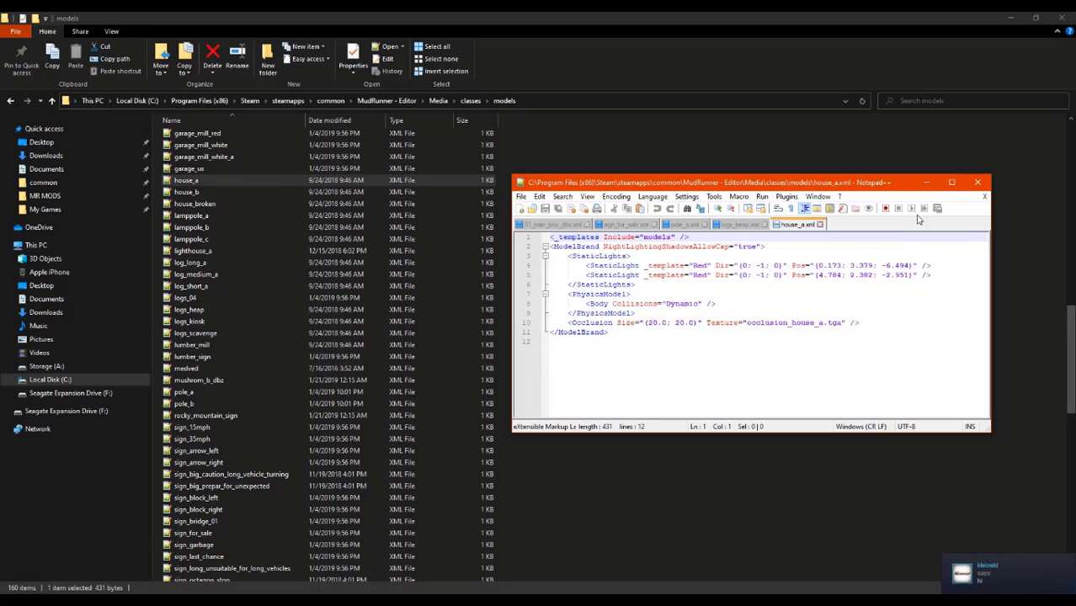
{"action": "left_click", "coordinate": [977, 182]}
- Open the 01_glen_sign_dbz class file and copy its entire ModelBrand XML block
{"action": "scroll", "coordinate": [270, 217], "scroll_direction": "up", "scroll_amount": 2}
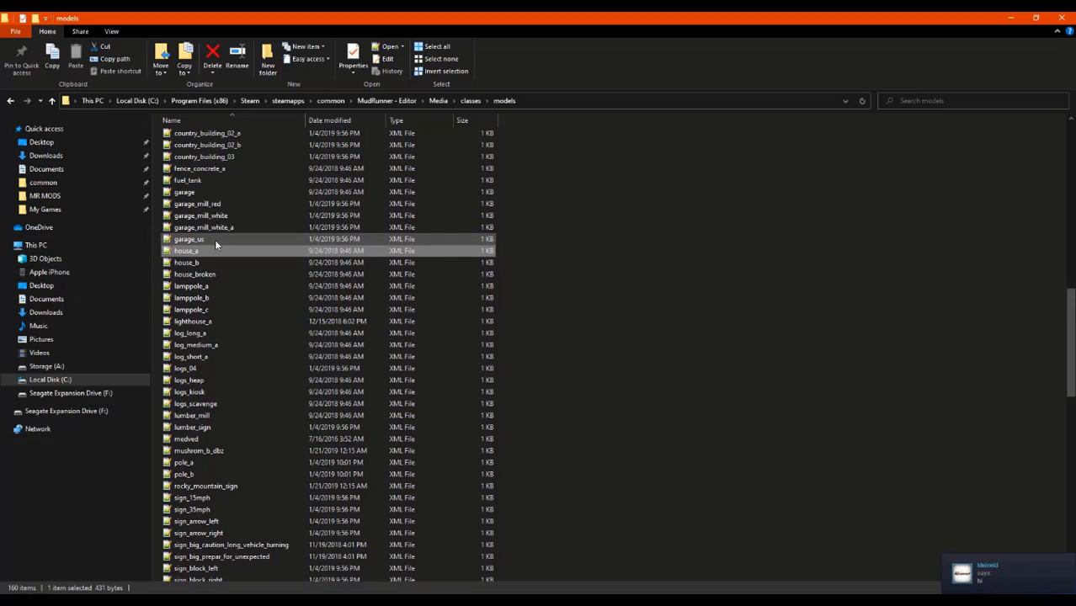
{"action": "scroll", "coordinate": [206, 240], "scroll_direction": "up", "scroll_amount": 1}
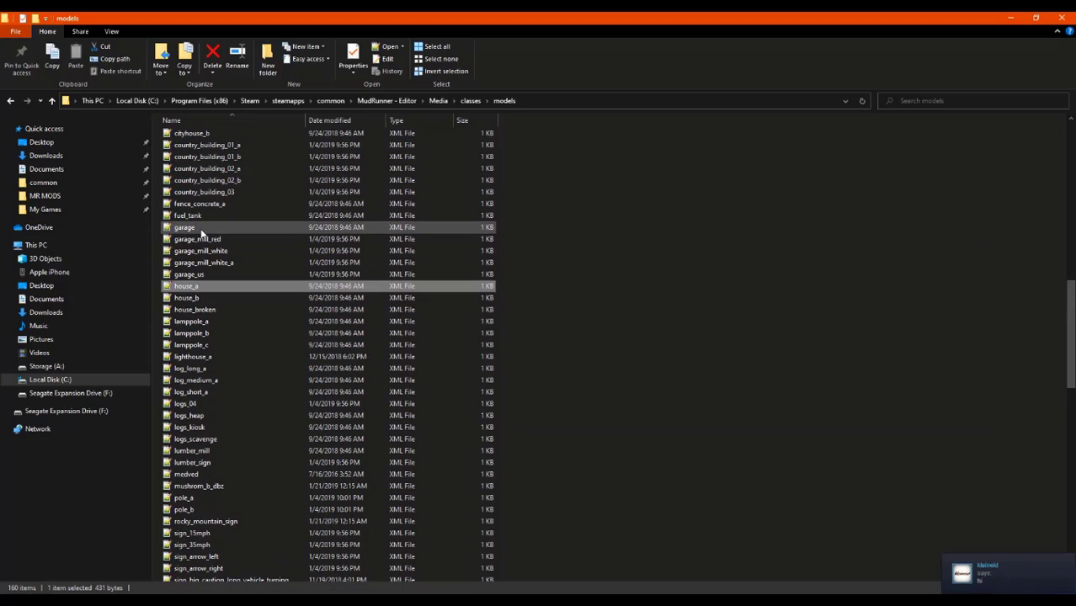
{"action": "left_click", "coordinate": [201, 229]}
{"action": "scroll", "coordinate": [199, 220], "scroll_direction": "up", "scroll_amount": 6}
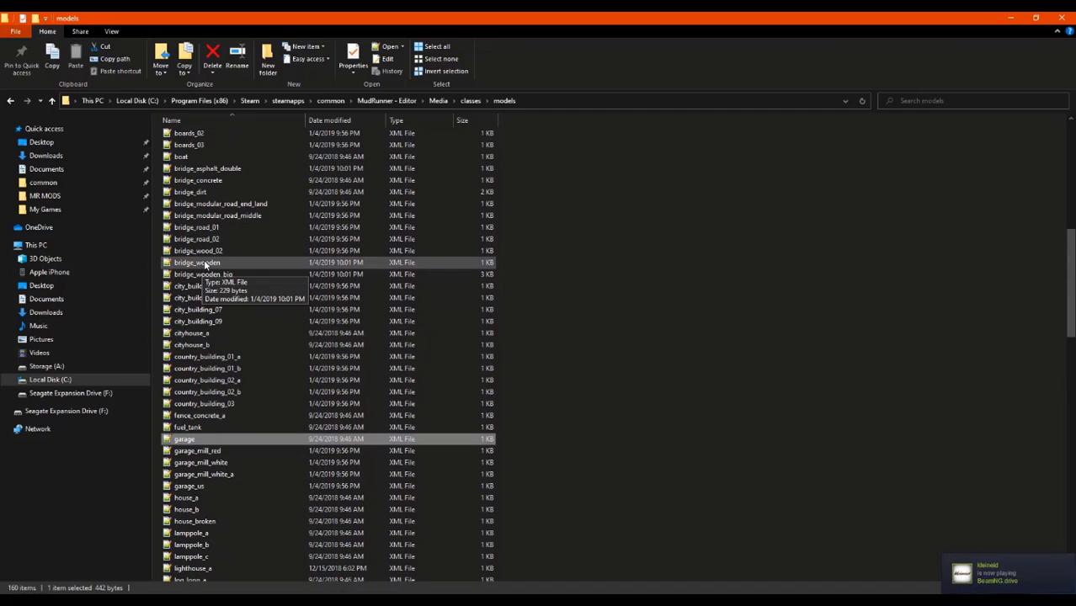
{"action": "scroll", "coordinate": [205, 246], "scroll_direction": "up", "scroll_amount": 2}
{"action": "scroll", "coordinate": [191, 267], "scroll_direction": "up", "scroll_amount": 1}
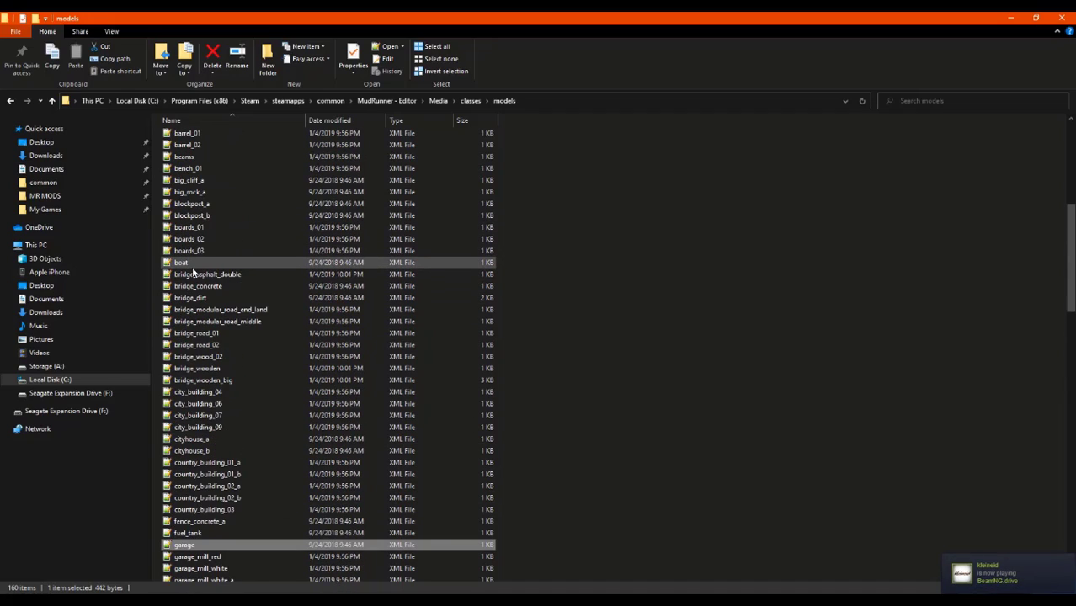
{"action": "scroll", "coordinate": [193, 264], "scroll_direction": "up", "scroll_amount": 10}
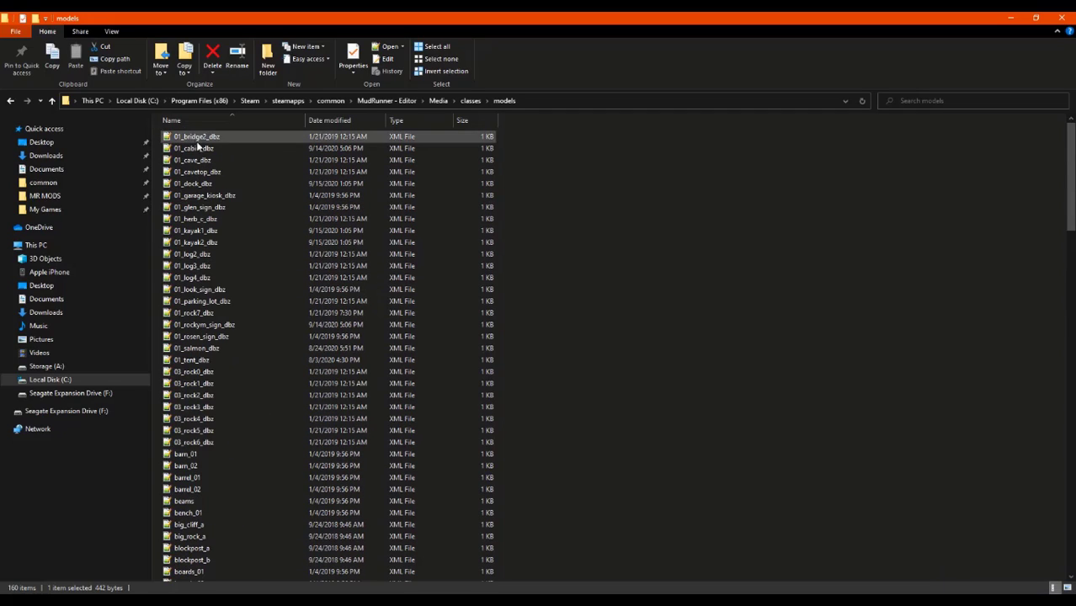
{"action": "double_click", "coordinate": [202, 208]}
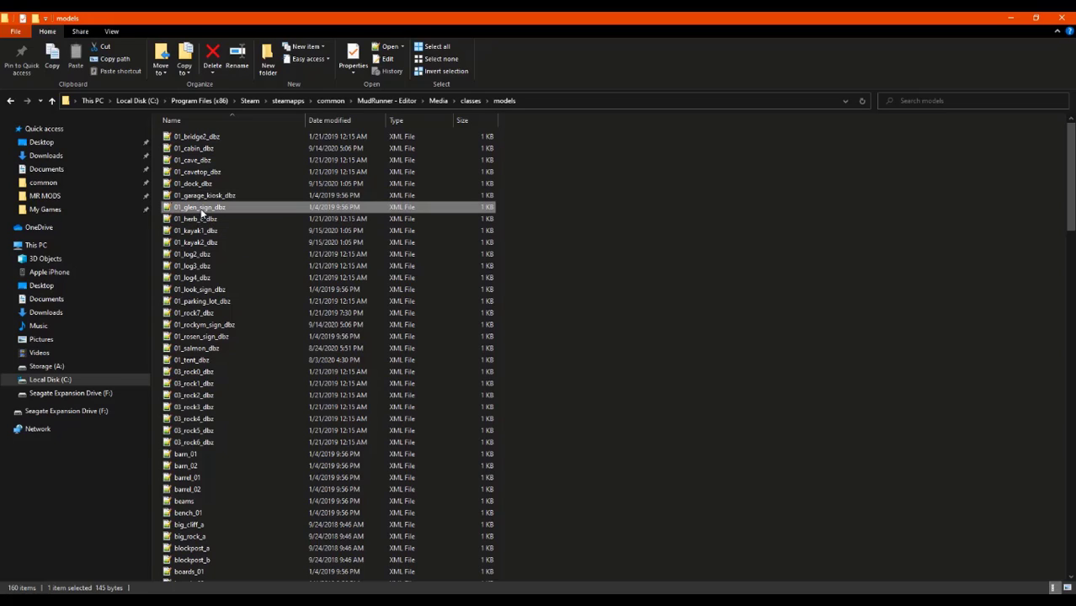
{"action": "left_click_drag", "start_coordinate": [636, 304], "coordinate": [551, 237]}
{"action": "left_click_drag", "start_coordinate": [625, 295], "coordinate": [551, 237]}
{"action": "right_click", "coordinate": [577, 247]}
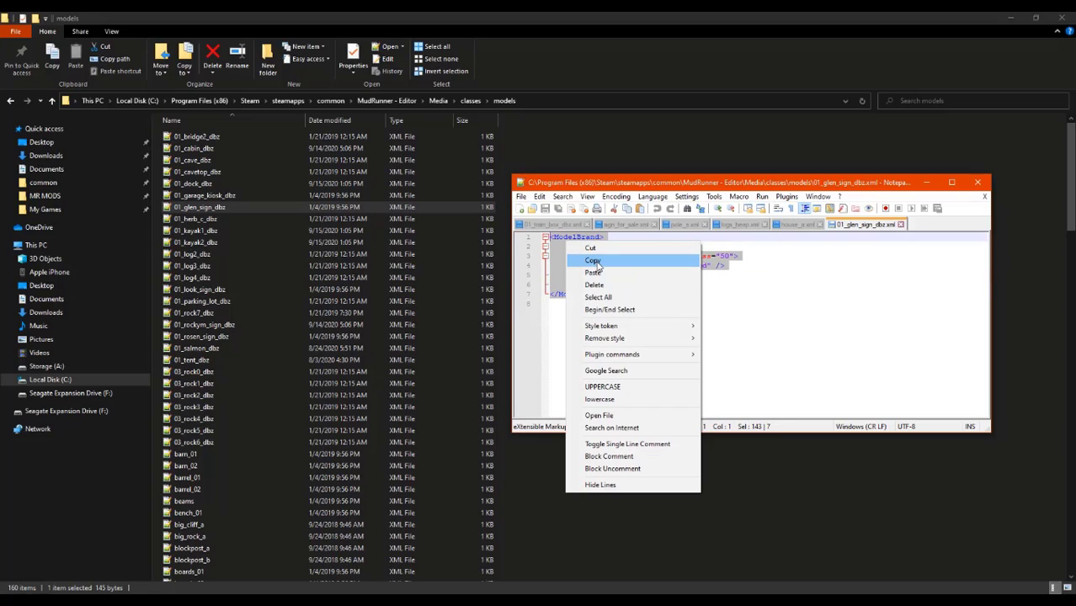
{"action": "left_click", "coordinate": [592, 260]}
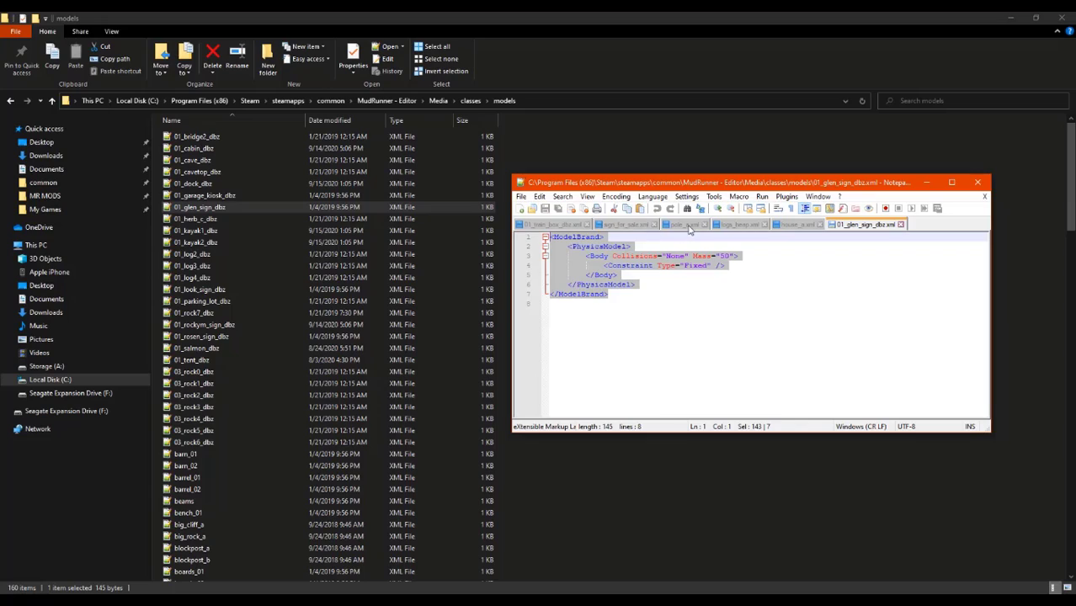
- Close every class file still open in the text editor, including house_a, pole_a and sign_for_sale, and exit the editor
{"action": "left_click", "coordinate": [900, 226]}
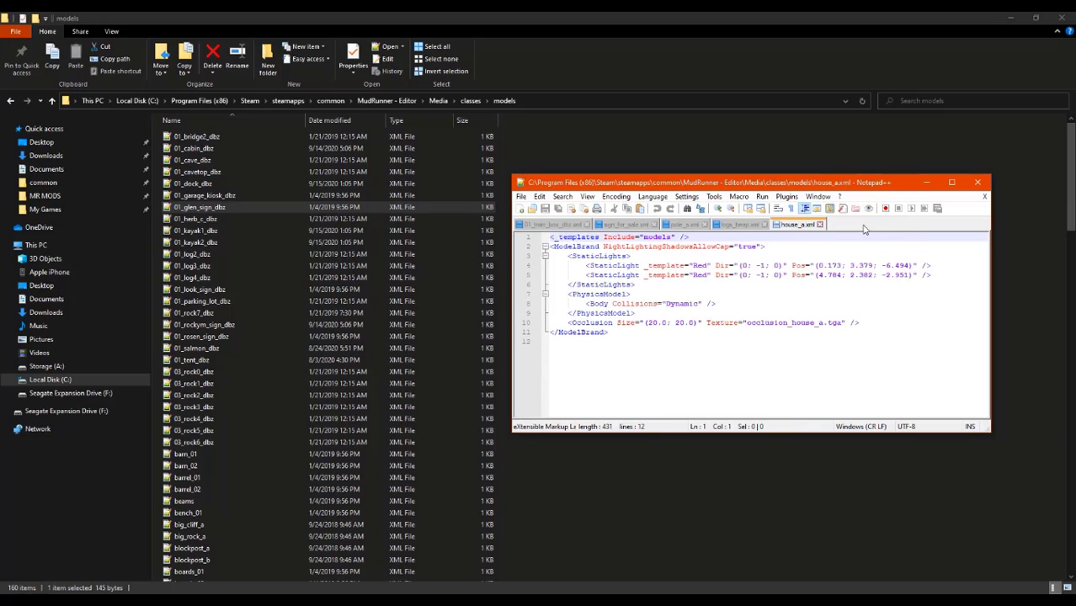
{"action": "left_click", "coordinate": [819, 225]}
{"action": "left_click", "coordinate": [764, 225]}
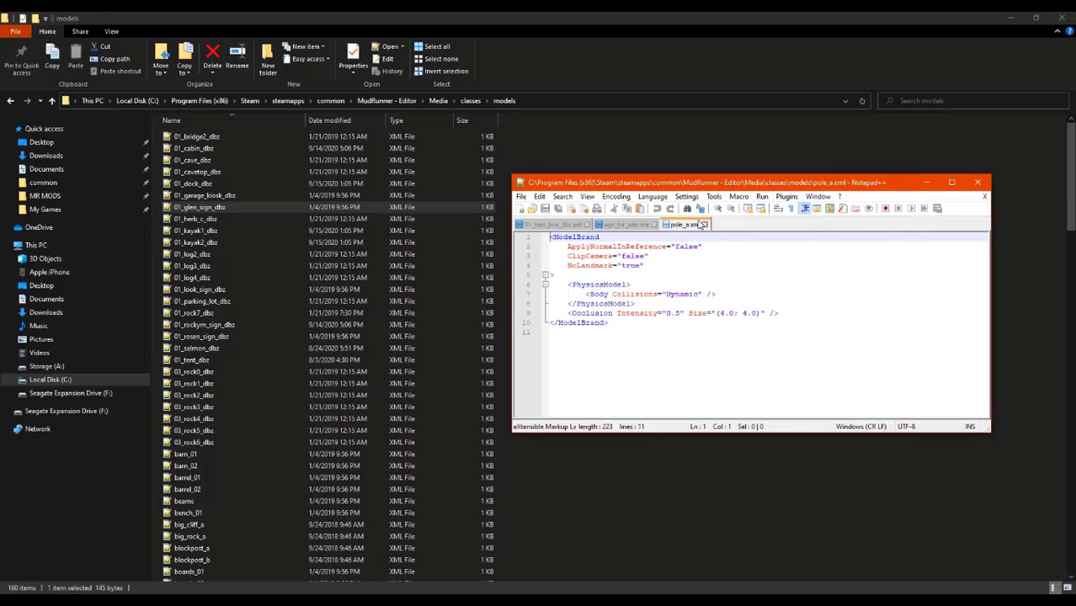
{"action": "left_click", "coordinate": [703, 226]}
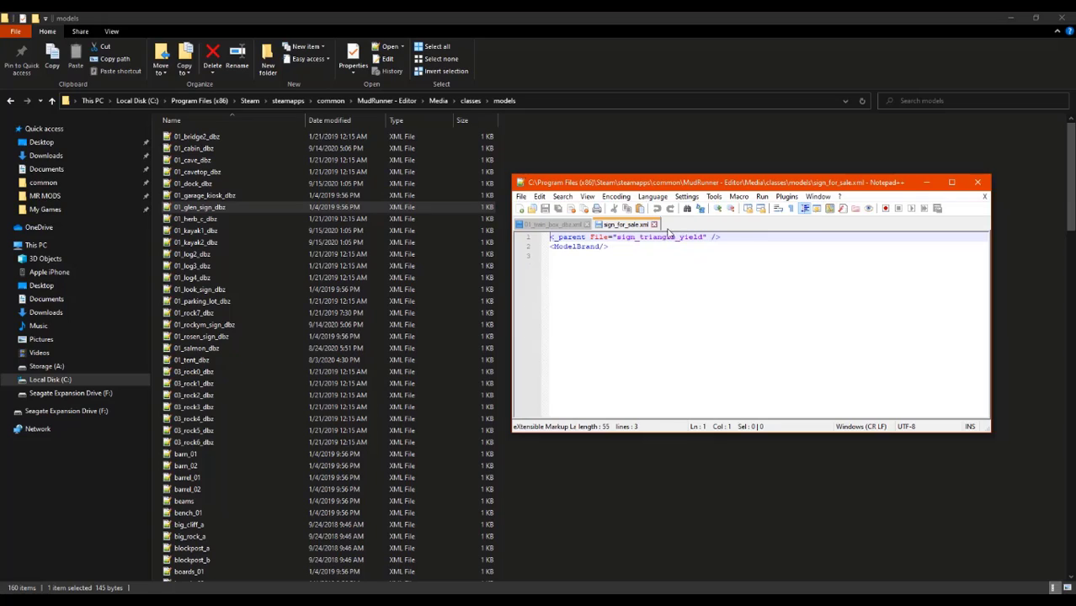
{"action": "left_click", "coordinate": [653, 224]}
{"action": "left_click", "coordinate": [587, 225]}
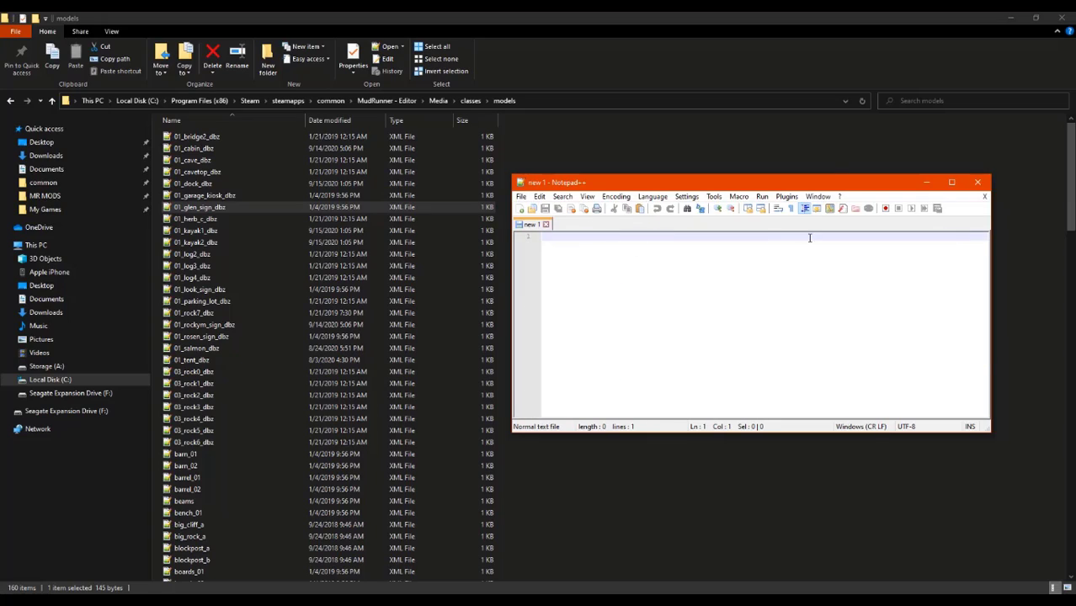
{"action": "left_click_drag", "start_coordinate": [866, 188], "coordinate": [667, 227]}
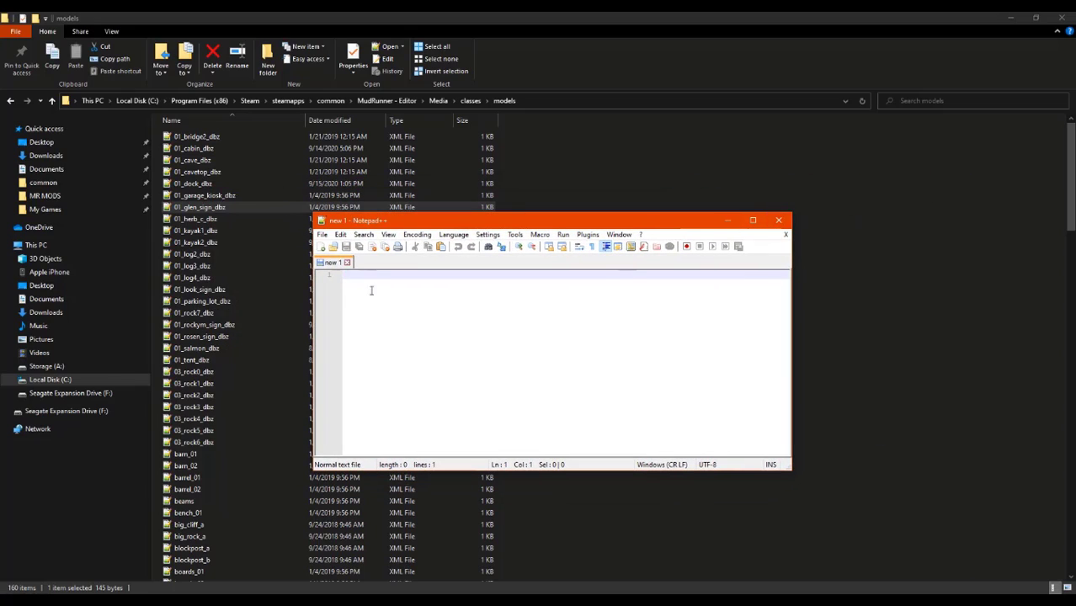
{"action": "left_click", "coordinate": [777, 219]}
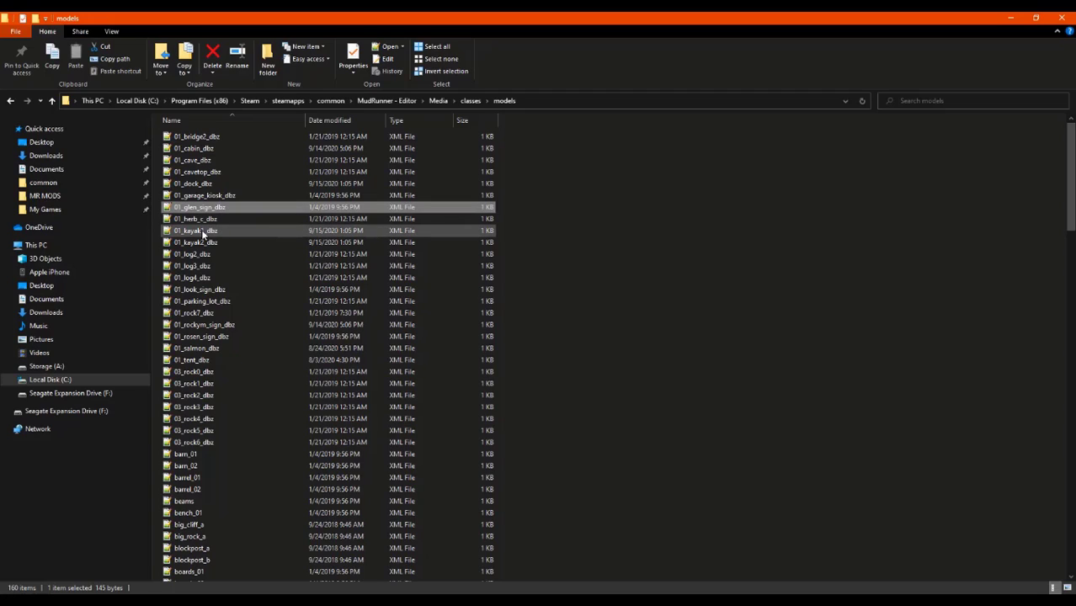
{"action": "right_click", "coordinate": [622, 243]}
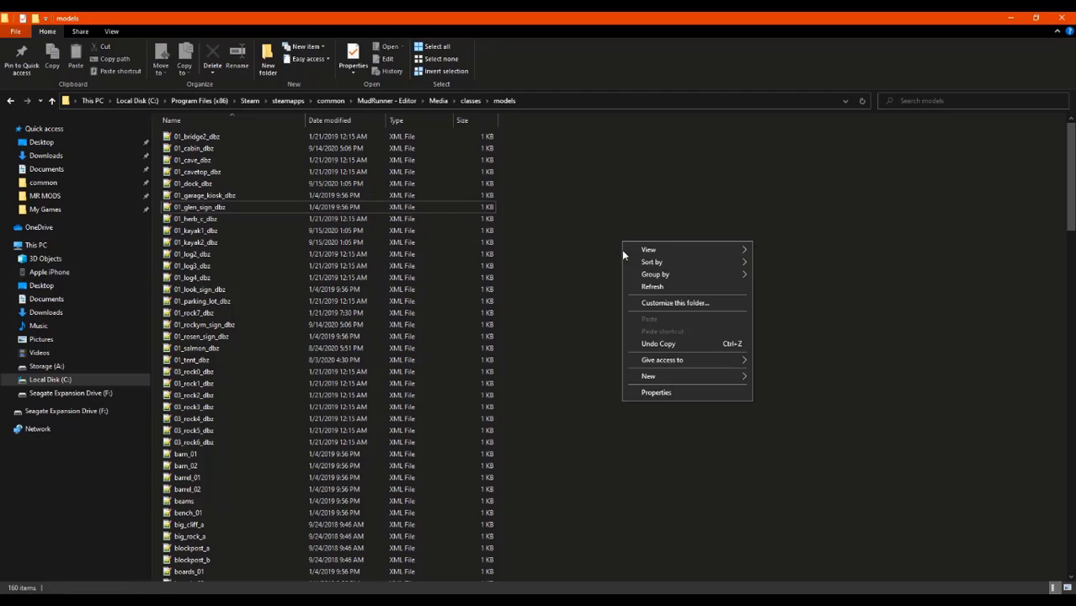
{"action": "mouse_move", "coordinate": [665, 375]}
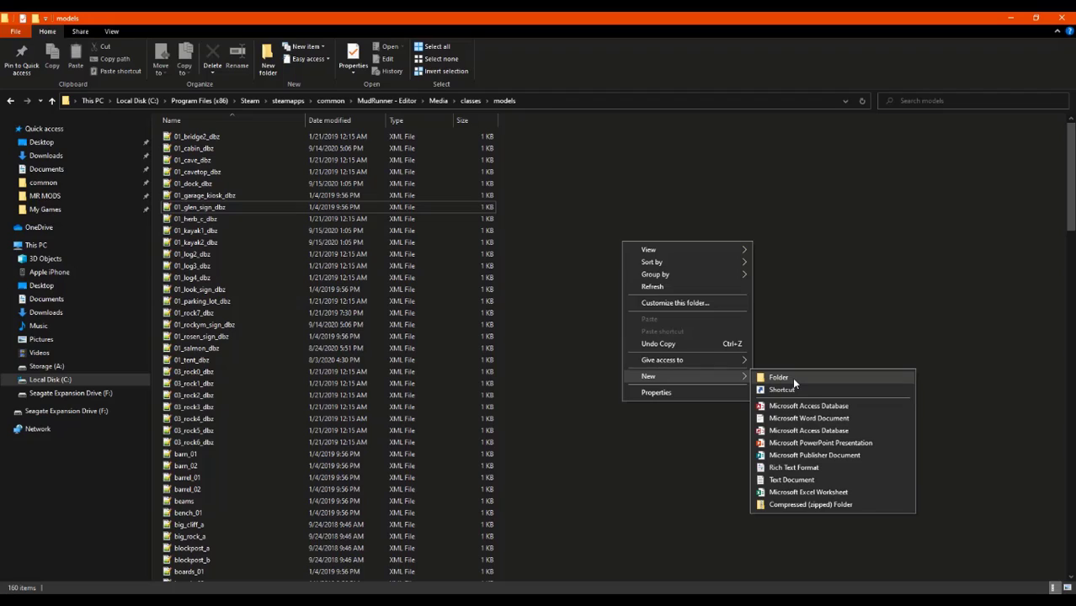
{"action": "left_click", "coordinate": [799, 304]}
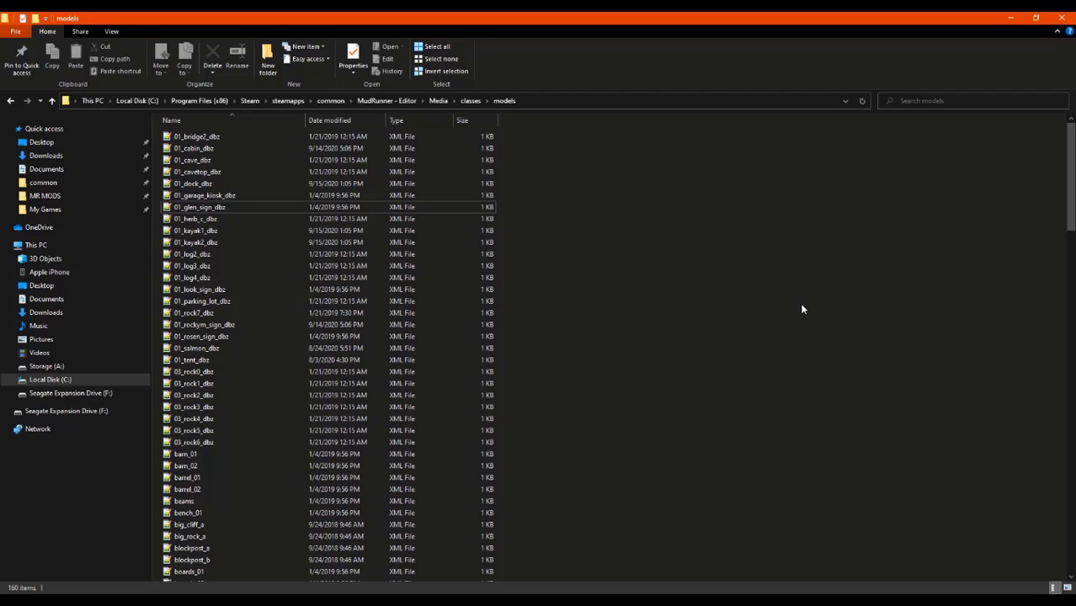
- Open the barn_01 class file to examine its PhysicsModel and Occlusion tags, then close the editor window
{"action": "left_click", "coordinate": [200, 208]}
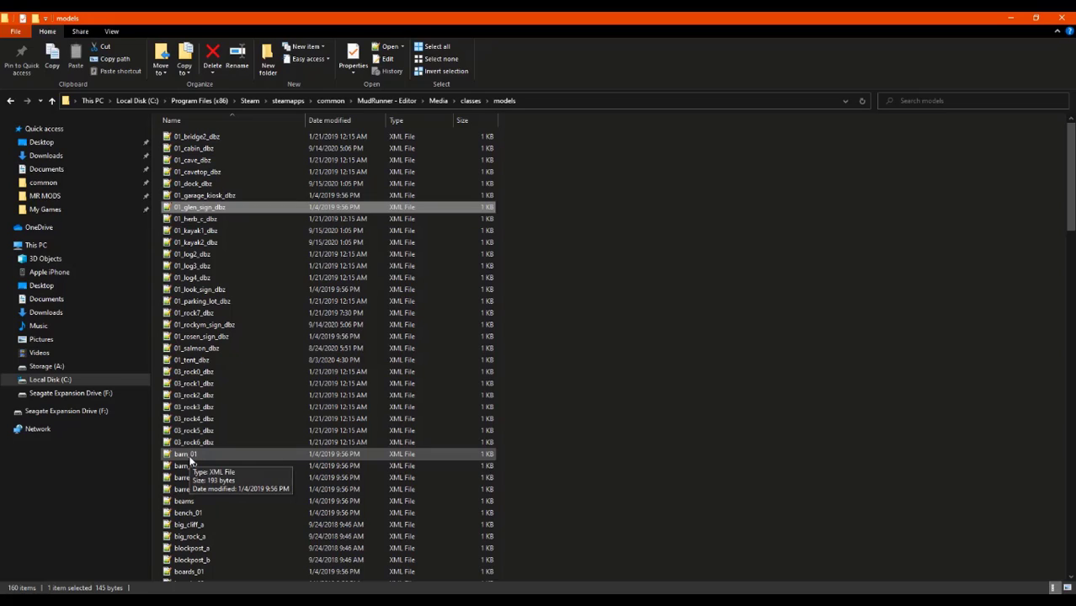
{"action": "double_click", "coordinate": [191, 459]}
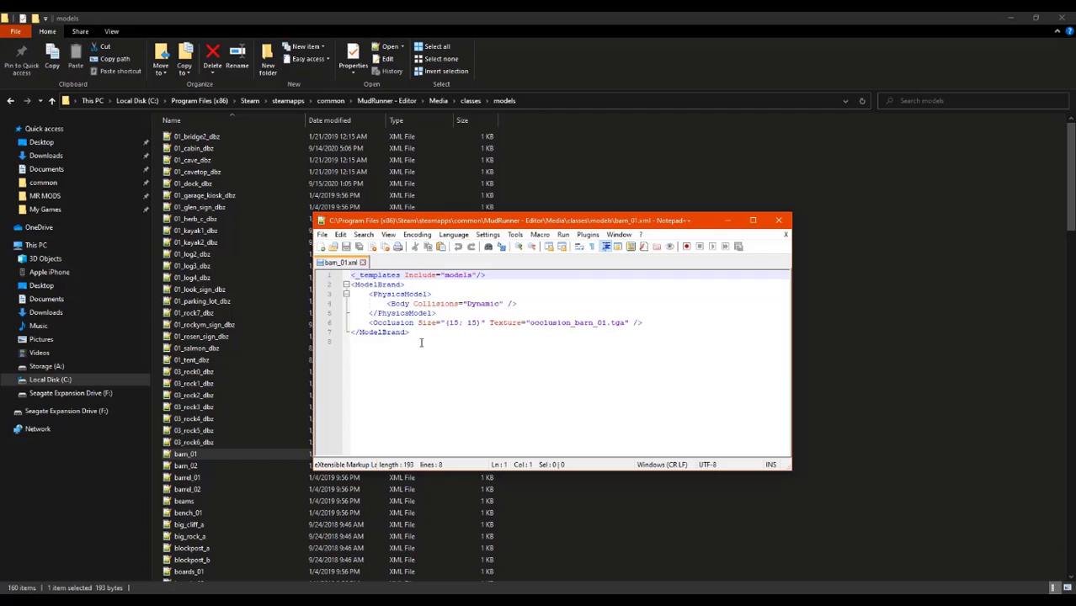
{"action": "left_click", "coordinate": [778, 220]}
- Find the fuel_tank class file and duplicate it within the models folder
{"action": "left_click", "coordinate": [206, 477]}
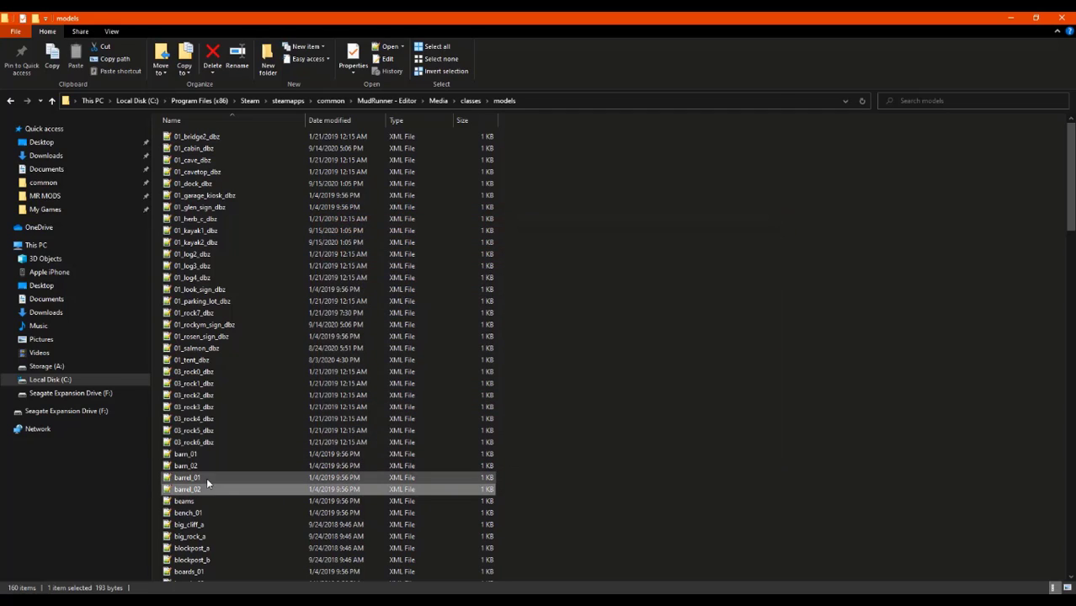
{"action": "left_click", "coordinate": [189, 360]}
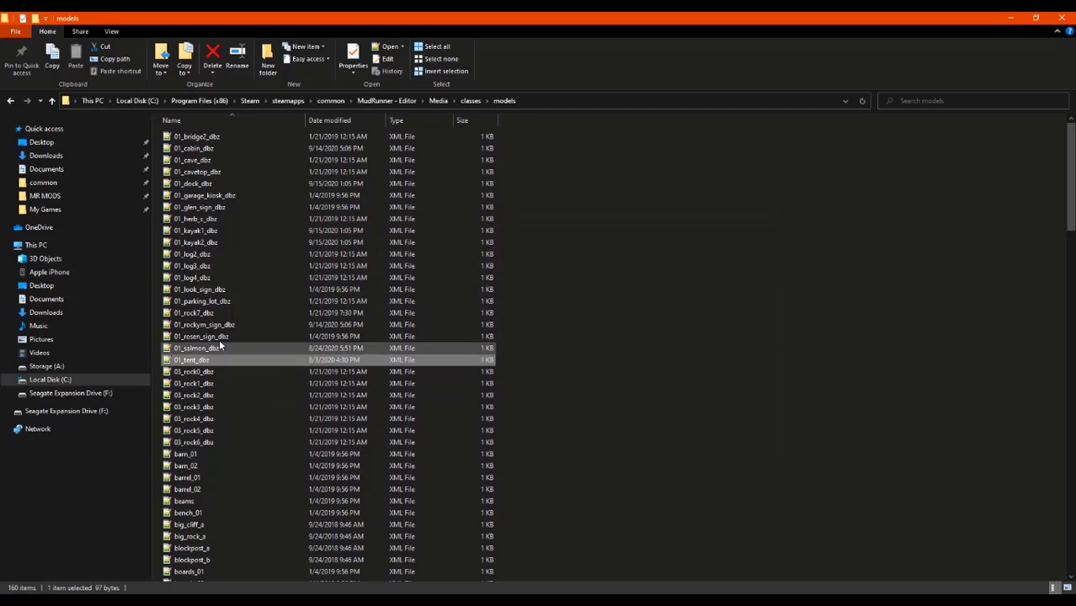
{"action": "scroll", "coordinate": [221, 304], "scroll_direction": "down", "scroll_amount": 7}
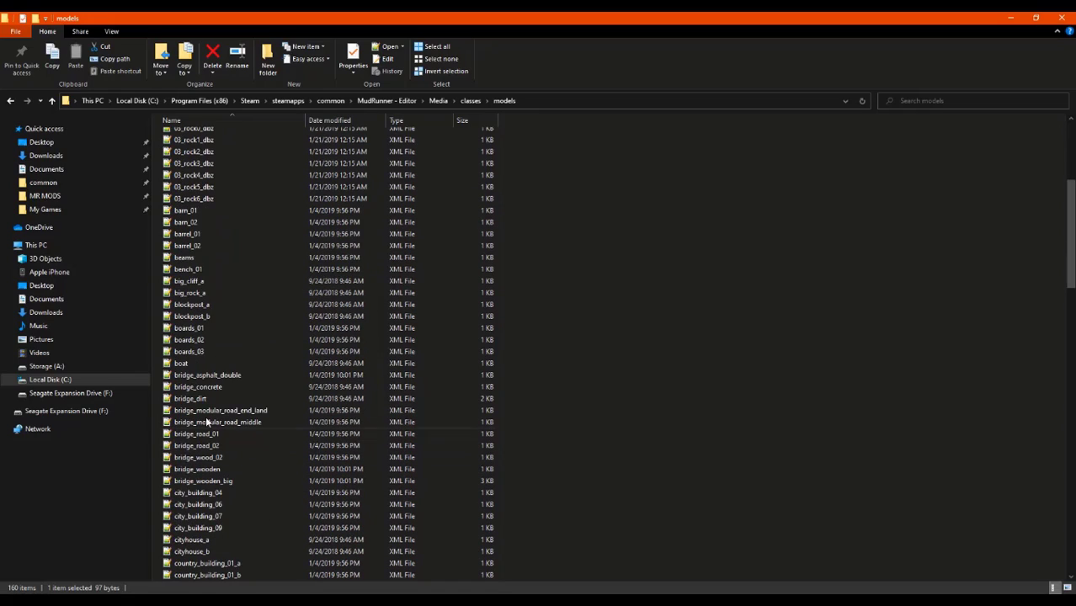
{"action": "left_click", "coordinate": [190, 363]}
{"action": "scroll", "coordinate": [209, 454], "scroll_direction": "down", "scroll_amount": 8}
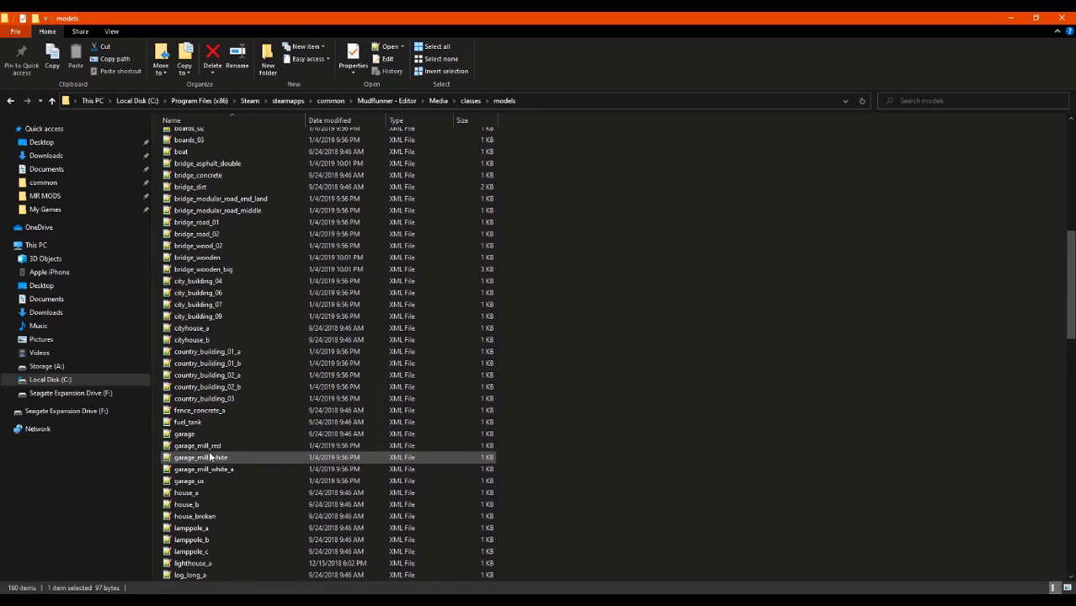
{"action": "left_click", "coordinate": [185, 362]}
{"action": "left_click", "coordinate": [192, 353]}
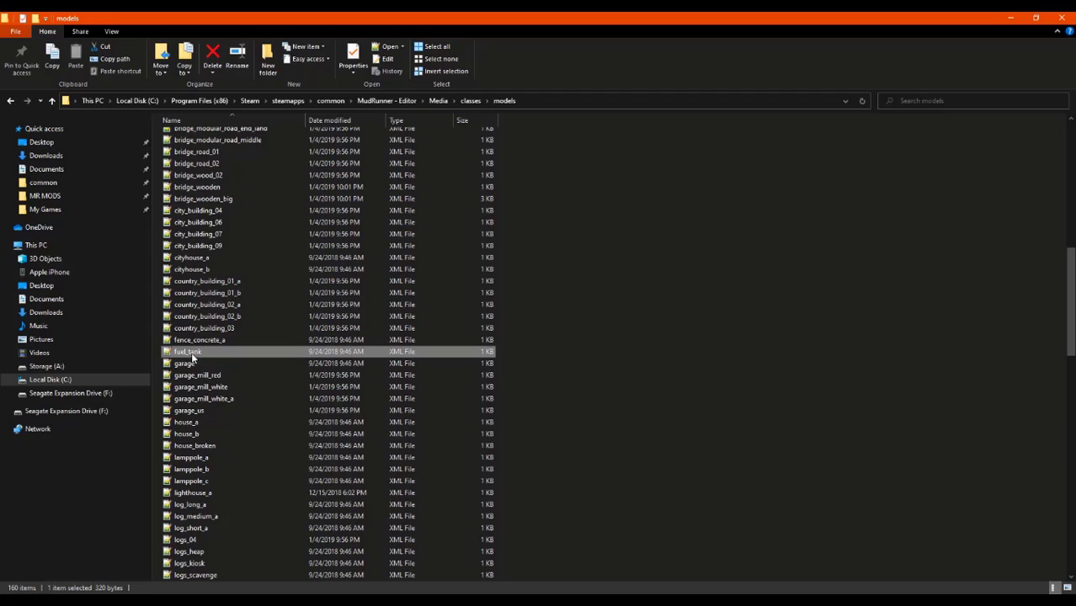
{"action": "right_click", "coordinate": [206, 352]}
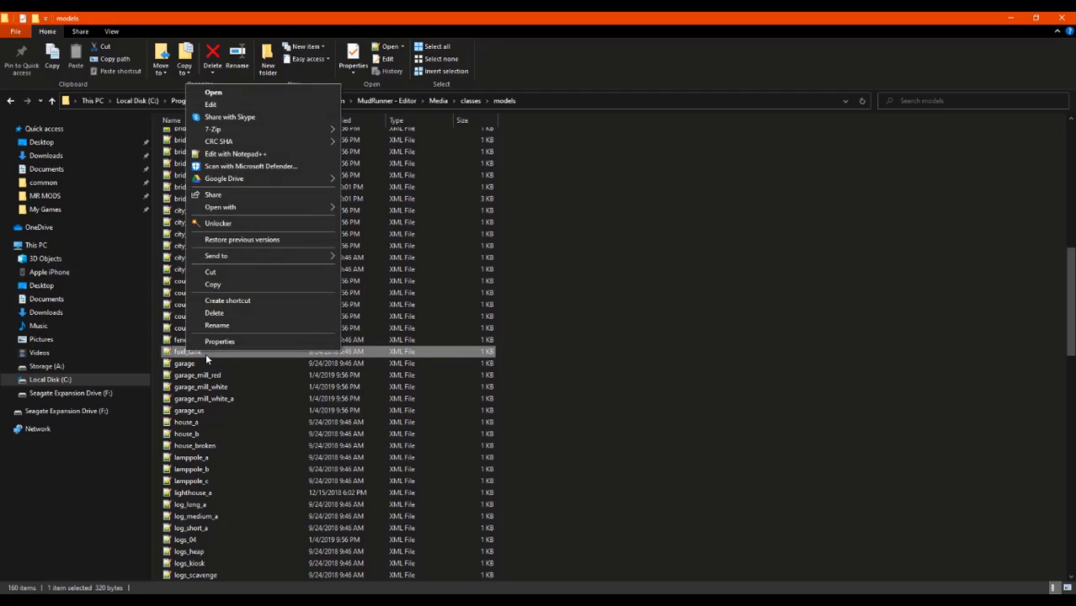
{"action": "left_click", "coordinate": [226, 287]}
{"action": "left_click", "coordinate": [668, 374]}
{"action": "right_click", "coordinate": [667, 374]}
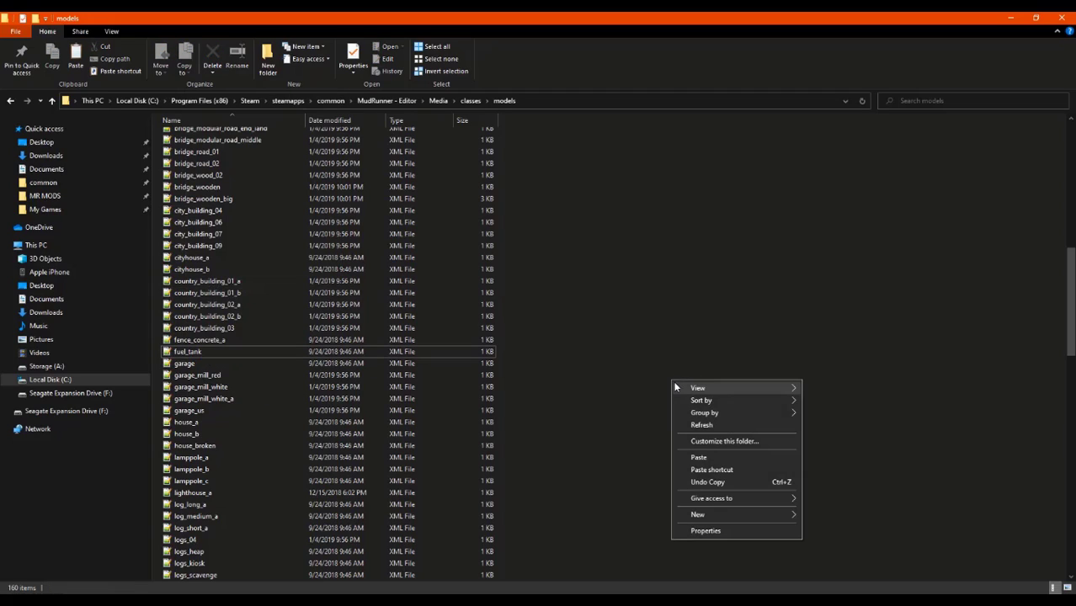
{"action": "left_click", "coordinate": [702, 459]}
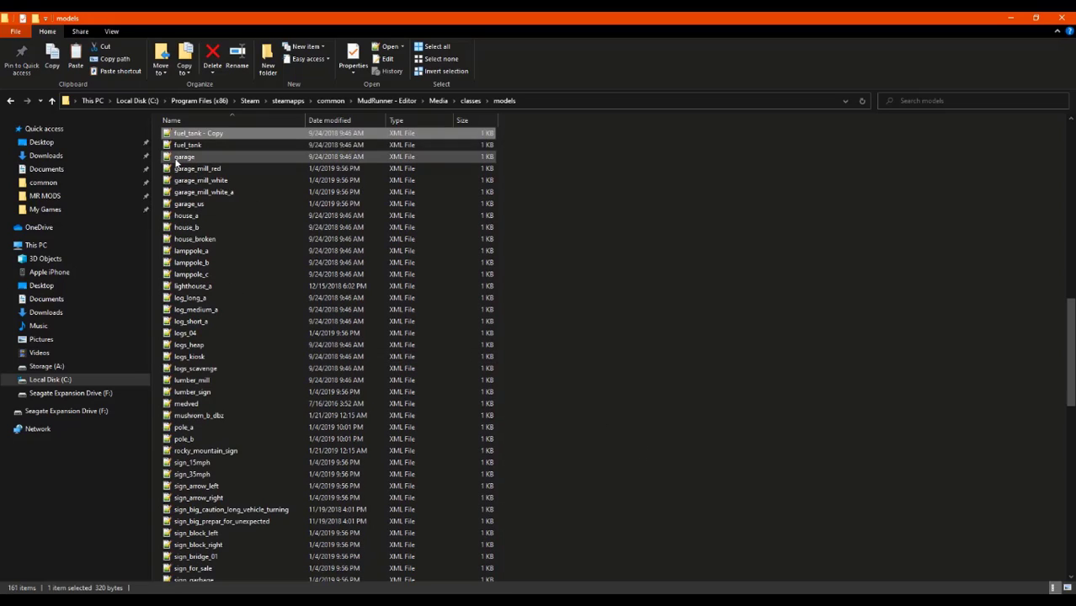
- Rename the copied fuel_tank file as 01_train_box_dbz
{"action": "right_click", "coordinate": [190, 133]}
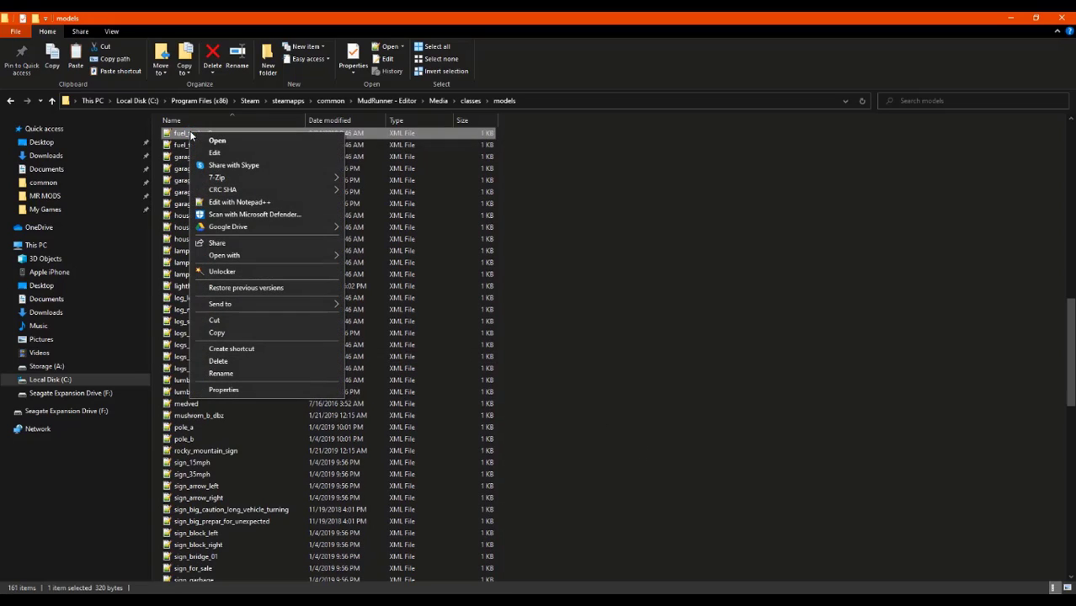
{"action": "left_click", "coordinate": [230, 373]}
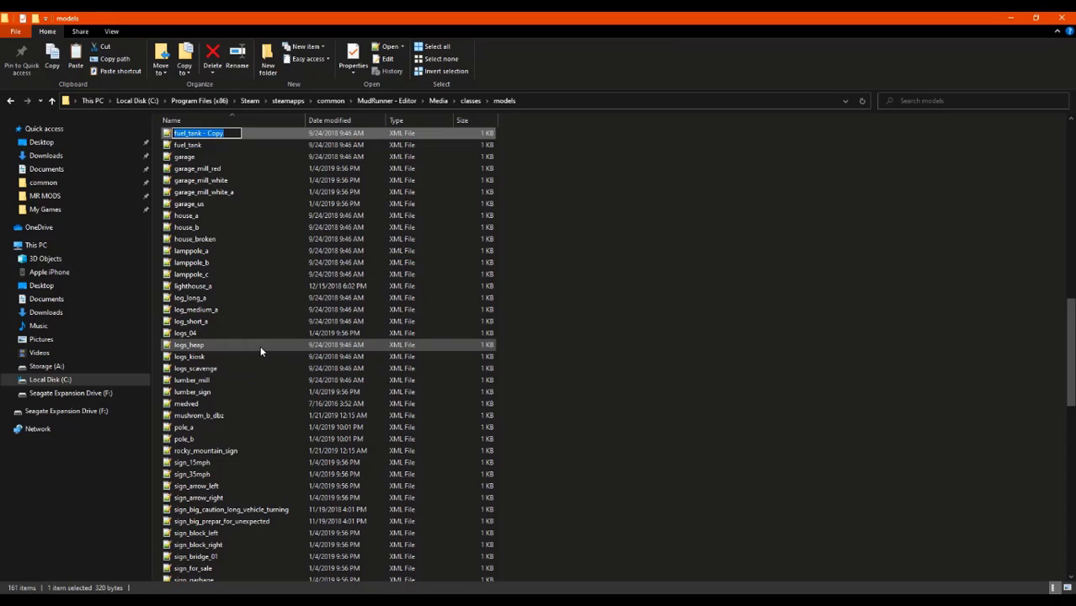
{"action": "type", "text": "d"}
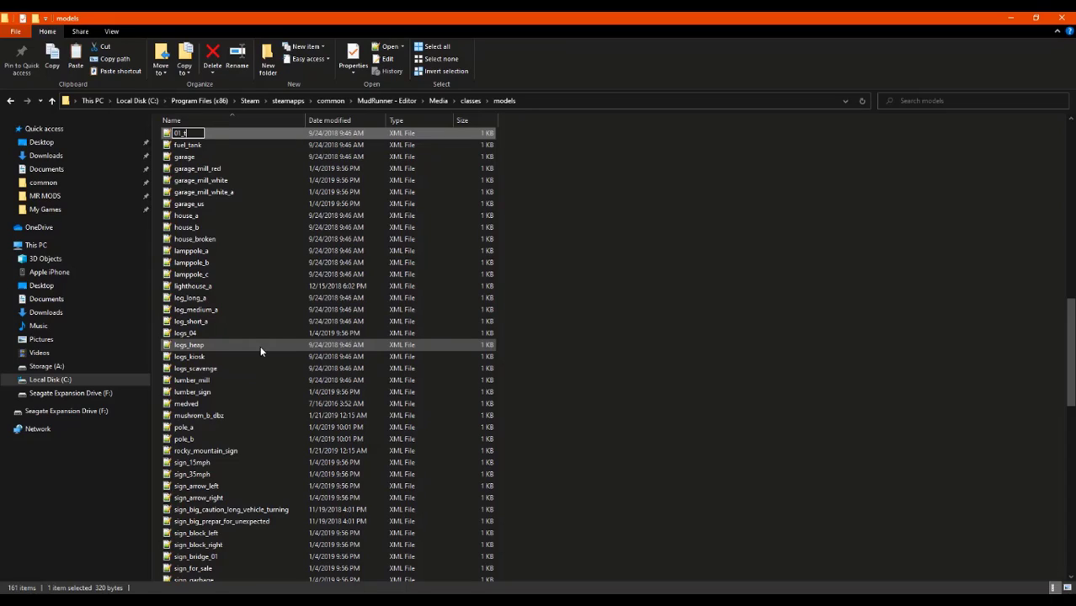
{"action": "type", "text": "01_train_box_dbz"}
{"action": "key", "text": "Return"}
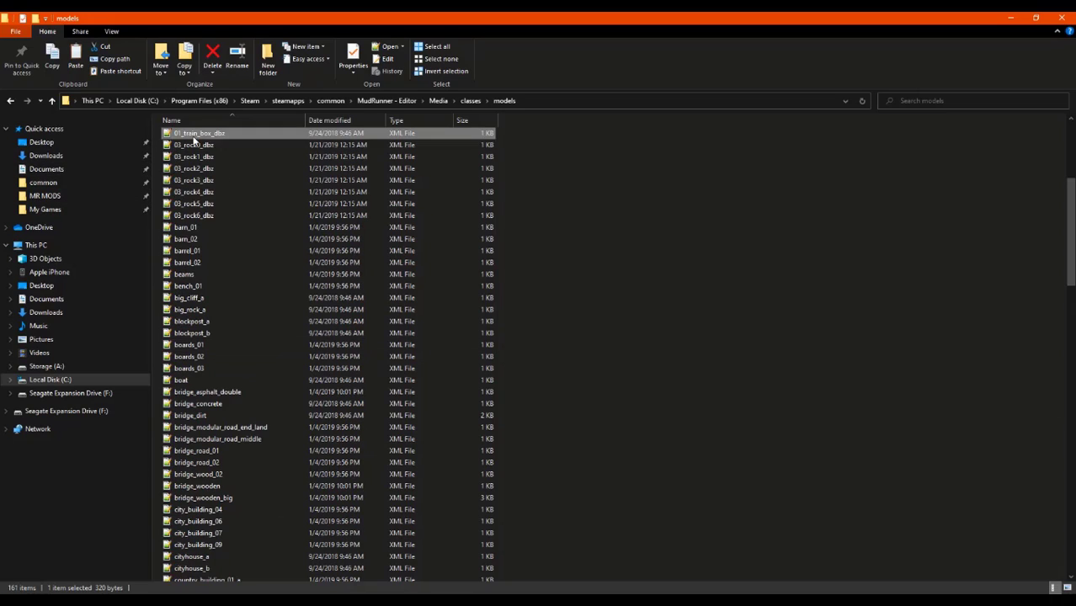
- Open the 01_train_box_dbz class file and delete all of the XML inherited from fuel_tank
{"action": "double_click", "coordinate": [222, 134]}
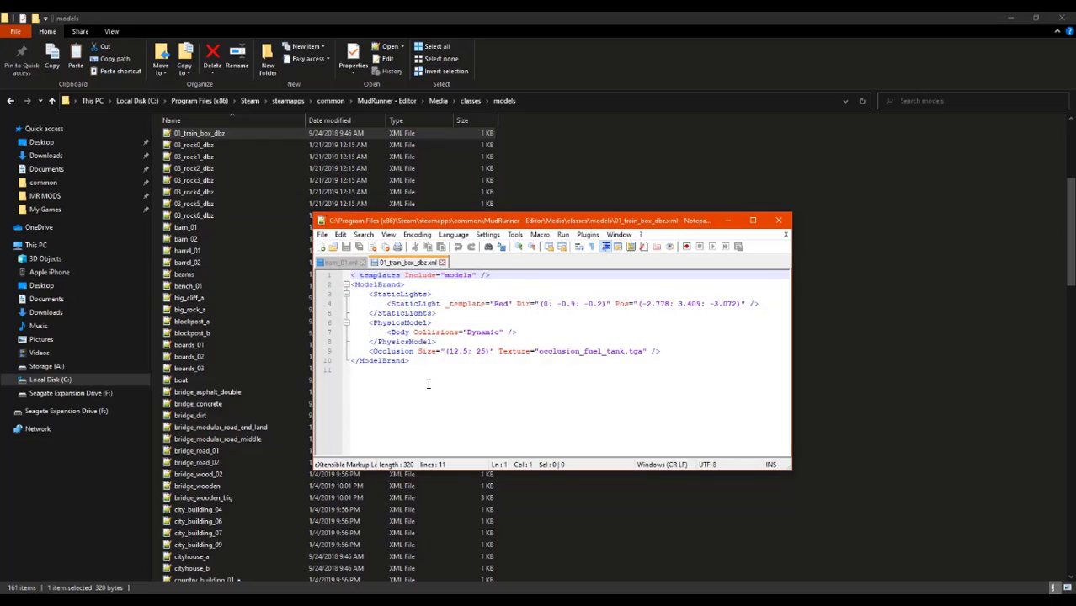
{"action": "left_click_drag", "start_coordinate": [427, 384], "coordinate": [334, 275]}
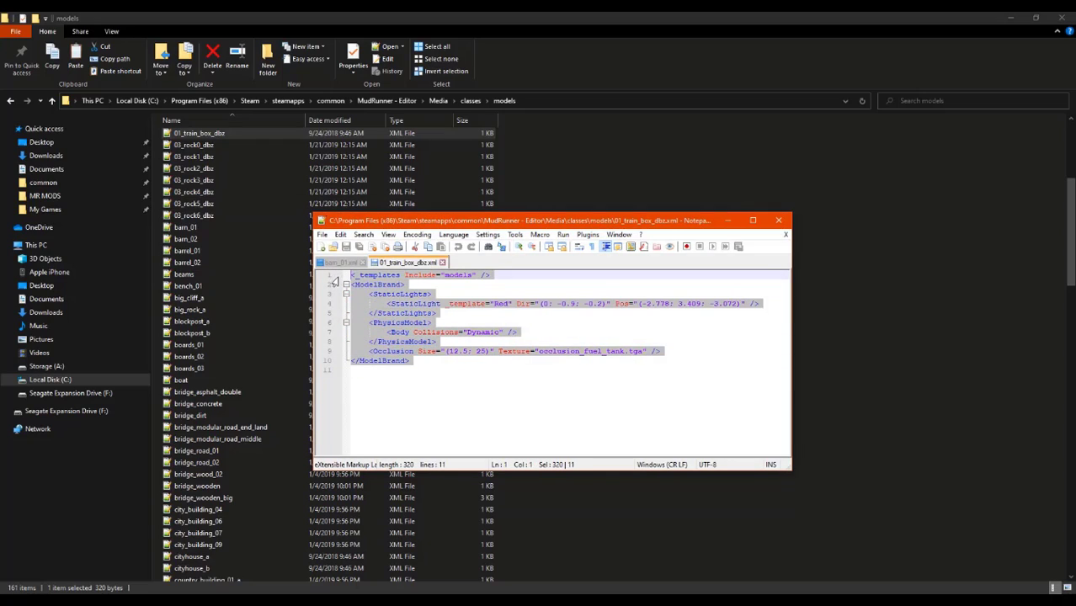
{"action": "key", "text": "Delete"}
- Copy the ModelBrand block from barn_01.xml into the emptied 01_train_box_dbz.xml, and close barn_01.xml
{"action": "left_click", "coordinate": [340, 262]}
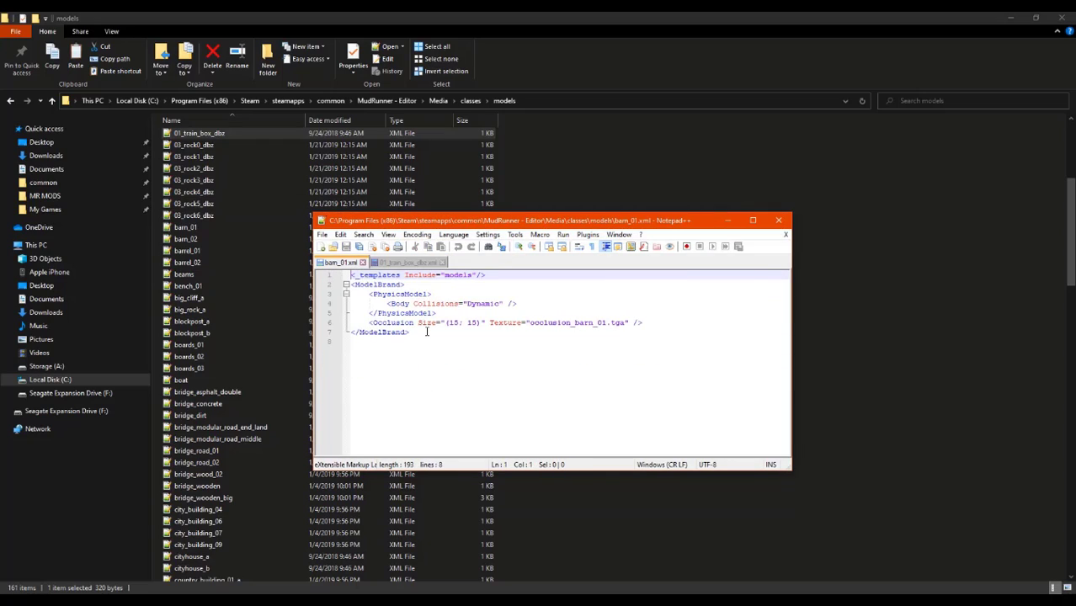
{"action": "left_click_drag", "start_coordinate": [429, 334], "coordinate": [349, 284]}
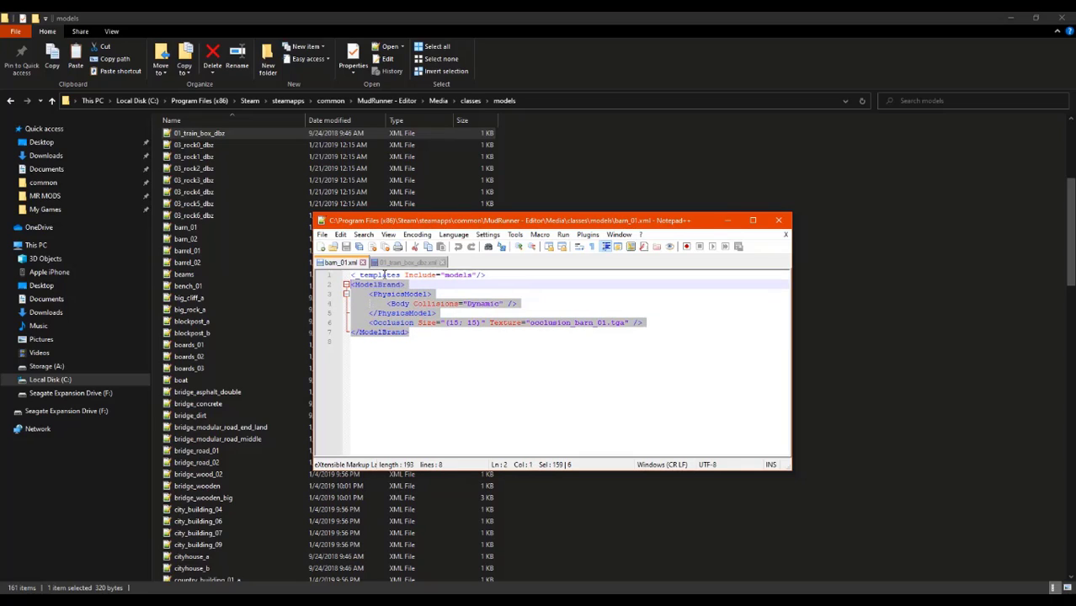
{"action": "right_click", "coordinate": [402, 297]}
{"action": "left_click", "coordinate": [450, 313]}
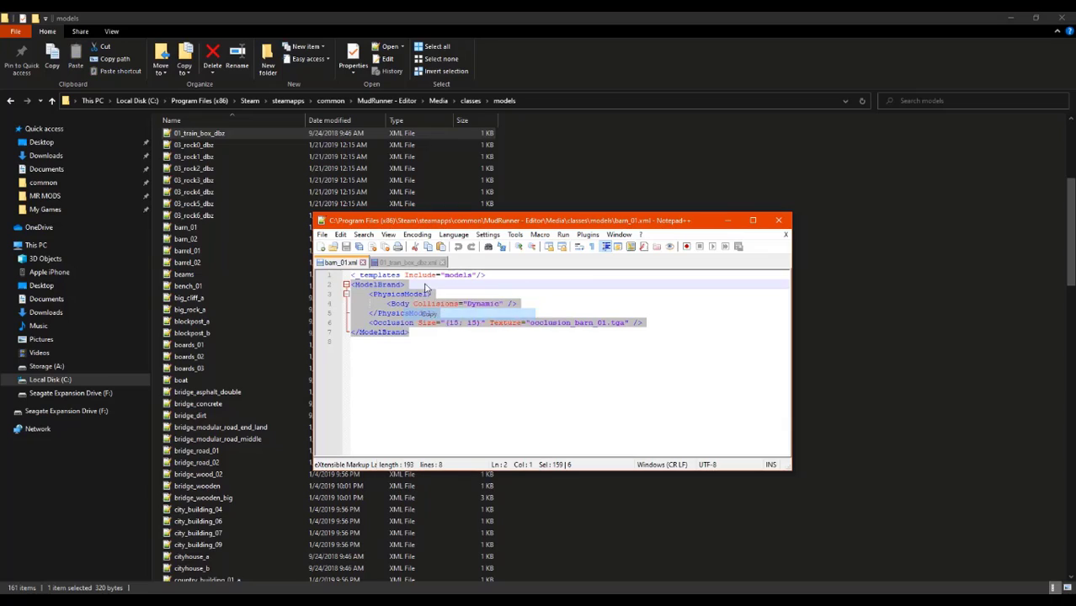
{"action": "key", "text": "ctrl+Tab"}
{"action": "right_click", "coordinate": [362, 272]}
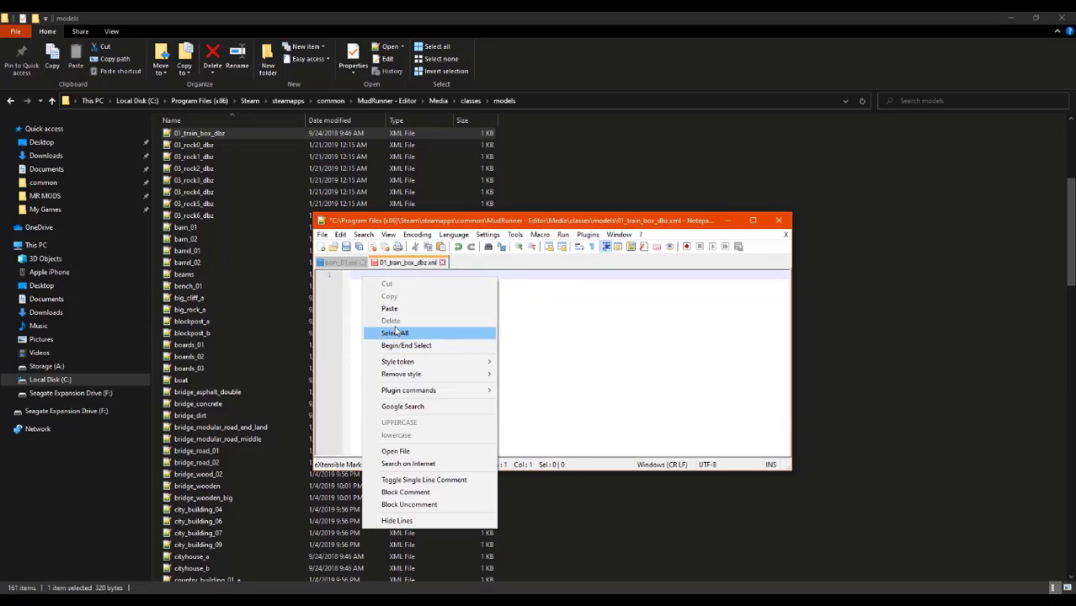
{"action": "left_click", "coordinate": [380, 311]}
{"action": "left_click", "coordinate": [362, 262]}
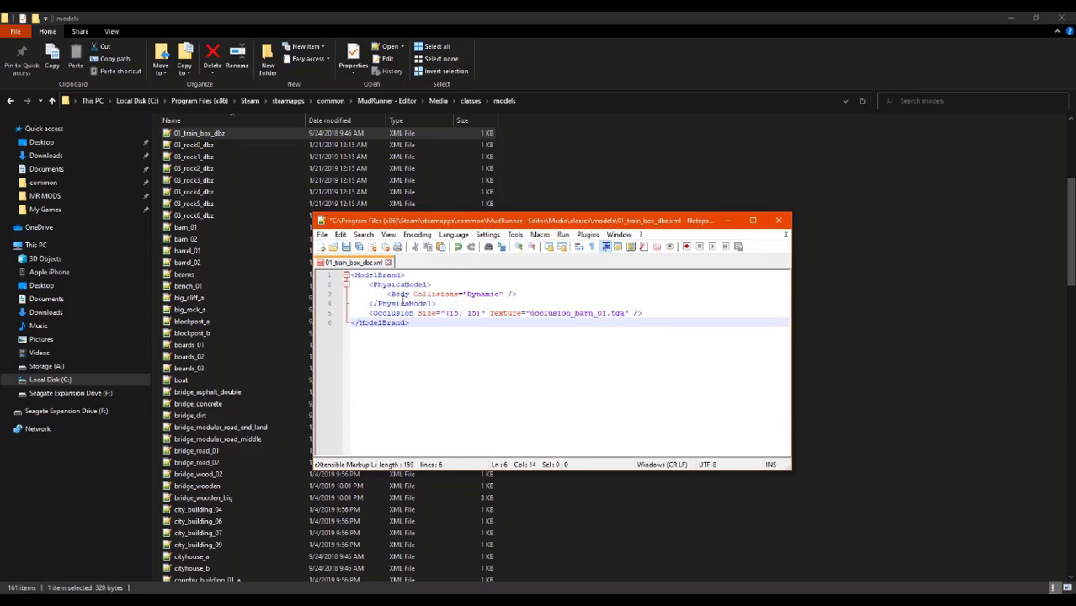
- Delete the Occlusion line and its leftover blank line from 01_train_box_dbz.xml, keeping only the PhysicsModel block inside ModelBrand
{"action": "left_click", "coordinate": [474, 312]}
{"action": "left_click", "coordinate": [533, 332]}
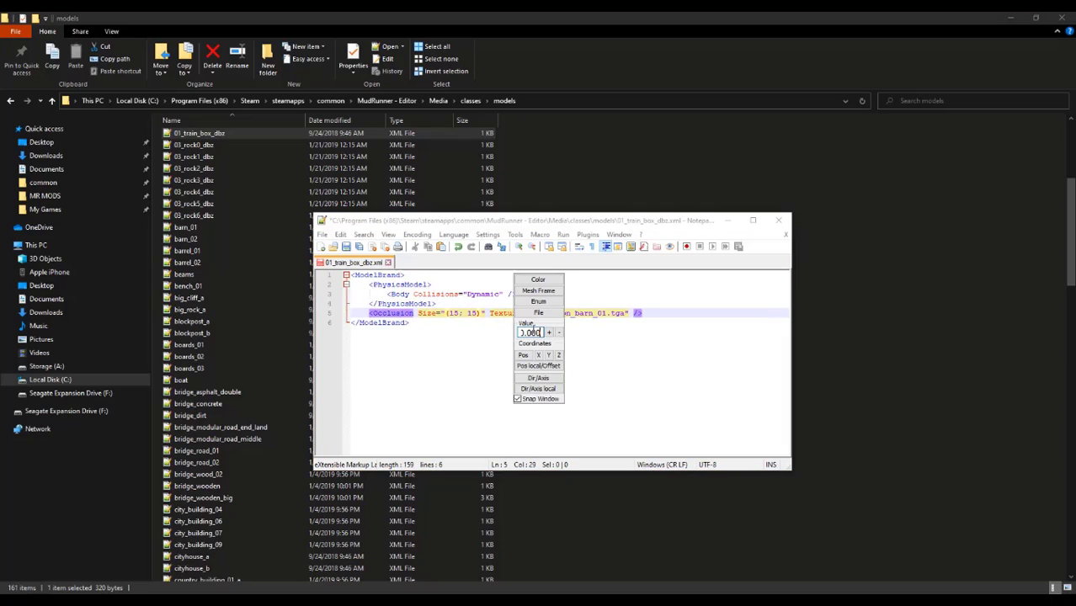
{"action": "left_click", "coordinate": [646, 332]}
{"action": "left_click_drag", "start_coordinate": [642, 313], "coordinate": [368, 314]}
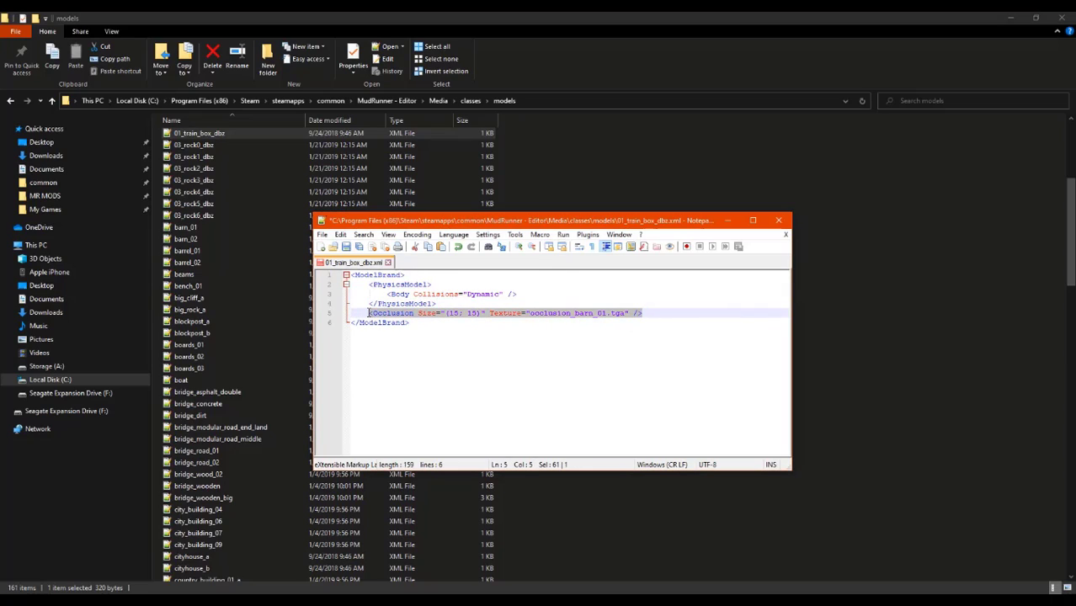
{"action": "key", "text": "BackSpace"}
{"action": "key", "text": "BackSpace"}
{"action": "key", "text": "BackSpace"}
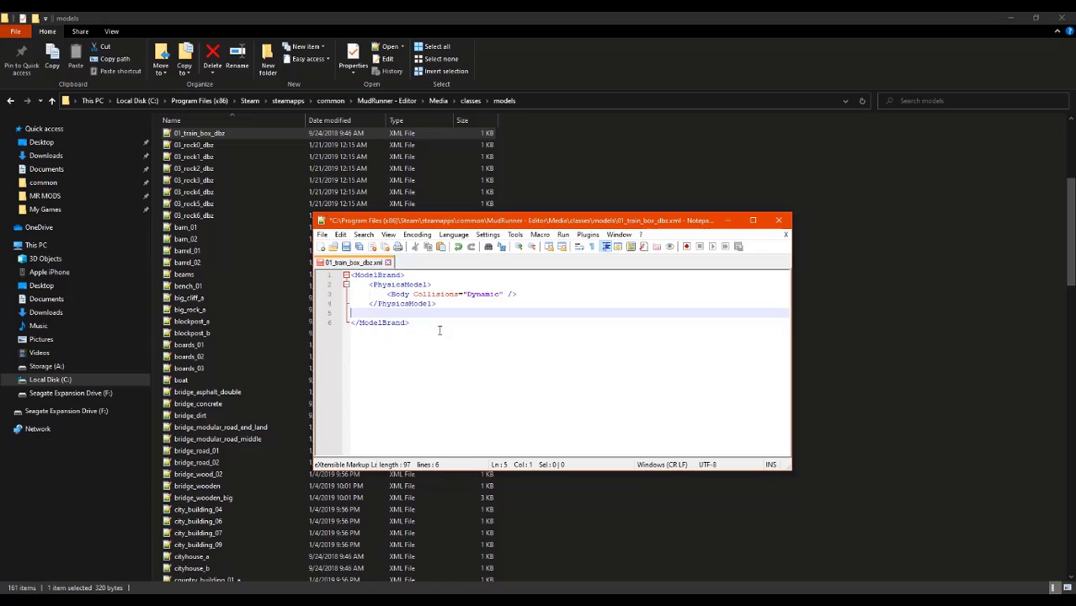
{"action": "left_click", "coordinate": [440, 357]}
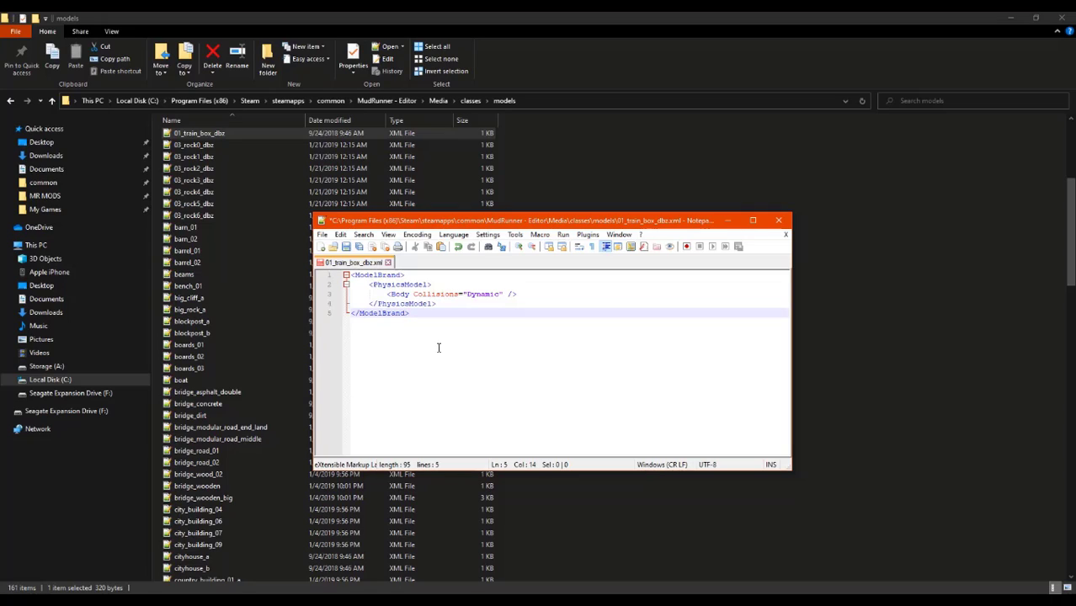
- Review the ModelBrand, PhysicsModel and Body tags, save 01_train_box_dbz.xml, and close the text editor and the models folder
{"action": "left_click", "coordinate": [369, 275]}
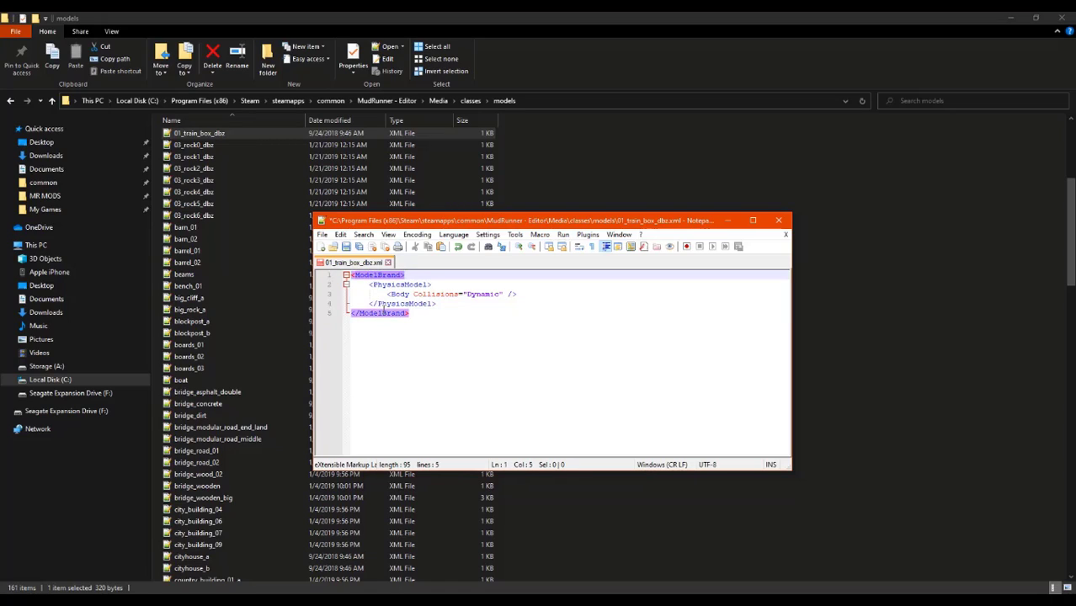
{"action": "left_click", "coordinate": [390, 284]}
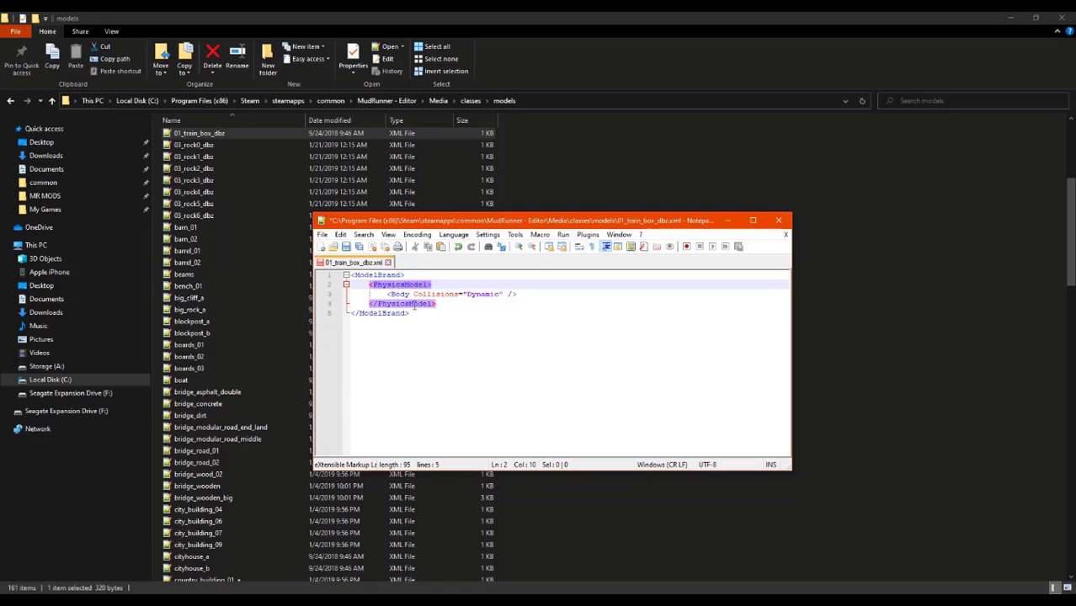
{"action": "left_click", "coordinate": [399, 294]}
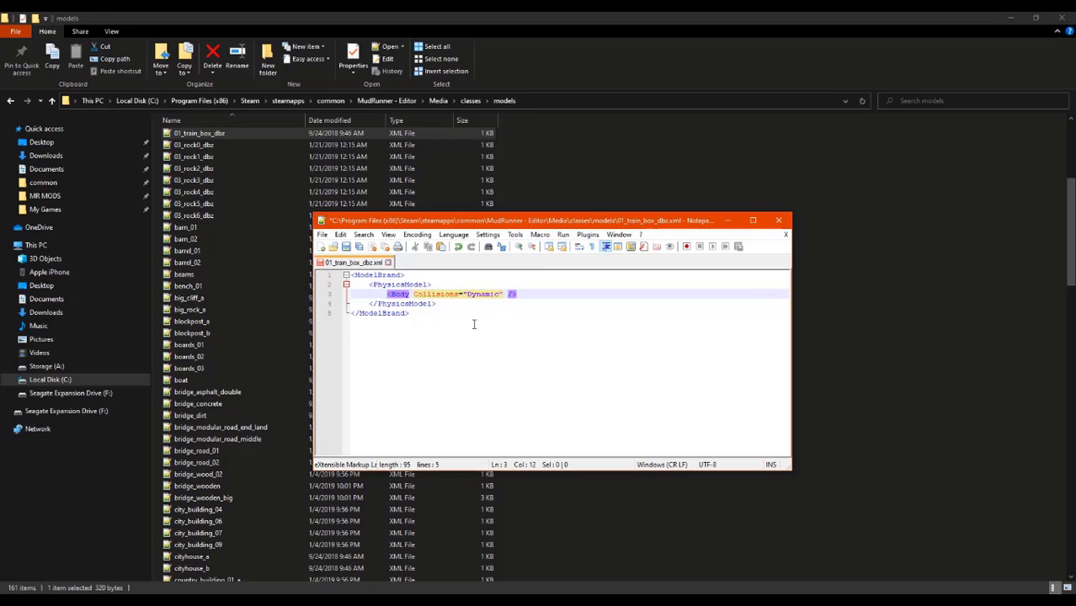
{"action": "left_click", "coordinate": [447, 319]}
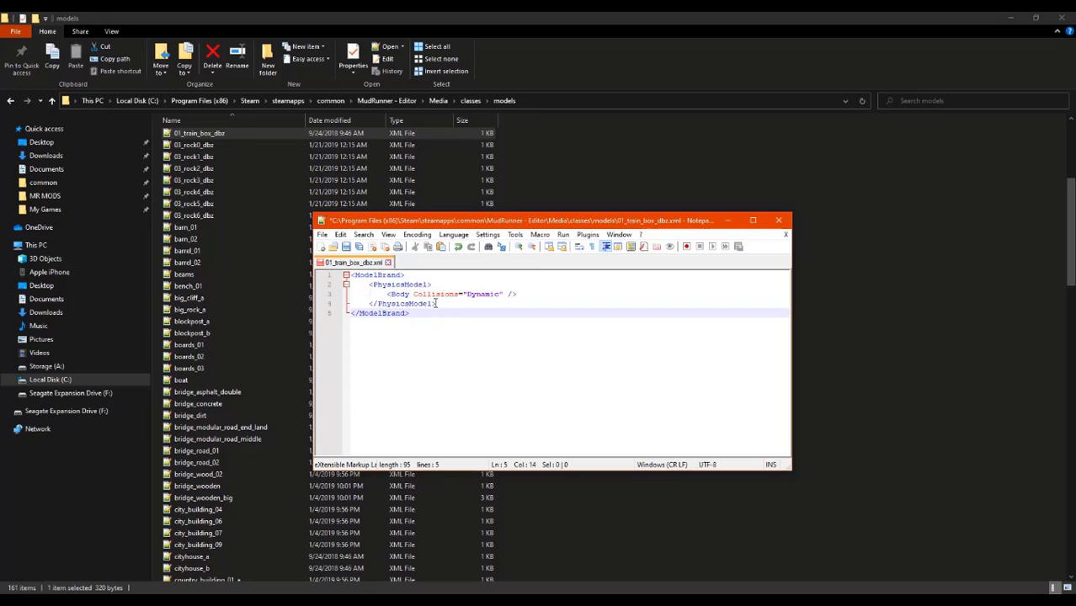
{"action": "left_click", "coordinate": [346, 247]}
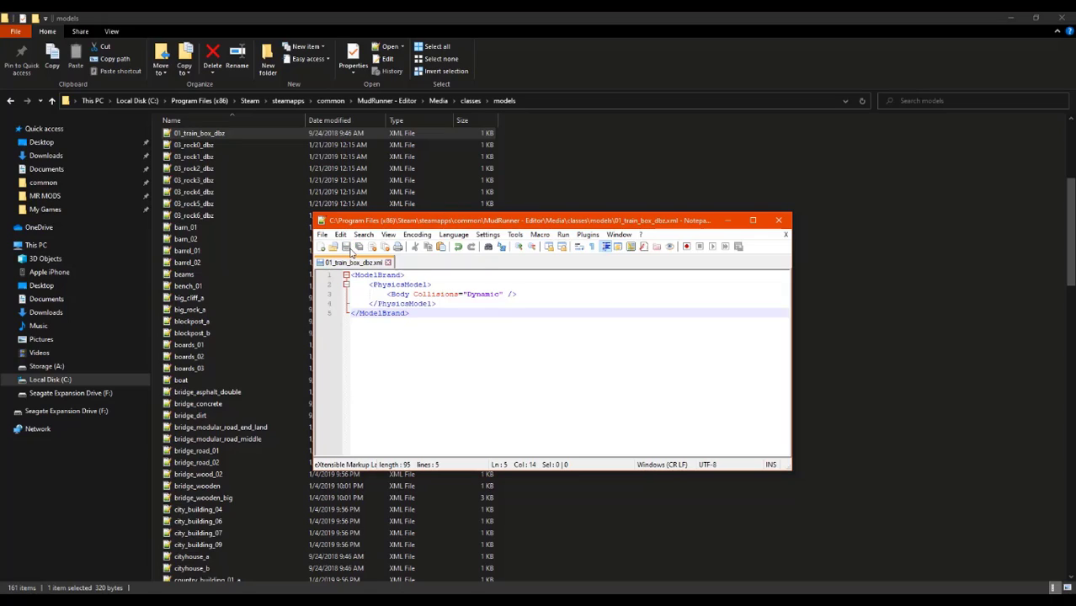
{"action": "left_click", "coordinate": [777, 221]}
{"action": "left_click", "coordinate": [1062, 18]}
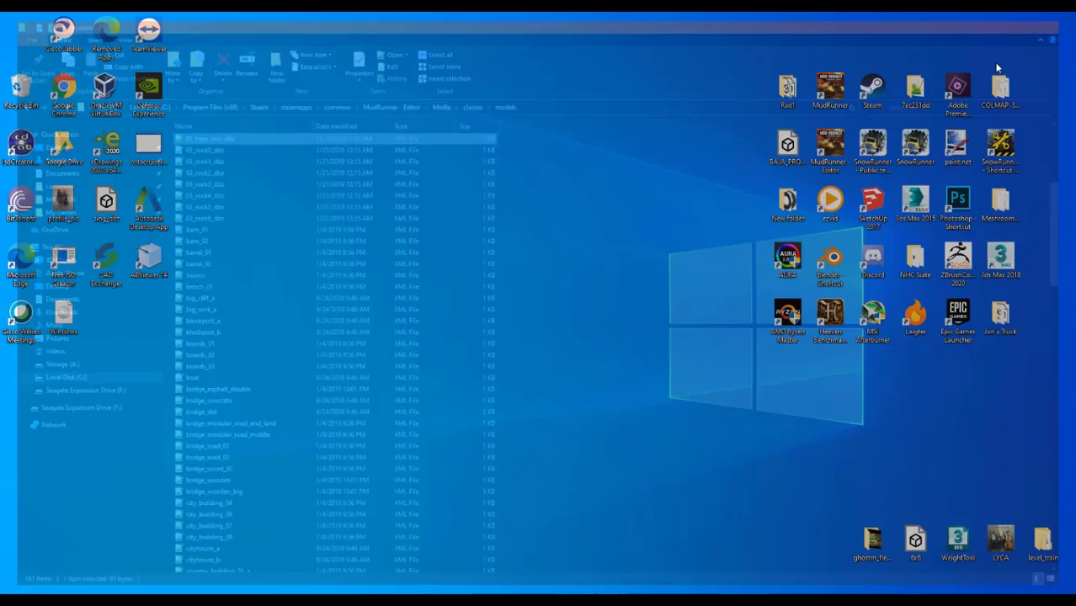
- Switch to MudRunner Editor and open level_train.xml from the prebuild folder
{"action": "left_click", "coordinate": [263, 602]}
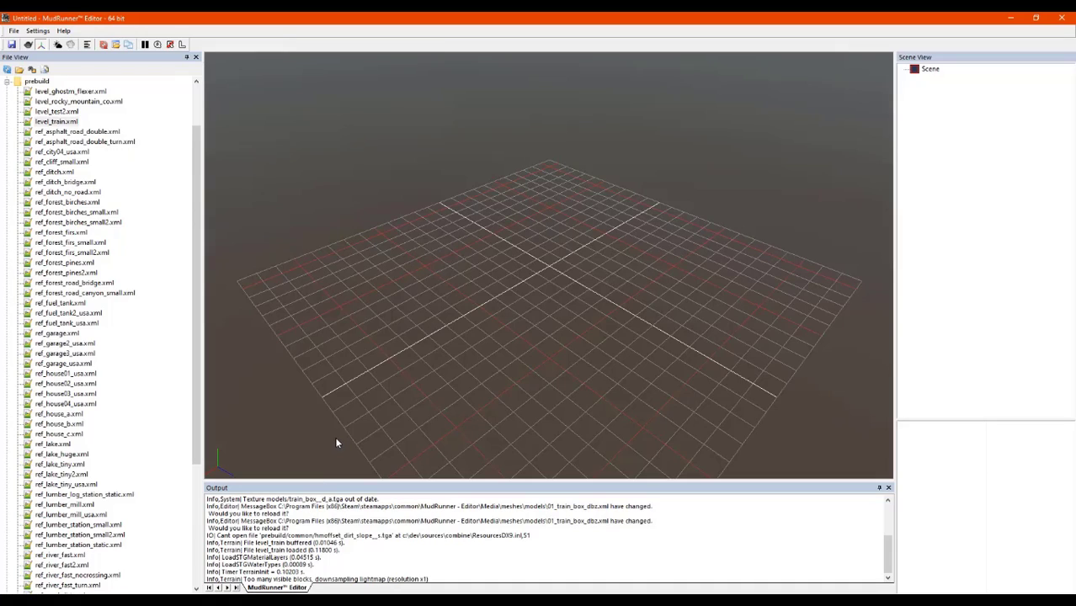
{"action": "scroll", "coordinate": [84, 148], "scroll_direction": "up", "scroll_amount": 2}
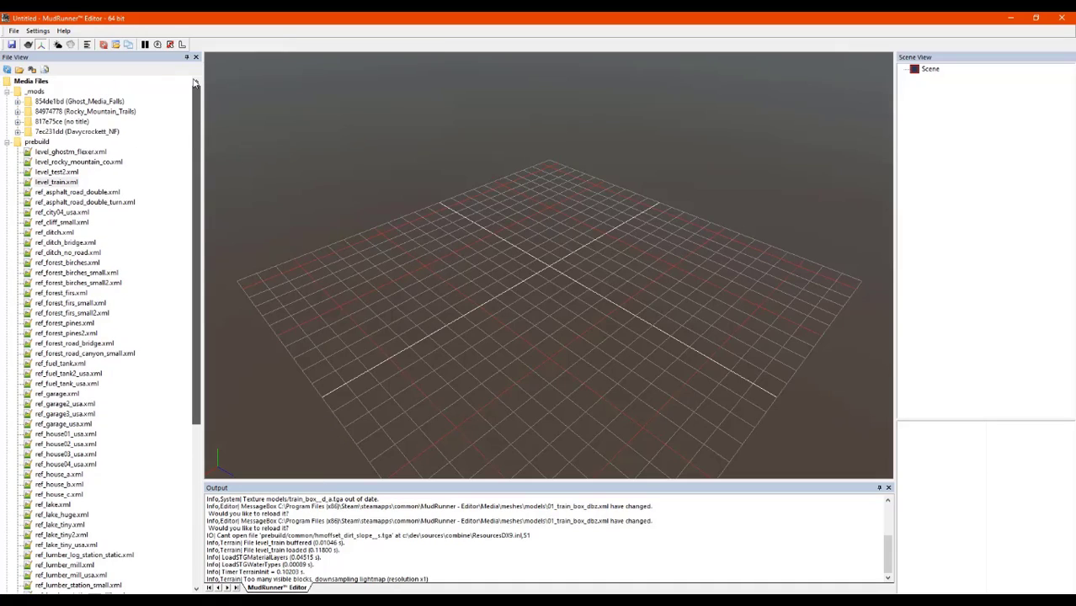
{"action": "left_click", "coordinate": [6, 142]}
{"action": "left_click", "coordinate": [7, 142]}
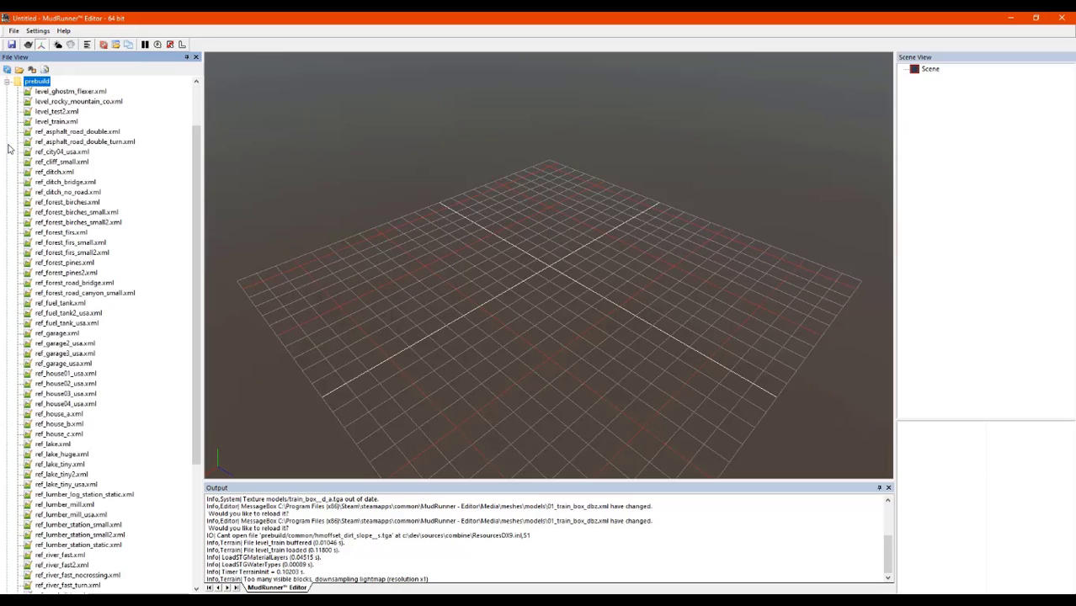
{"action": "double_click", "coordinate": [66, 122]}
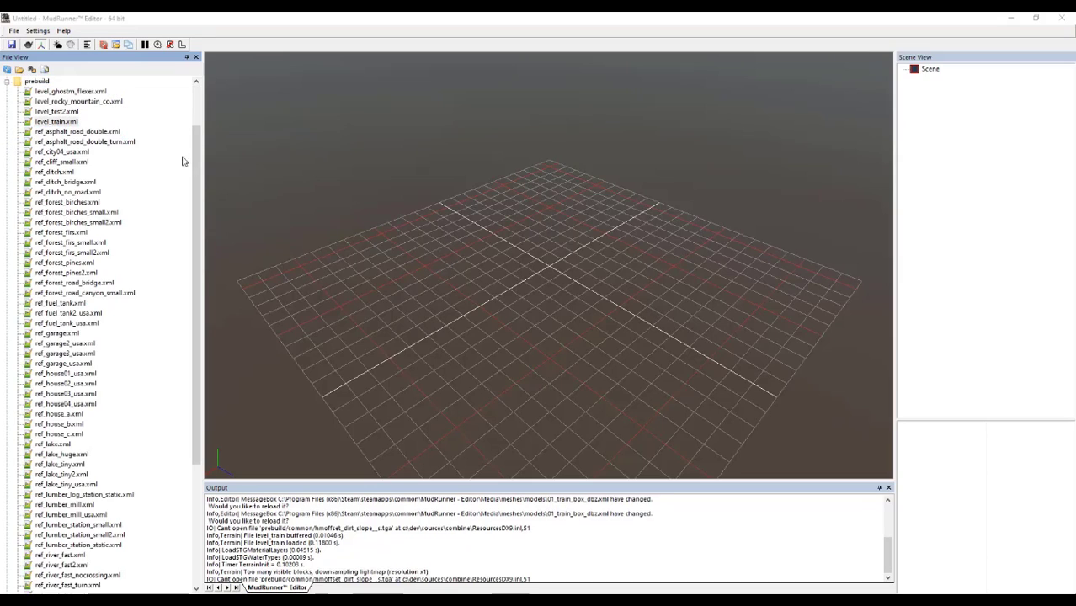
{"action": "left_click", "coordinate": [622, 325]}
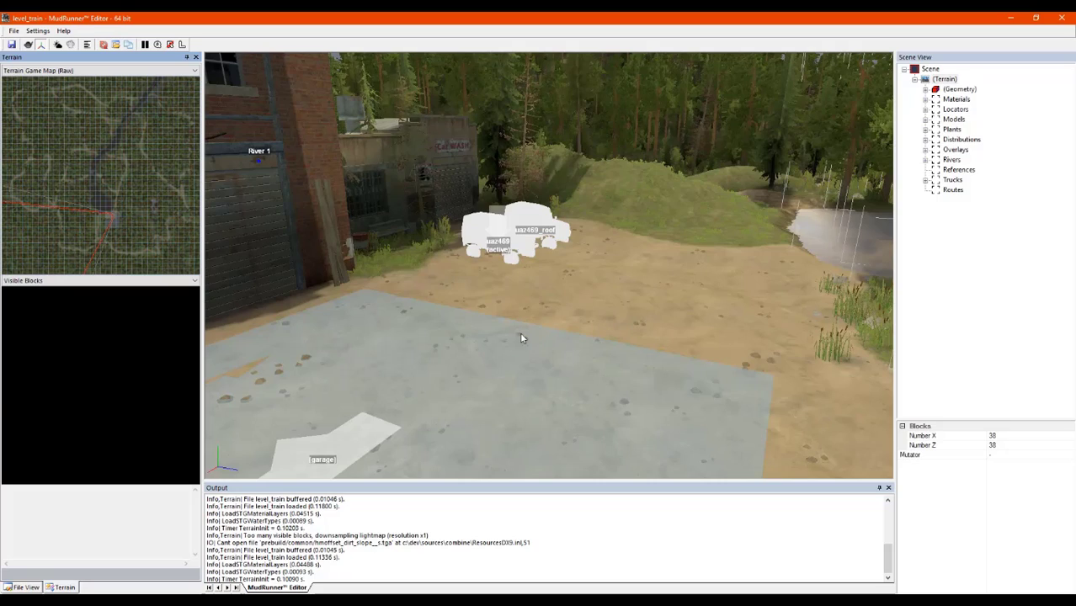
- Add the 01_train_box_dbz model to the terrain block near the parked truck
{"action": "left_click", "coordinate": [521, 338]}
{"action": "right_click", "coordinate": [485, 301]}
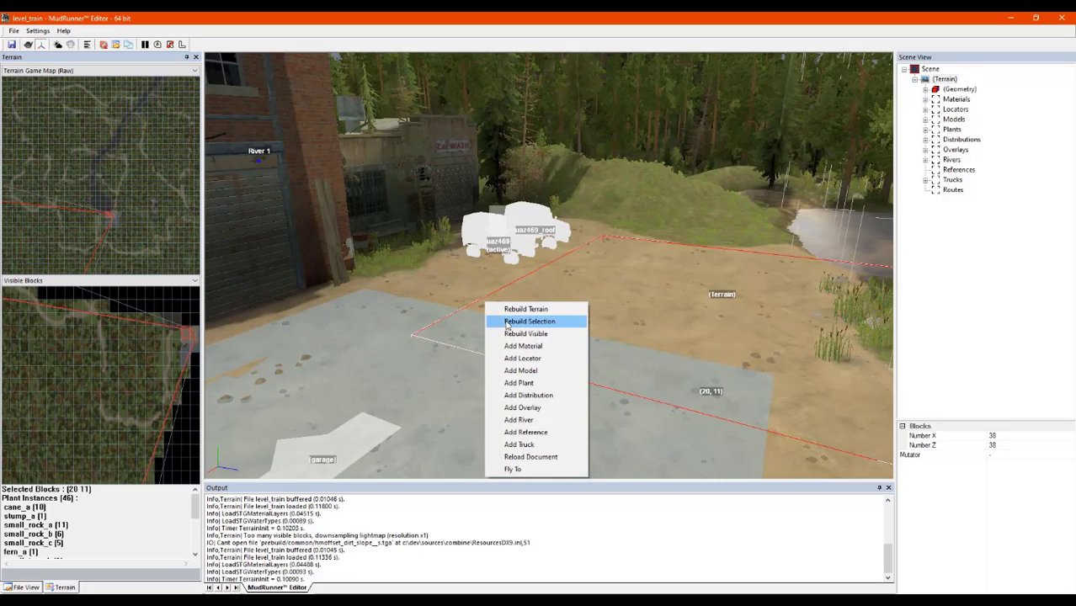
{"action": "left_click", "coordinate": [537, 384]}
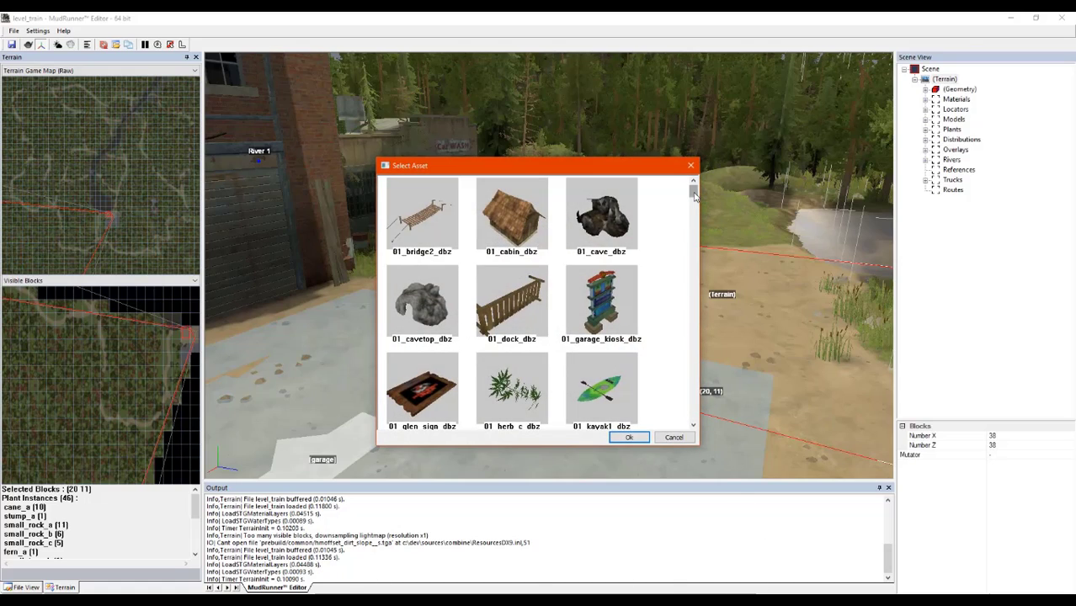
{"action": "left_click_drag", "start_coordinate": [693, 194], "coordinate": [693, 217]}
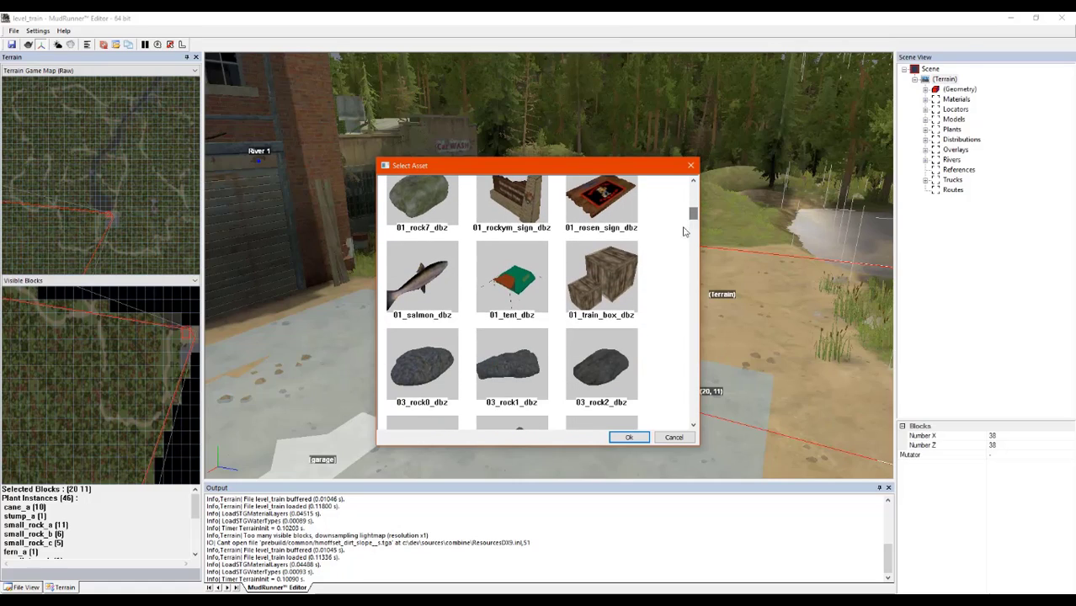
{"action": "left_click", "coordinate": [613, 294]}
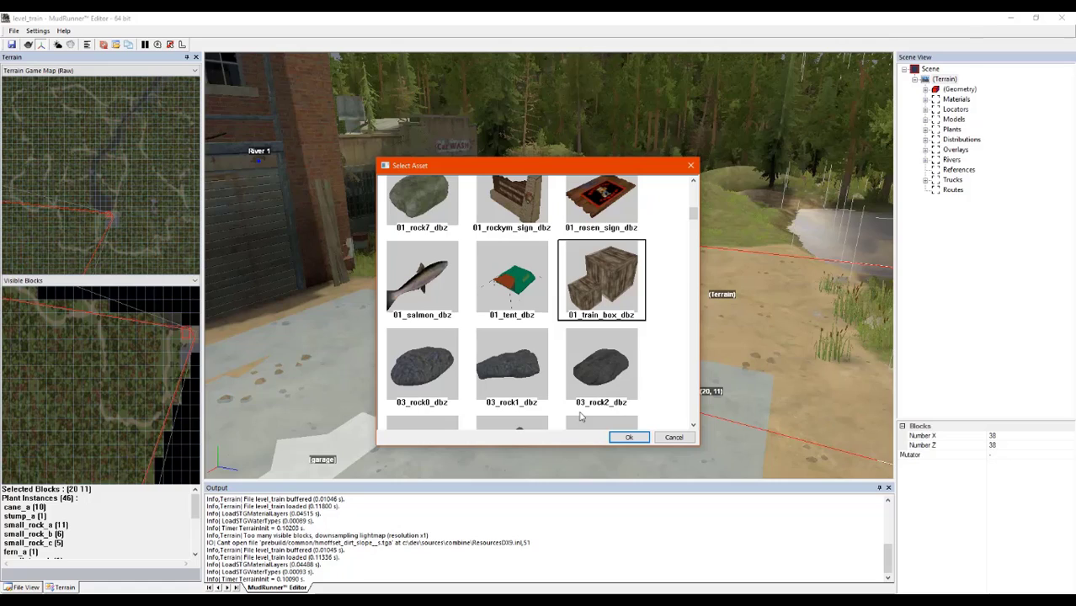
{"action": "left_click", "coordinate": [628, 437]}
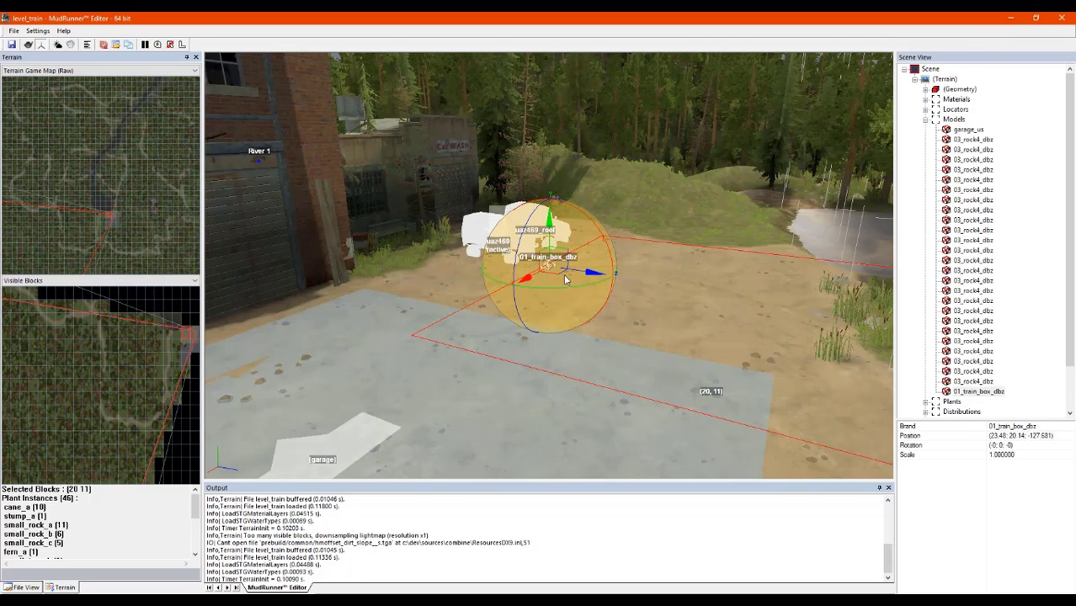
- Move the train box onto the dirt beside the garage's concrete pad and scale it up
{"action": "left_click_drag", "start_coordinate": [530, 280], "coordinate": [436, 284]}
{"action": "scroll", "coordinate": [485, 235], "scroll_direction": "up", "scroll_amount": 5}
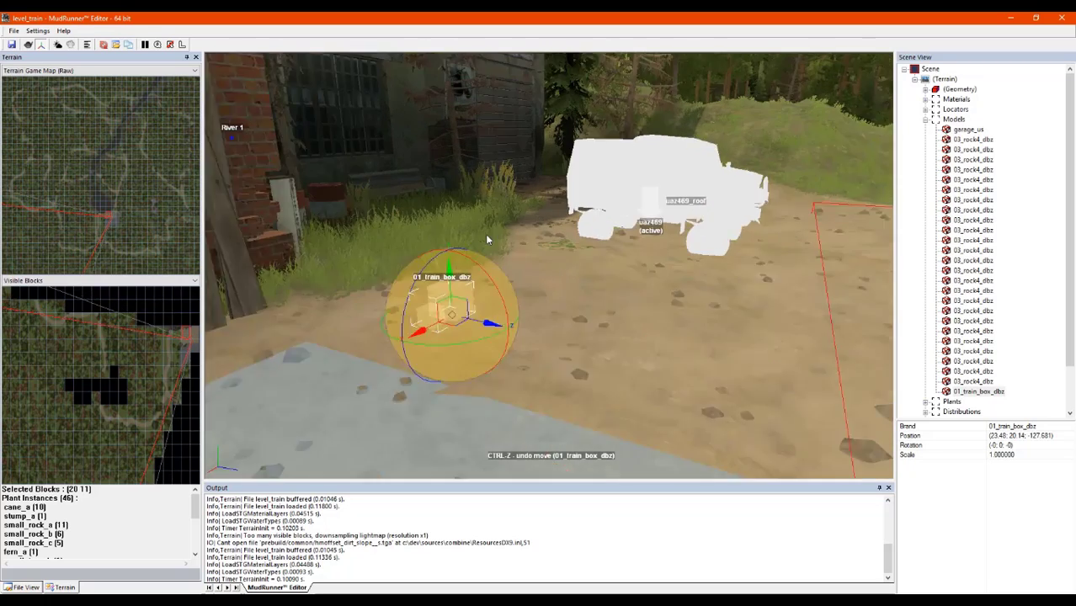
{"action": "scroll", "coordinate": [543, 299], "scroll_direction": "down", "scroll_amount": 2}
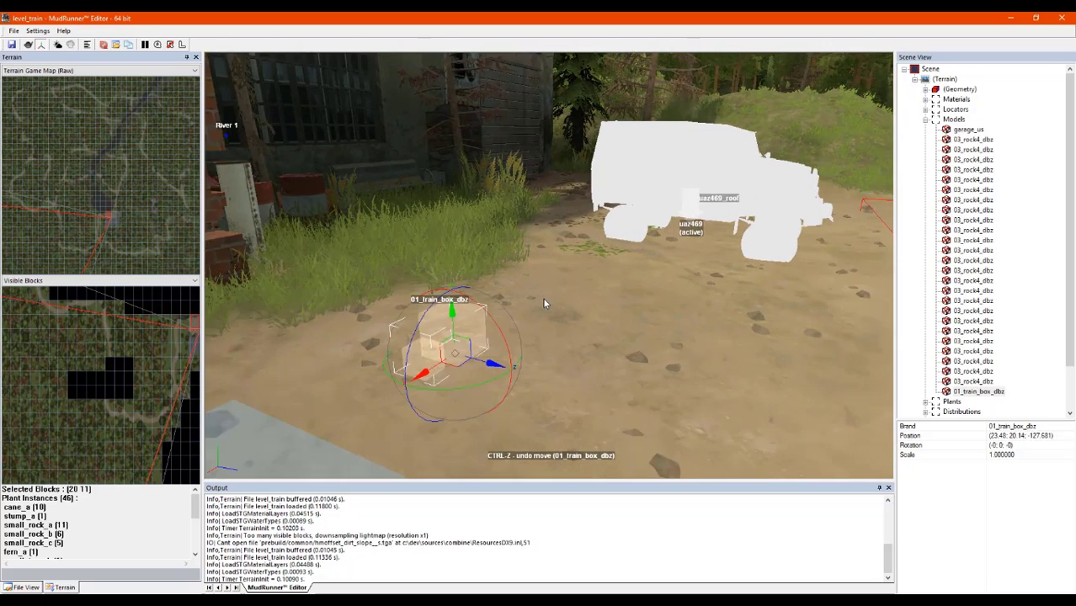
{"action": "middle_click_drag", "start_coordinate": [410, 261], "coordinate": [396, 280]}
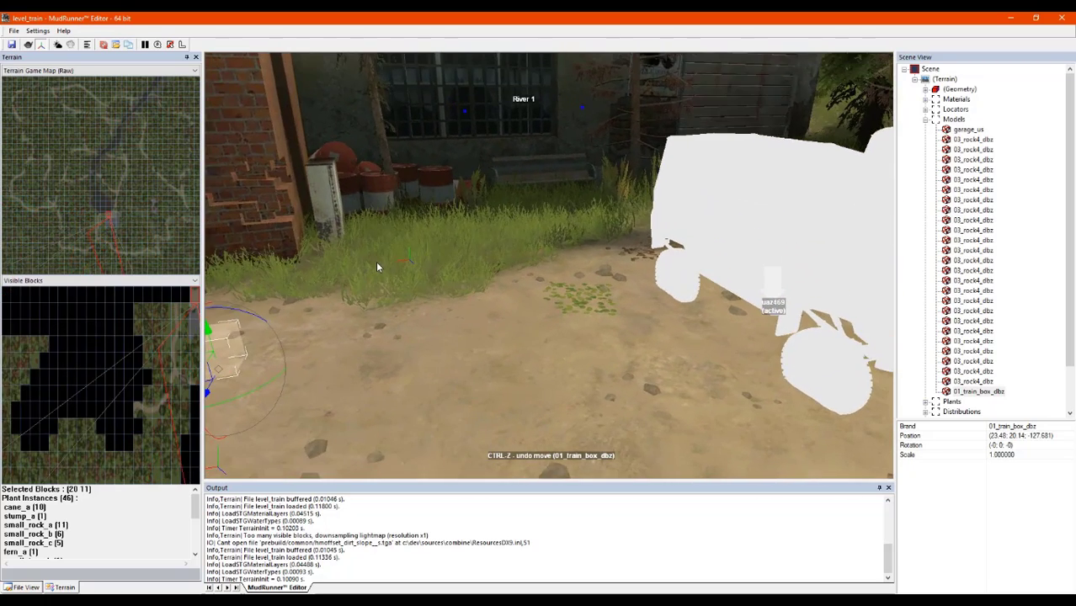
{"action": "scroll", "coordinate": [395, 283], "scroll_direction": "down", "scroll_amount": 1}
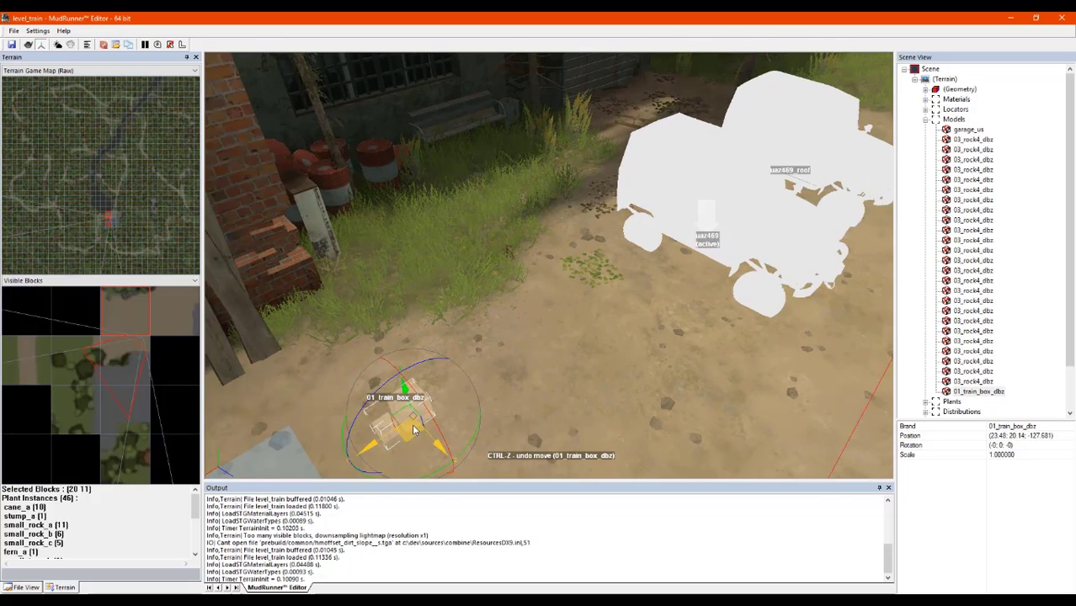
{"action": "left_click_drag", "start_coordinate": [415, 421], "coordinate": [433, 337]}
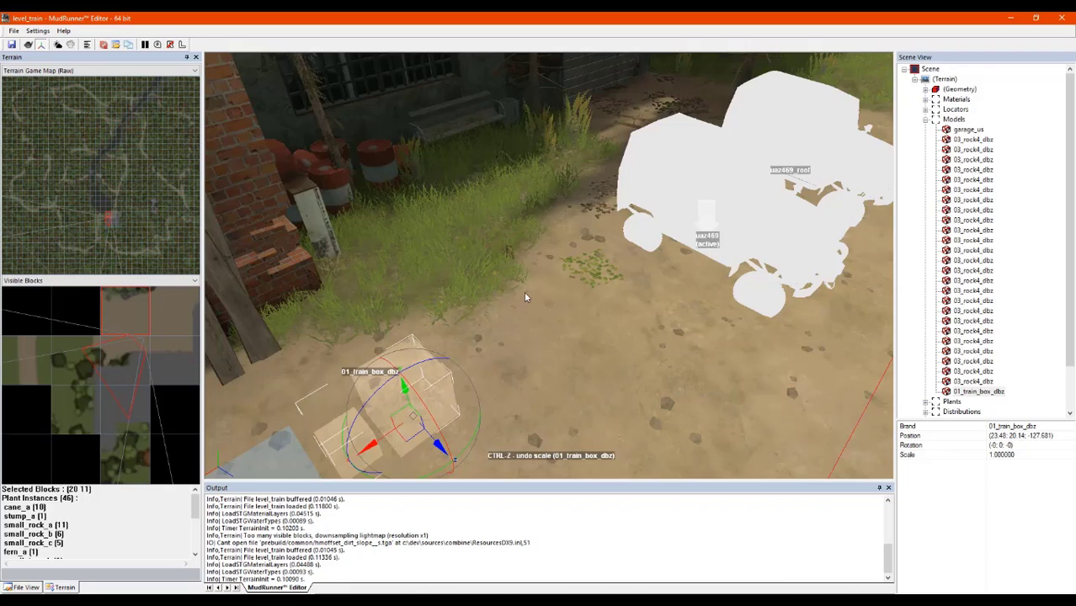
- Move the enlarged train box close to the planks leaning on the brick wall, lower it onto the ground, and deselect it
{"action": "left_click_drag", "start_coordinate": [413, 435], "coordinate": [352, 381]}
{"action": "middle_click_drag", "start_coordinate": [476, 353], "coordinate": [439, 329], "text": "alt"}
{"action": "scroll", "coordinate": [367, 340], "scroll_direction": "up", "scroll_amount": 2}
{"action": "scroll", "coordinate": [367, 341], "scroll_direction": "up", "scroll_amount": 2}
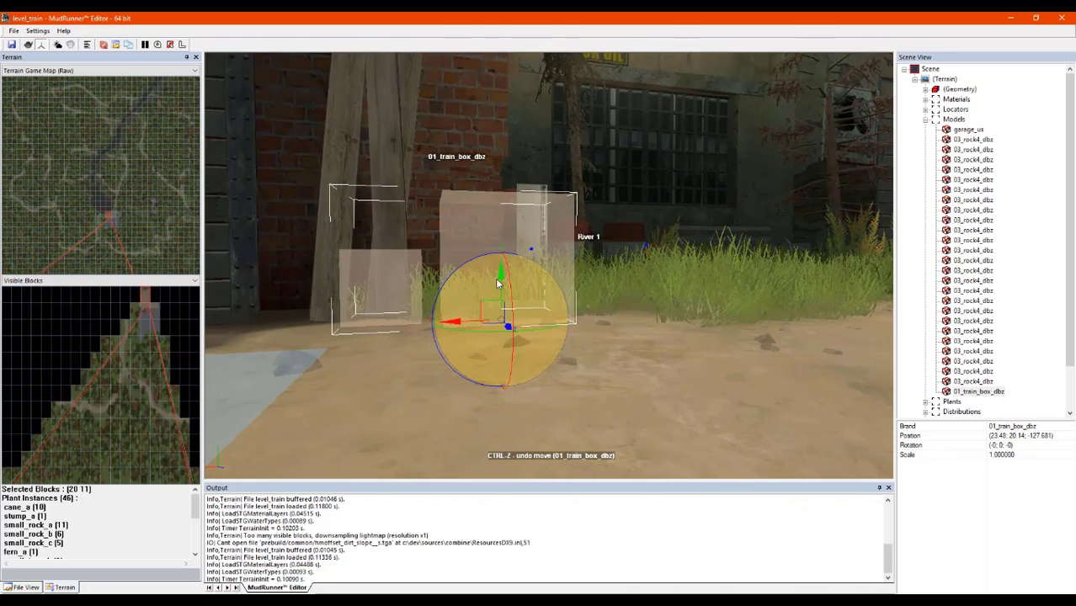
{"action": "left_click_drag", "start_coordinate": [503, 279], "coordinate": [495, 303]}
{"action": "left_click", "coordinate": [623, 368]}
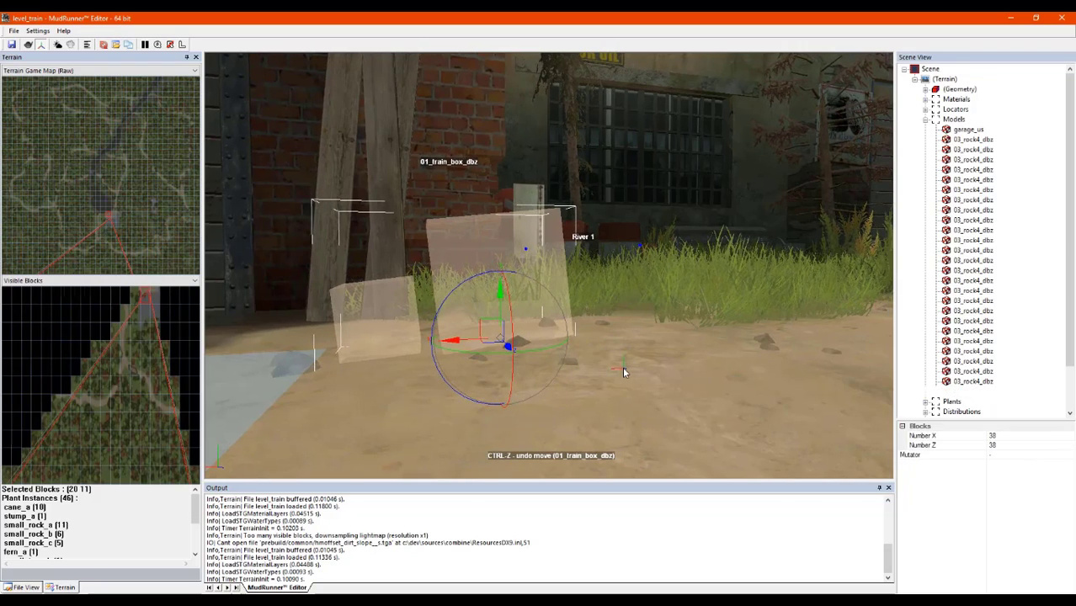
- Inspect the placed train box from several angles and save the level_train map
{"action": "right_click_drag", "start_coordinate": [555, 389], "coordinate": [608, 394]}
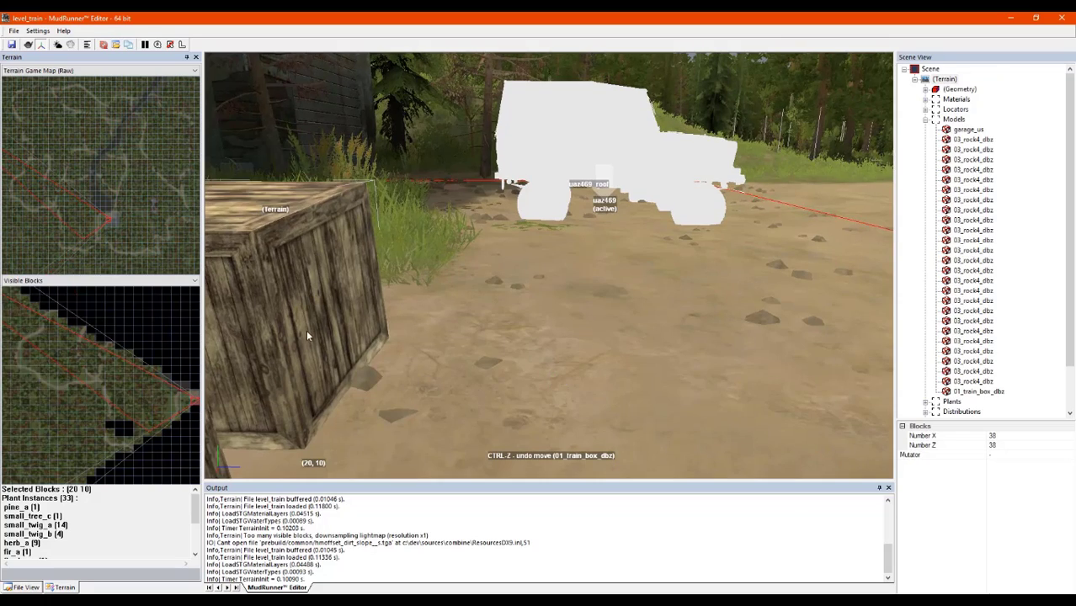
{"action": "right_click_drag", "start_coordinate": [305, 330], "coordinate": [333, 339]}
{"action": "right_click_drag", "start_coordinate": [488, 317], "coordinate": [448, 324]}
{"action": "scroll", "coordinate": [448, 324], "scroll_direction": "down", "scroll_amount": 5}
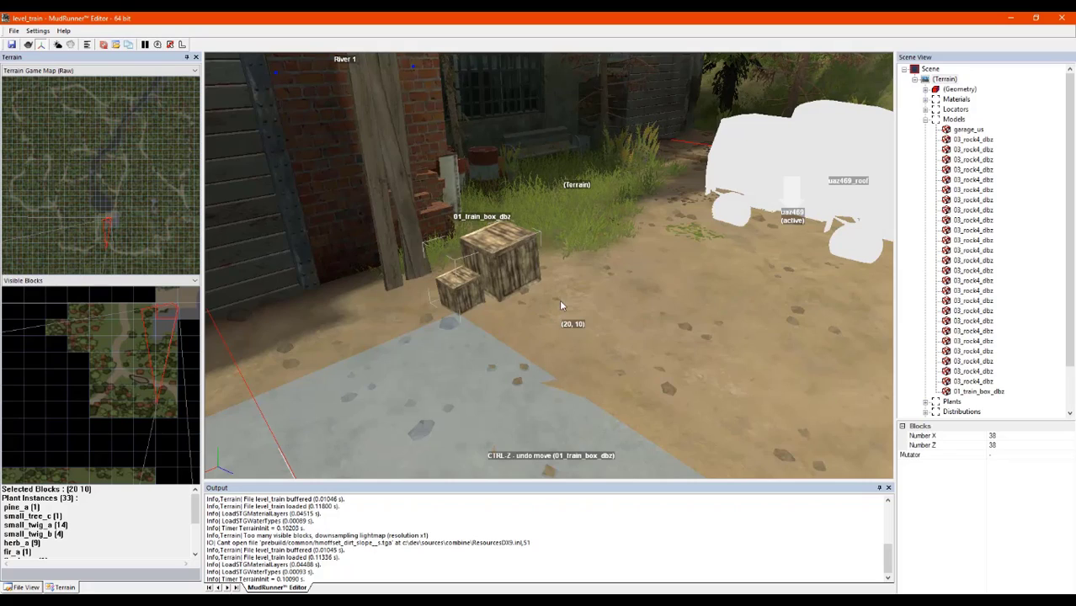
{"action": "left_click", "coordinate": [12, 45]}
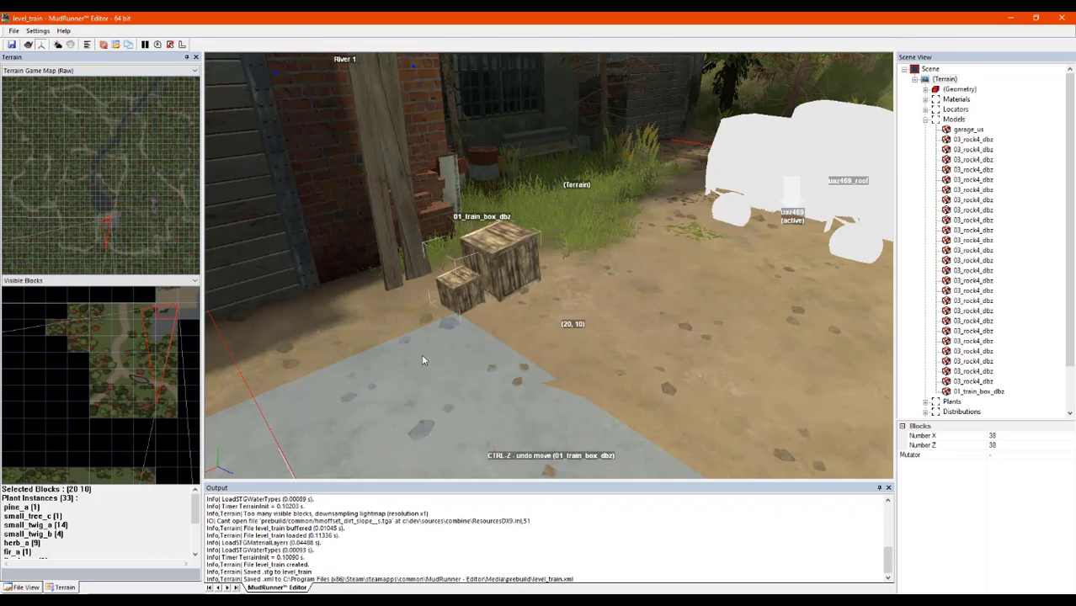
- Minimize the editor, switch to File Explorer, and open the Media\meshes\models folder of MudRunner - Editor
{"action": "mouse_move", "coordinate": [495, 315]}
{"action": "middle_mouse_down", "text": "alt"}
{"action": "mouse_move", "coordinate": [503, 300]}
{"action": "mouse_move", "coordinate": [444, 296]}
{"action": "mouse_move", "coordinate": [494, 308]}
{"action": "middle_mouse_up", "text": "alt"}
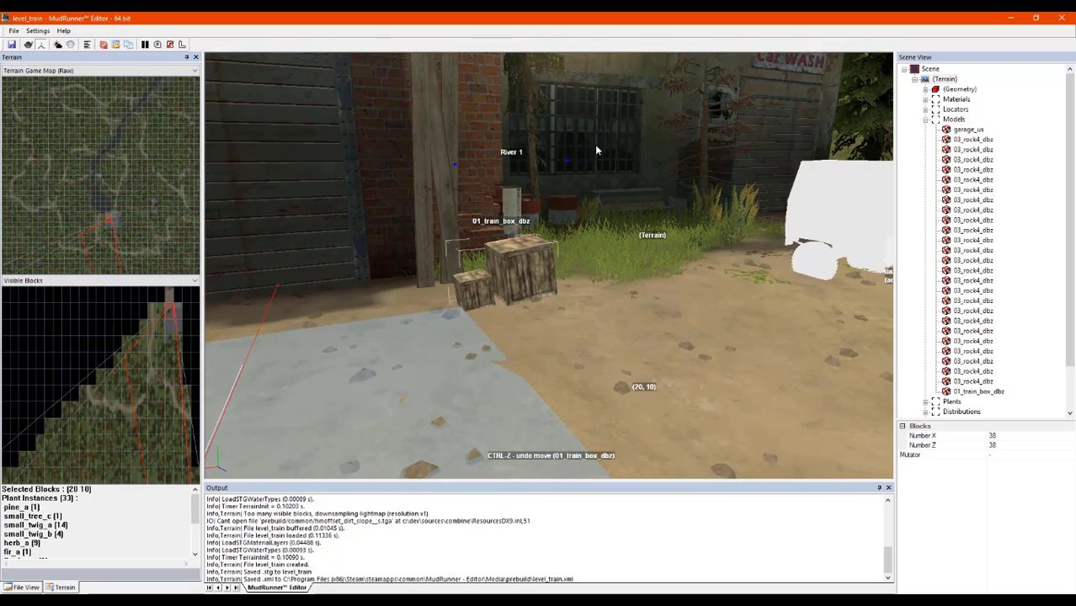
{"action": "left_click", "coordinate": [1010, 17]}
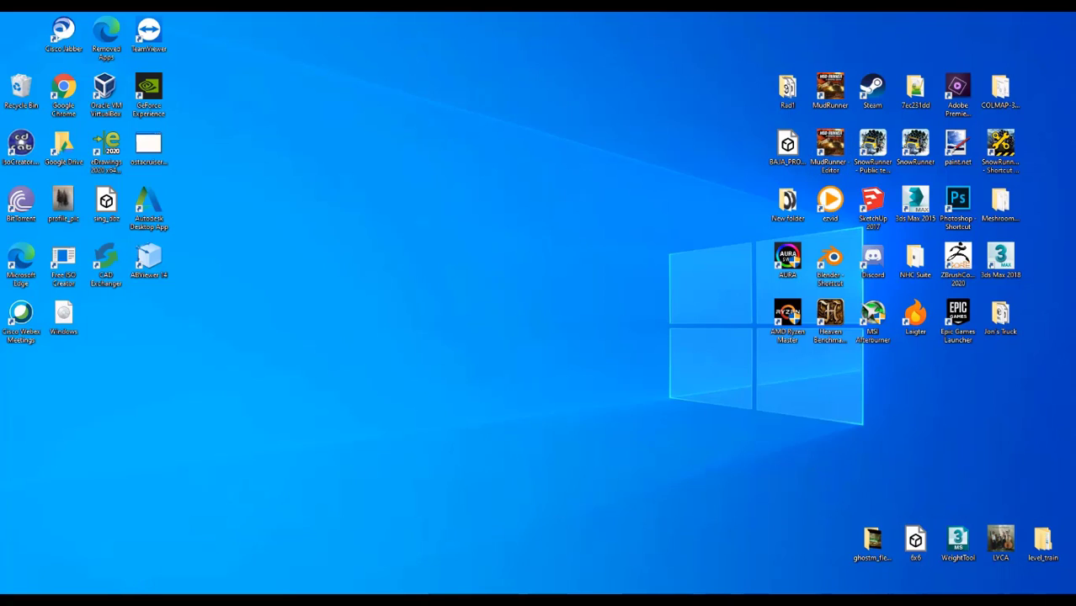
{"action": "key", "text": "super+e"}
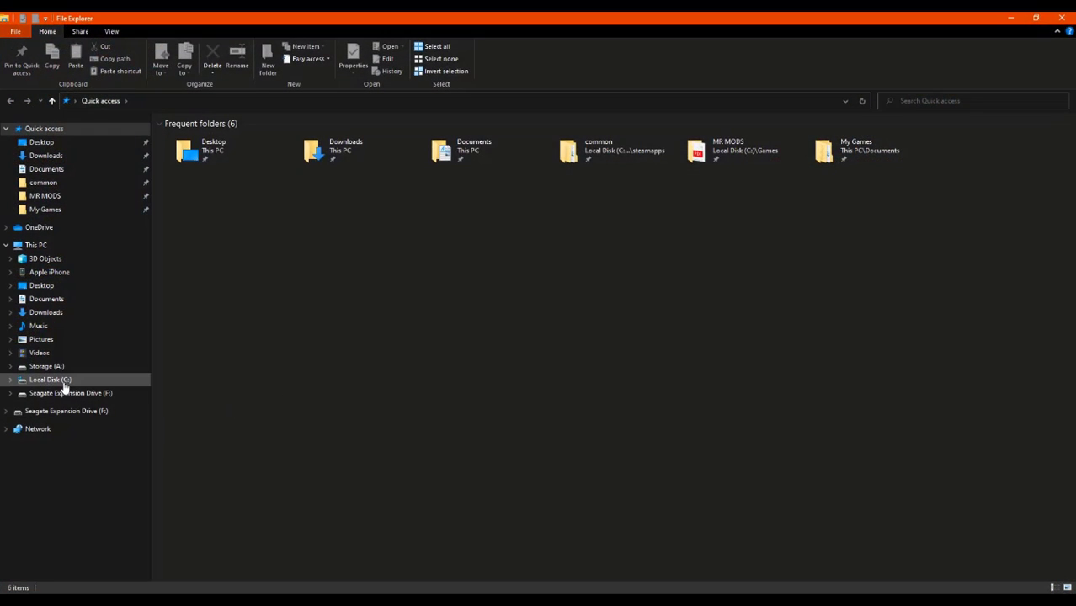
{"action": "left_click", "coordinate": [53, 186]}
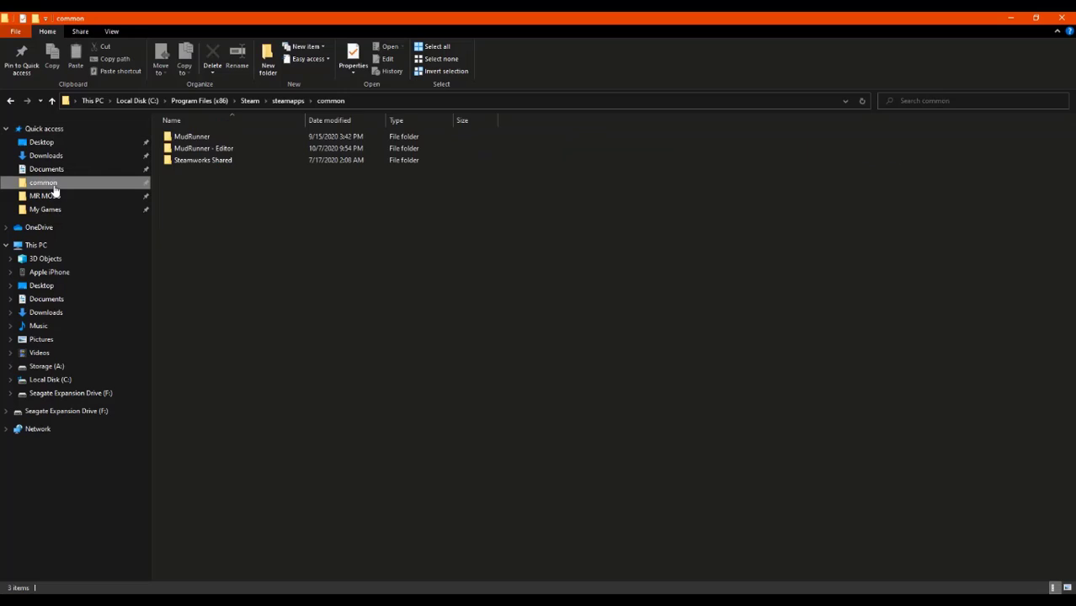
{"action": "double_click", "coordinate": [211, 148]}
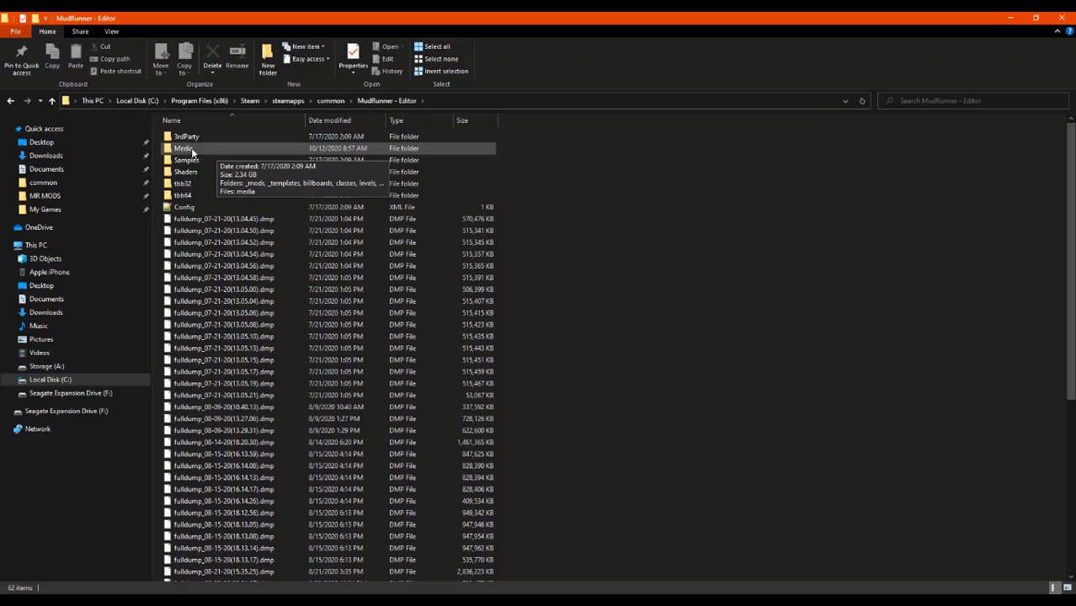
{"action": "double_click", "coordinate": [192, 149]}
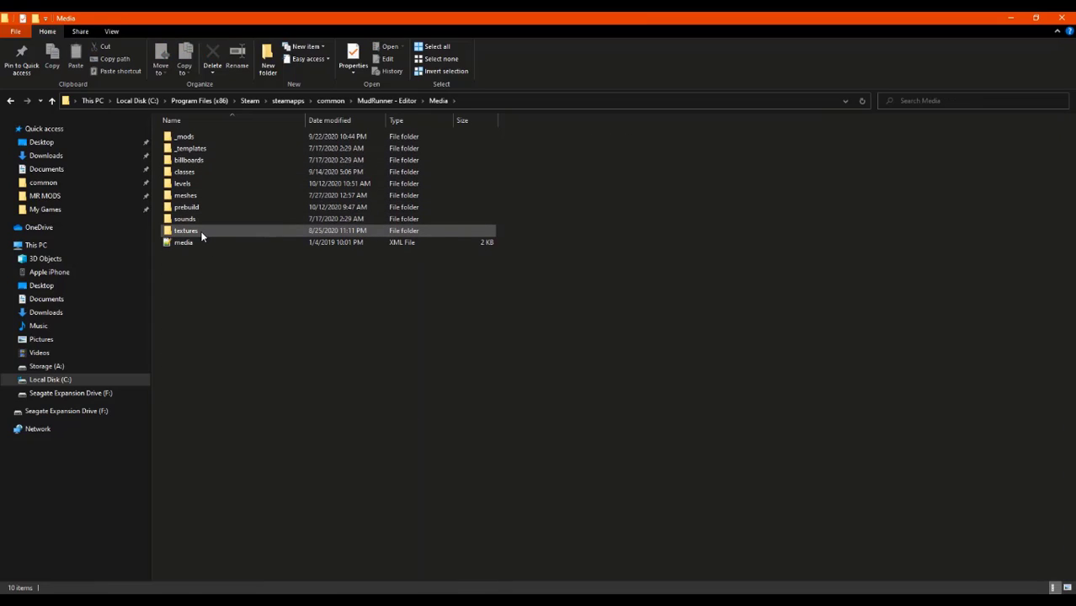
{"action": "double_click", "coordinate": [192, 195]}
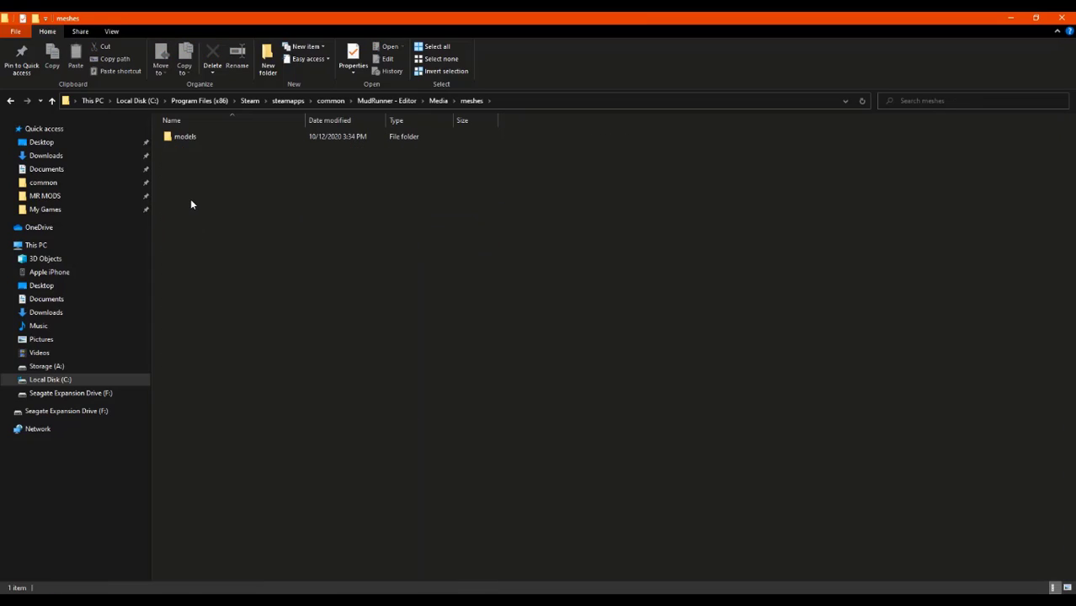
{"action": "double_click", "coordinate": [188, 137]}
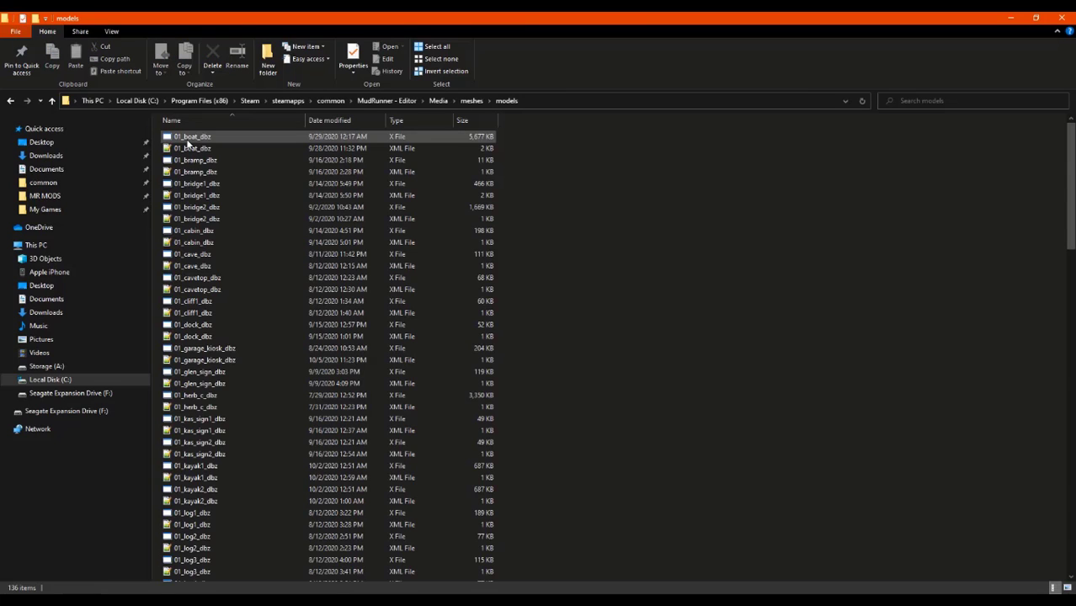
- Copy the 01_train_box_dbz XML file from the editor's meshes\models folder
{"action": "scroll", "coordinate": [219, 423], "scroll_direction": "down", "scroll_amount": 12}
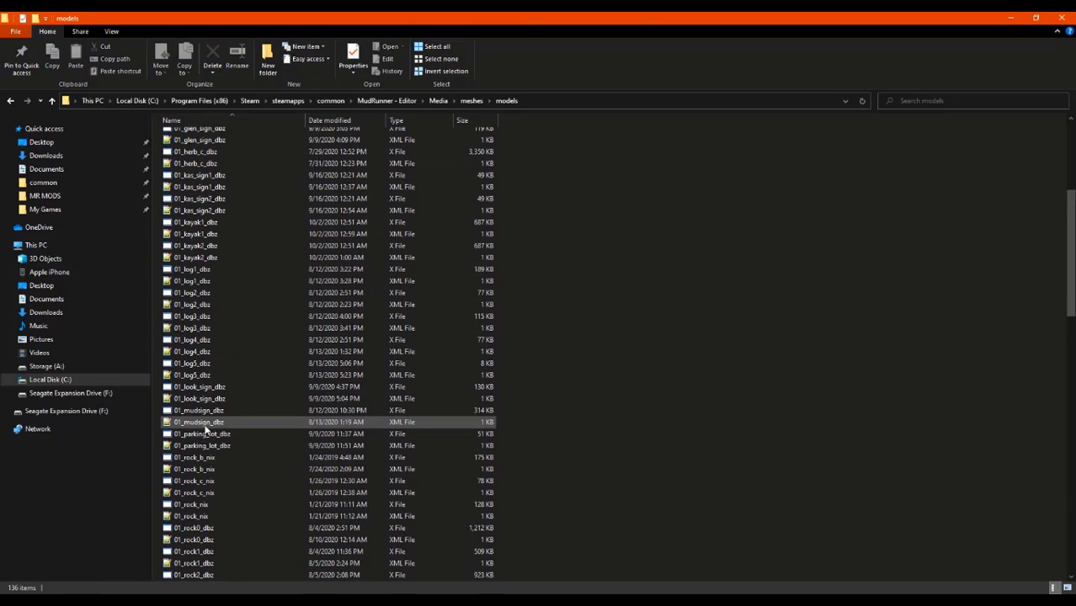
{"action": "scroll", "coordinate": [203, 294], "scroll_direction": "down", "scroll_amount": 6}
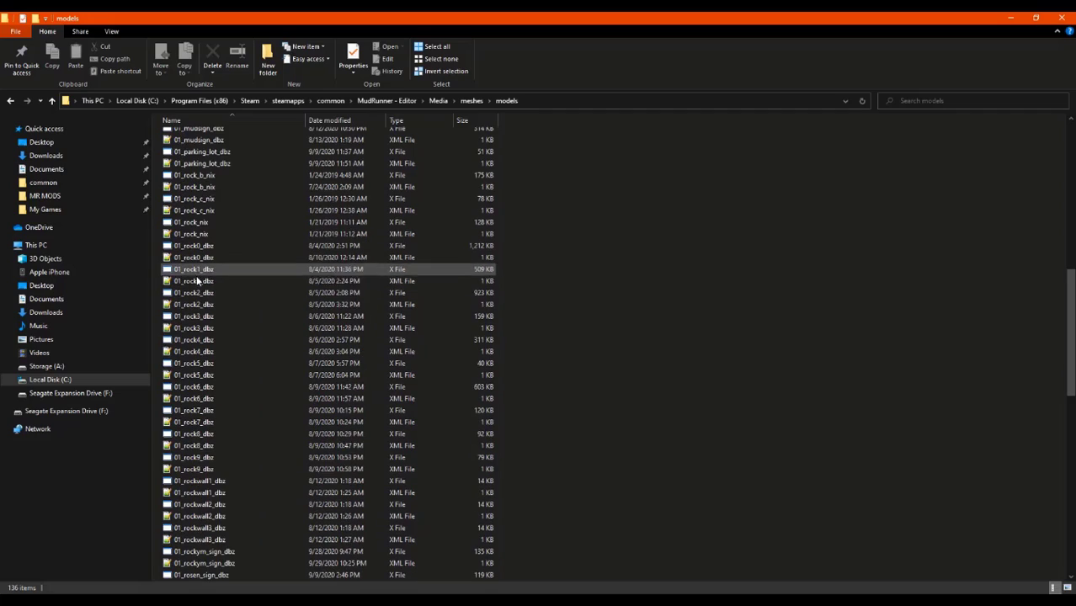
{"action": "scroll", "coordinate": [199, 314], "scroll_direction": "down", "scroll_amount": 6}
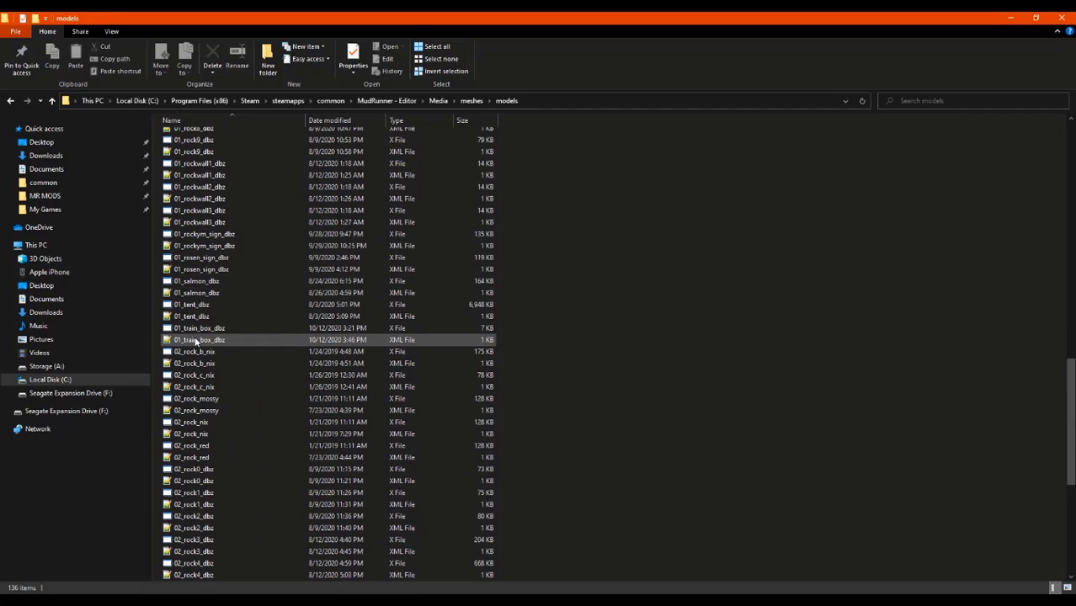
{"action": "left_click", "coordinate": [189, 341]}
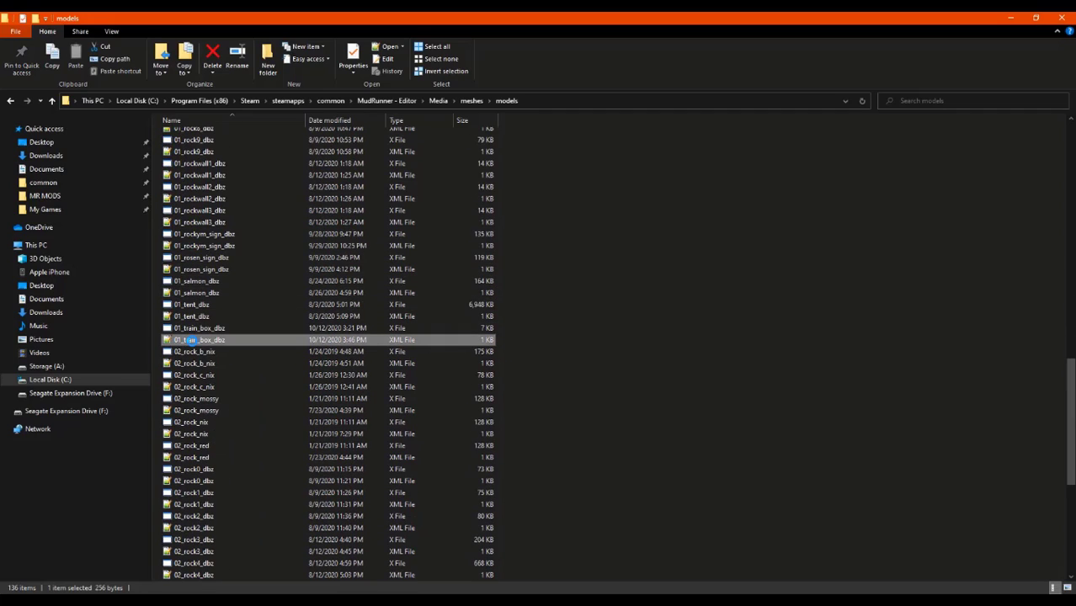
{"action": "right_click", "coordinate": [189, 340]}
{"action": "left_click", "coordinate": [224, 270]}
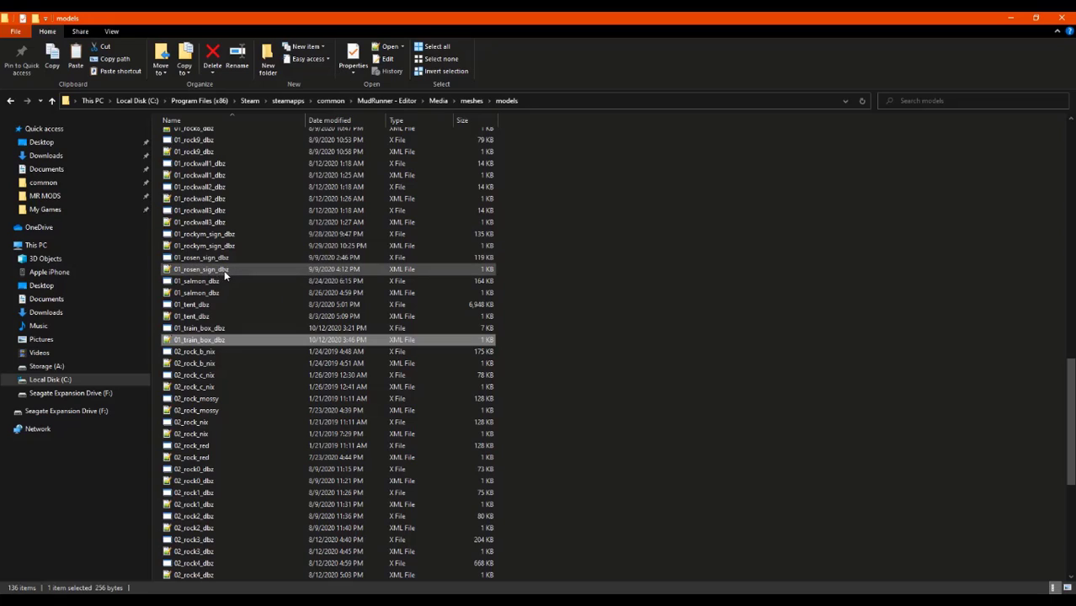
- Paste the copied mesh XML into MR MODS\Models\NEW MOD\meshes\models, alongside the 01_train_box_dbz X file
{"action": "left_click", "coordinate": [51, 185]}
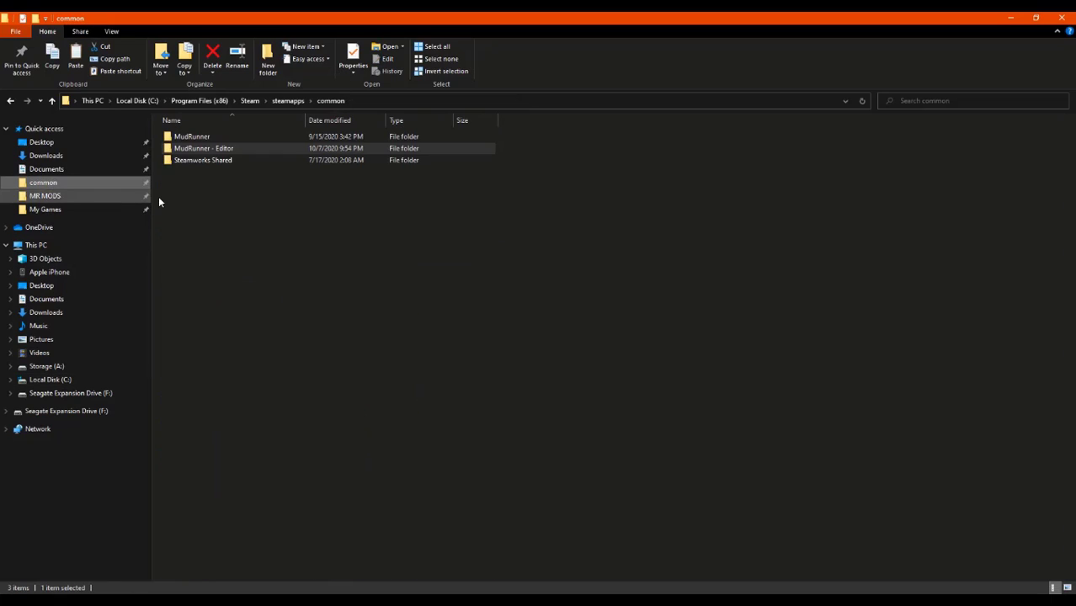
{"action": "left_click", "coordinate": [104, 199]}
{"action": "double_click", "coordinate": [185, 160]}
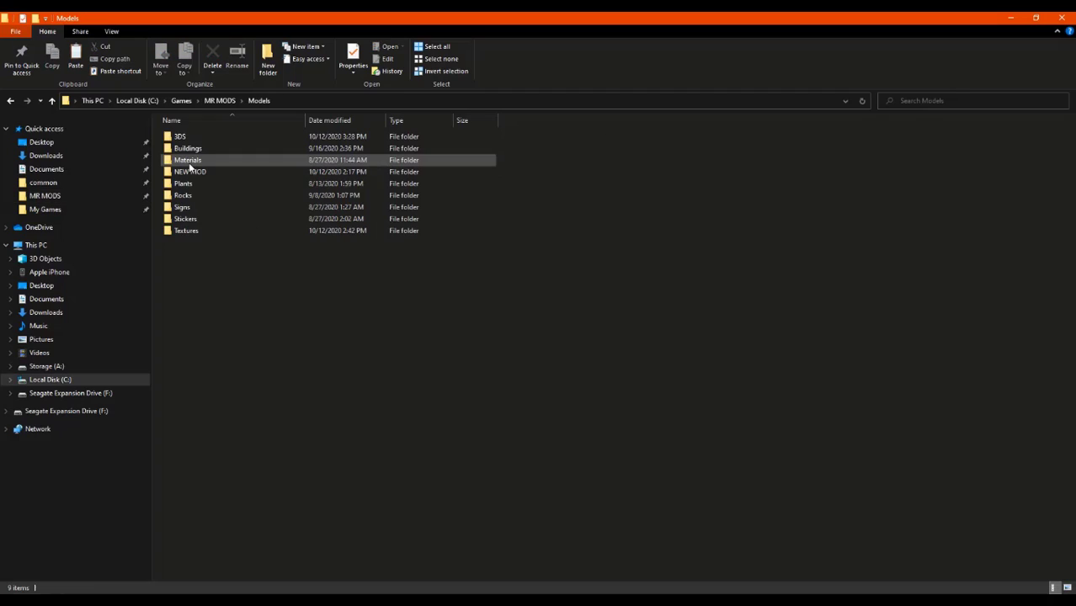
{"action": "double_click", "coordinate": [199, 171]}
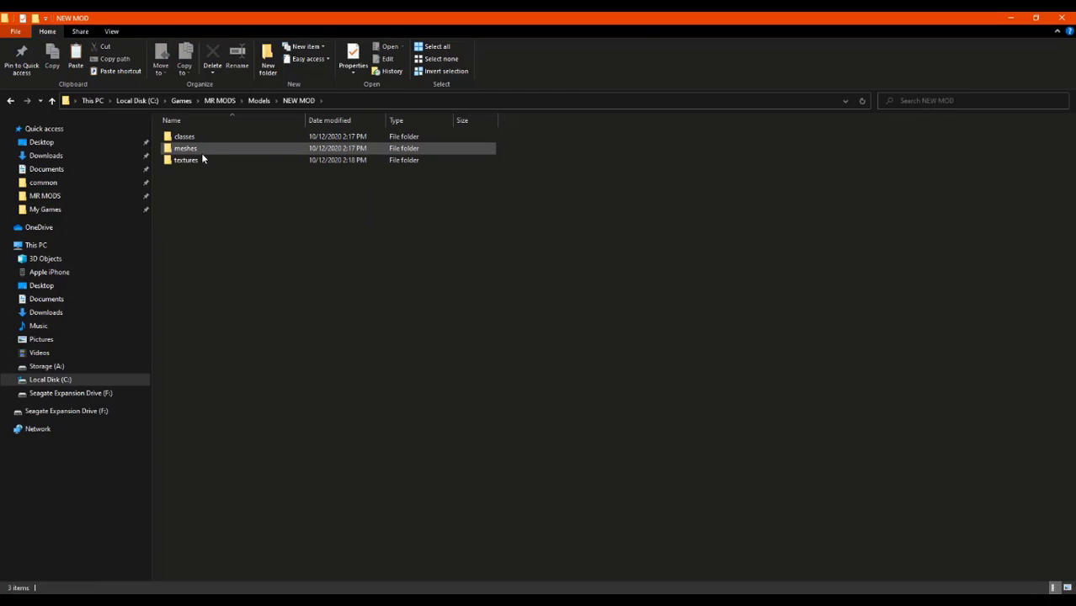
{"action": "double_click", "coordinate": [202, 152]}
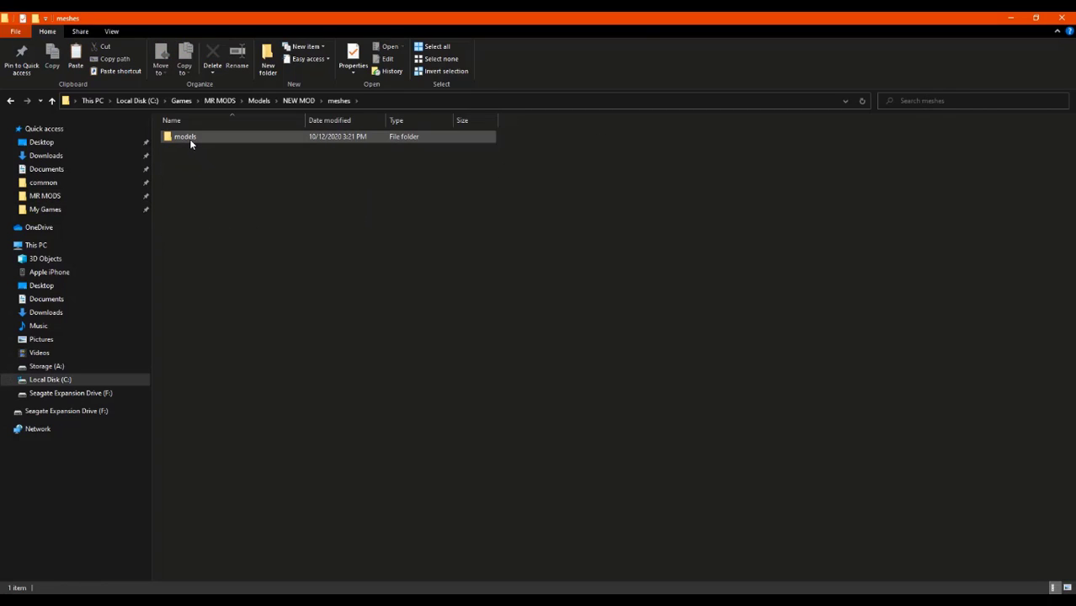
{"action": "left_click", "coordinate": [190, 139]}
{"action": "double_click", "coordinate": [189, 139]}
{"action": "right_click", "coordinate": [206, 161]}
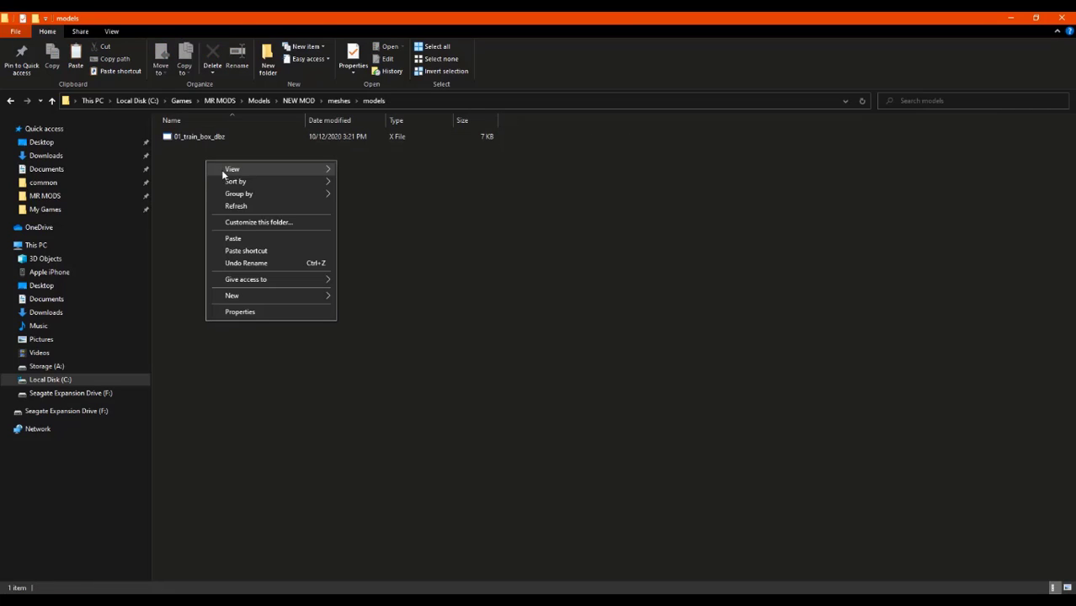
{"action": "left_click", "coordinate": [251, 237]}
{"action": "left_click", "coordinate": [269, 229]}
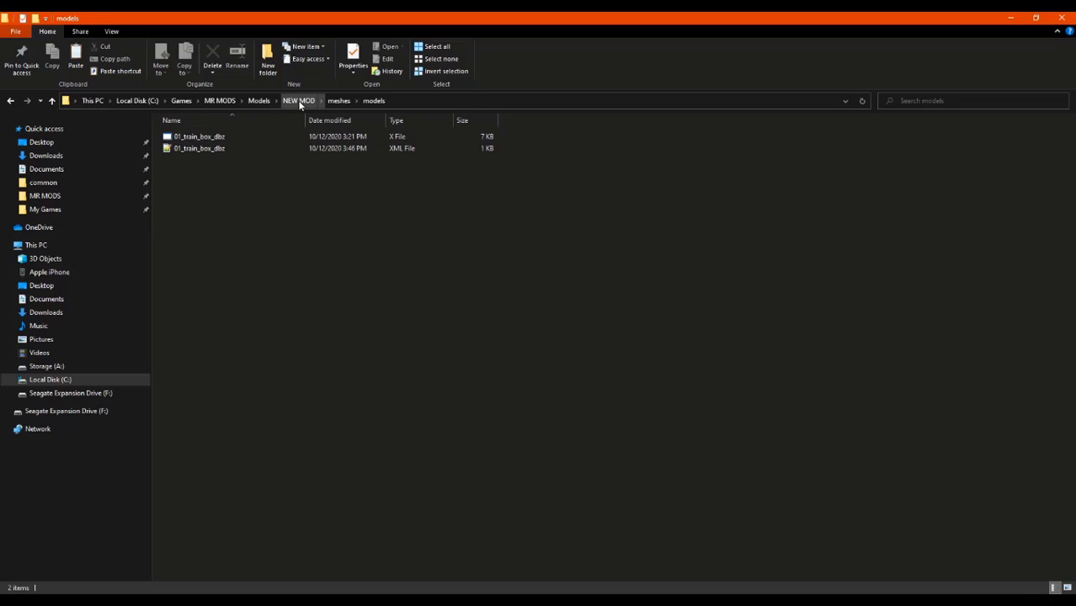
- Copy the 01_train_box_dbz class XML from the MudRunner - Editor Media\classes\models folder
{"action": "left_click", "coordinate": [44, 182]}
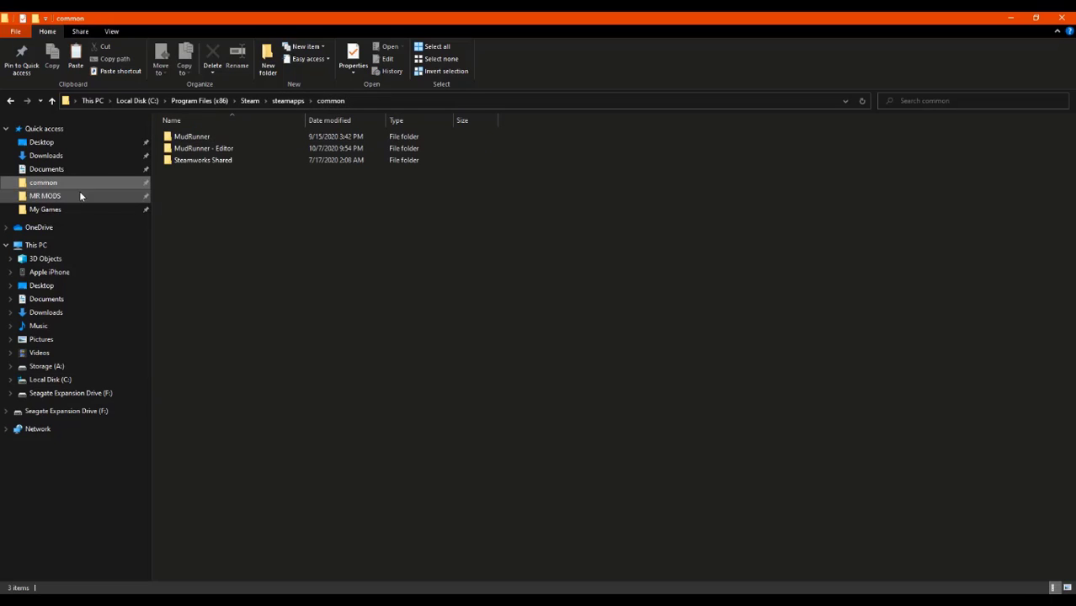
{"action": "double_click", "coordinate": [226, 151]}
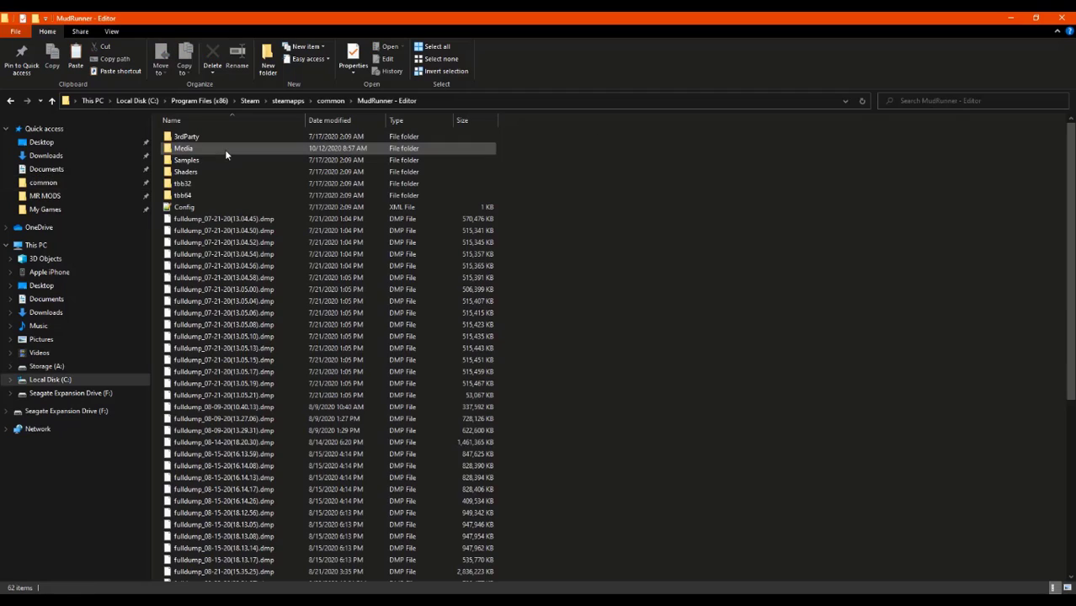
{"action": "double_click", "coordinate": [194, 149]}
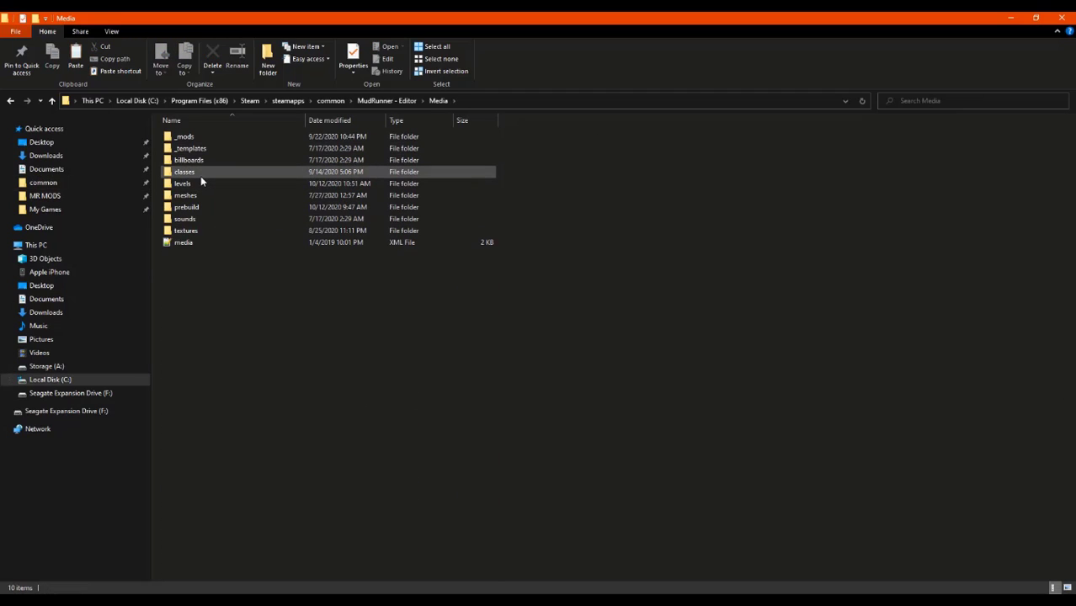
{"action": "double_click", "coordinate": [201, 174]}
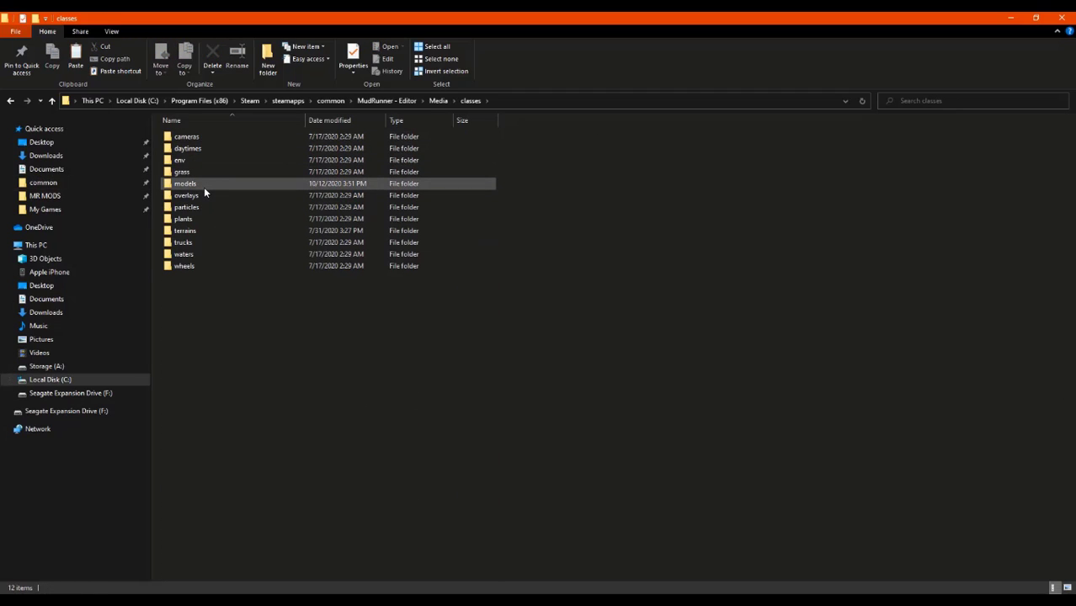
{"action": "double_click", "coordinate": [202, 184]}
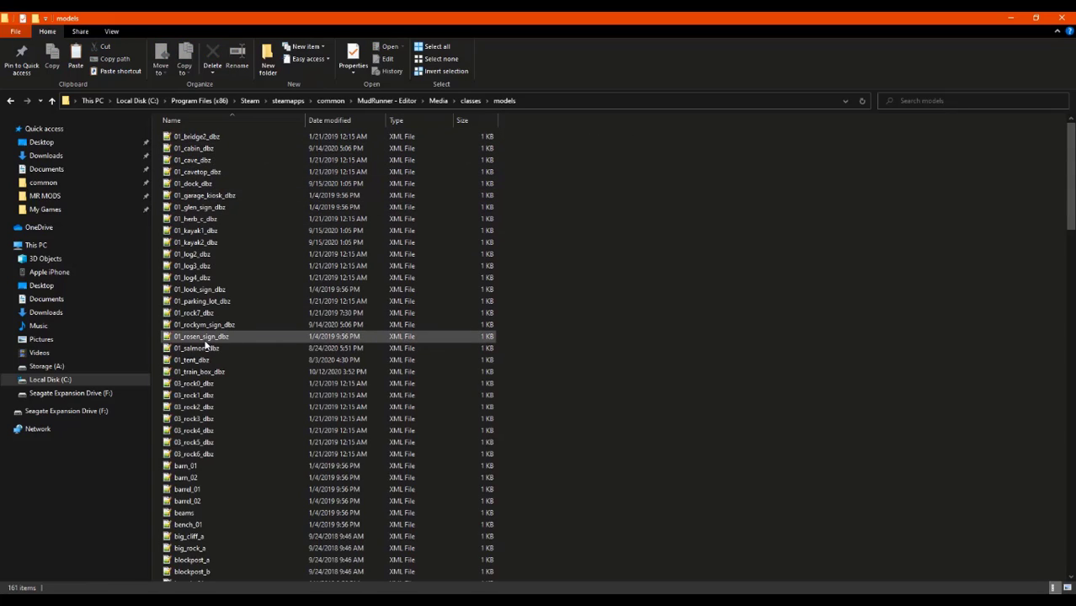
{"action": "scroll", "coordinate": [208, 341], "scroll_direction": "down", "scroll_amount": 1}
{"action": "left_click", "coordinate": [202, 342]}
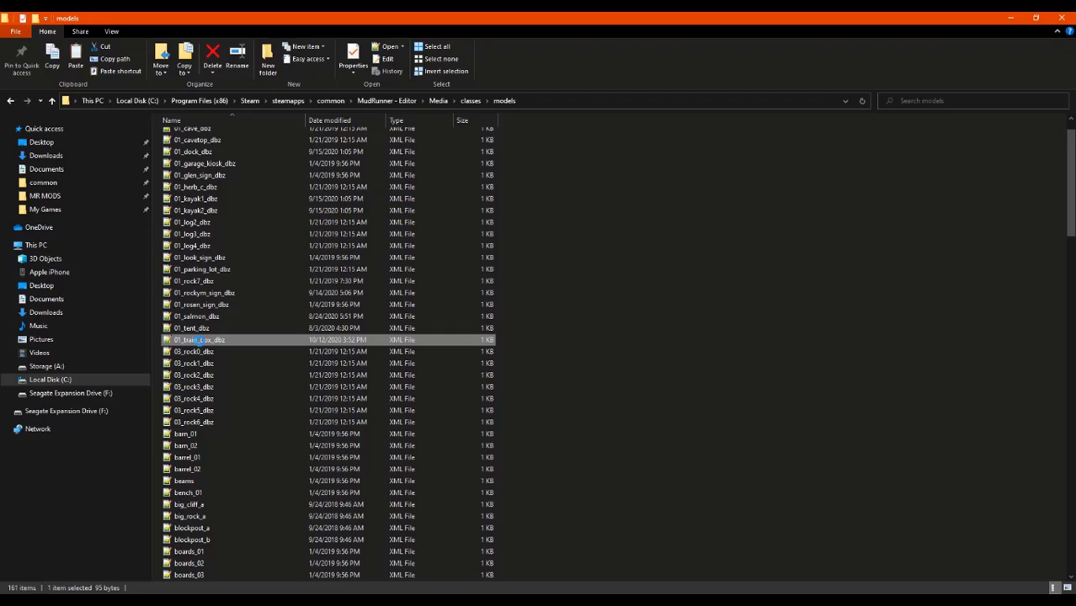
{"action": "right_click", "coordinate": [202, 340]}
{"action": "left_click", "coordinate": [226, 277]}
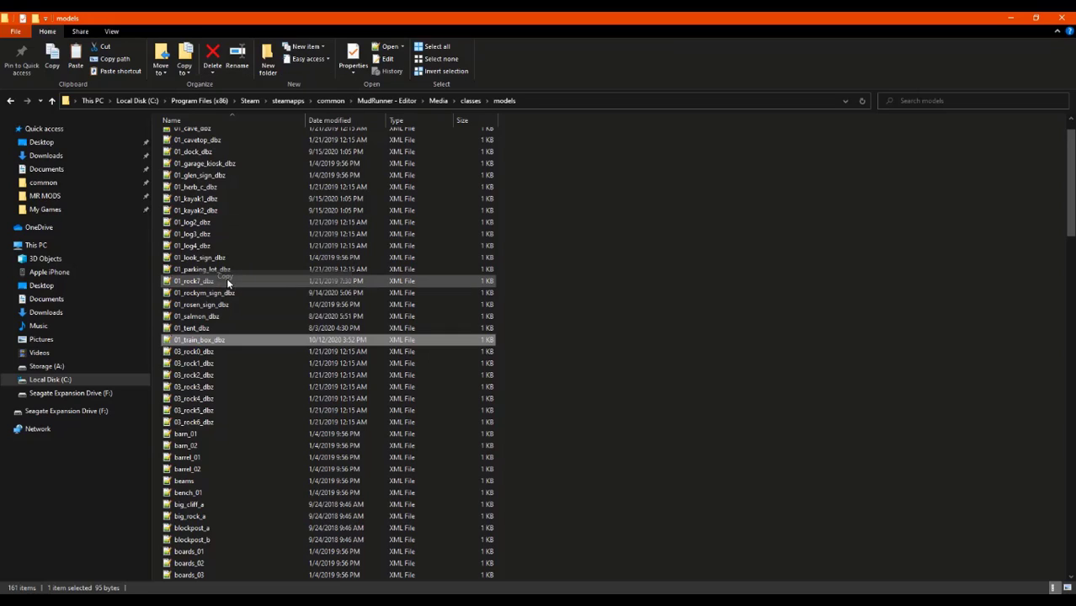
- Paste the class XML into the empty MR MODS\Models\NEW MOD\classes\models folder
{"action": "left_click", "coordinate": [57, 200]}
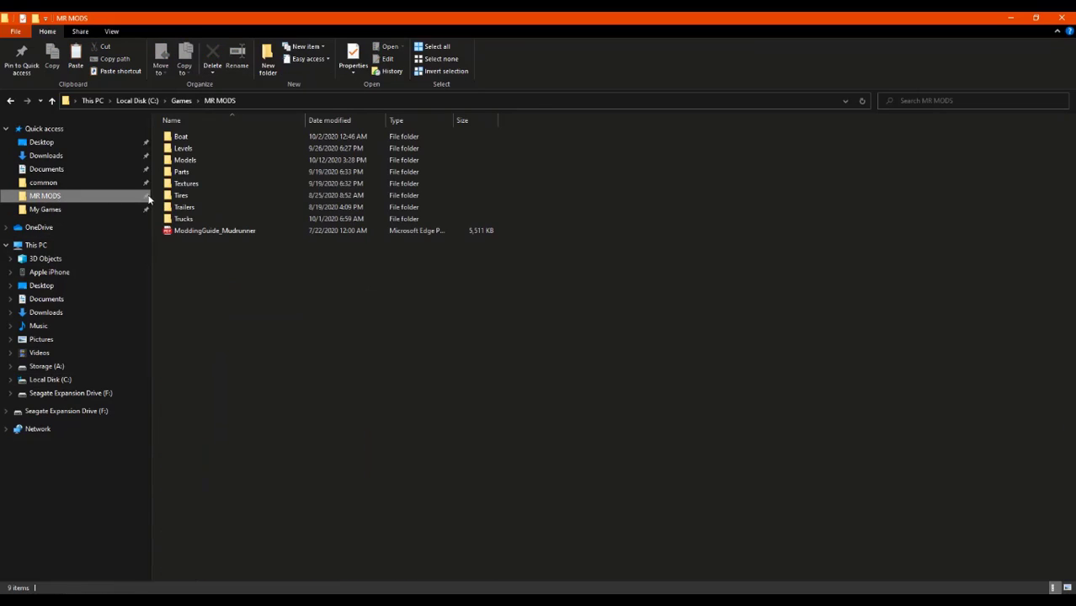
{"action": "double_click", "coordinate": [190, 161]}
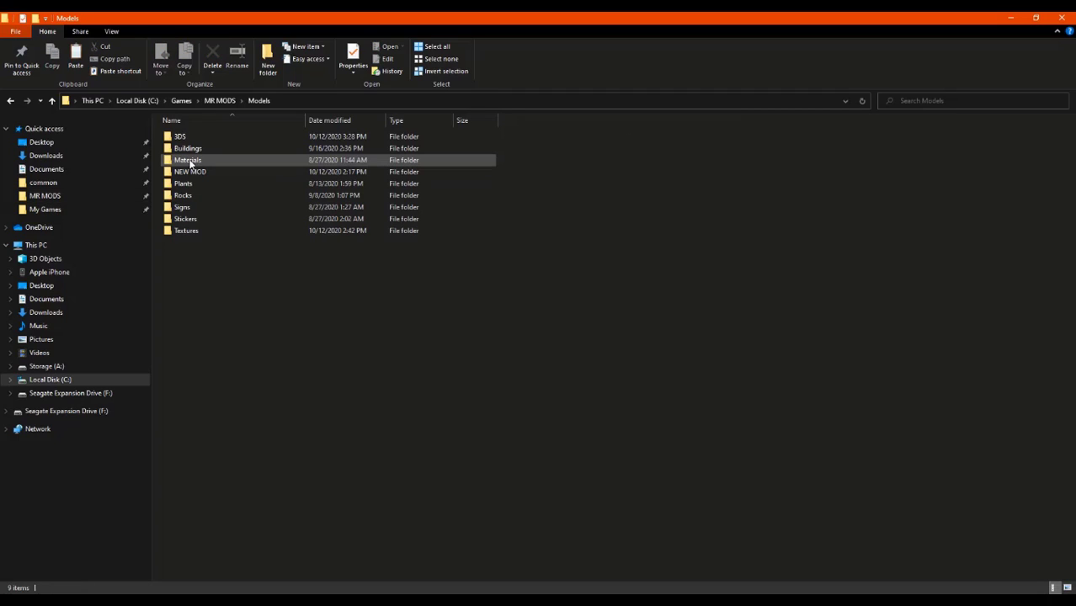
{"action": "double_click", "coordinate": [196, 173]}
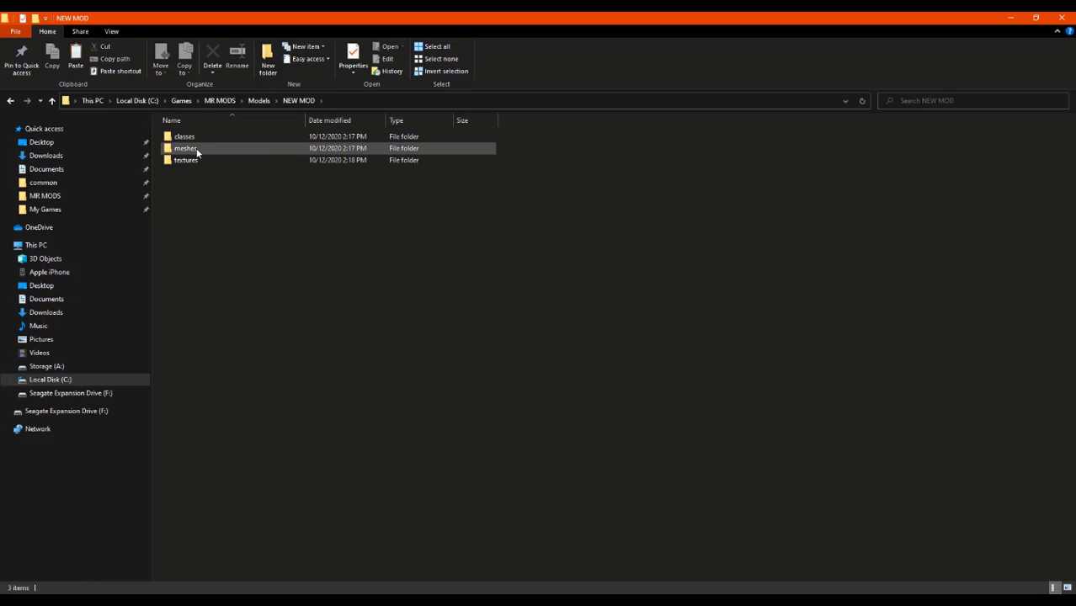
{"action": "double_click", "coordinate": [201, 135]}
{"action": "double_click", "coordinate": [197, 137]}
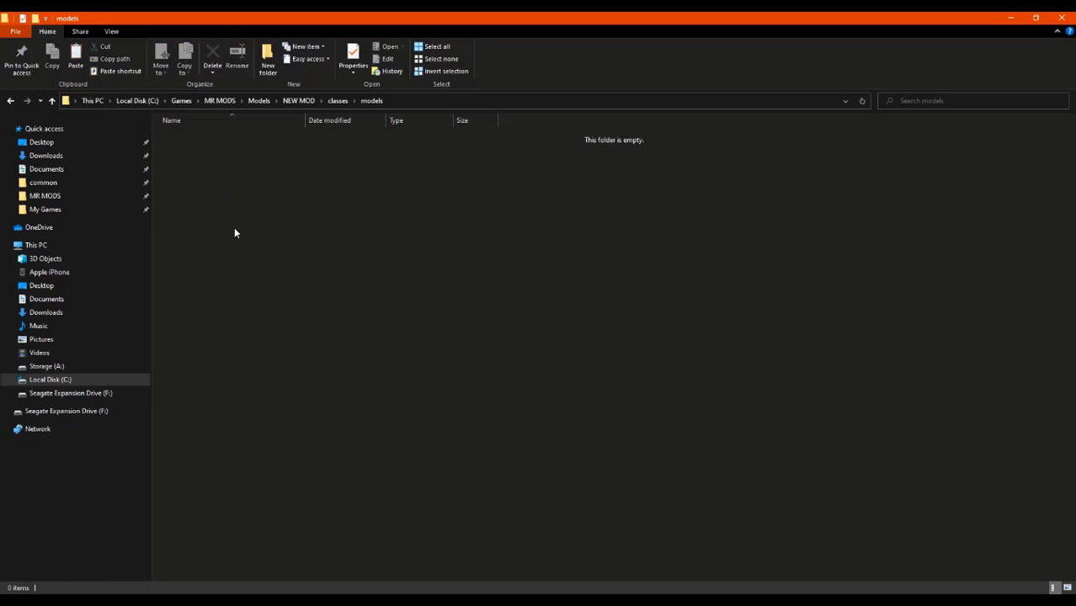
{"action": "right_click", "coordinate": [234, 227]}
{"action": "left_click", "coordinate": [268, 305]}
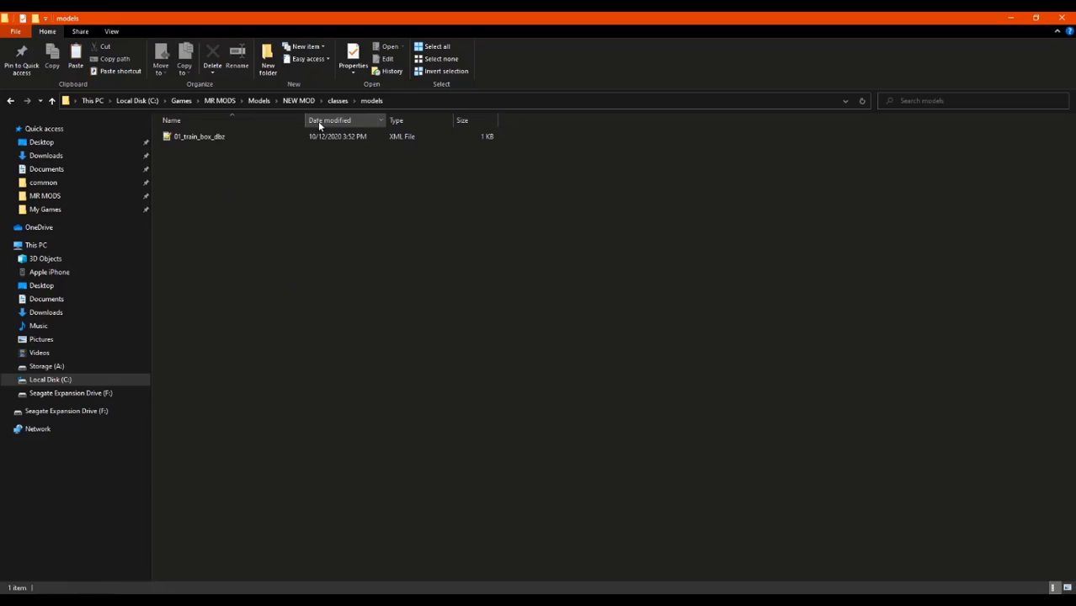
- Copy the classes, meshes and textures folders from MR MODS\Models\NEW MOD
{"action": "left_click", "coordinate": [298, 100]}
{"action": "left_click", "coordinate": [238, 234]}
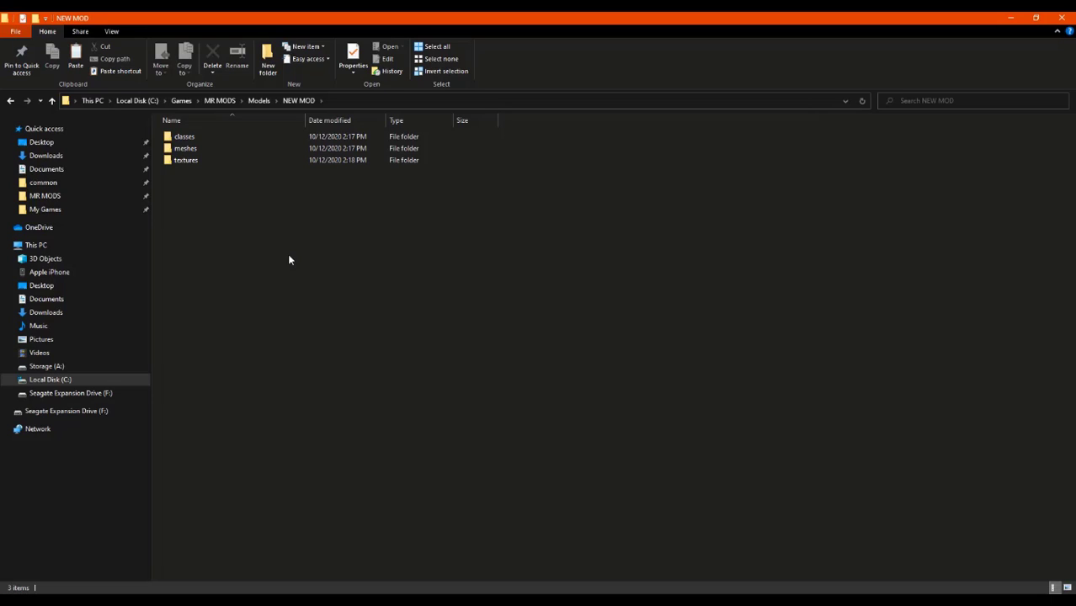
{"action": "left_click_drag", "start_coordinate": [222, 212], "coordinate": [172, 132]}
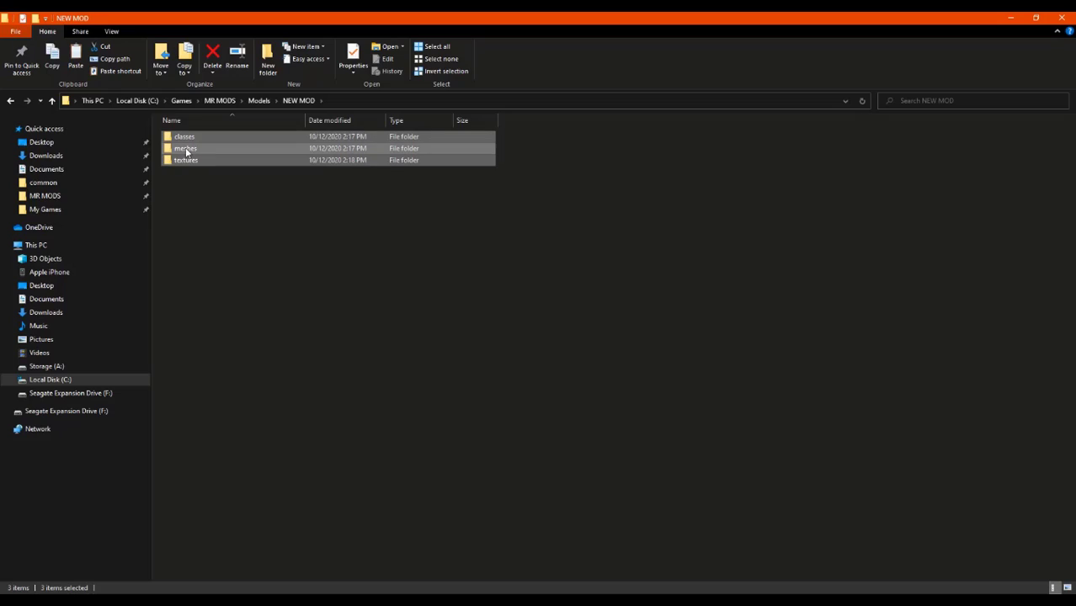
{"action": "right_click", "coordinate": [186, 149]}
{"action": "left_click", "coordinate": [213, 279]}
{"action": "left_click", "coordinate": [260, 299]}
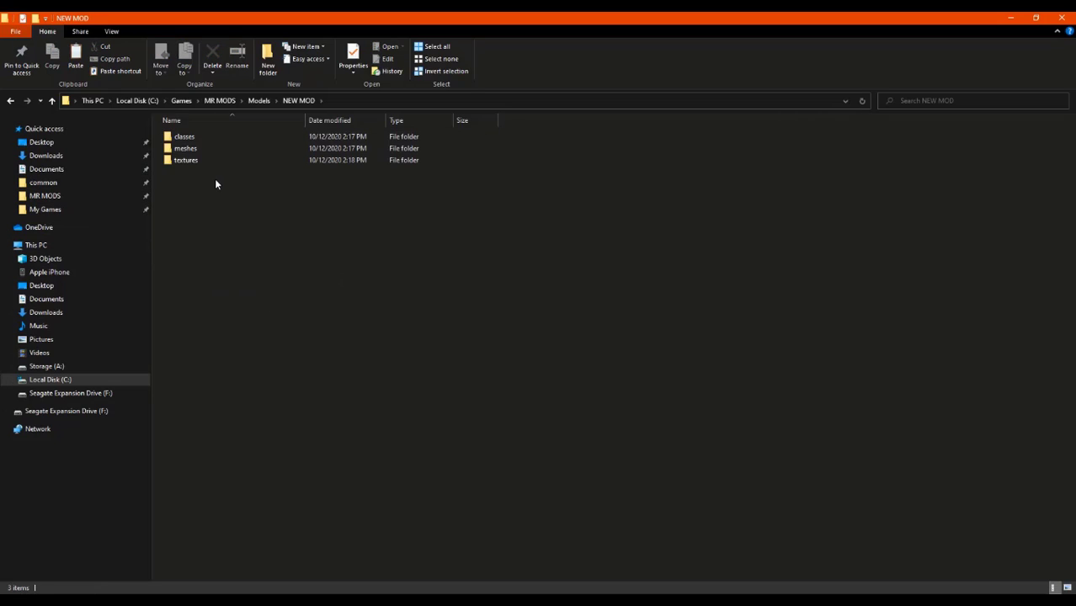
- Paste the copied folders into the 817e75ce mod folder under MudRunner - Editor\Media\_mods
{"action": "left_click", "coordinate": [92, 182]}
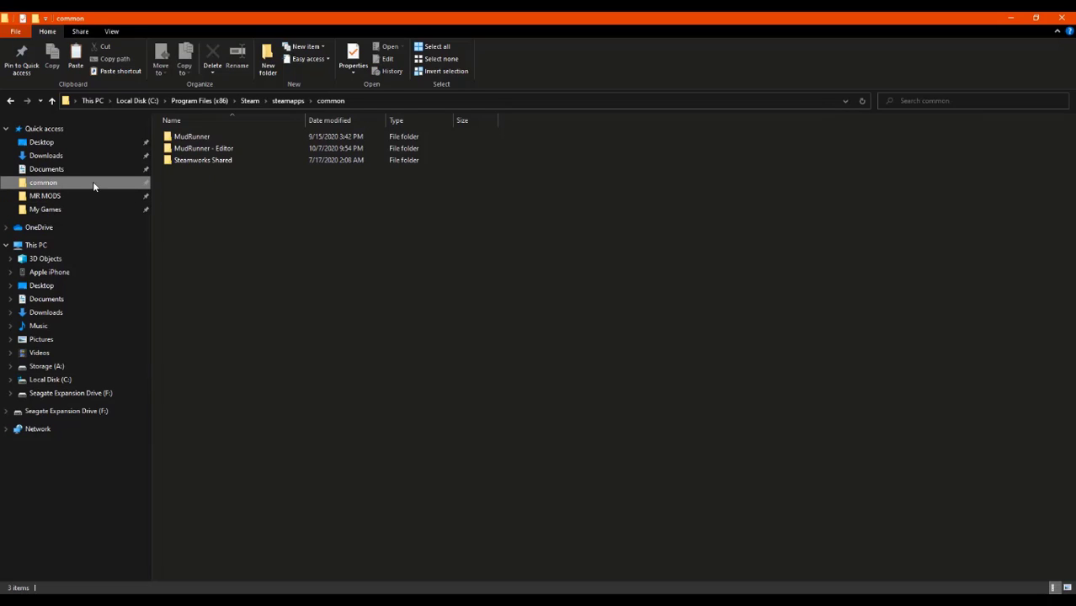
{"action": "double_click", "coordinate": [231, 154]}
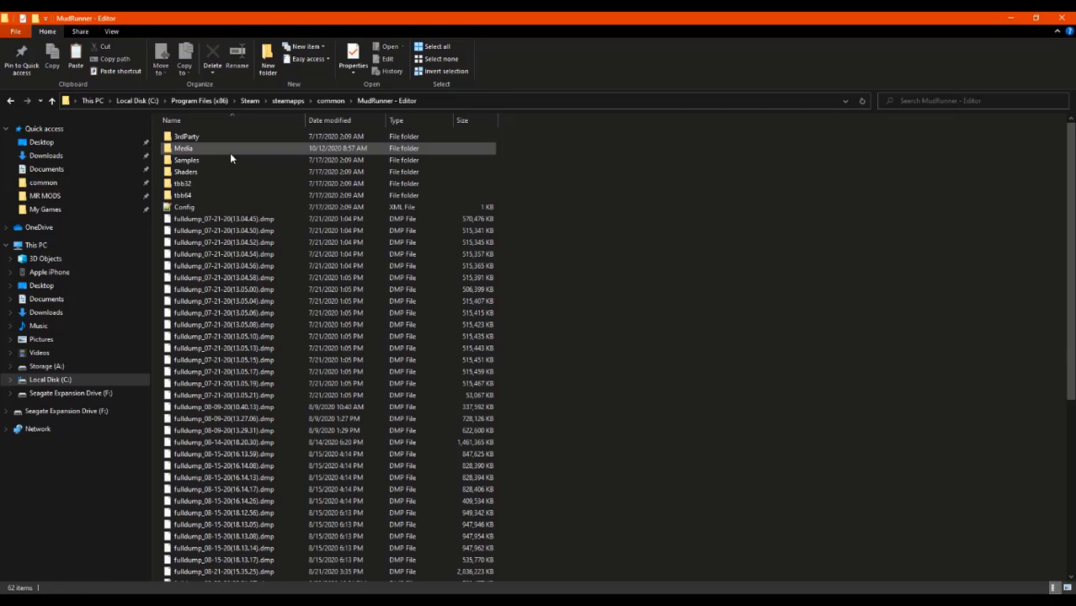
{"action": "double_click", "coordinate": [183, 151]}
{"action": "double_click", "coordinate": [186, 137]}
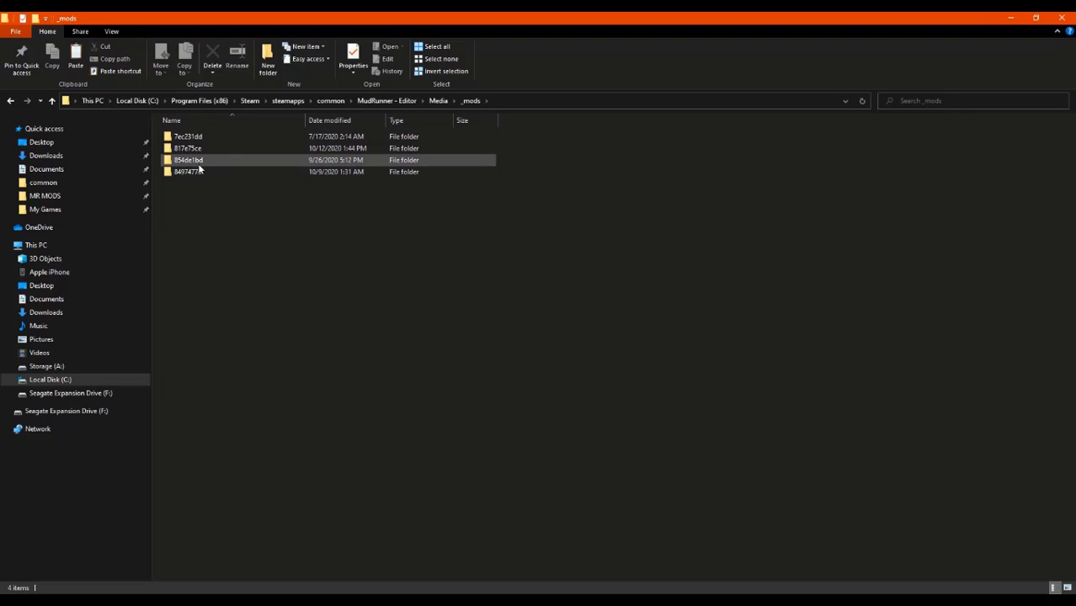
{"action": "mouse_move", "coordinate": [197, 165]}
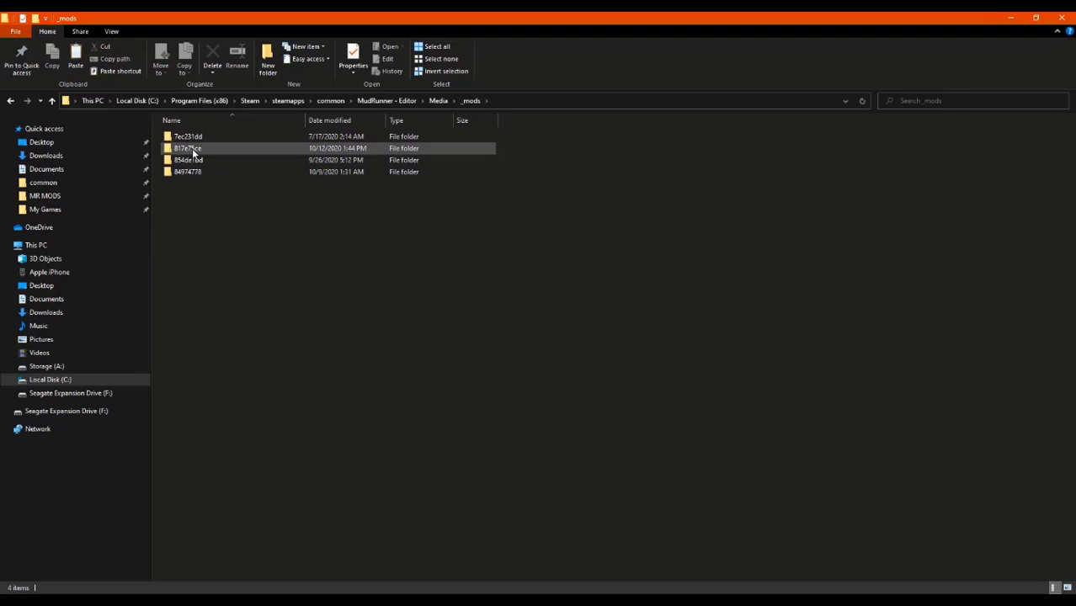
{"action": "double_click", "coordinate": [193, 152]}
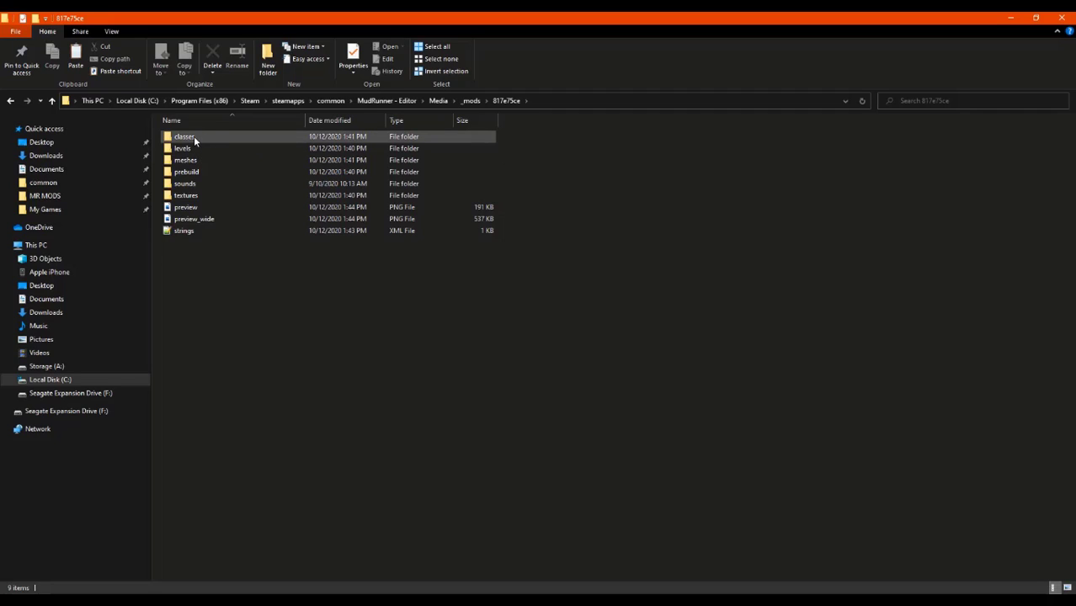
{"action": "right_click", "coordinate": [260, 267]}
{"action": "left_click", "coordinate": [302, 343]}
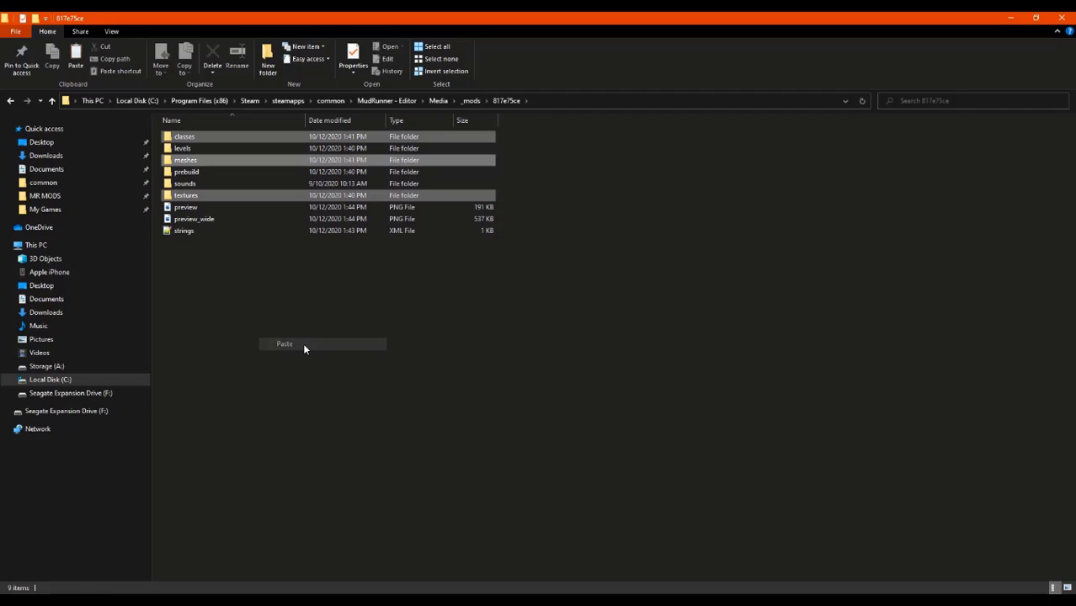
{"action": "left_click", "coordinate": [303, 347]}
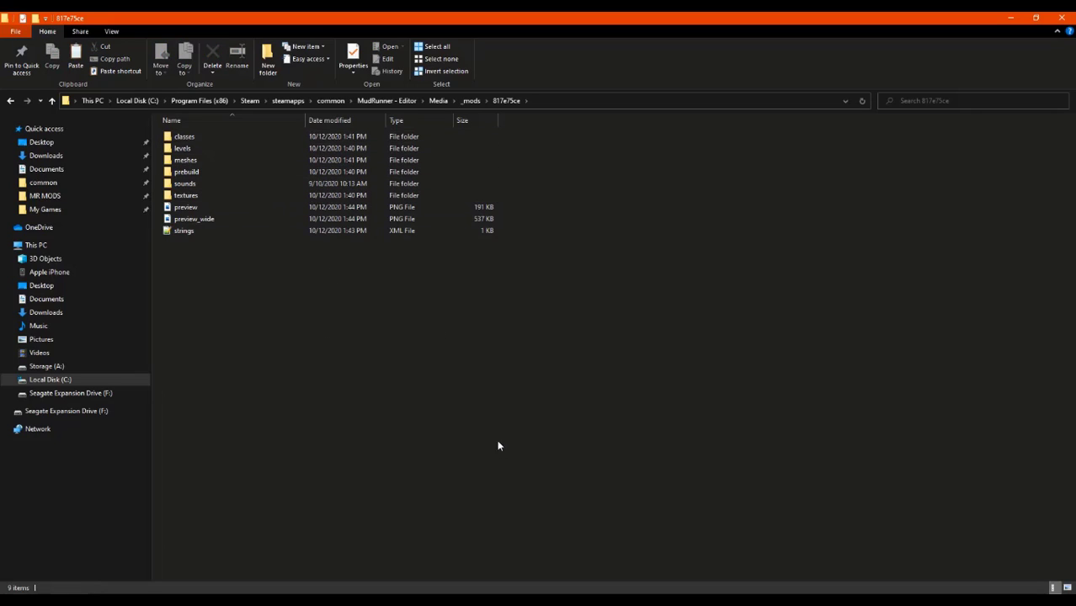
- Launch the MudRunner game from the desktop and enter the single-player Proving Ground
{"action": "left_click", "coordinate": [1010, 17]}
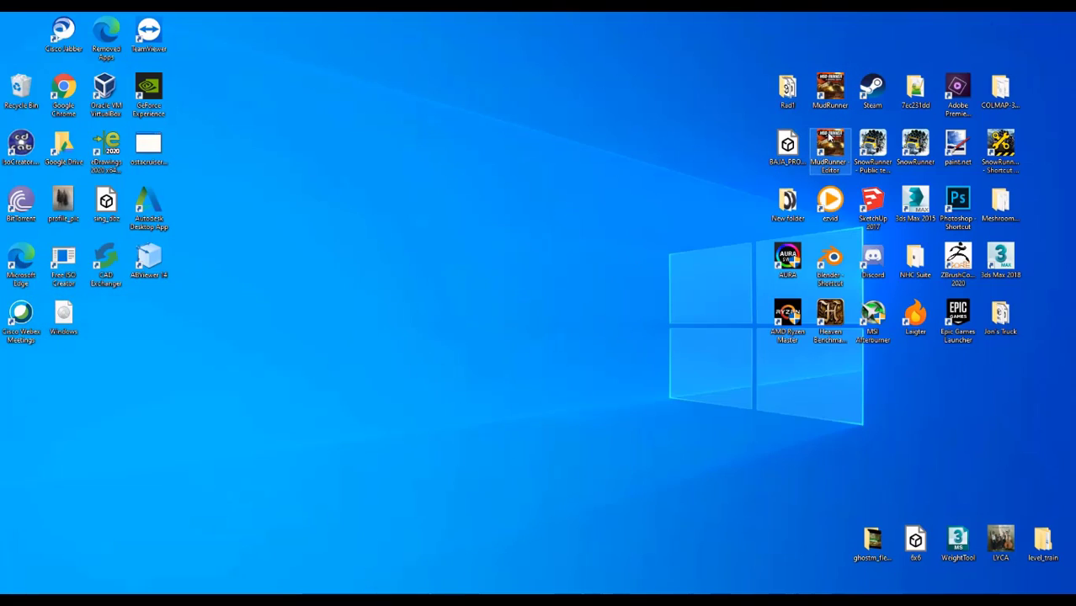
{"action": "double_click", "coordinate": [829, 92]}
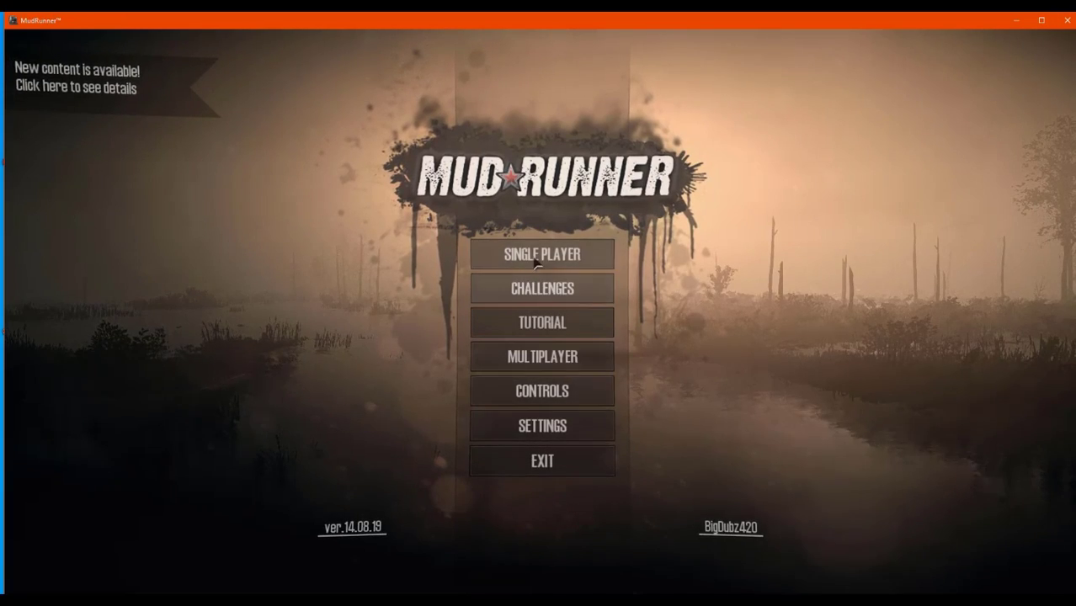
{"action": "left_click", "coordinate": [537, 261]}
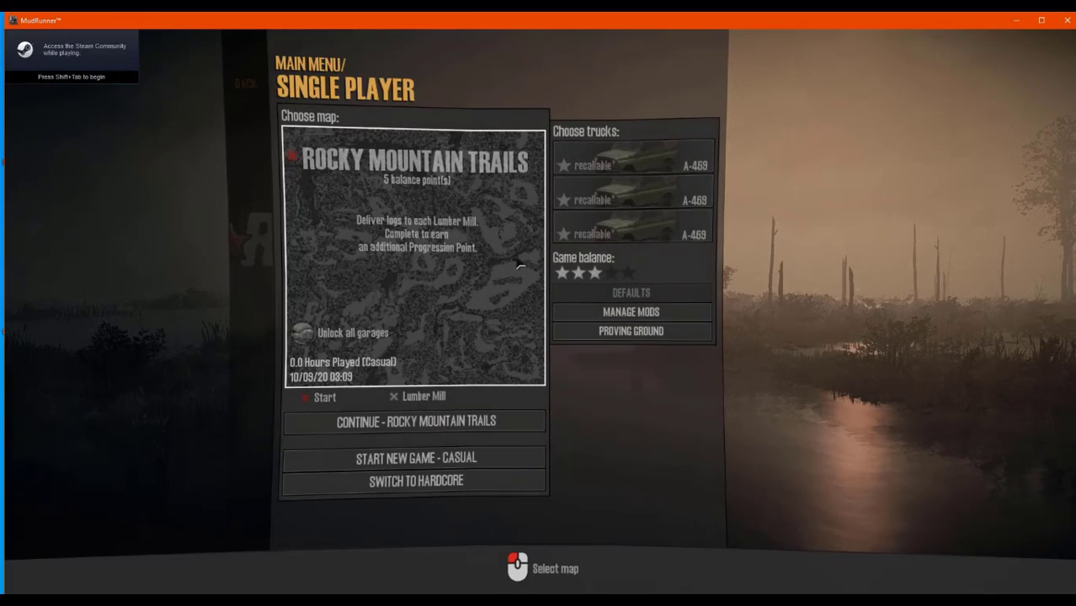
{"action": "left_click", "coordinate": [629, 345]}
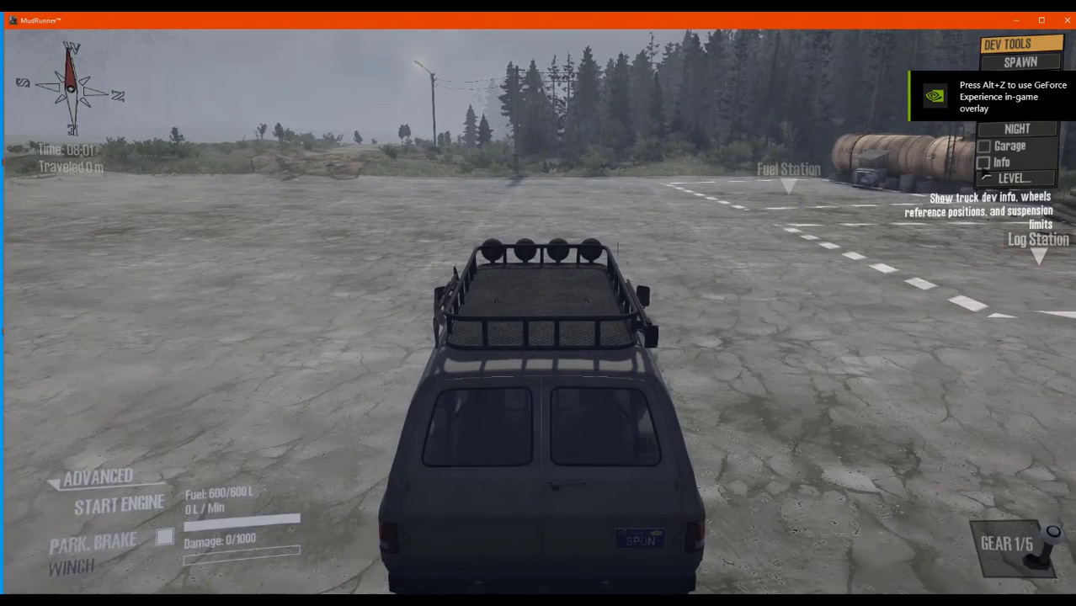
- Load level_train through the dev tools to check the map in game, and close MudRunner
{"action": "left_click", "coordinate": [1010, 178]}
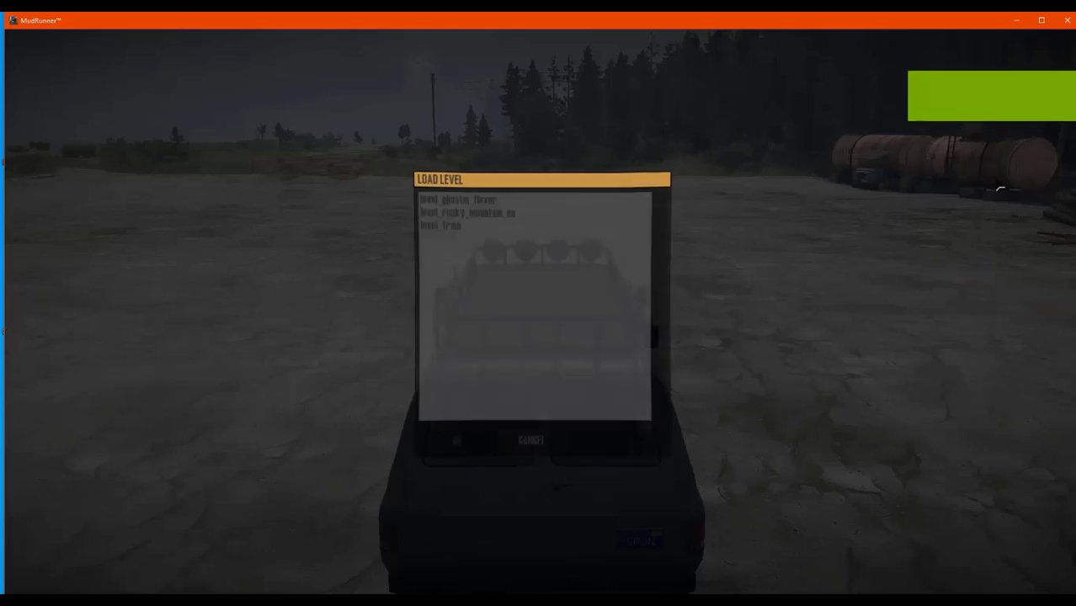
{"action": "double_click", "coordinate": [454, 226]}
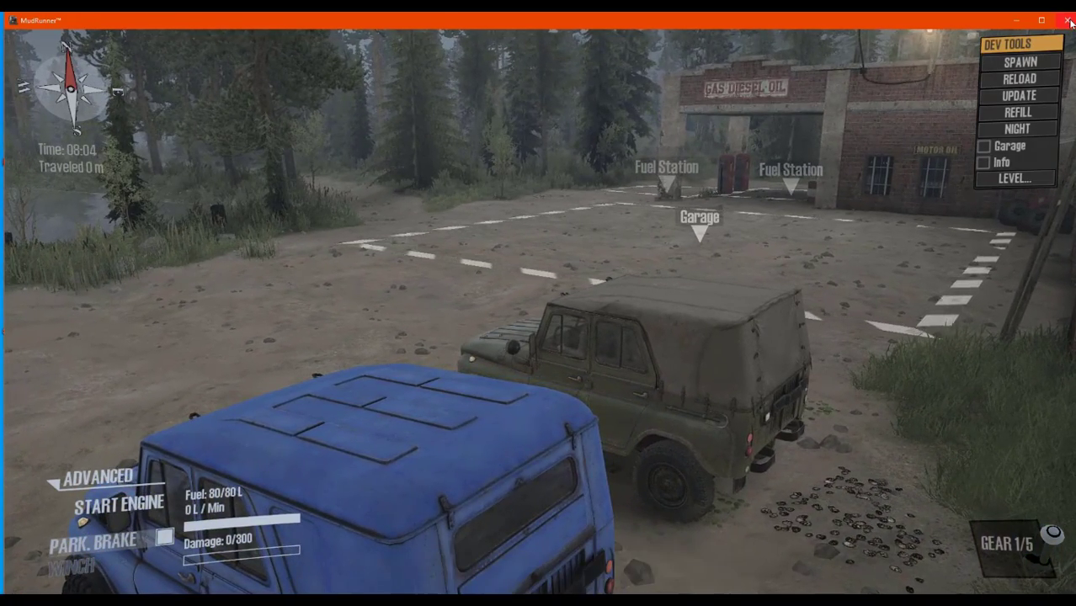
{"action": "left_click", "coordinate": [1020, 179]}
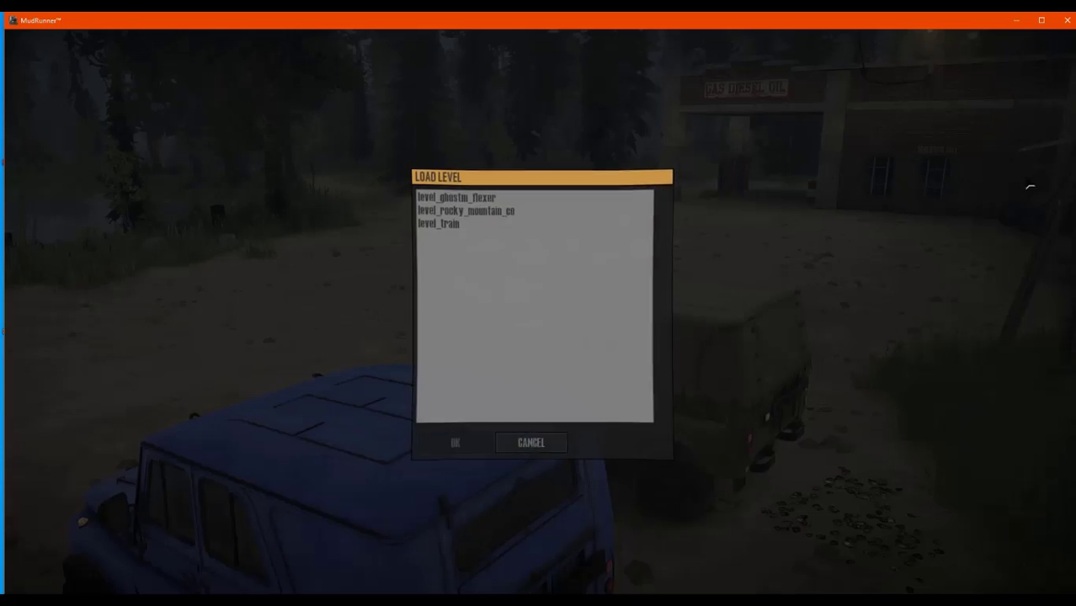
{"action": "left_click", "coordinate": [531, 441]}
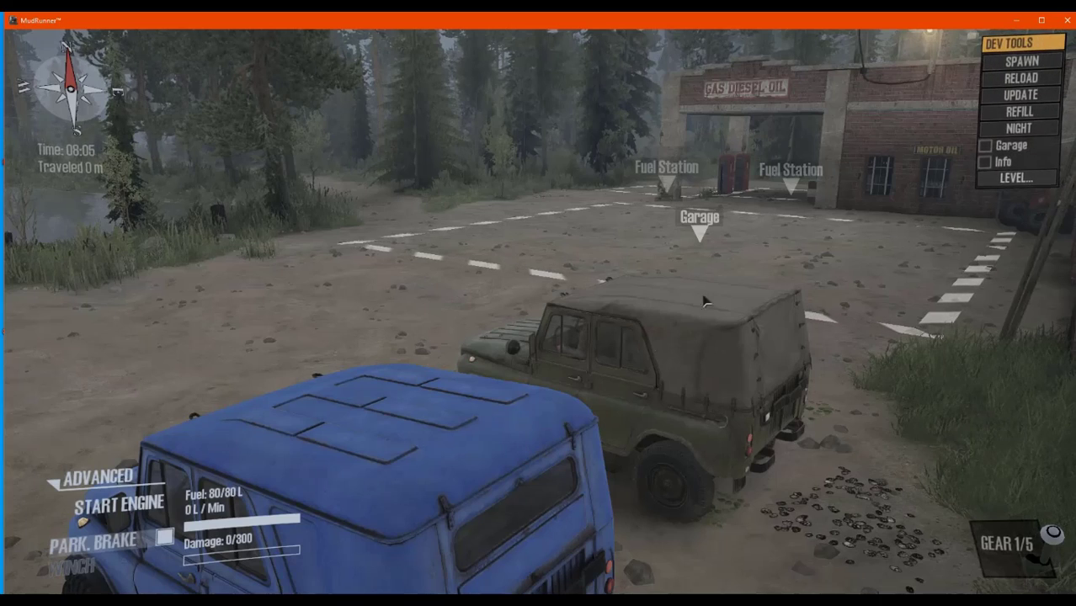
{"action": "left_click", "coordinate": [1066, 20]}
{"action": "left_click", "coordinate": [510, 330]}
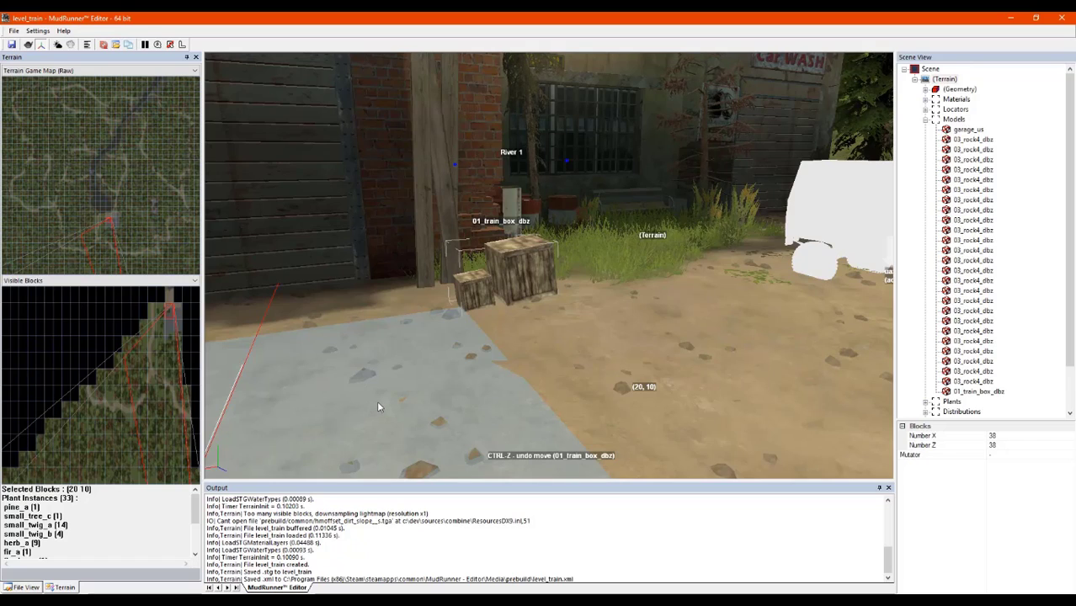
- Save the level_train map in the MudRunner Editor and start a new empty scene
{"action": "left_click", "coordinate": [12, 45]}
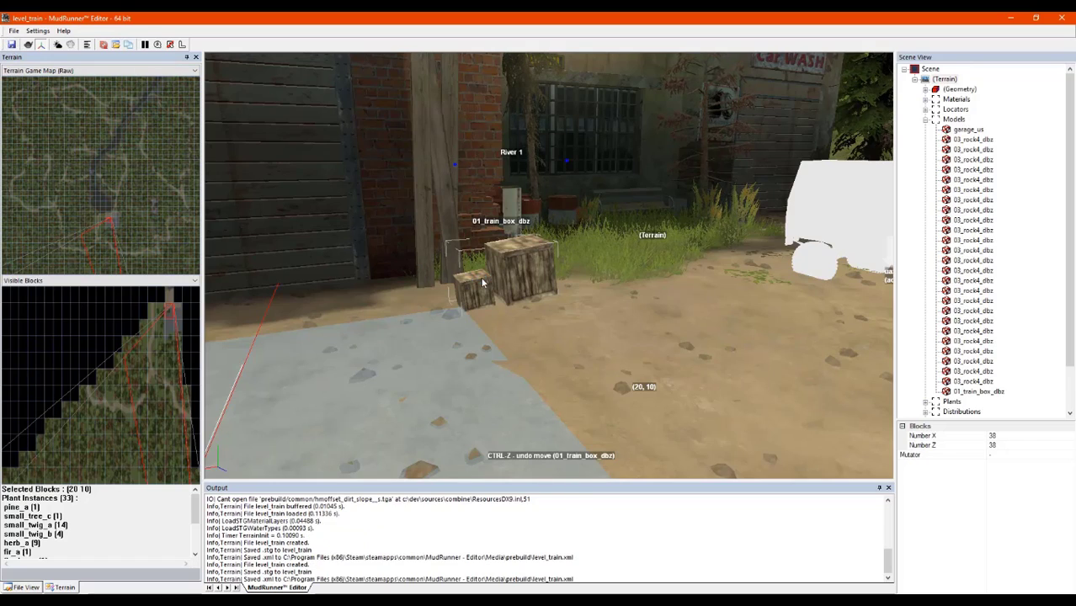
{"action": "left_click", "coordinate": [13, 31]}
{"action": "left_click", "coordinate": [29, 44]}
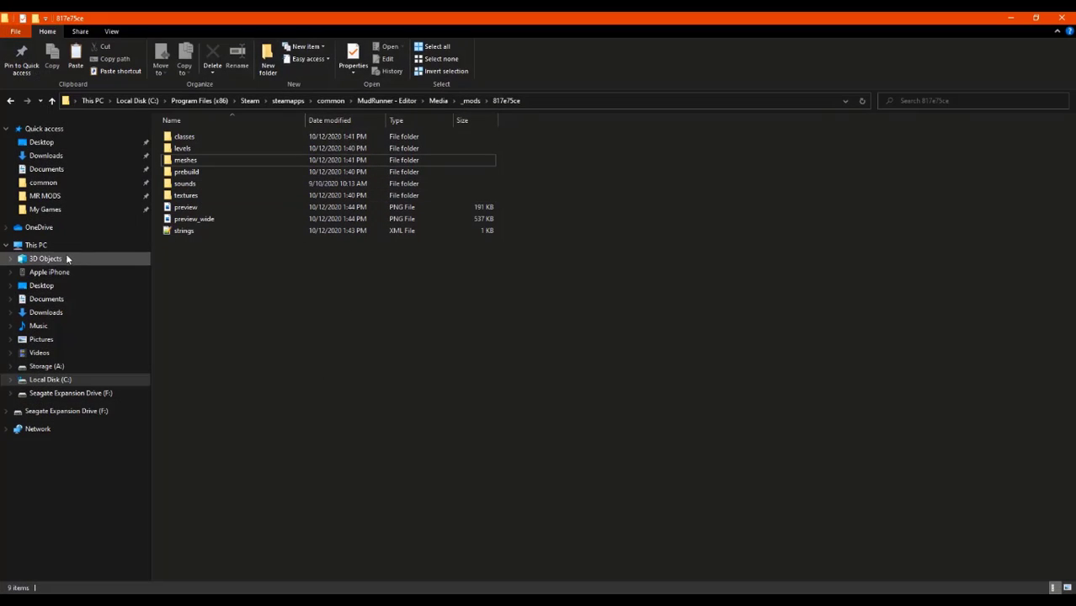
- Copy the level_train image and level_train.stg file from the MudRunner - Editor\Media\levels folder in File Explorer
{"action": "left_click", "coordinate": [76, 379]}
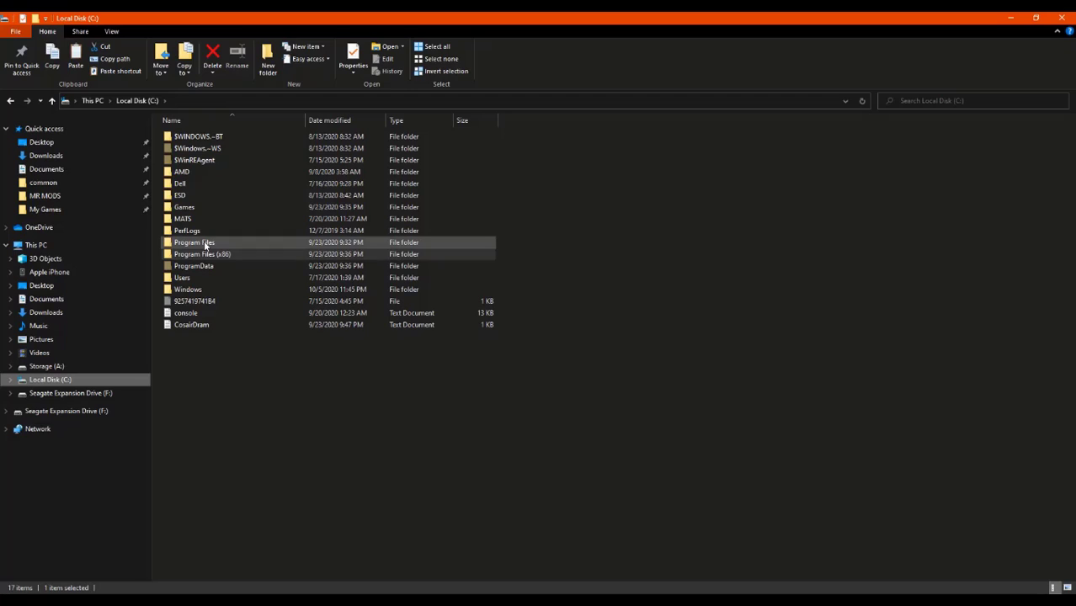
{"action": "double_click", "coordinate": [206, 242]}
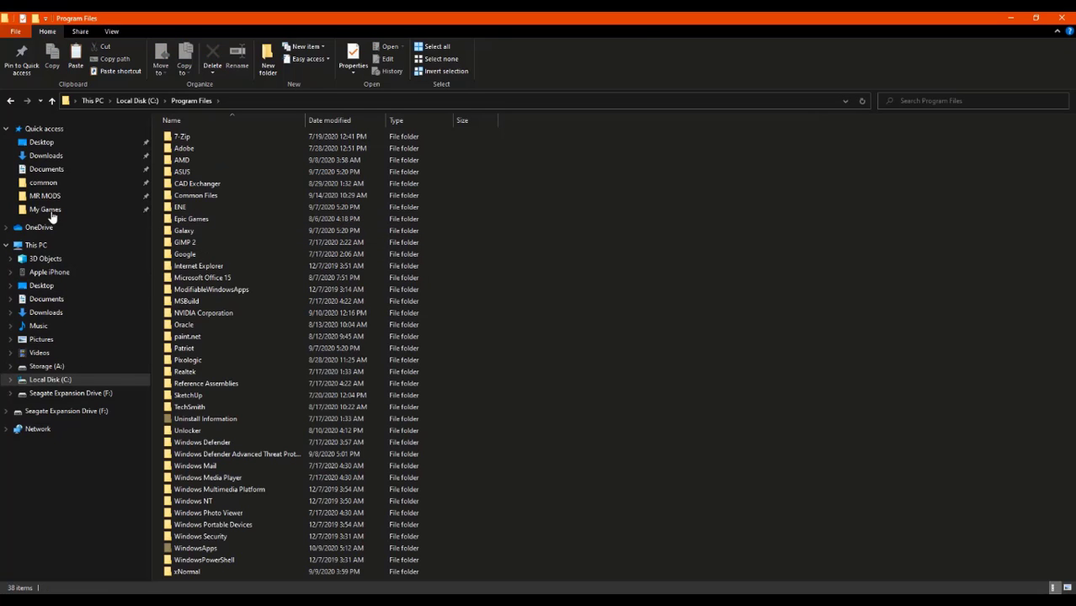
{"action": "left_click", "coordinate": [44, 182]}
{"action": "double_click", "coordinate": [203, 148]}
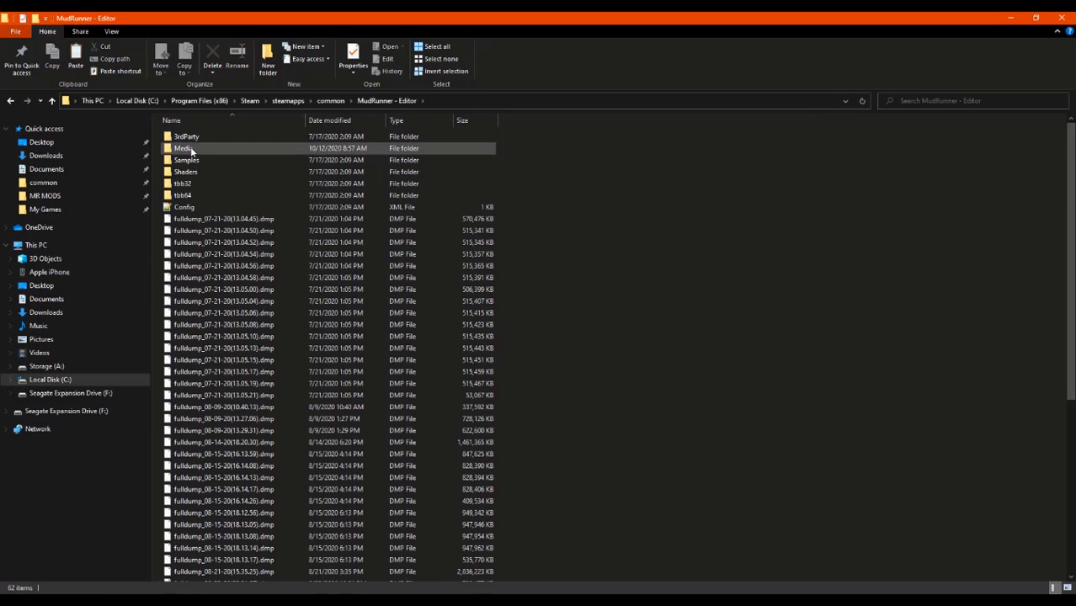
{"action": "double_click", "coordinate": [186, 148]}
{"action": "left_click", "coordinate": [196, 198]}
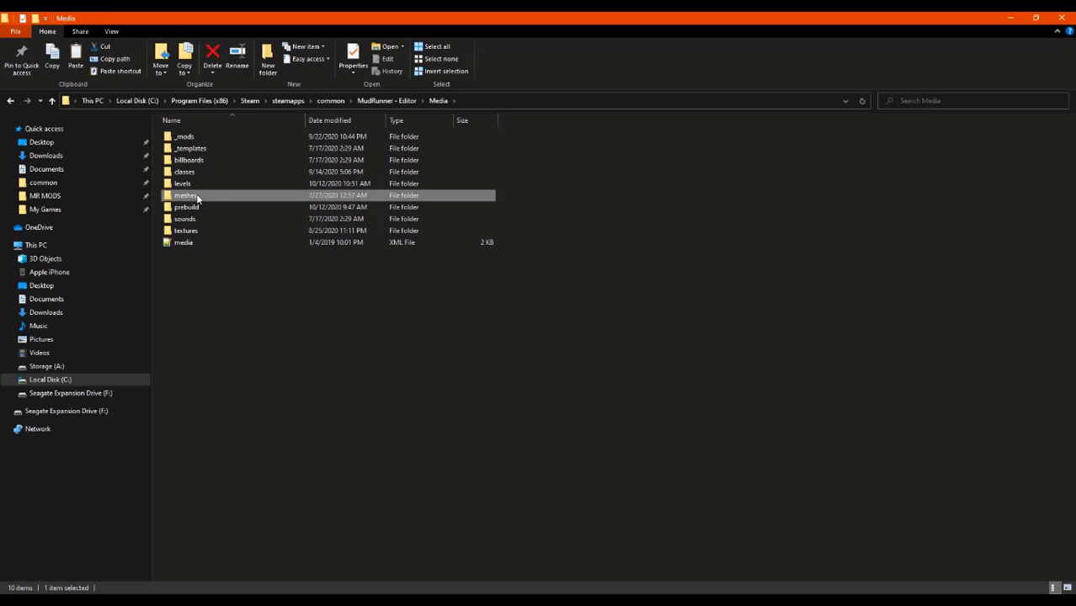
{"action": "double_click", "coordinate": [200, 183]}
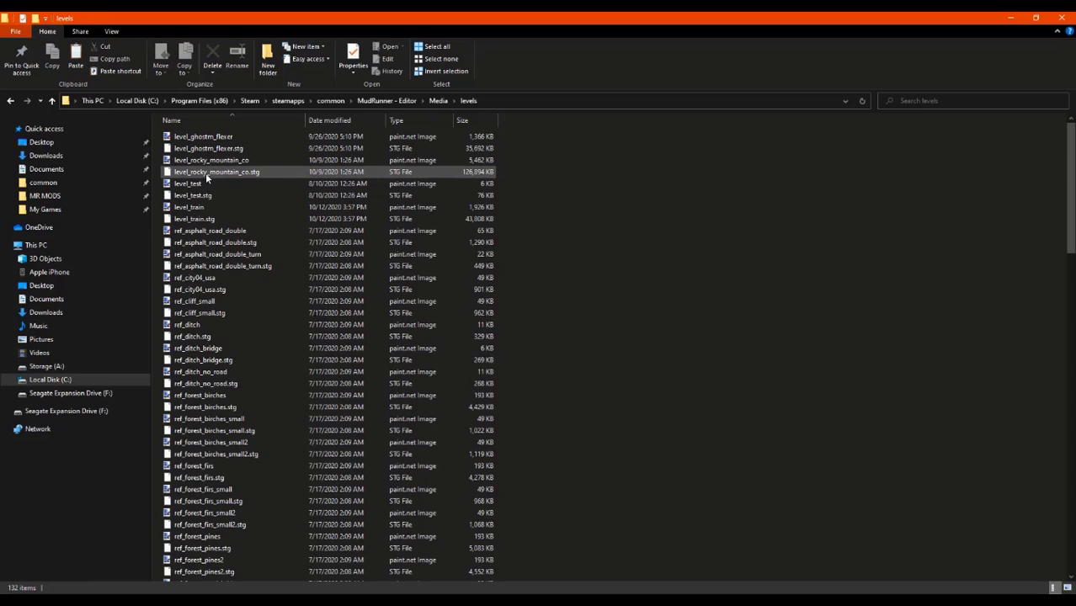
{"action": "left_click", "coordinate": [202, 197]}
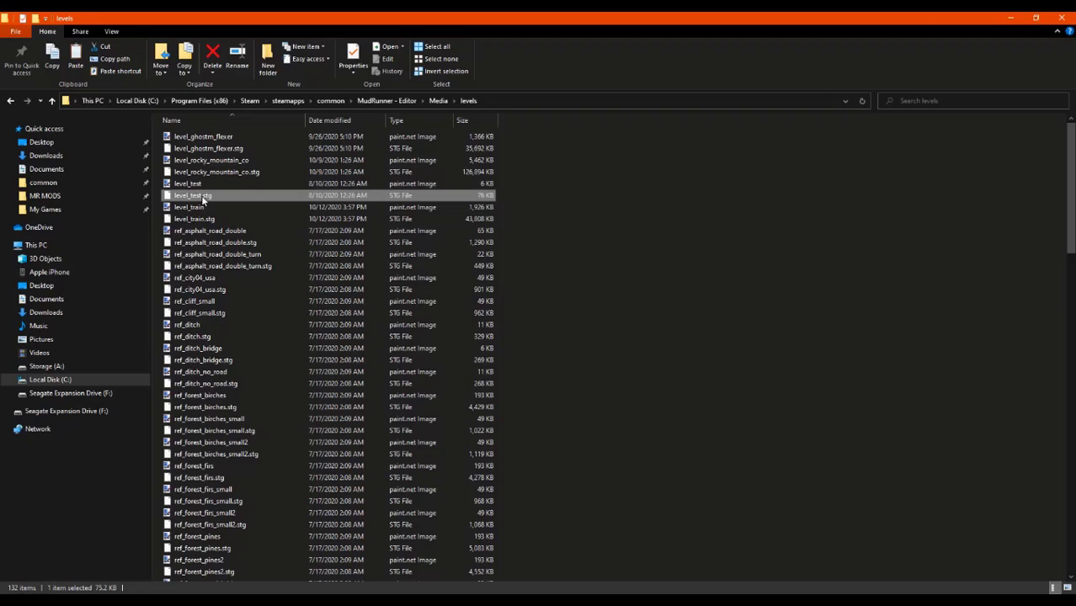
{"action": "left_click", "coordinate": [206, 221]}
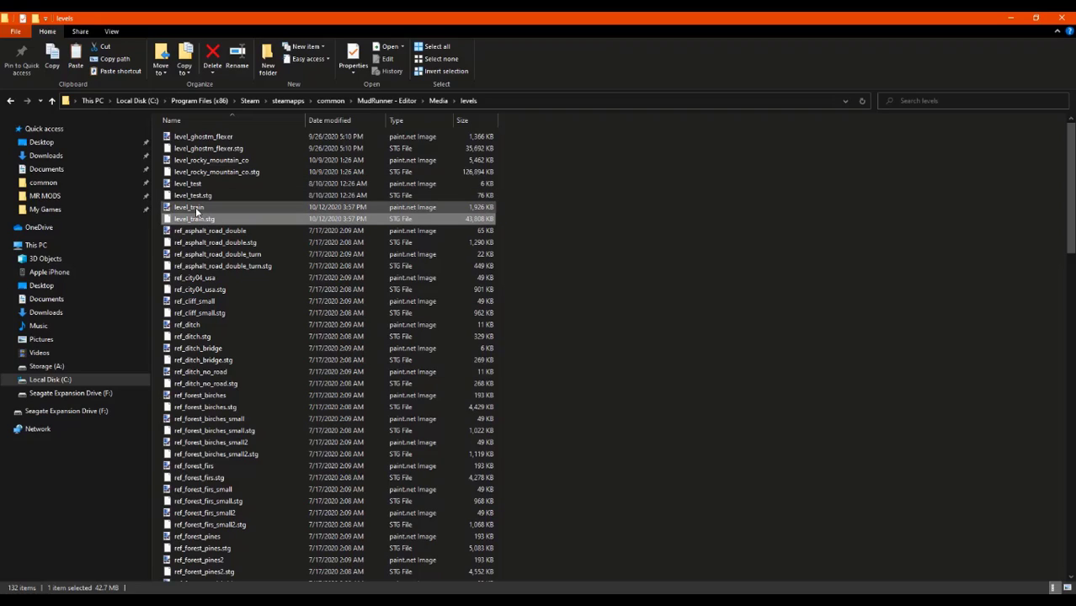
{"action": "left_click", "coordinate": [198, 208], "text": "ctrl"}
{"action": "right_click", "coordinate": [197, 209]}
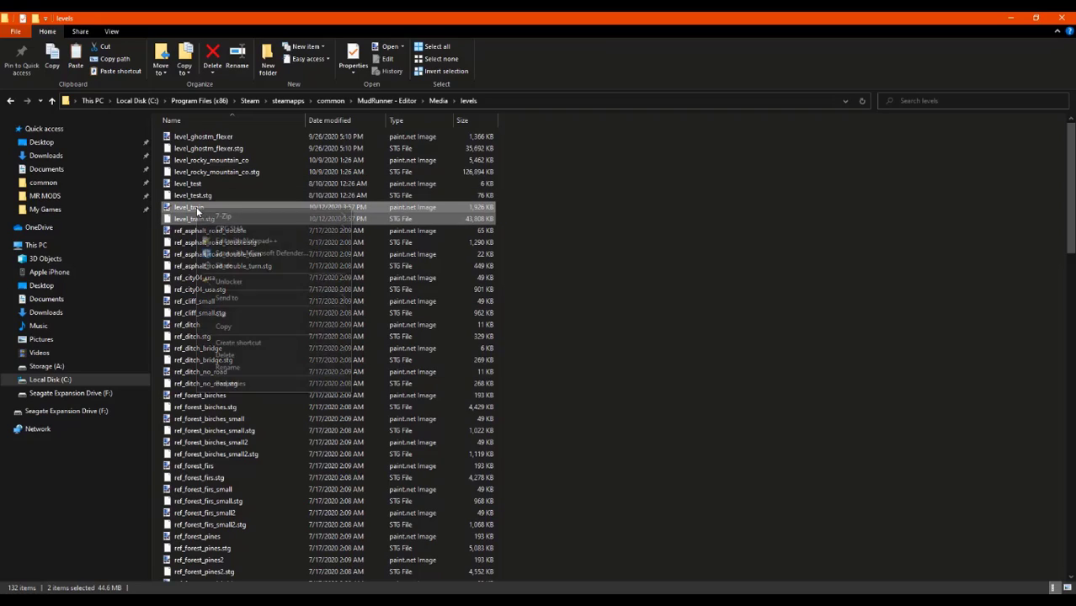
{"action": "left_click", "coordinate": [224, 326]}
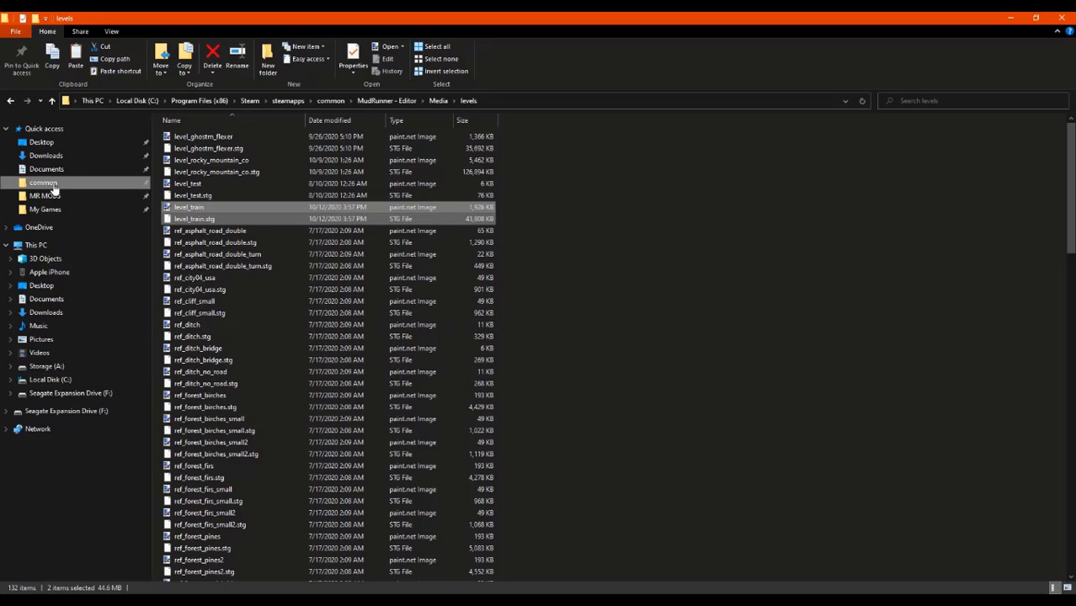
- Paste the two level_train files into _mods\817e75ce\levels, replacing the existing files
{"action": "left_click", "coordinate": [59, 182]}
{"action": "double_click", "coordinate": [200, 152]}
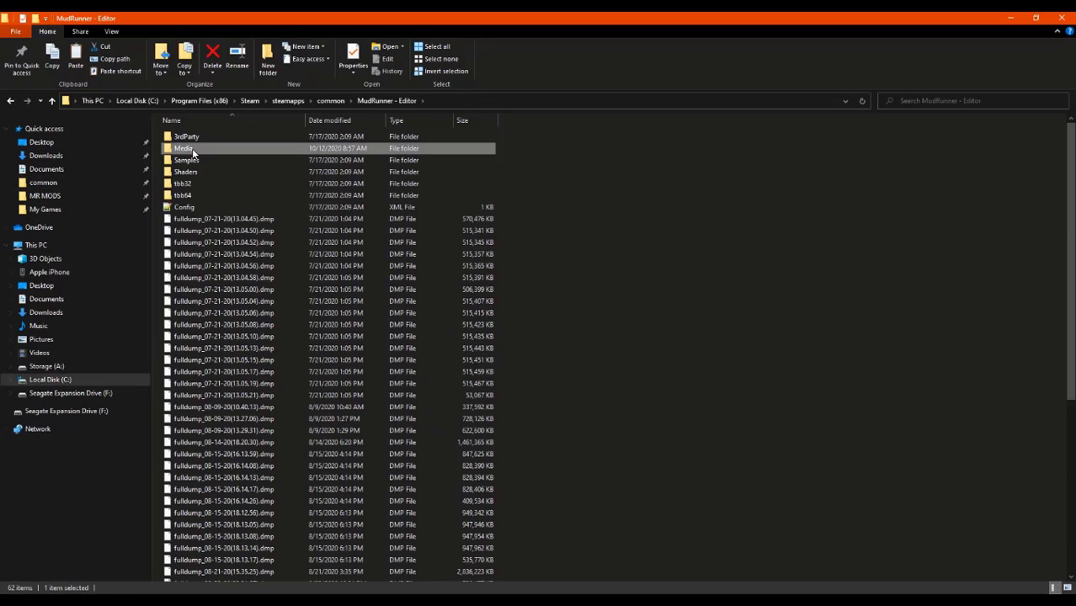
{"action": "double_click", "coordinate": [196, 149]}
{"action": "double_click", "coordinate": [197, 150]}
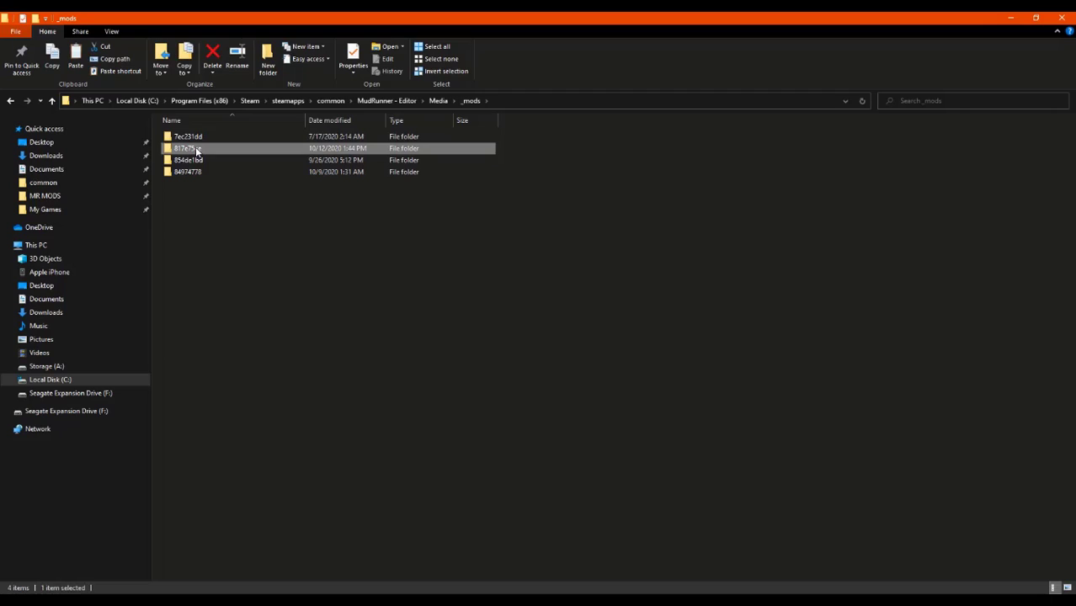
{"action": "double_click", "coordinate": [187, 149]}
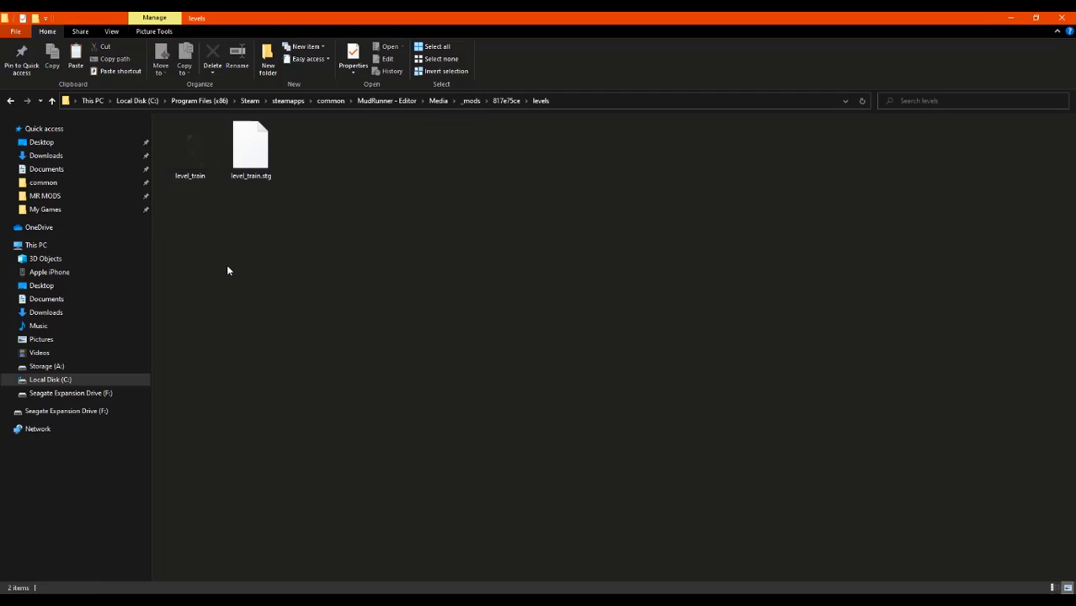
{"action": "right_click", "coordinate": [226, 265]}
{"action": "left_click", "coordinate": [254, 344]}
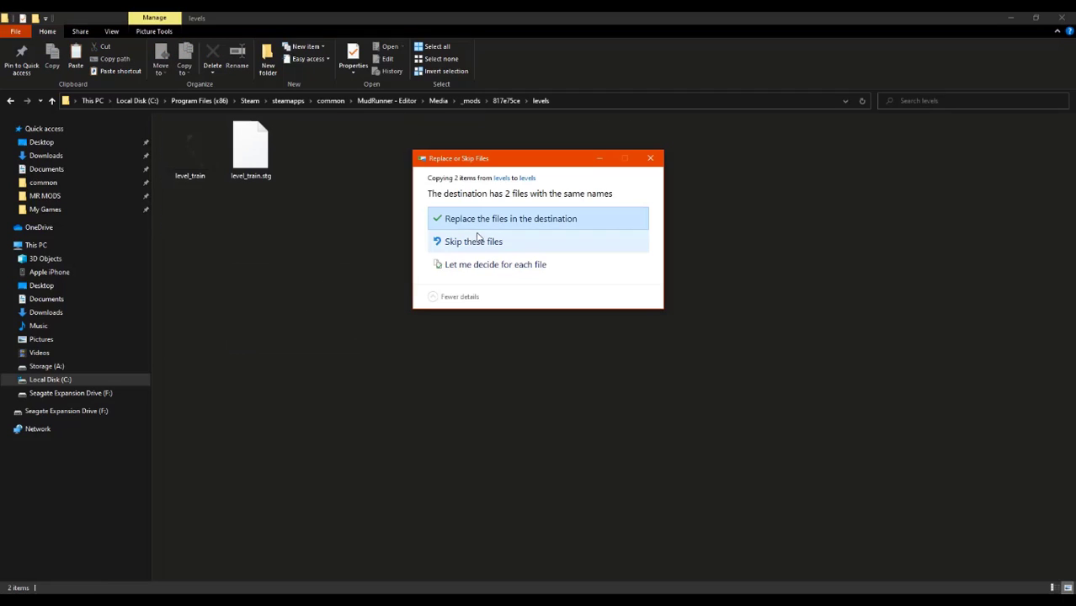
{"action": "left_click", "coordinate": [496, 217]}
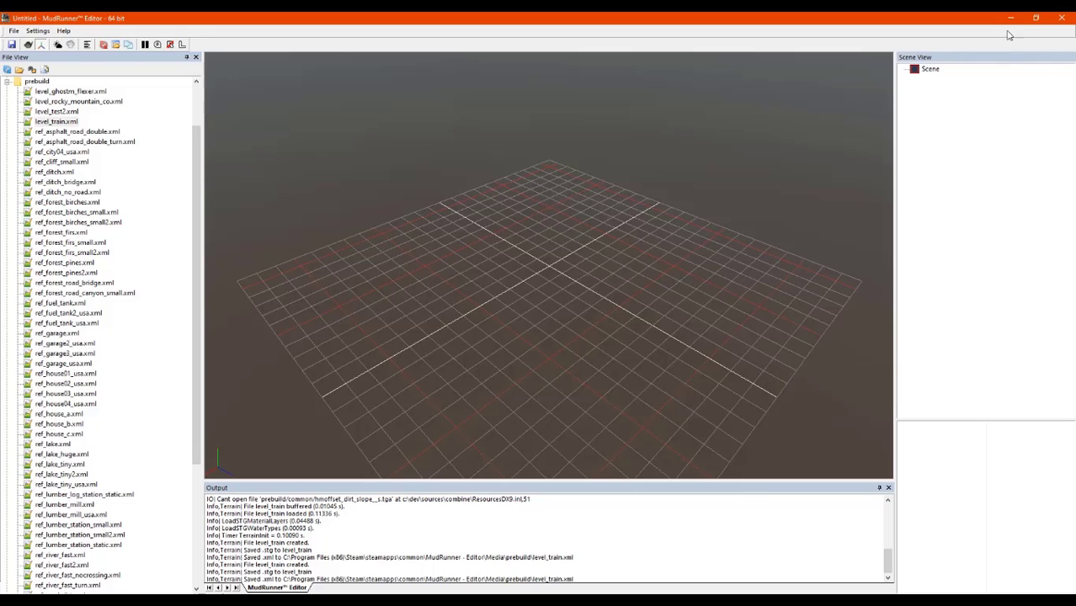
- Get the editor windows out of the way, launch MudRunner from the desktop, skip the intro and start a single-player game
{"action": "left_click", "coordinate": [1010, 17]}
{"action": "left_click", "coordinate": [1010, 18]}
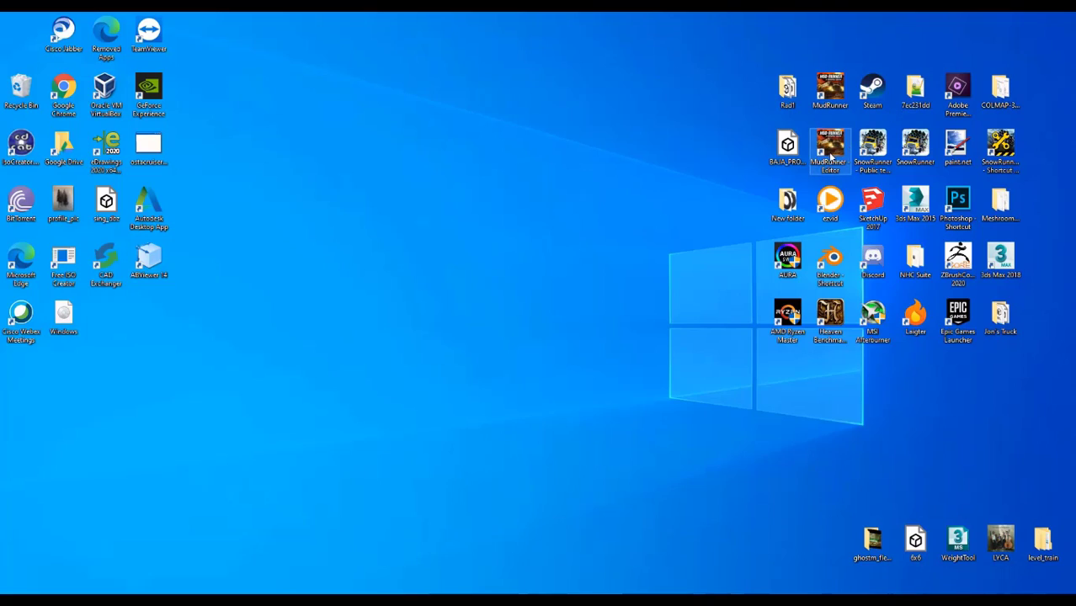
{"action": "double_click", "coordinate": [838, 100]}
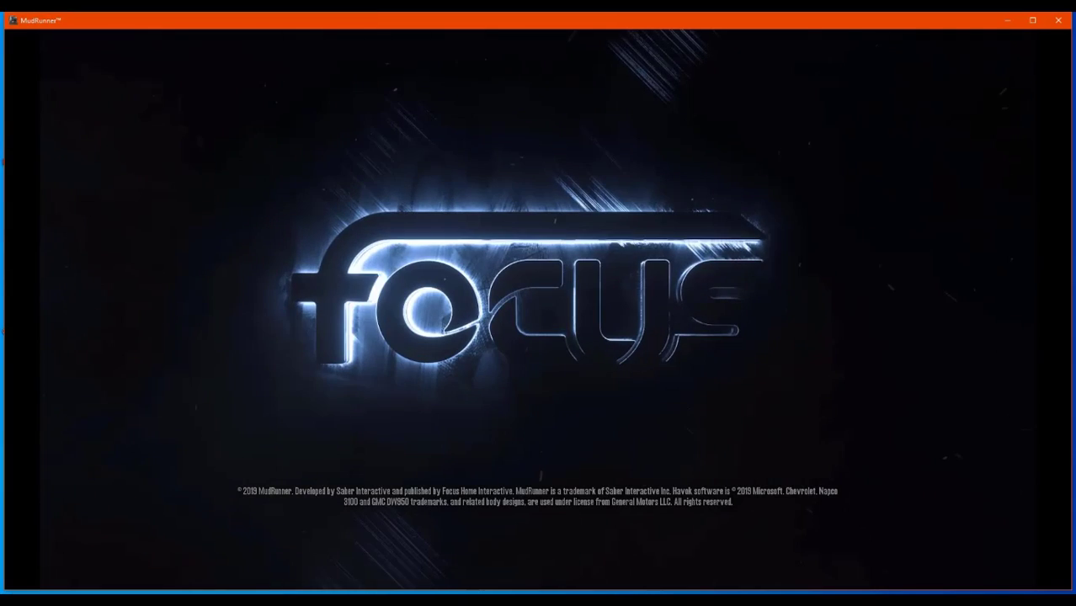
{"action": "key", "text": "space"}
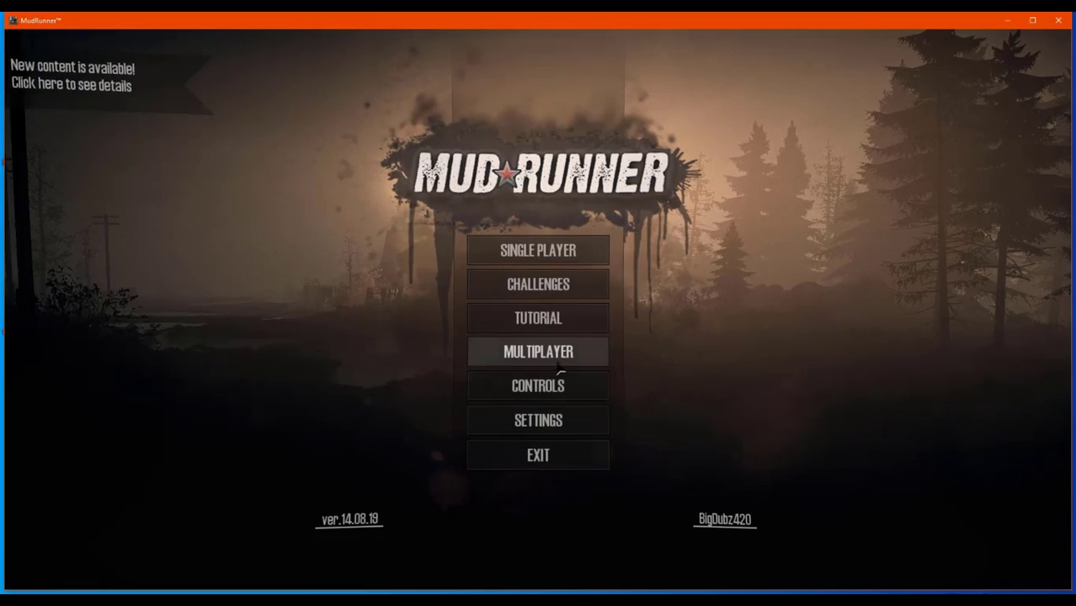
{"action": "left_click", "coordinate": [527, 259]}
{"action": "left_click", "coordinate": [598, 329]}
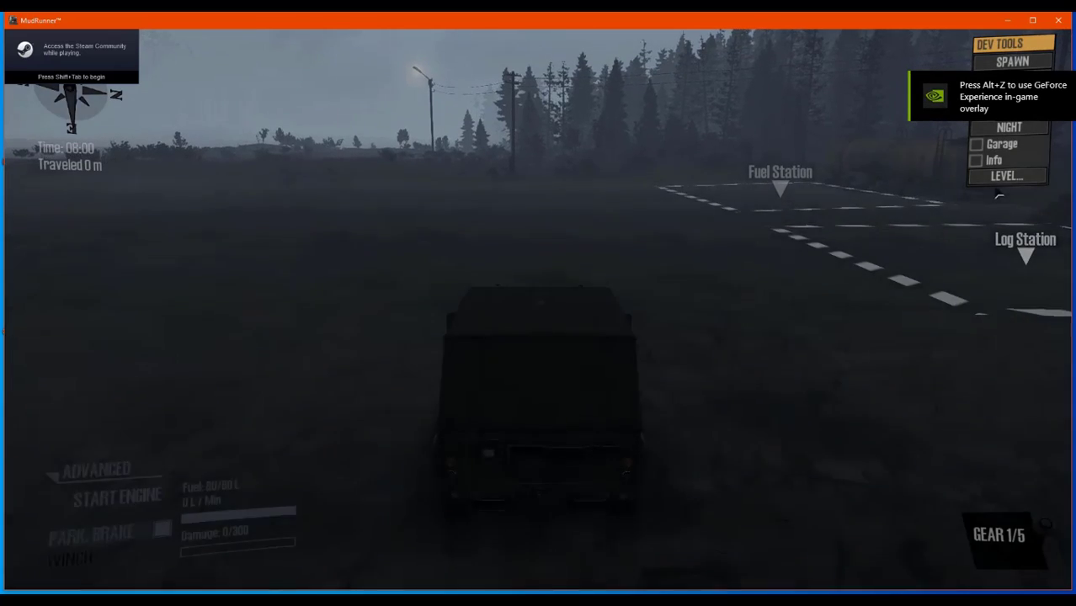
- Load the level_train map through the dev tools and view the surroundings of the starting truck
{"action": "left_click", "coordinate": [1003, 178]}
{"action": "double_click", "coordinate": [451, 222]}
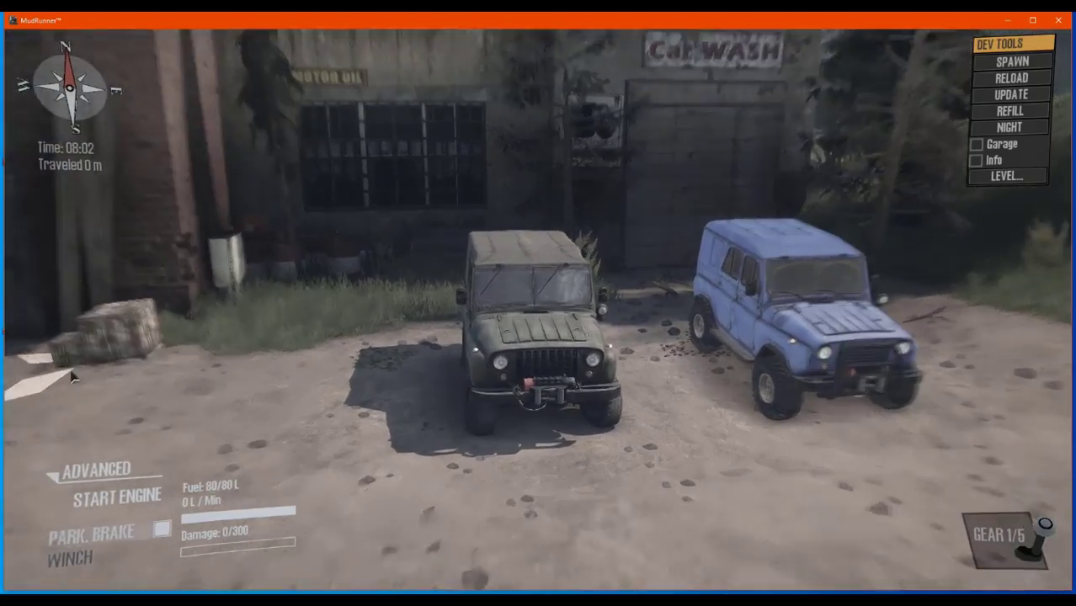
{"action": "scroll", "coordinate": [59, 384], "scroll_direction": "up", "scroll_amount": 2}
{"action": "left_click_drag", "start_coordinate": [59, 384], "coordinate": [375, 360]}
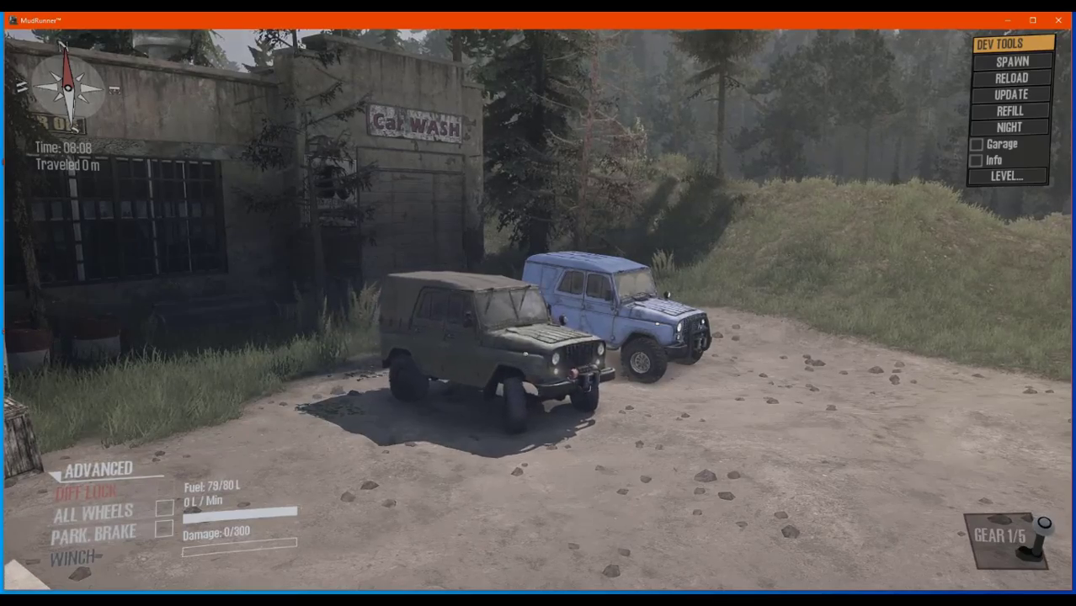
- Drive the green truck forward from the car wash toward the wooden crates in the garage yard
{"action": "key", "text": "w"}
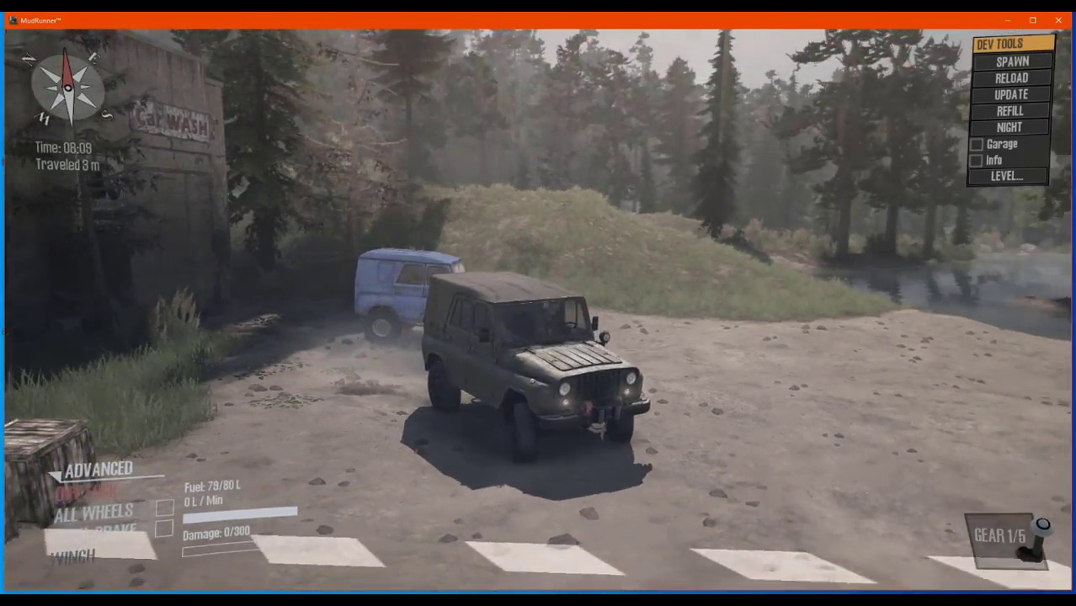
{"action": "key", "text": "w"}
{"action": "key", "text": "d"}
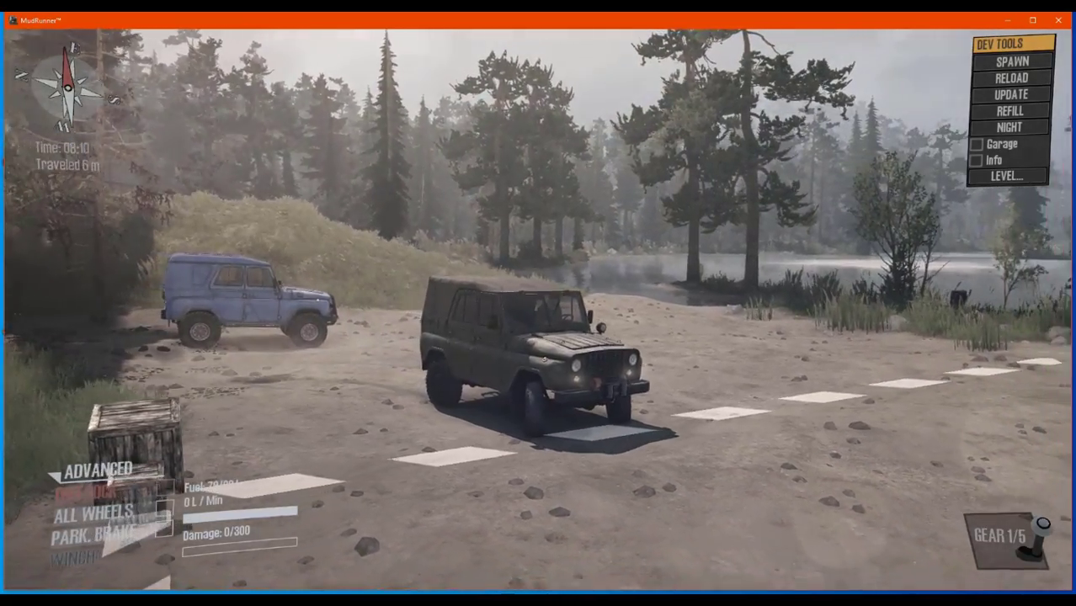
{"action": "key", "text": "w"}
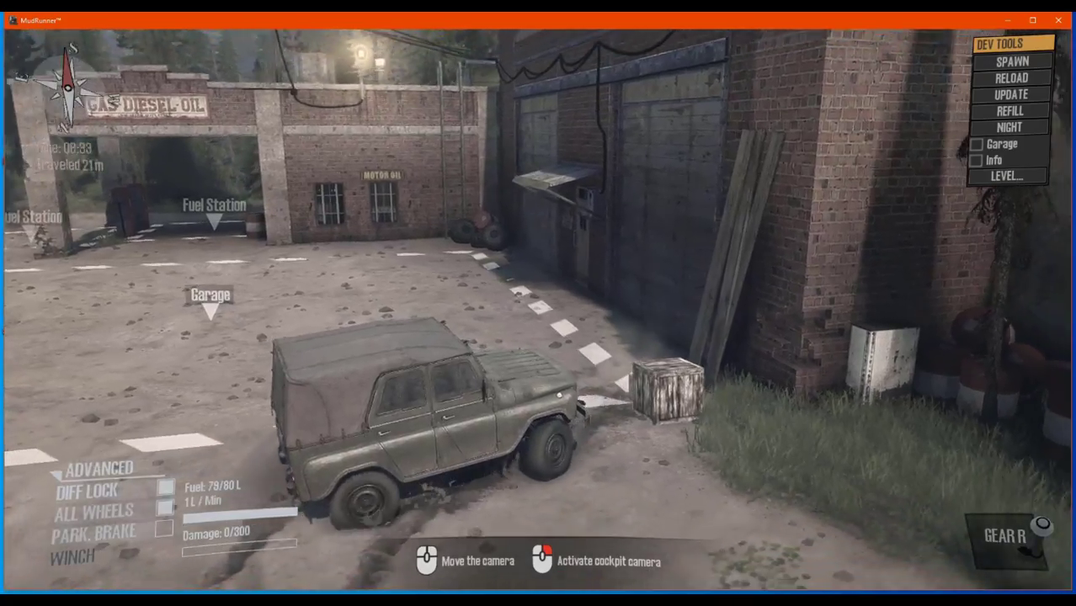
- Ram the truck into the wooden crate beside the brick garage to test its collision
{"action": "key", "text": "w"}
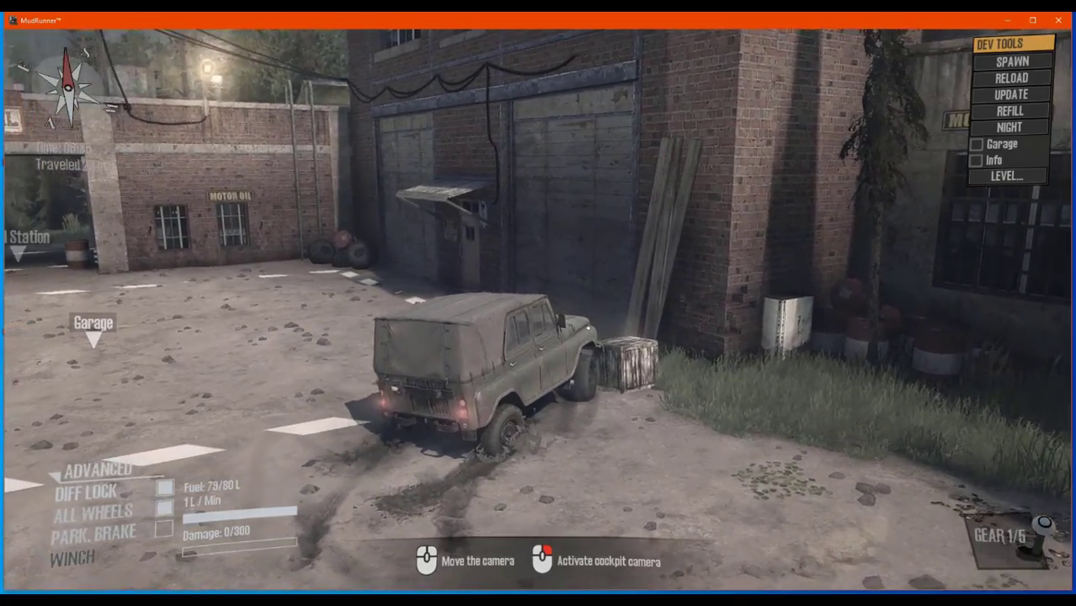
{"action": "key", "text": "w"}
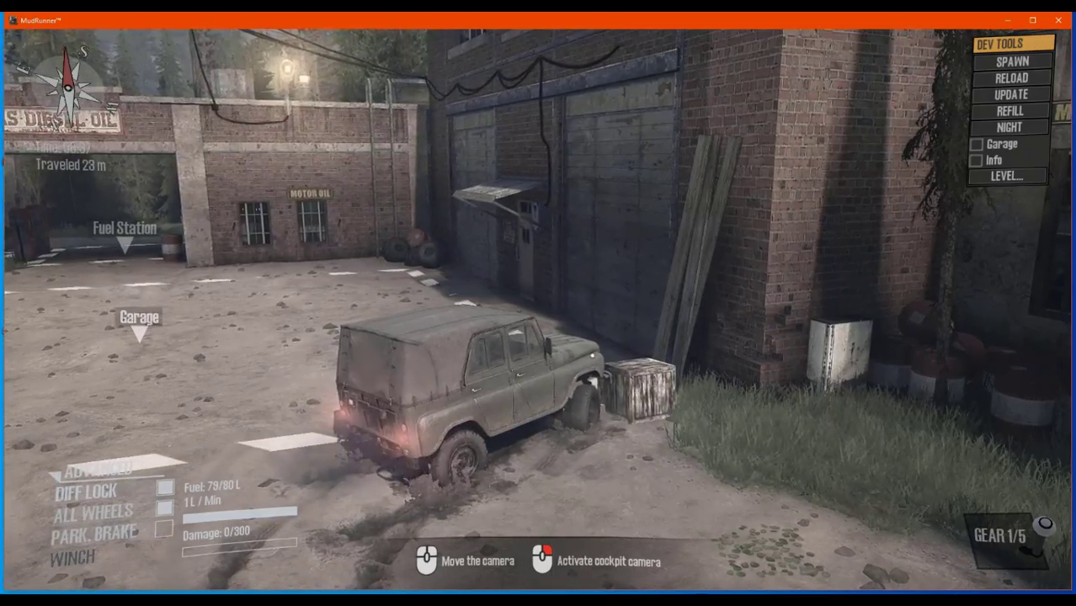
{"action": "key", "text": "a"}
{"action": "key", "text": "w"}
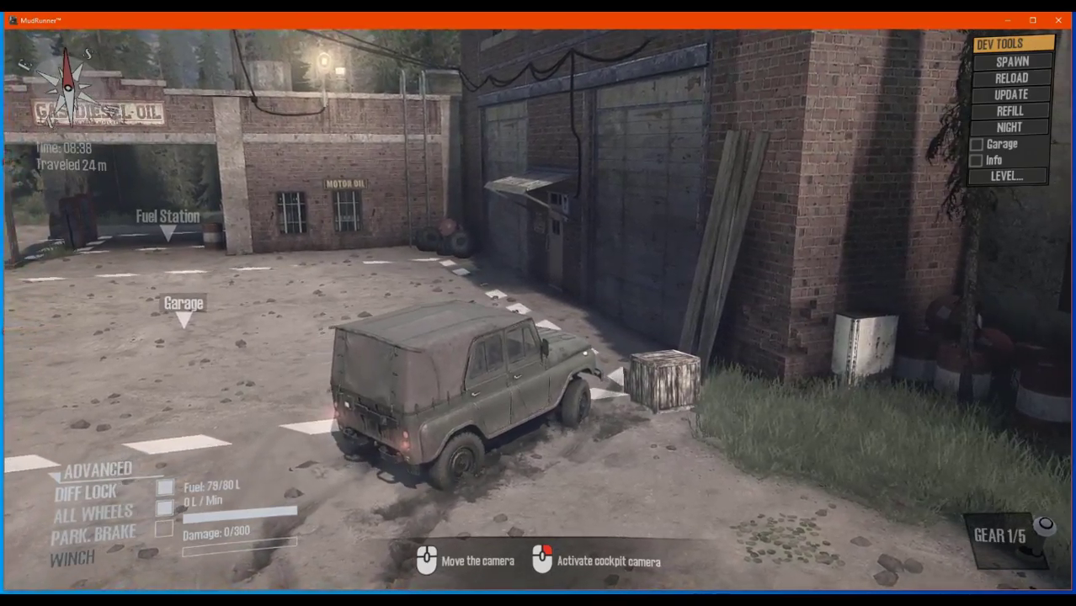
{"action": "key", "text": "w"}
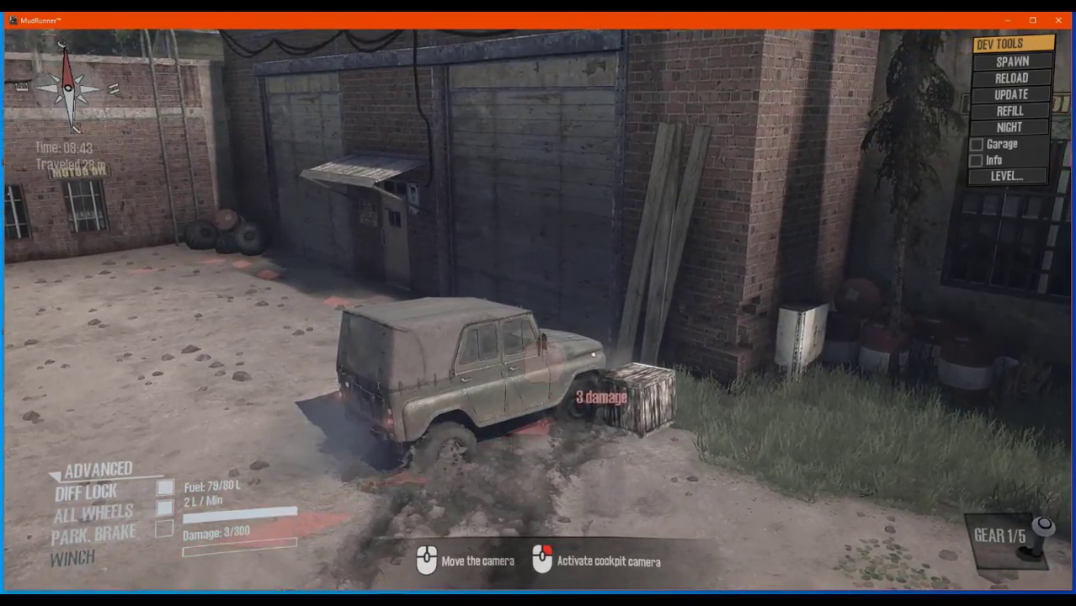
{"action": "key", "text": "w"}
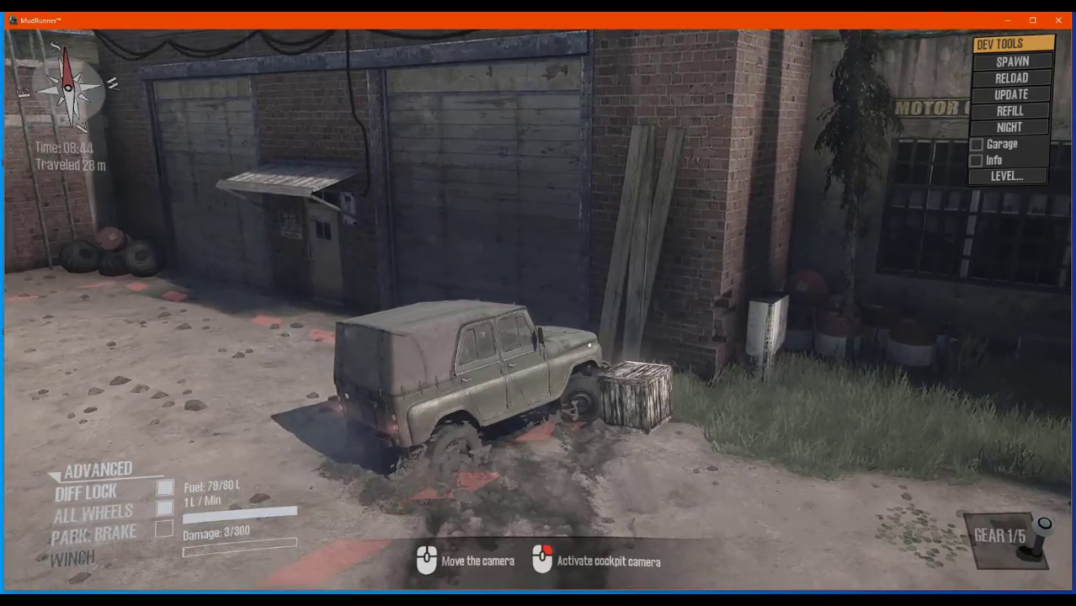
- Reverse the truck away from the crates and set the parking brake
{"action": "key", "text": "s"}
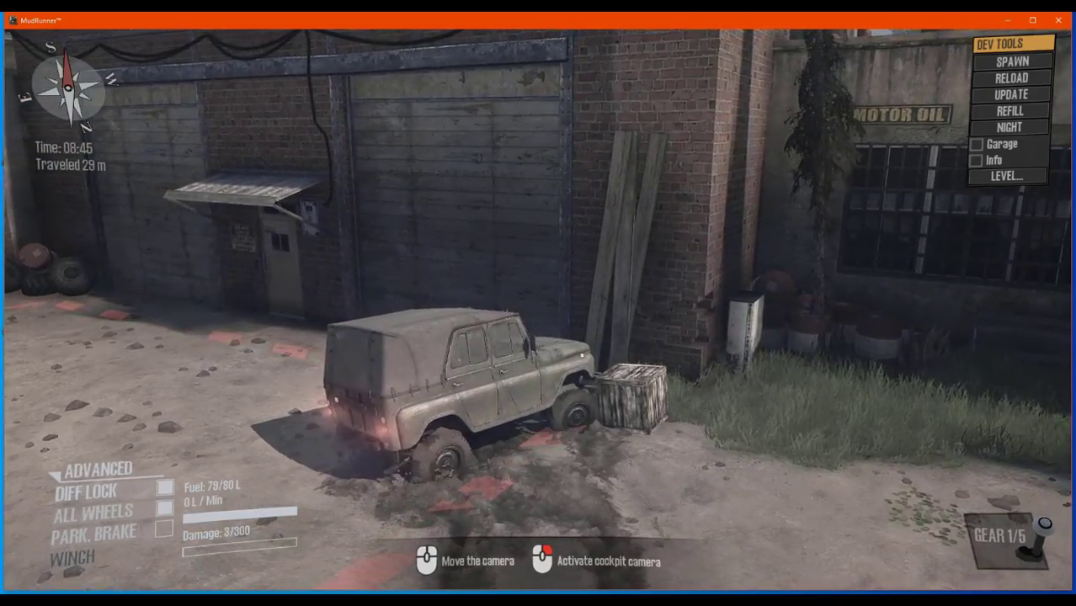
{"action": "key", "text": "s"}
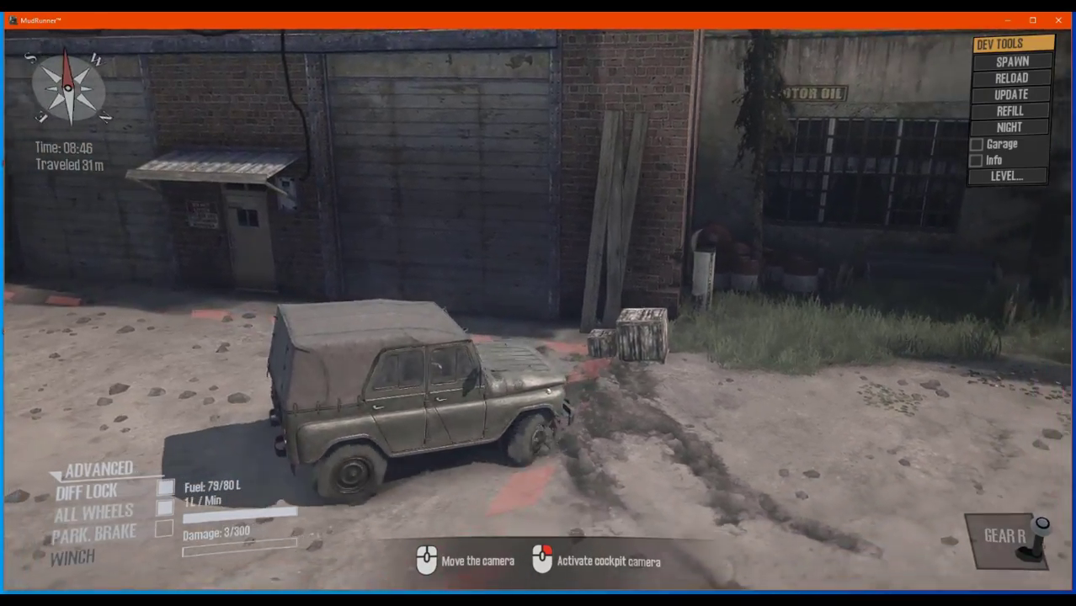
{"action": "key", "text": "s"}
{"action": "key", "text": "space"}
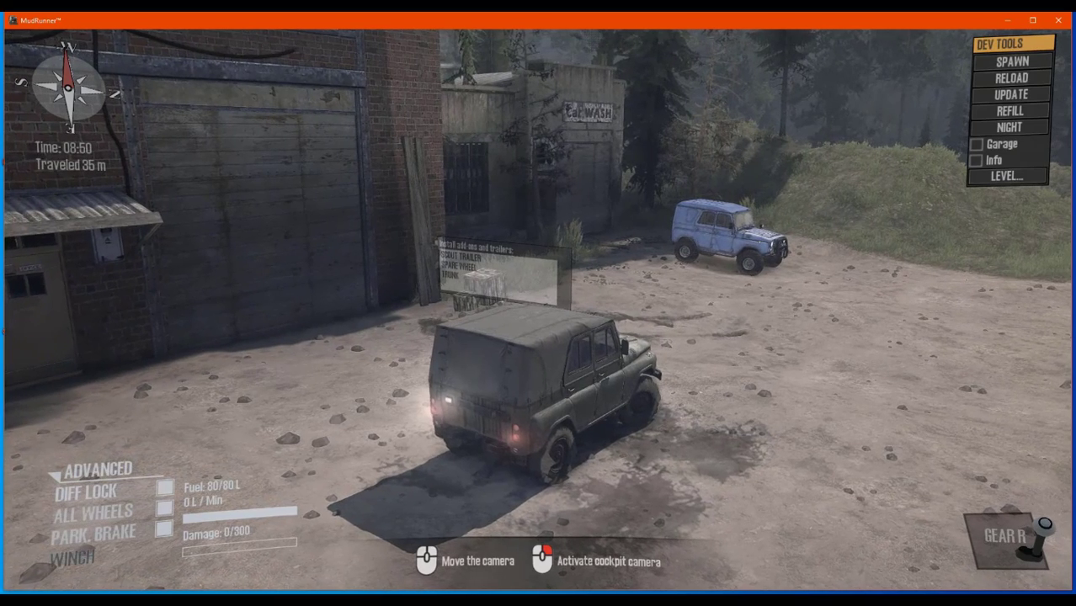
- Pause the game and request to exit MudRunner
{"action": "key", "text": "Escape"}
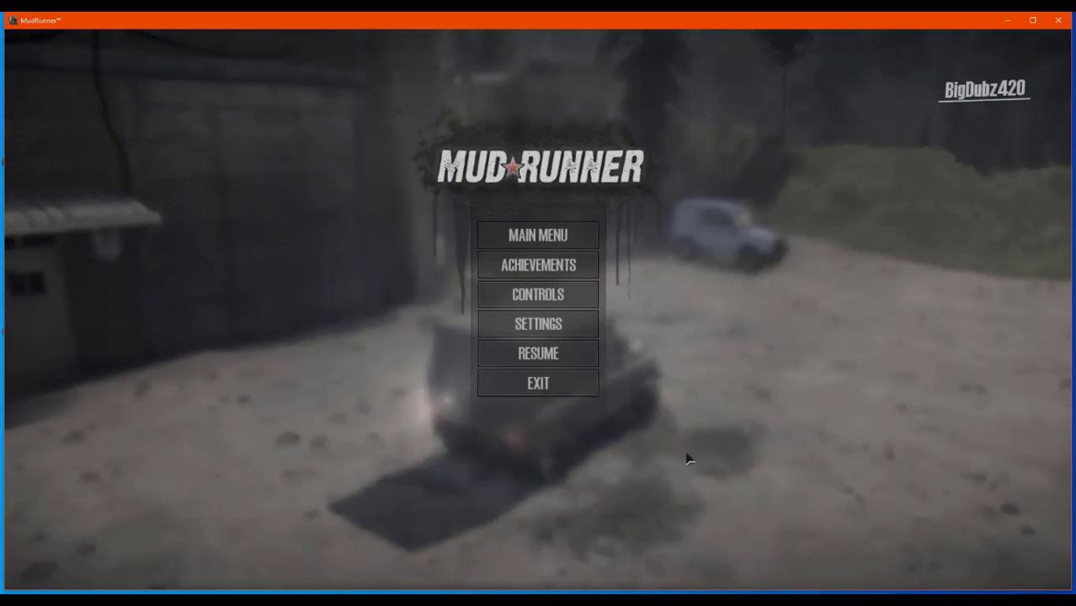
{"action": "left_click", "coordinate": [566, 390]}
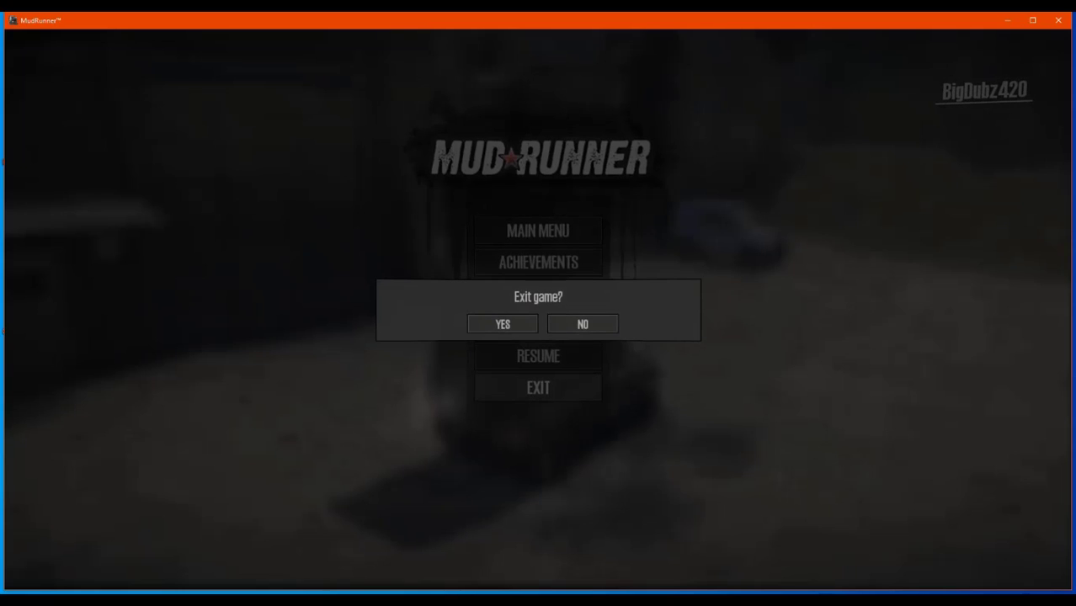
{"action": "key", "text": "alt+Tab"}
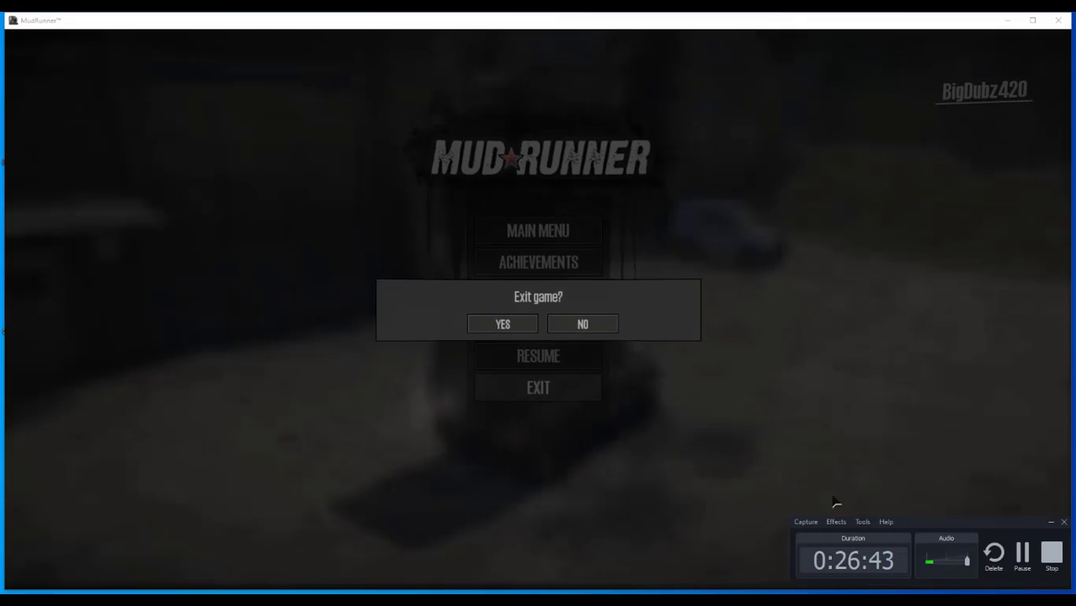